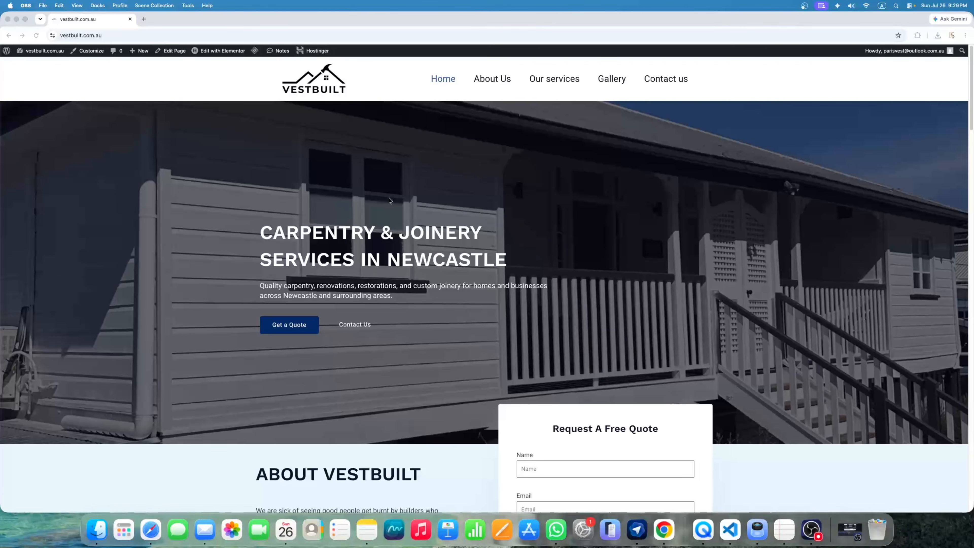
Scroll the current site and page through its enlarged gallery photos
scroll(389, 200, "down", 5)
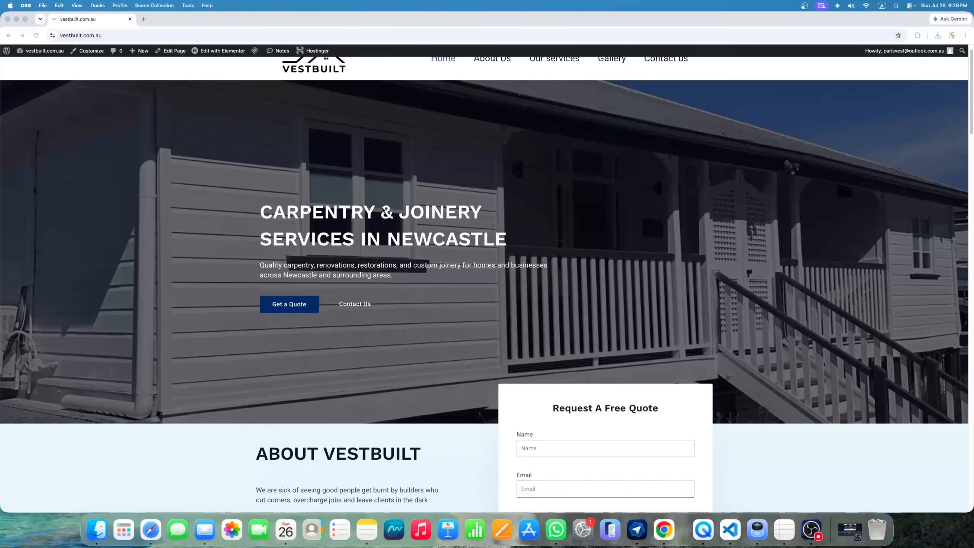
scroll(391, 207, "down", 3)
scroll(391, 206, "up", 8)
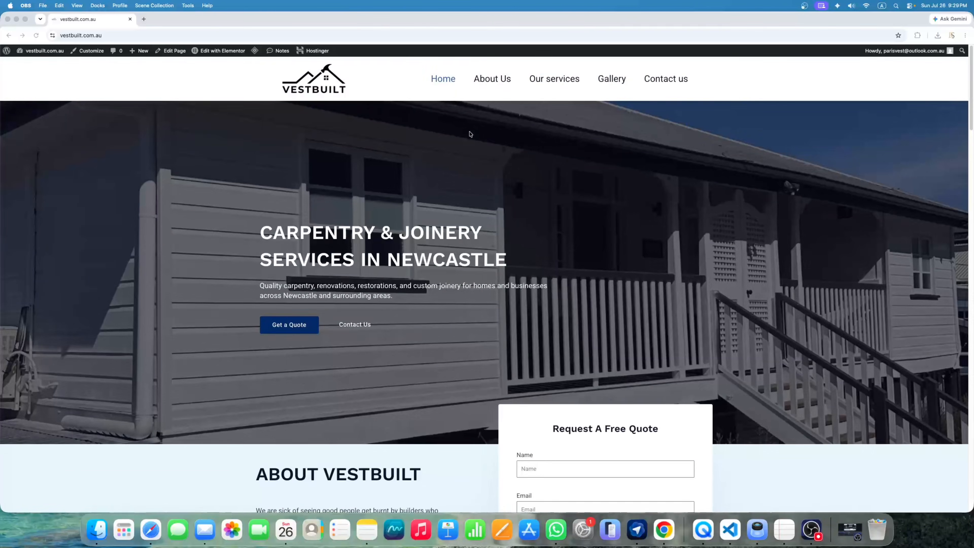
scroll(462, 166, "down", 4)
scroll(463, 166, "down", 15)
scroll(463, 166, "up", 12)
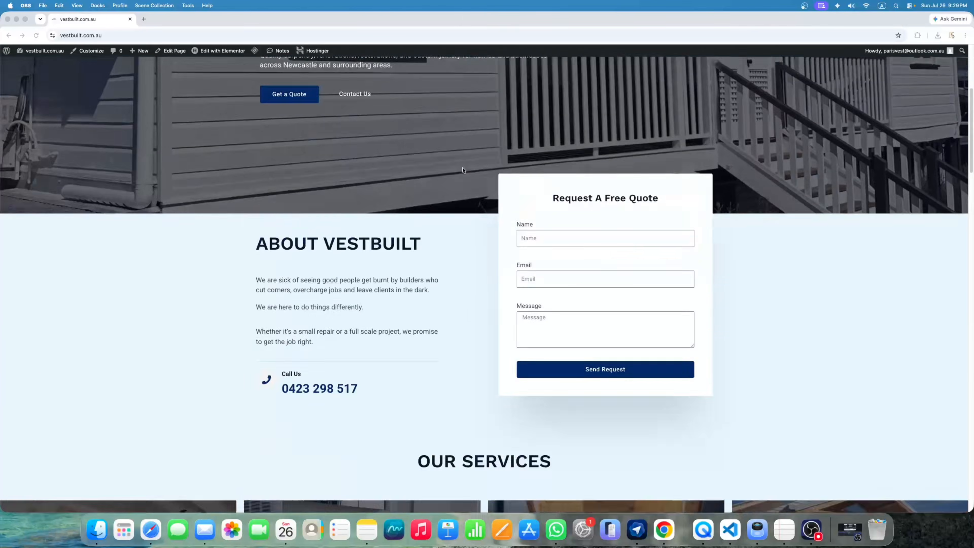
scroll(463, 173, "down", 5)
scroll(463, 175, "down", 3)
scroll(580, 261, "up", 7)
scroll(521, 244, "down", 9)
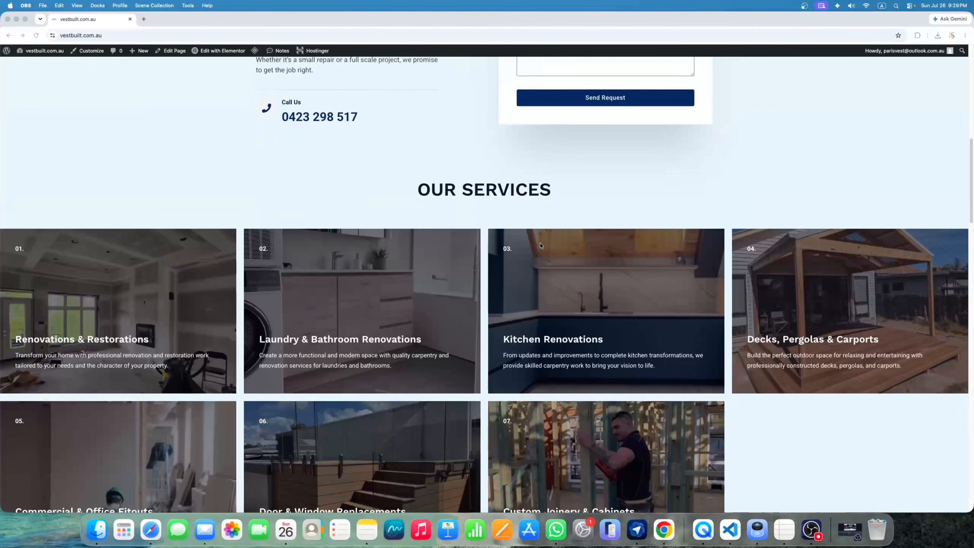
scroll(512, 242, "down", 10)
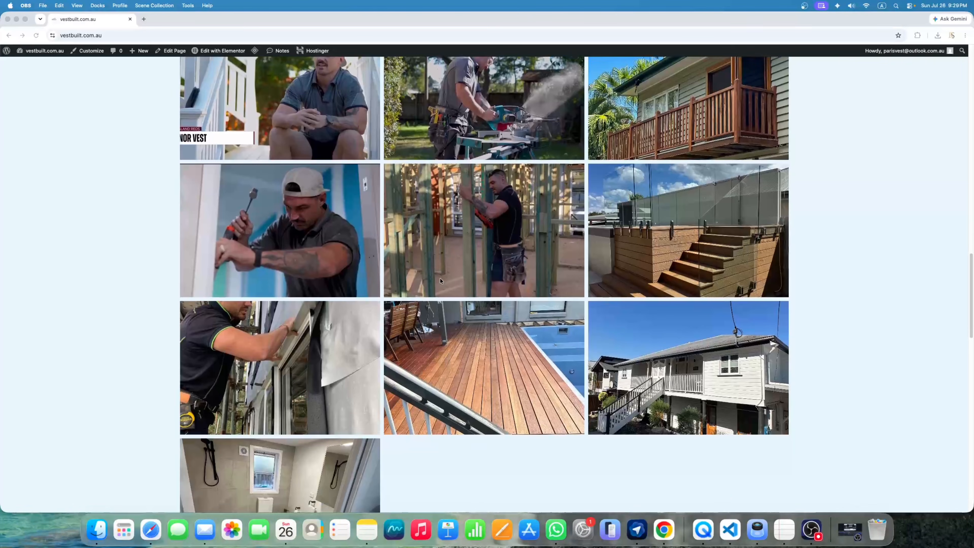
left_click(304, 117)
left_click(306, 117)
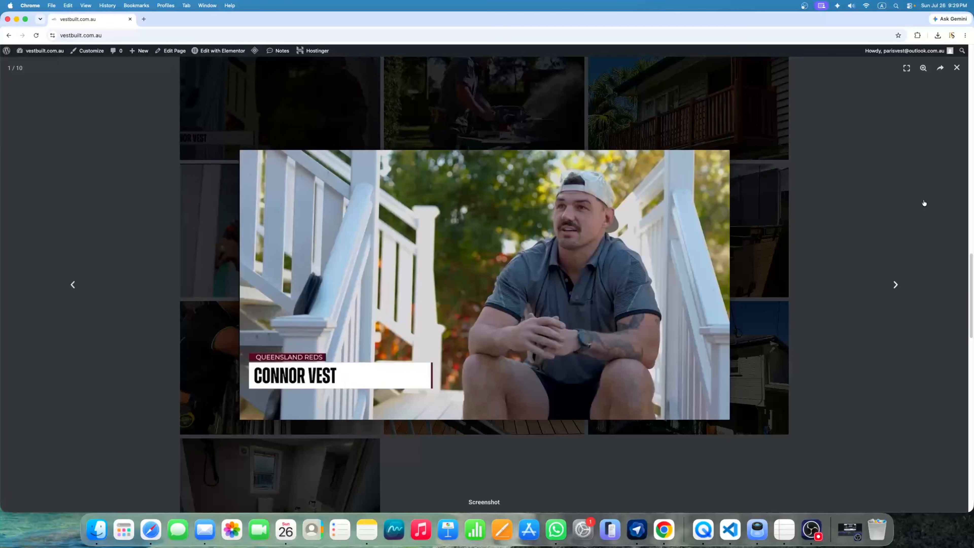
left_click(899, 194)
left_click(132, 177)
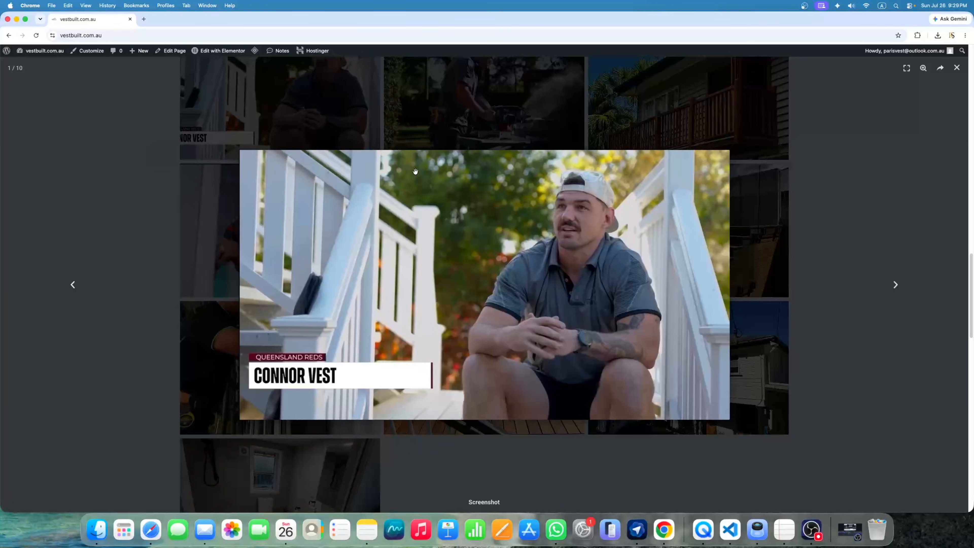
left_click(957, 69)
Select and deselect some text lower on the page, then scroll back to the top
scroll(719, 243, "down", 10)
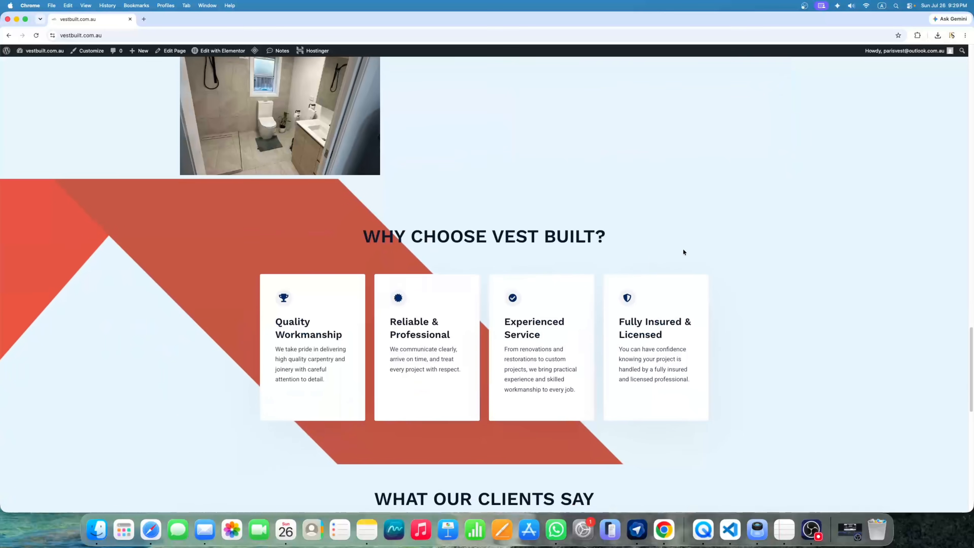
scroll(542, 241, "down", 6)
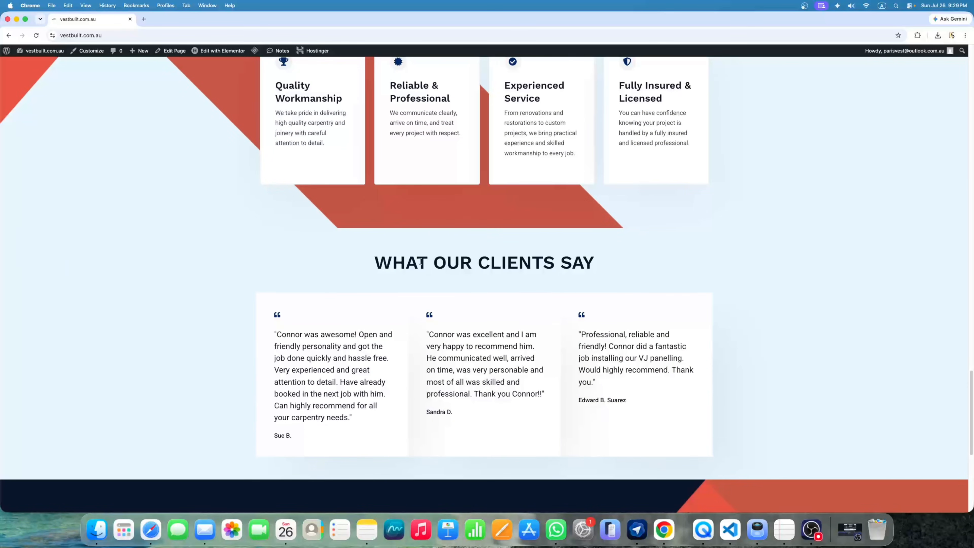
scroll(421, 261, "down", 8)
left_click_drag(255, 265, 340, 415)
left_click(345, 411)
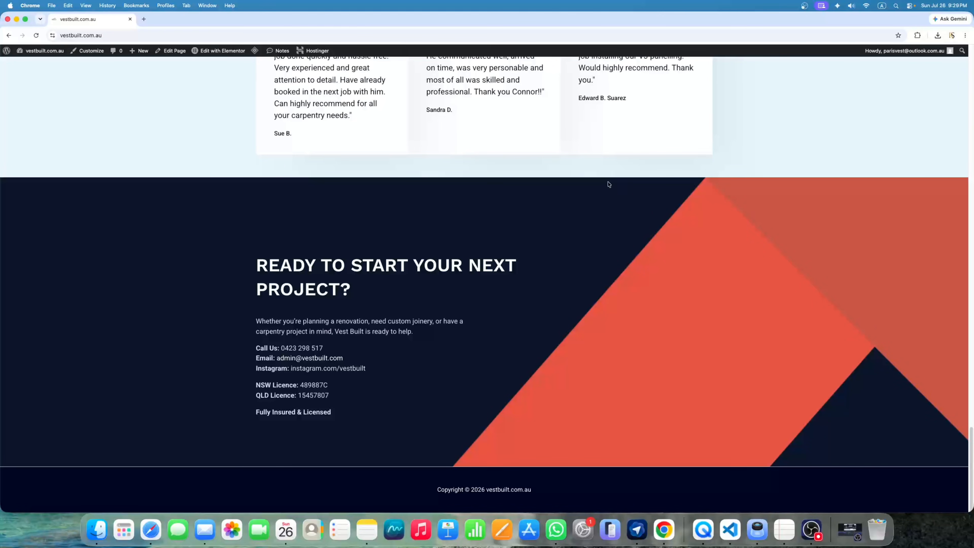
scroll(598, 237, "up", 1)
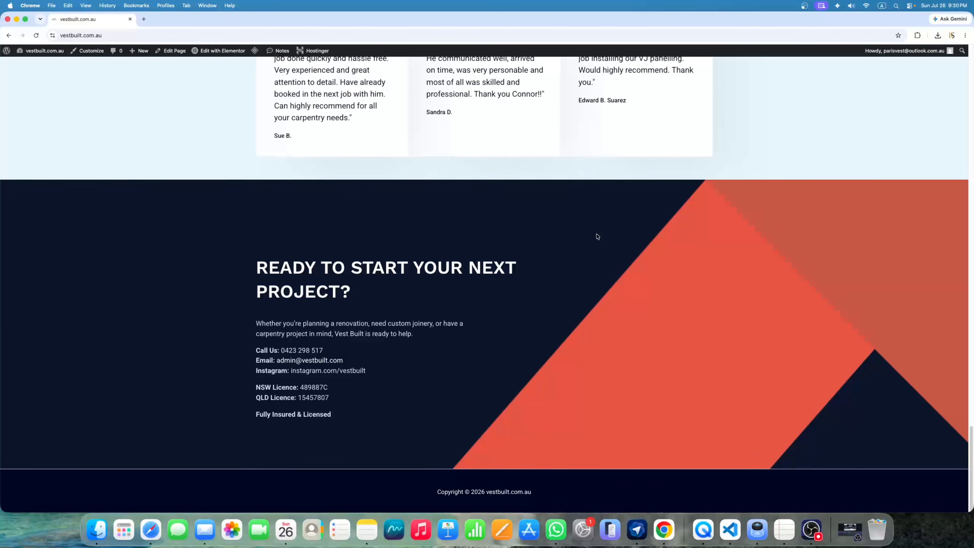
scroll(597, 236, "up", 15)
scroll(598, 232, "up", 15)
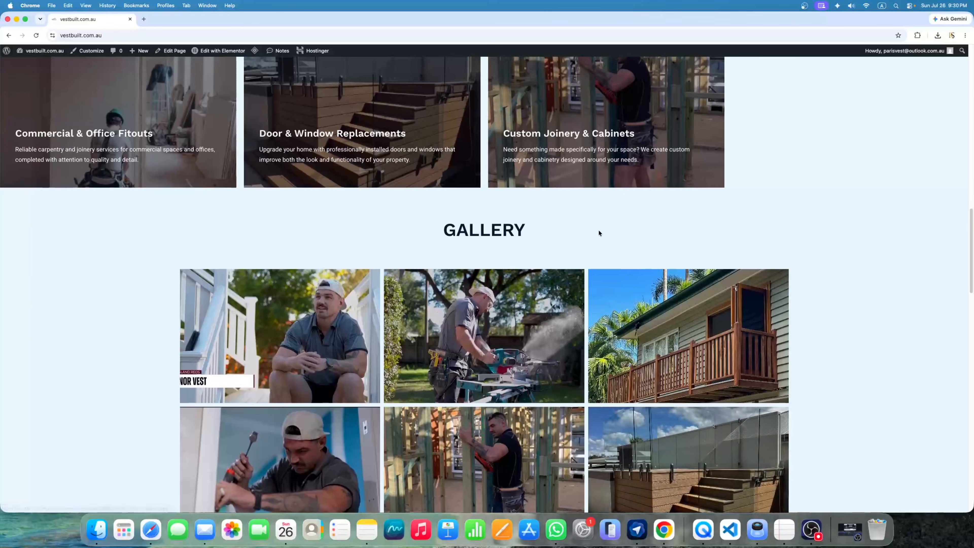
scroll(599, 233, "up", 10)
scroll(600, 233, "up", 8)
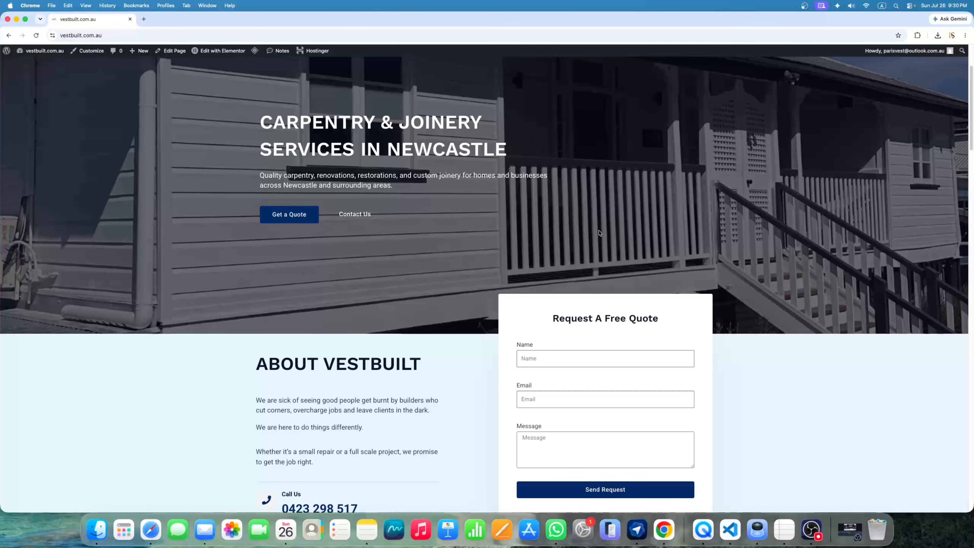
scroll(599, 233, "up", 3)
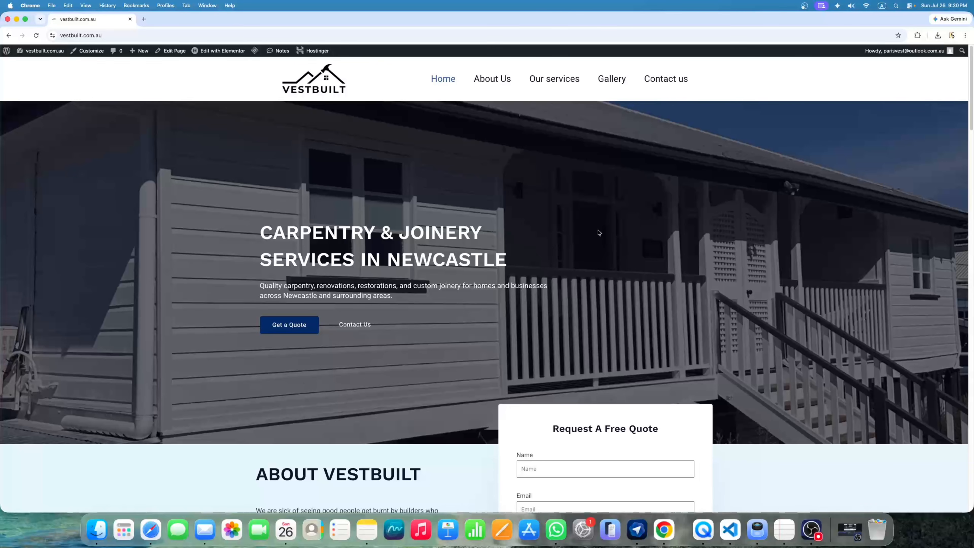
Load hostinger.com in a new tab and go to Services > Web hosting
left_click(143, 20)
type("hostinger.com")
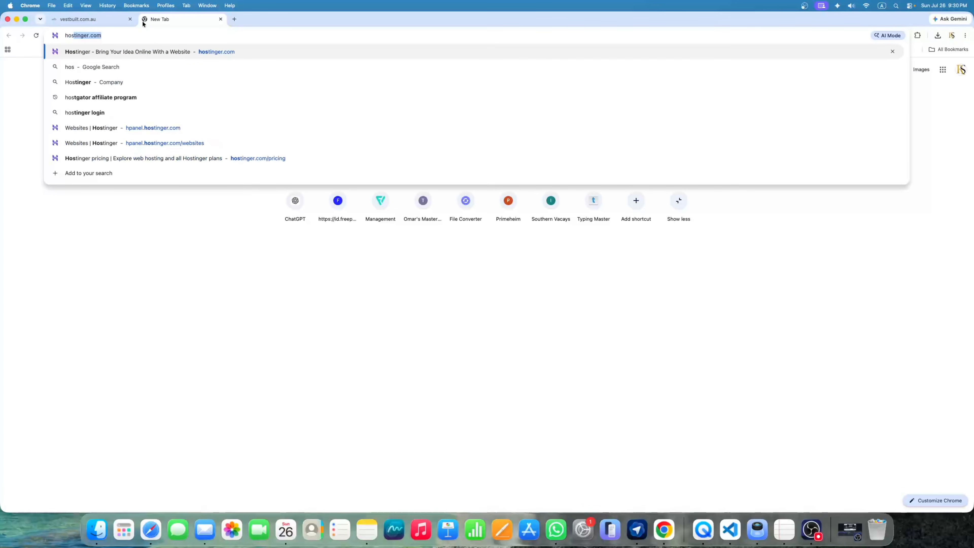
key("Return")
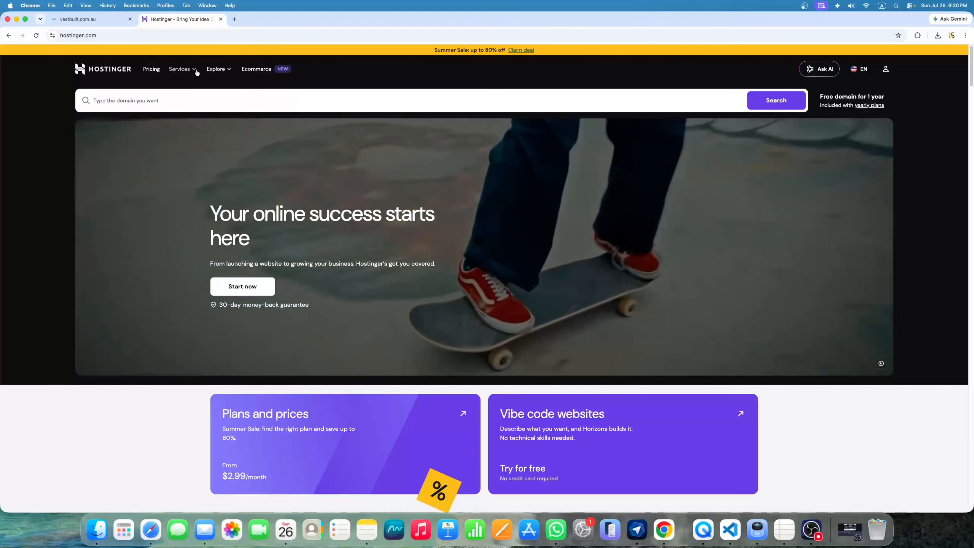
left_click(196, 71)
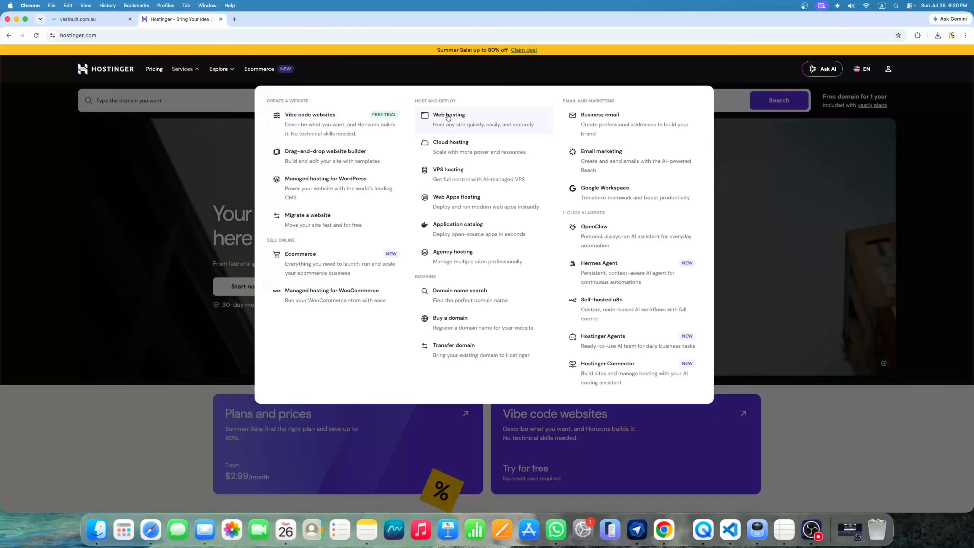
left_click(457, 125)
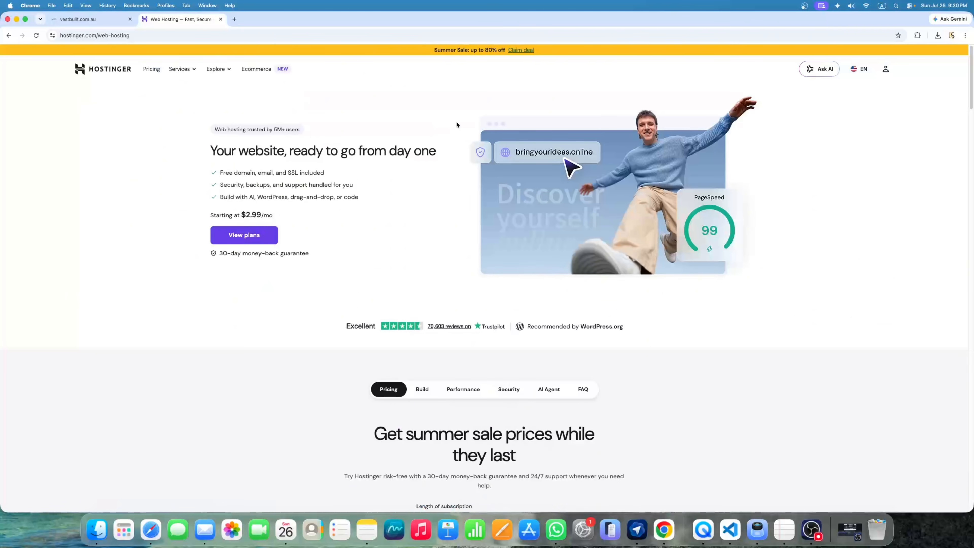
Scroll to the pricing cards and highlight WordPress in the Premium plan features
scroll(457, 124, "down", 10)
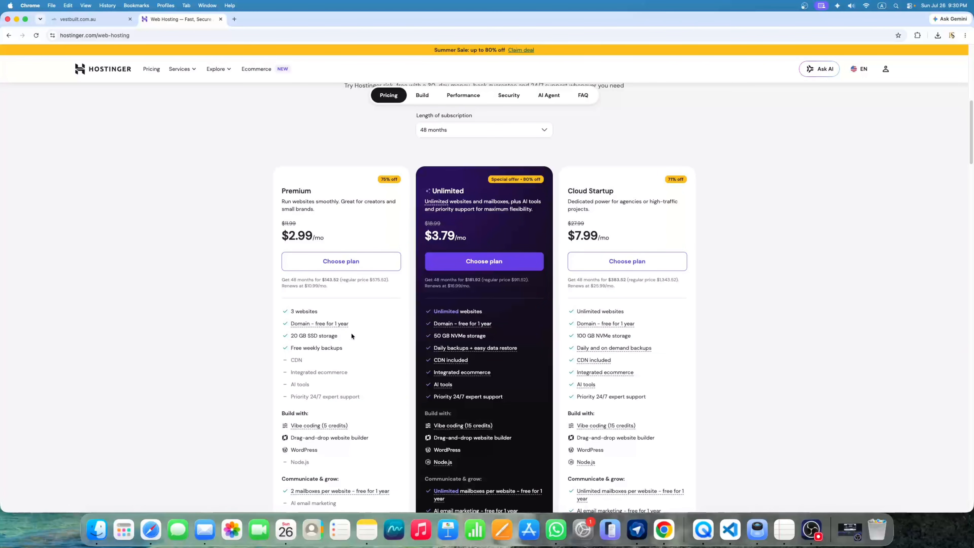
scroll(352, 336, "down", 1)
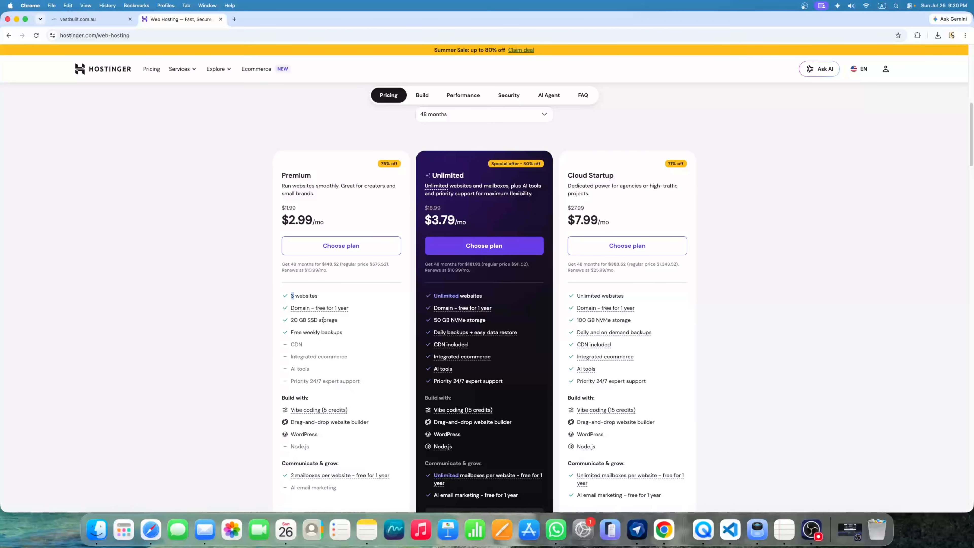
scroll(335, 304, "down", 3)
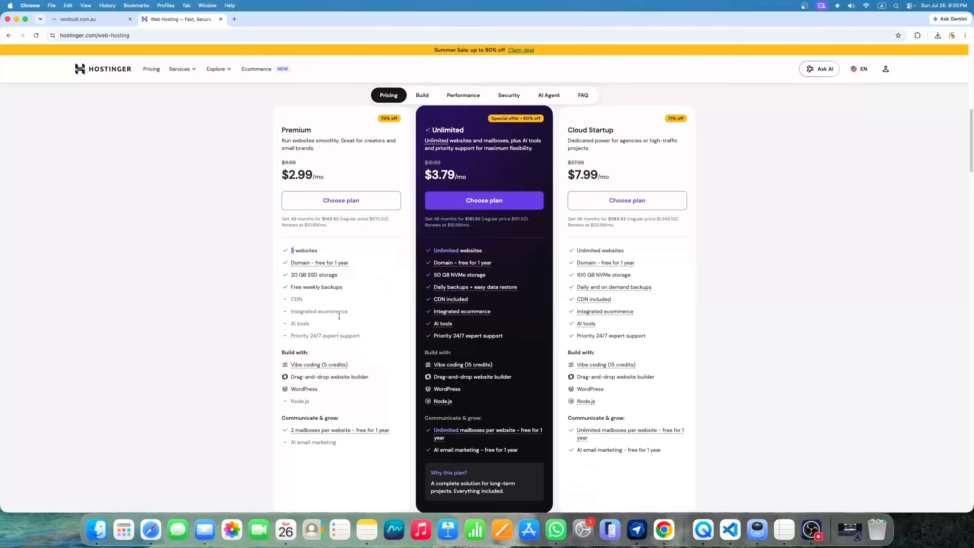
left_click_drag(290, 388, 304, 388)
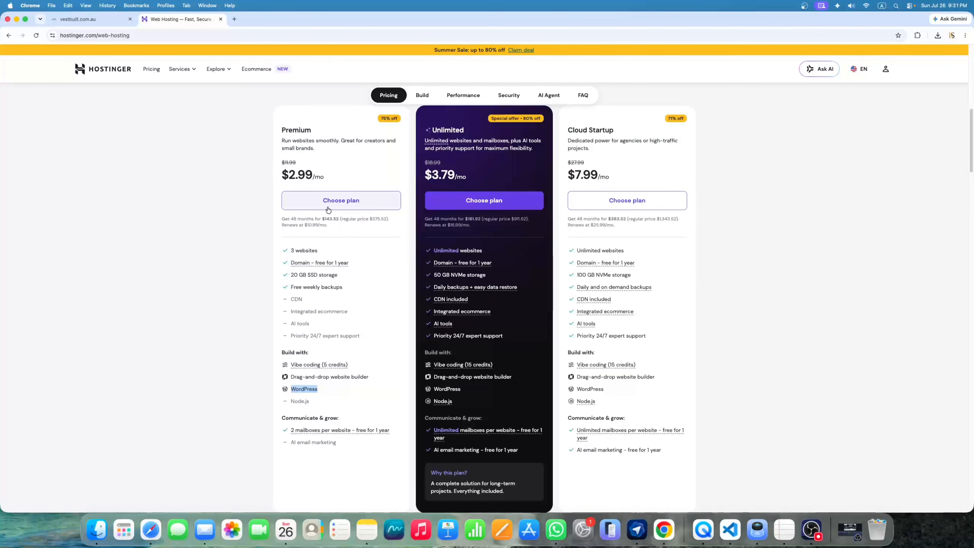
Add the Premium plan to the cart with a 12-month period and continue to registration
left_click(352, 202)
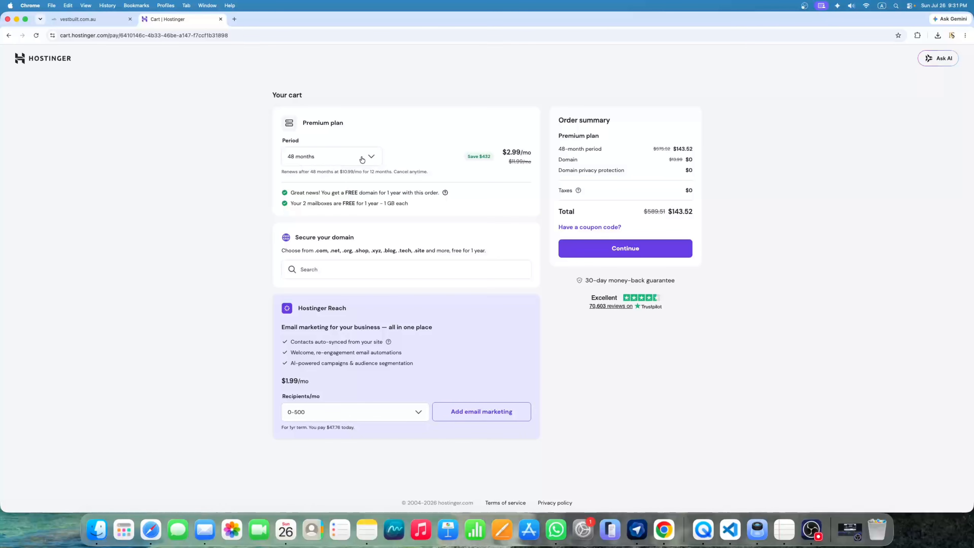
left_click(332, 159)
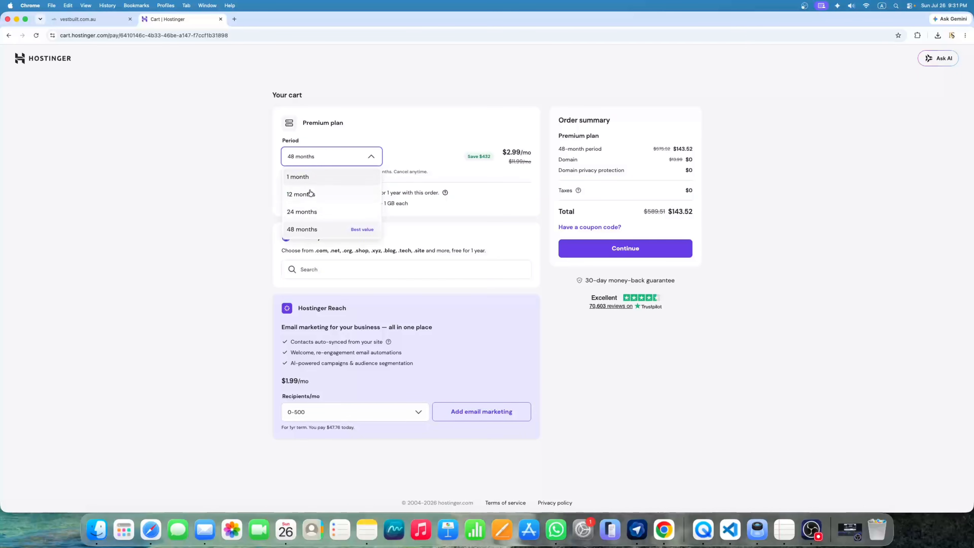
left_click(317, 194)
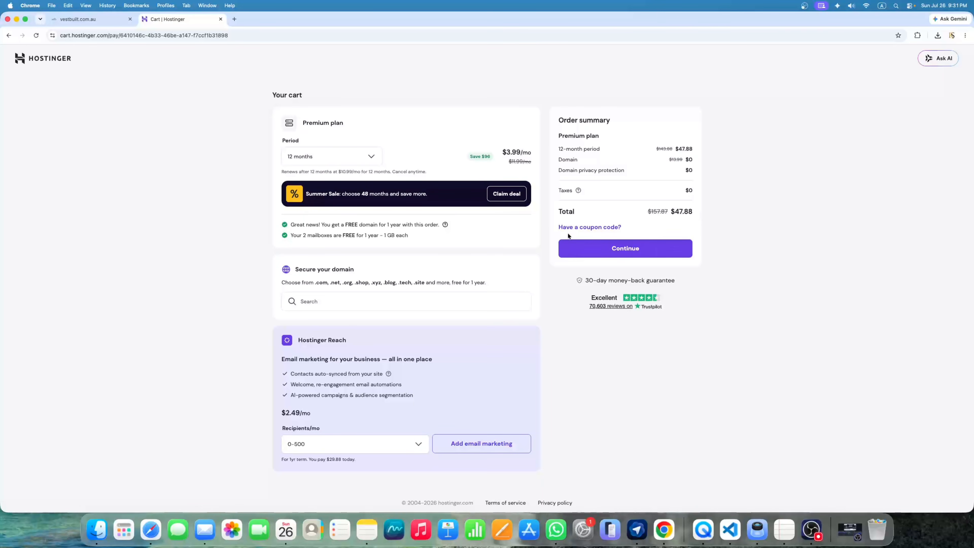
left_click(608, 248)
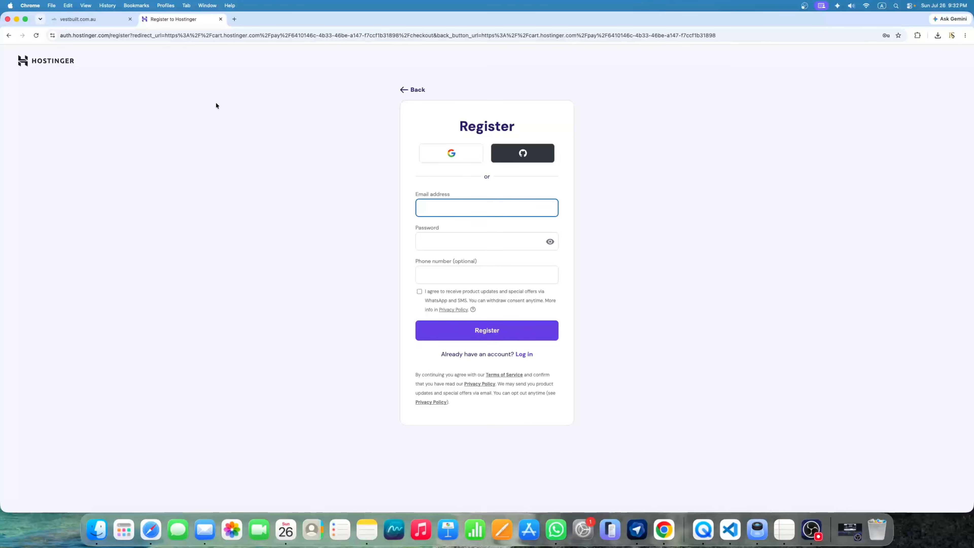
Load snow-seal-667308.hostingersite.com in a new tab
left_click(234, 19)
type("s")
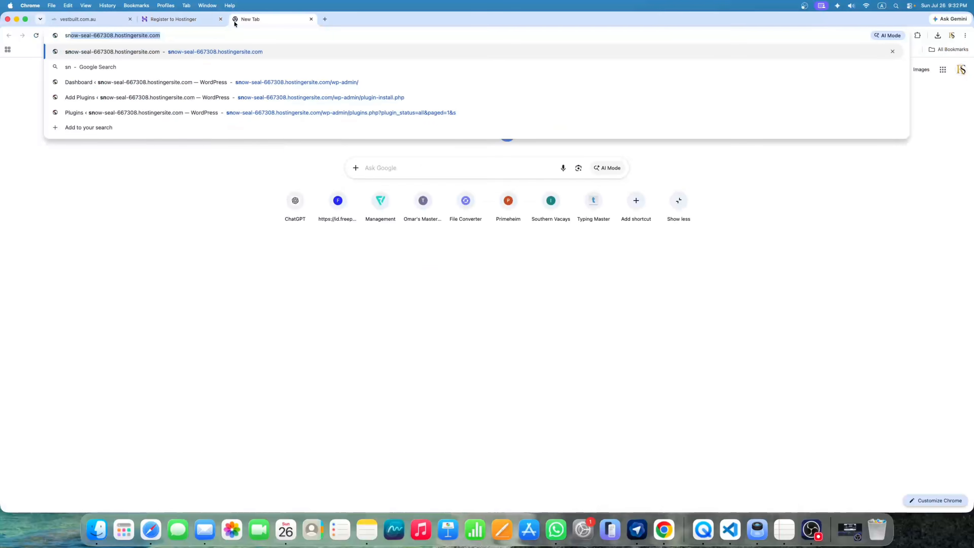
key("Return")
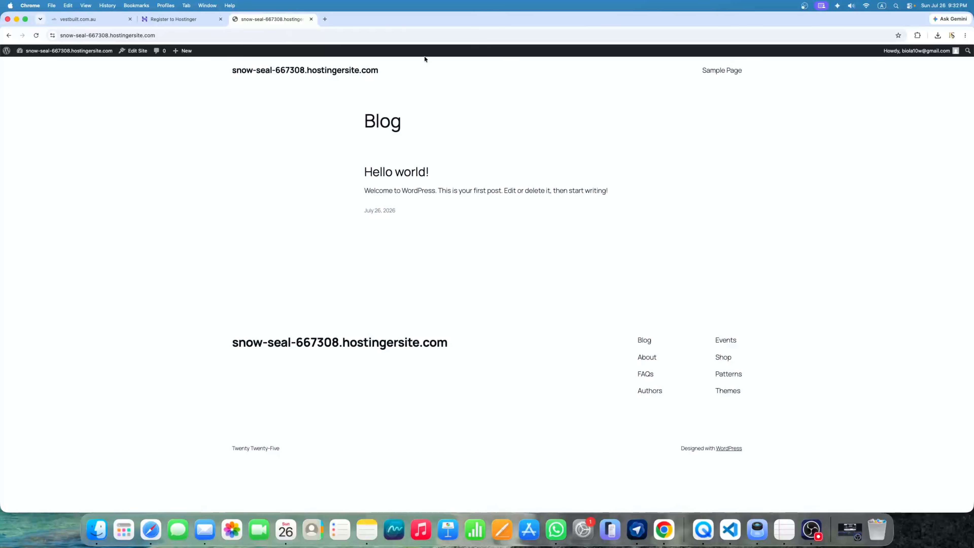
Check the vestbuilt.com.au tab, close the Hostinger registration tab, and return to snow-seal
left_click(73, 21)
scroll(429, 305, "down", 5)
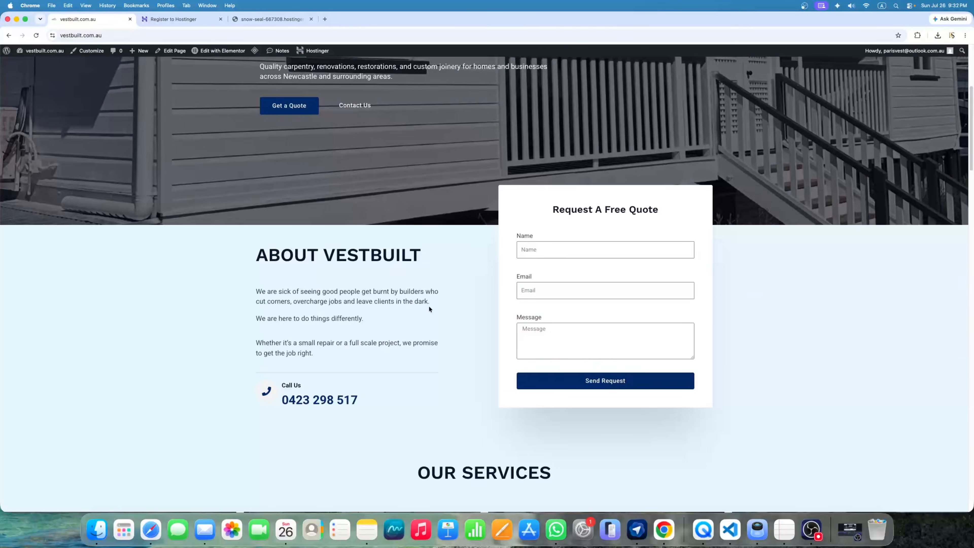
scroll(429, 305, "up", 5)
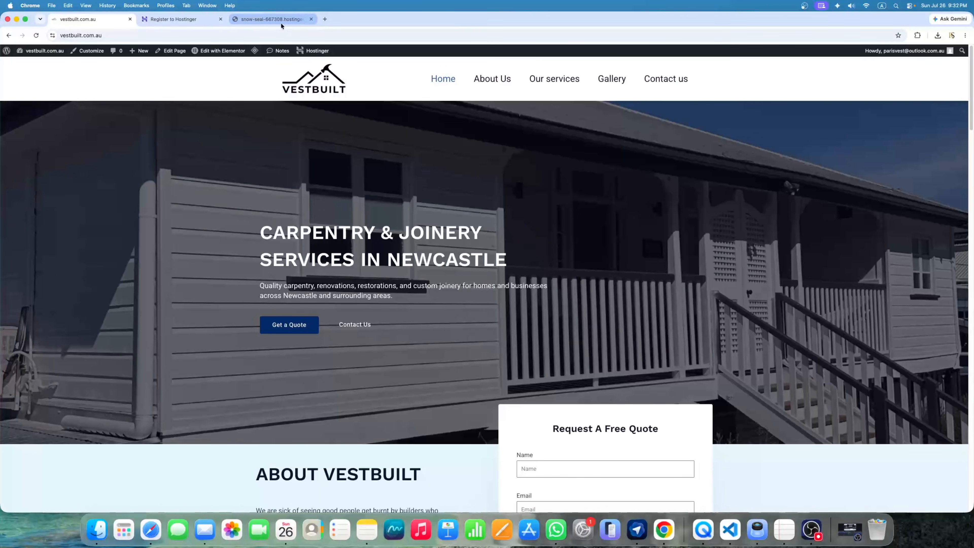
left_click(221, 19)
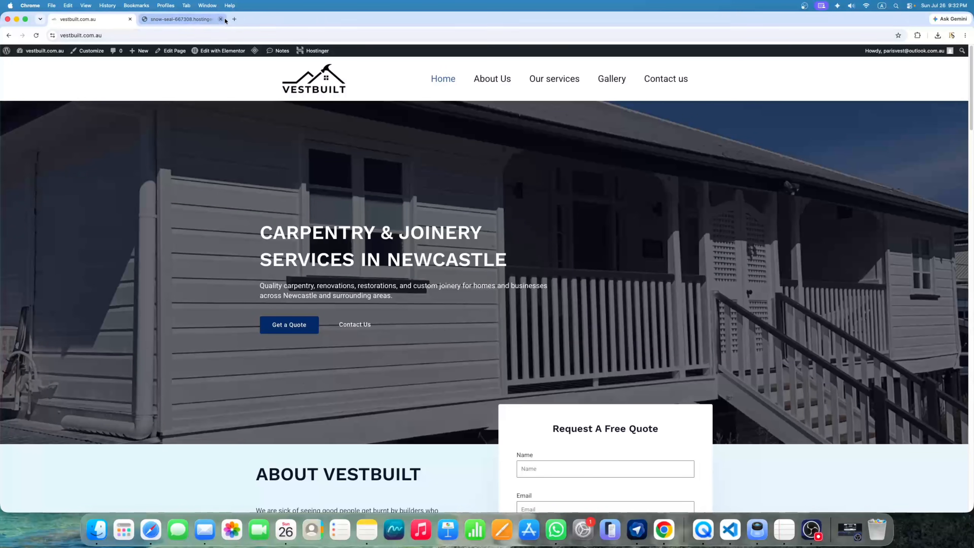
left_click(196, 20)
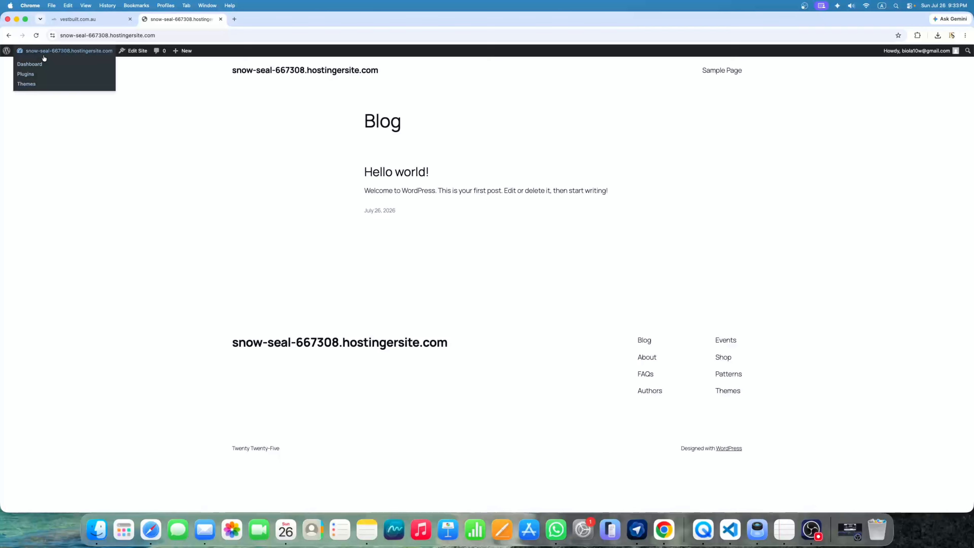
Open the snow-seal-667308 site's admin Dashboard and reach the Appearance menu
left_click(37, 67)
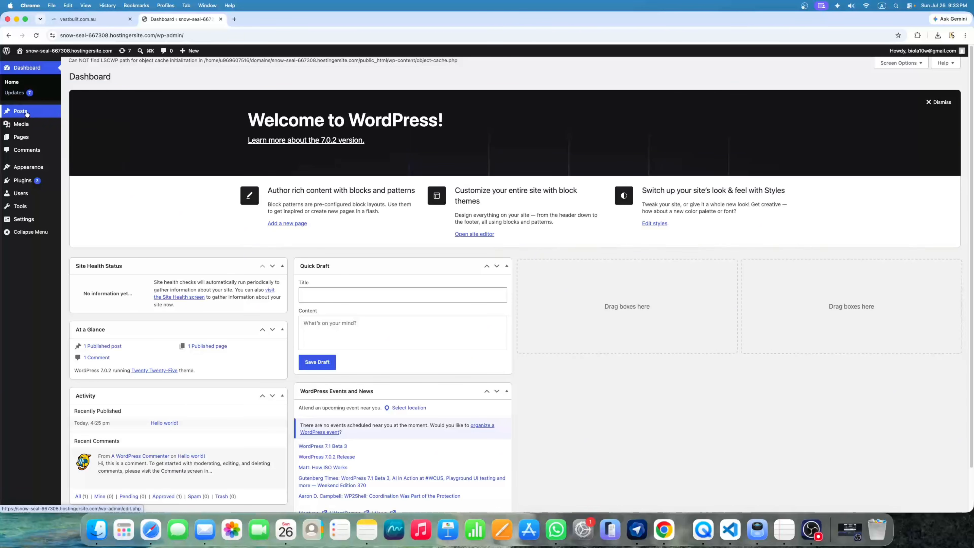
mouse_move(30, 130)
mouse_move(34, 184)
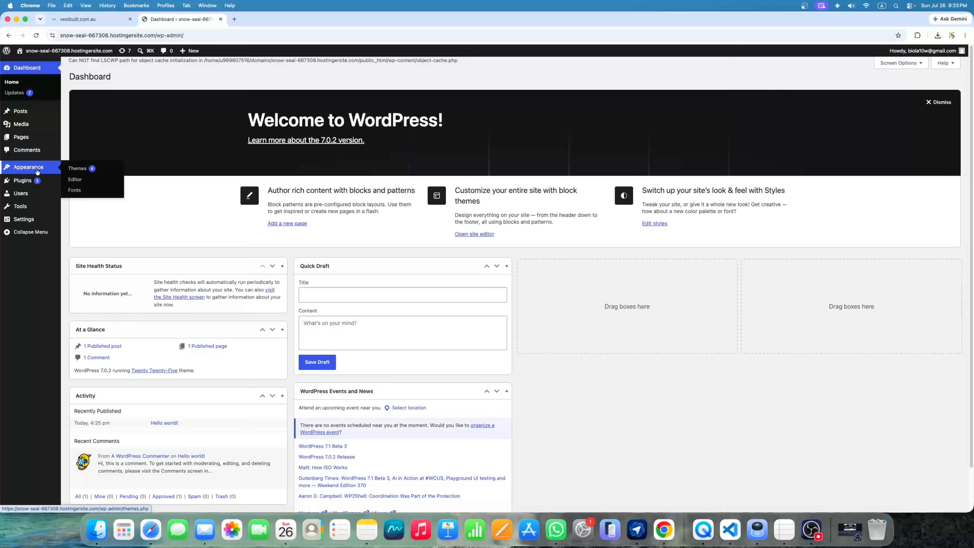
mouse_move(48, 222)
Search the theme directory for Astra, then activate the Astra theme
left_click(78, 171)
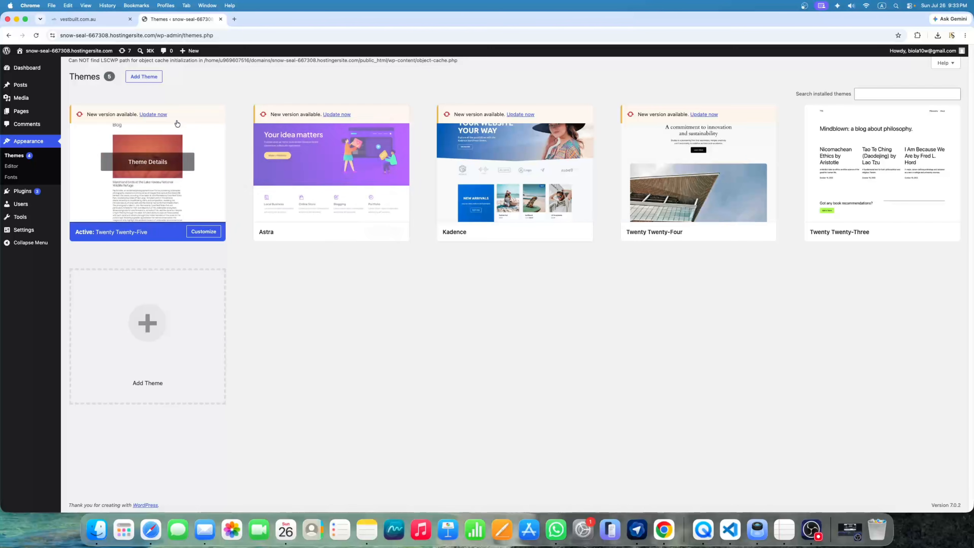
left_click(154, 80)
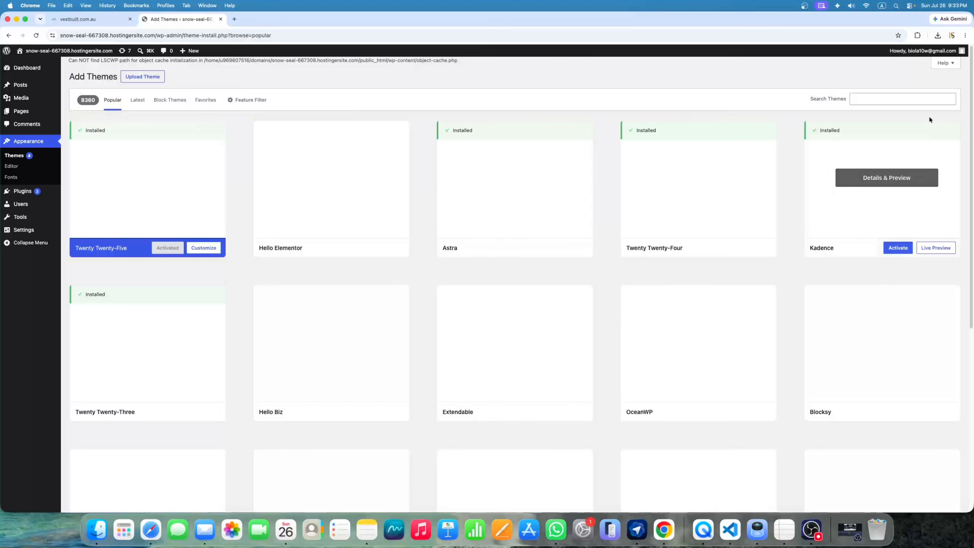
left_click(872, 99)
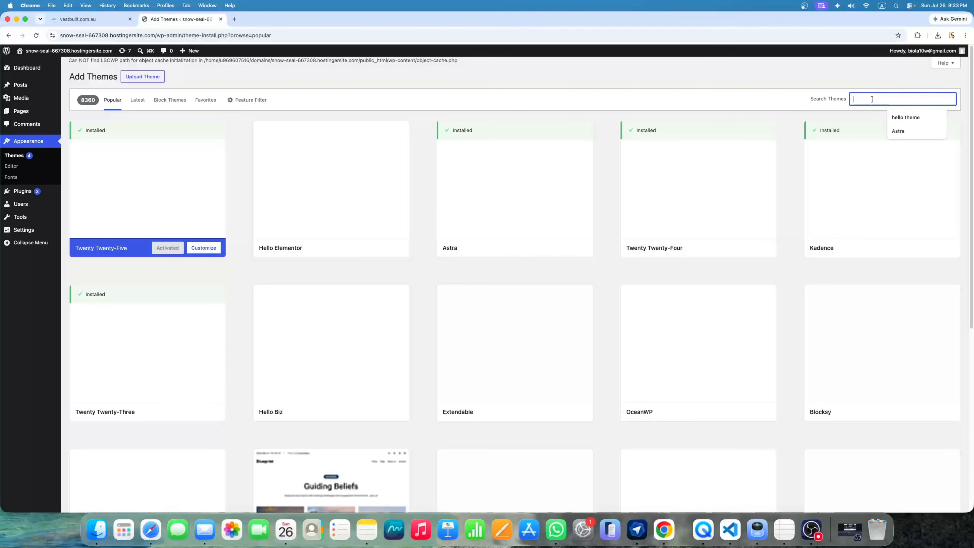
left_click(898, 131)
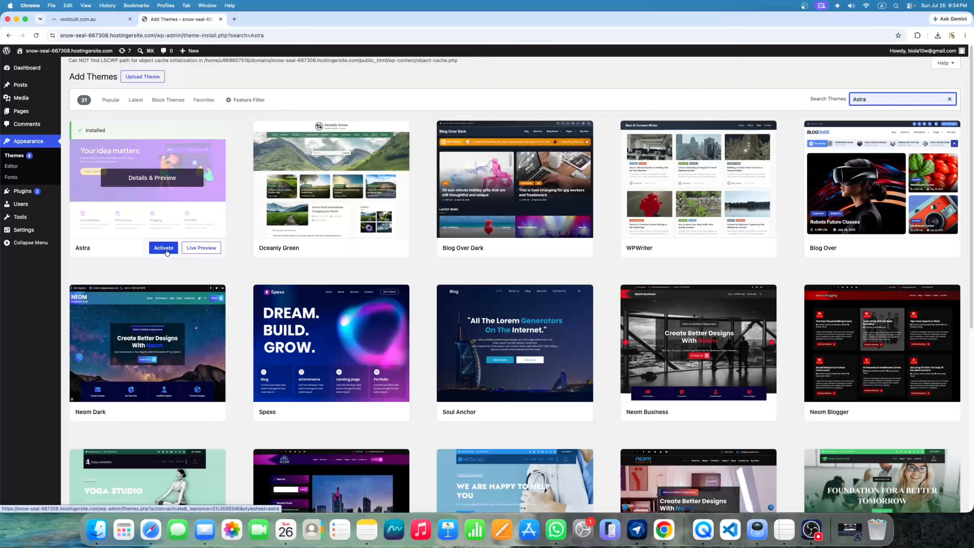
left_click(166, 250)
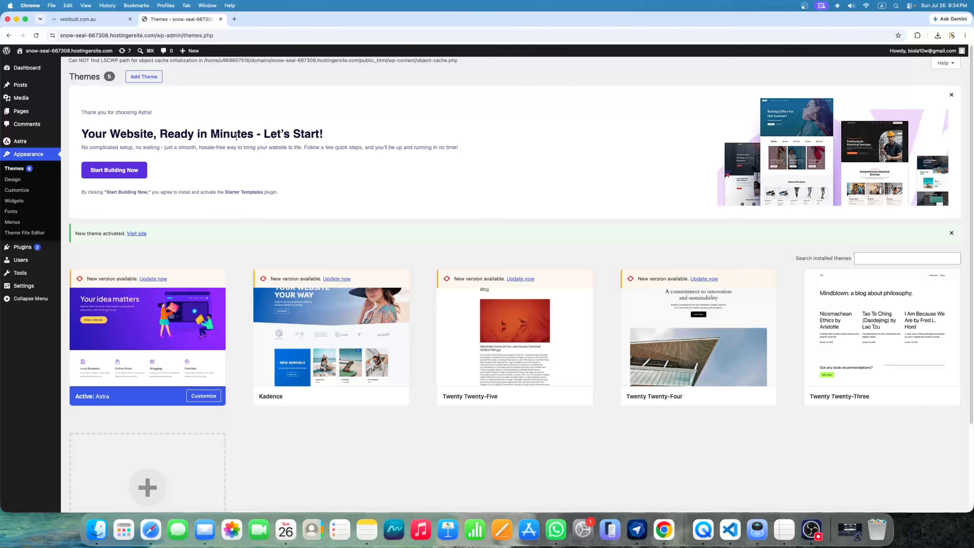
Launch Astra's guided setup and skip the personal details and feature selection steps
left_click(132, 175)
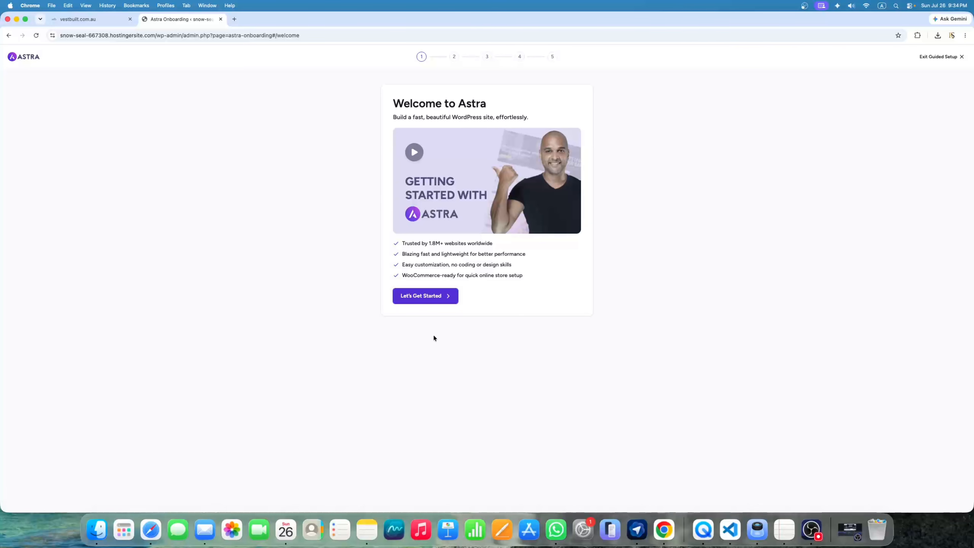
left_click(424, 304)
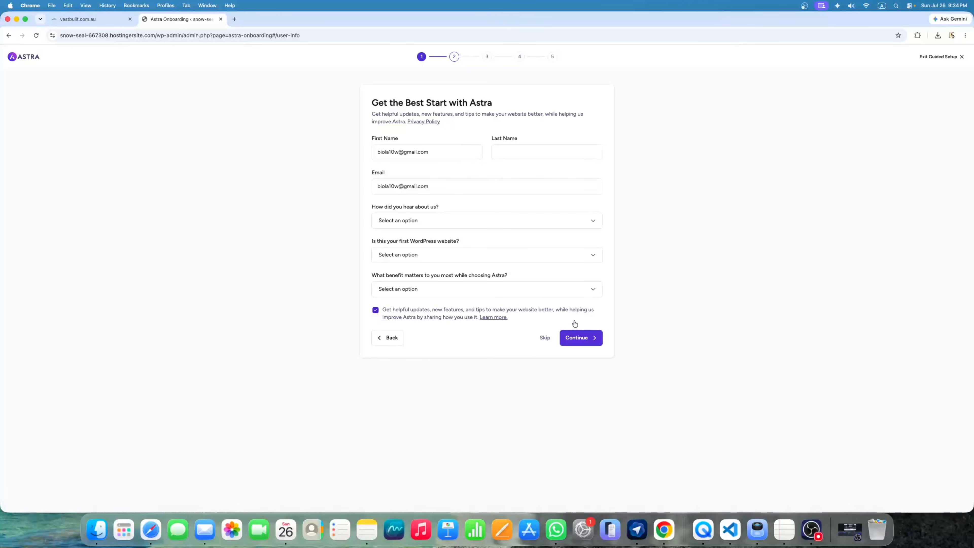
left_click(541, 344)
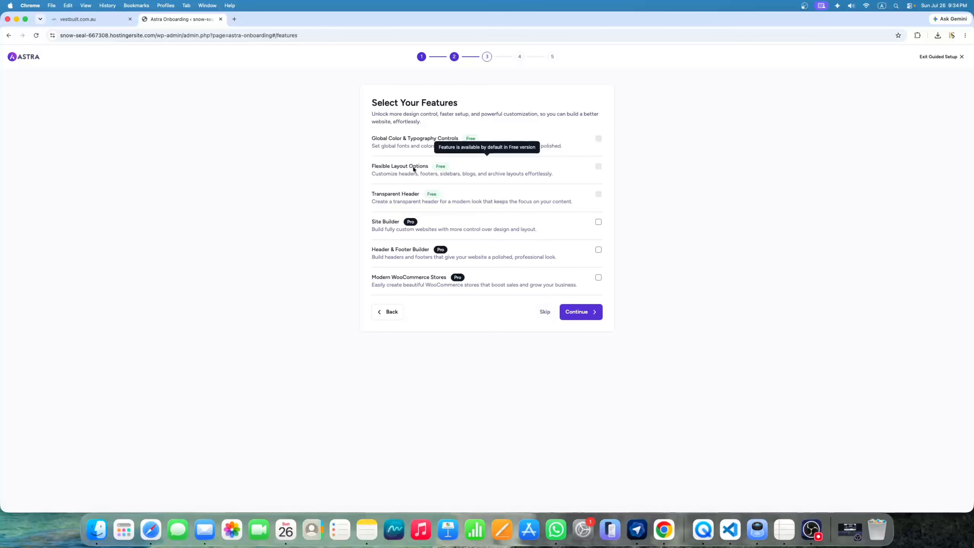
left_click(545, 312)
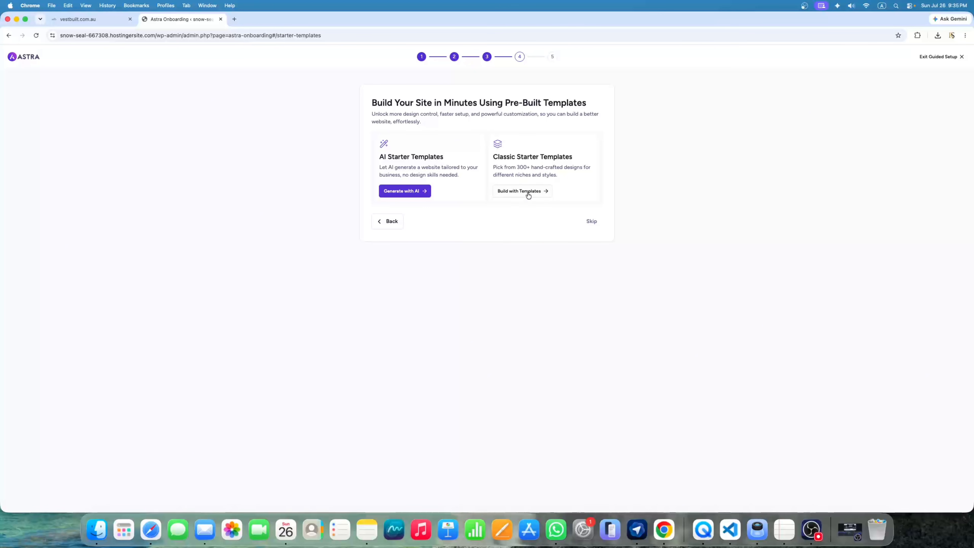
Choose Build with Templates and select Elementor as the page builder
left_click(516, 193)
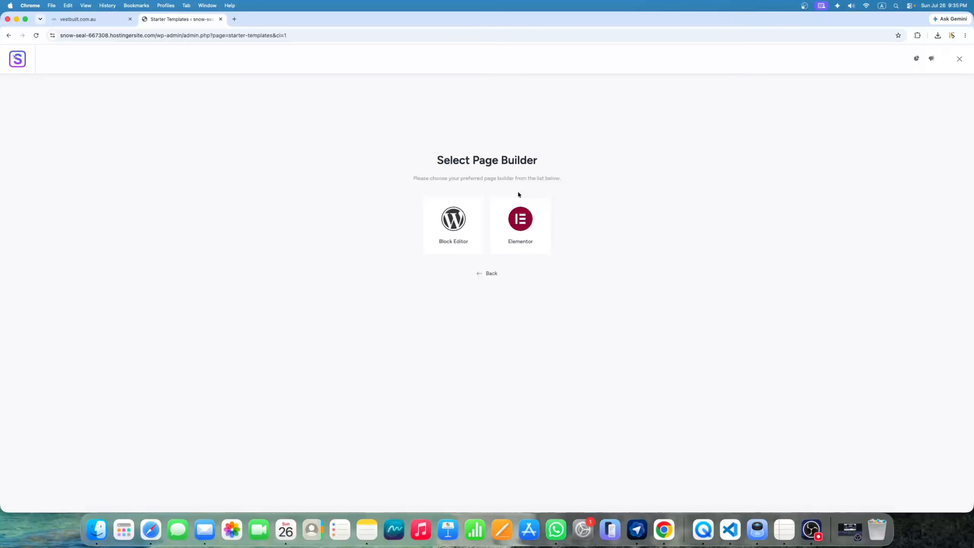
left_click(526, 233)
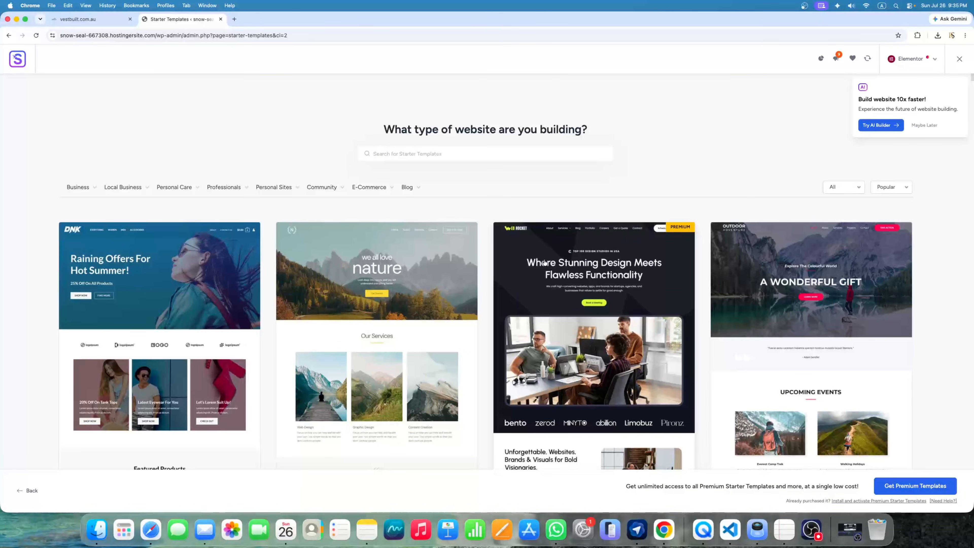
left_click(37, 490)
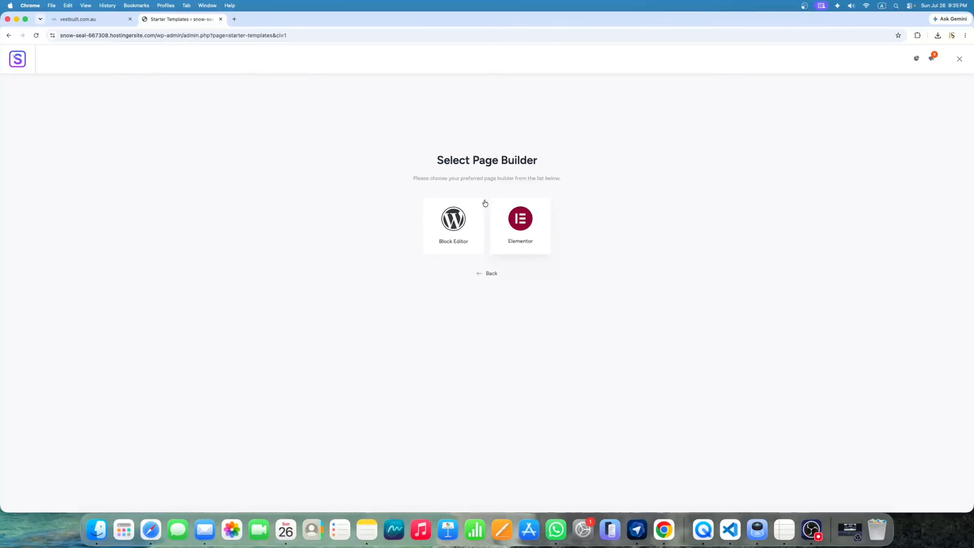
left_click(514, 232)
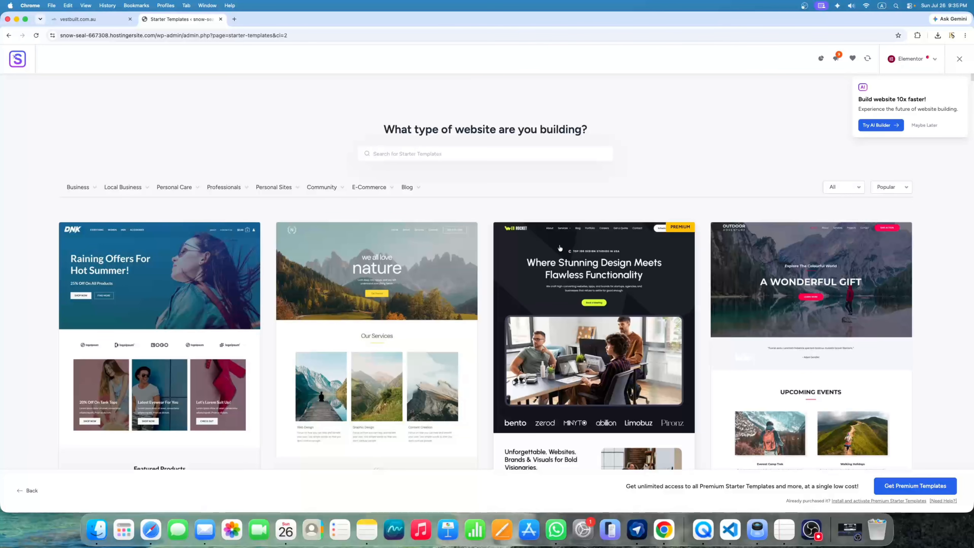
left_click(235, 19)
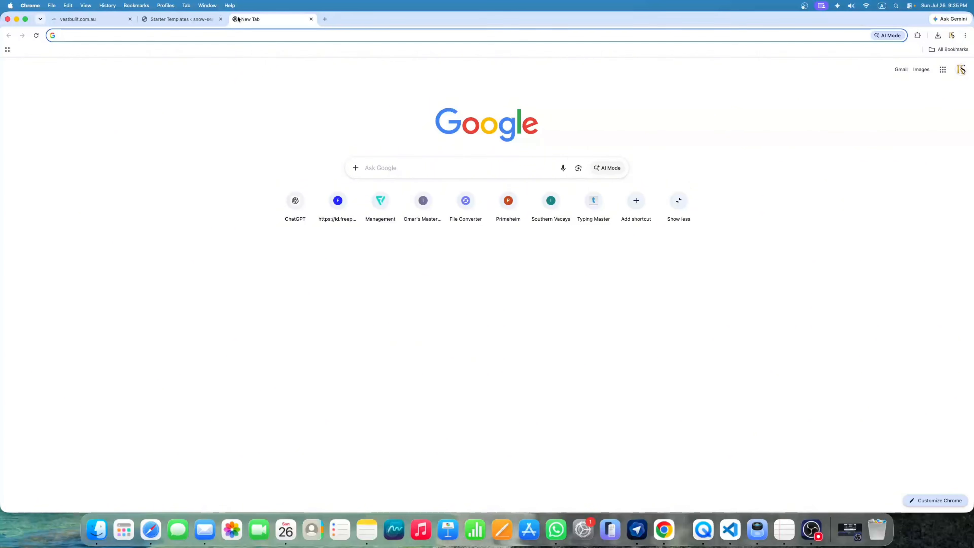
Search for the designer's business name and open the top result in its own tab
type("raja sain")
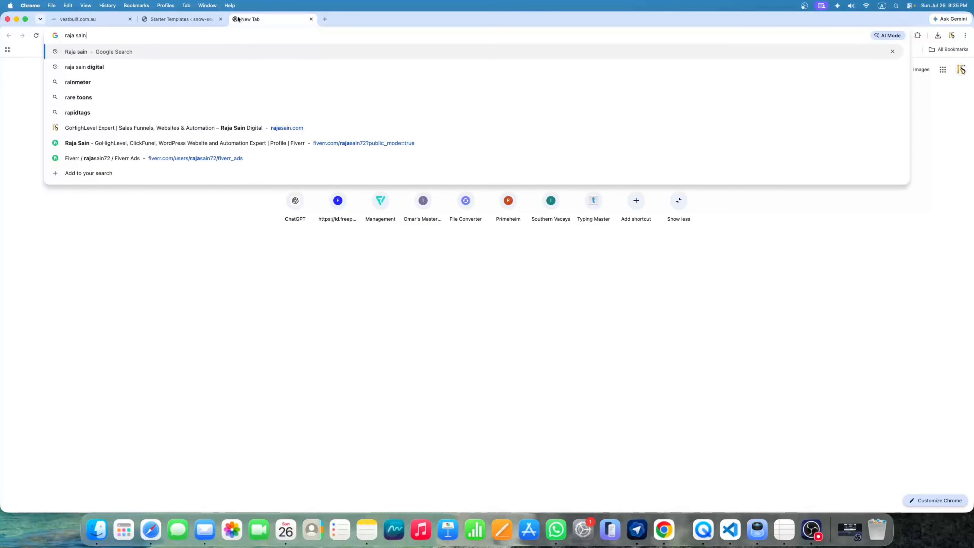
key("Down")
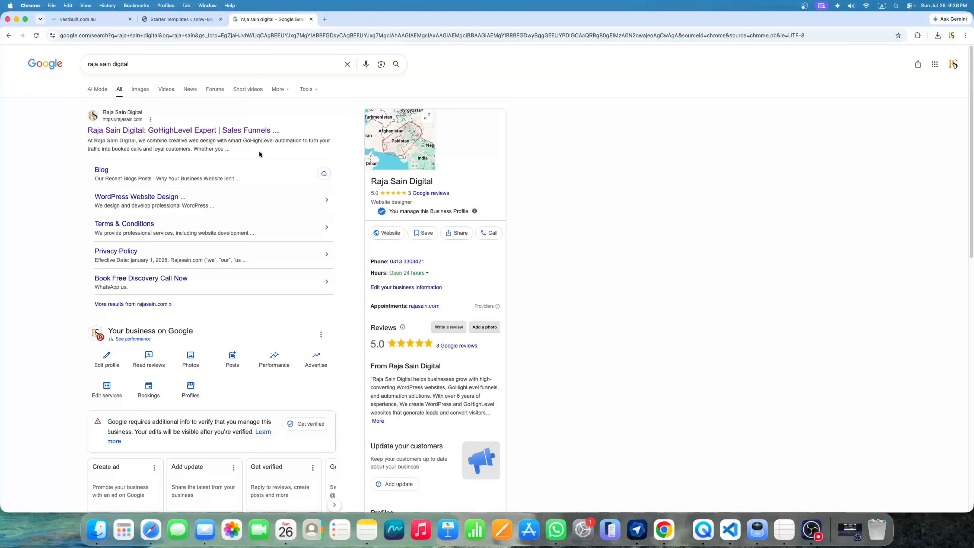
right_click(256, 131)
left_click(260, 136)
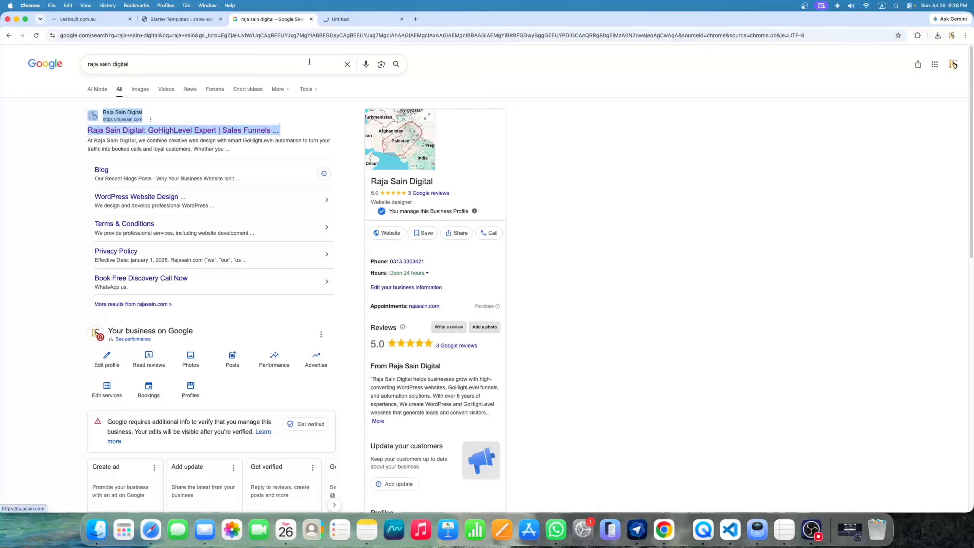
left_click(344, 20)
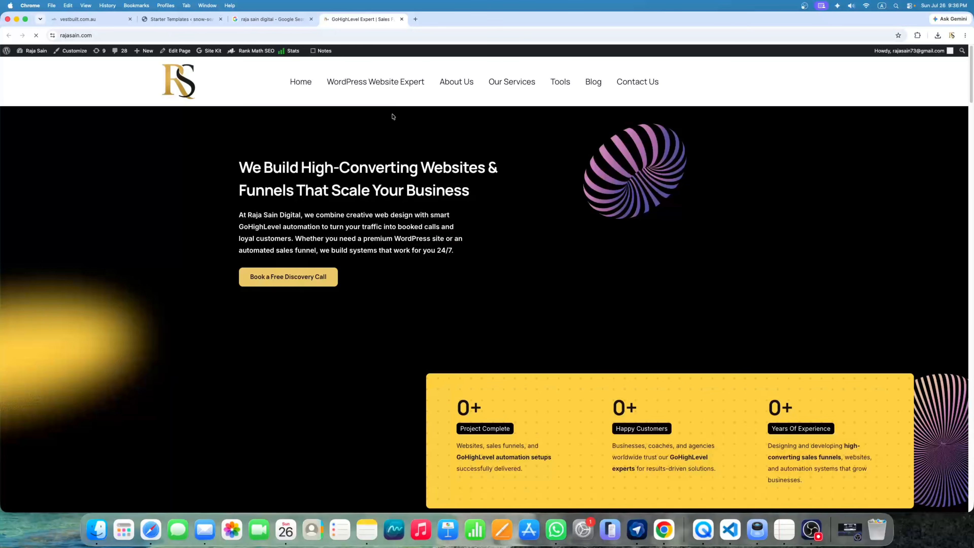
Scroll the agency site down to its contact form, then switch back to the Google results
scroll(453, 222, "down", 10)
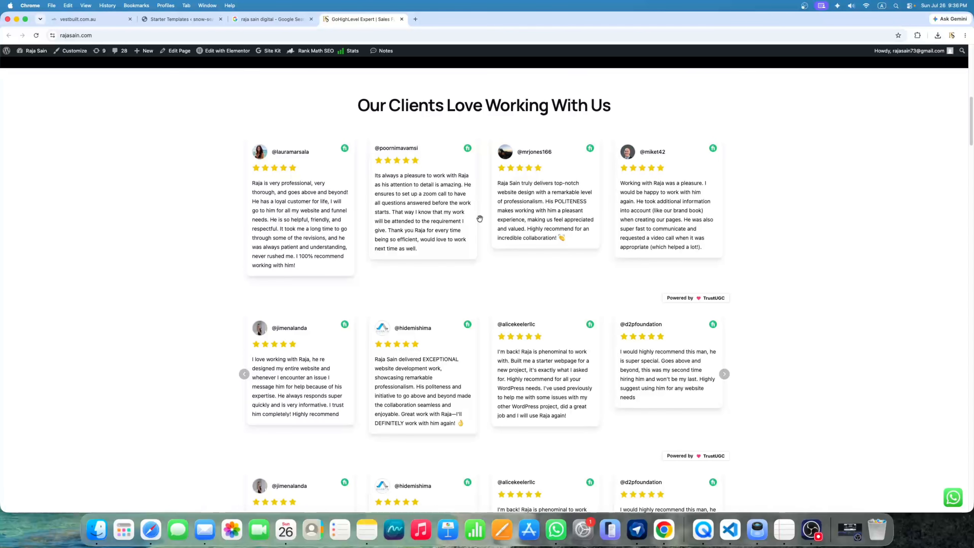
scroll(480, 218, "up", 15)
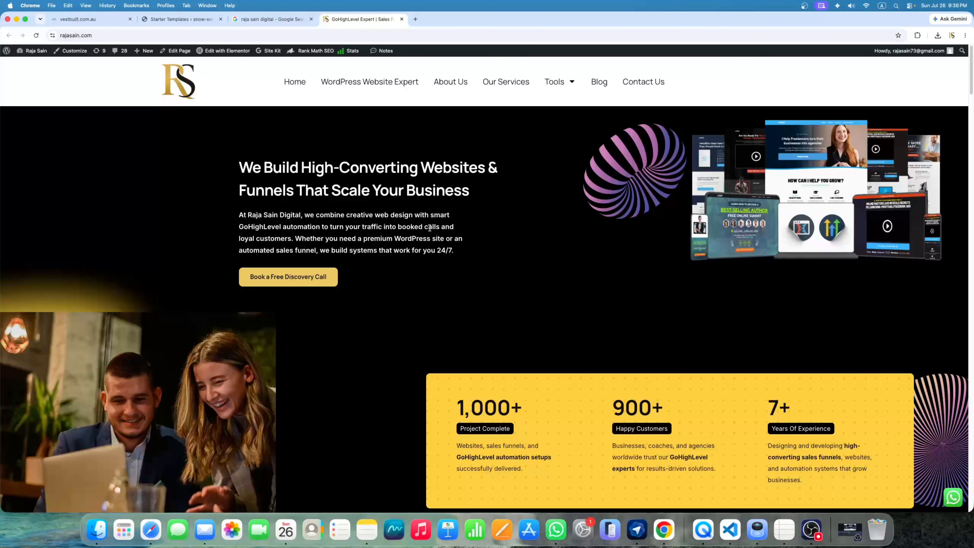
scroll(404, 235, "down", 3)
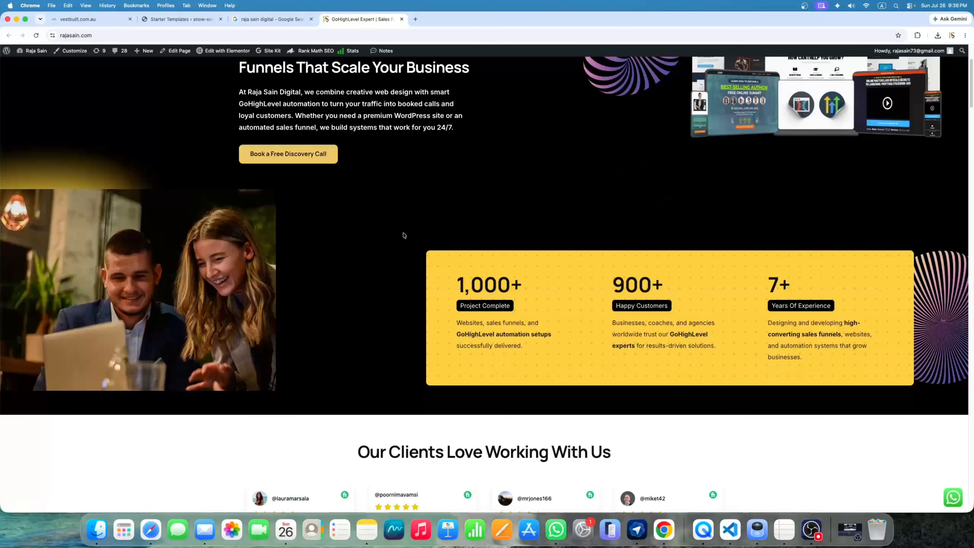
scroll(467, 233, "up", 3)
scroll(360, 259, "down", 20)
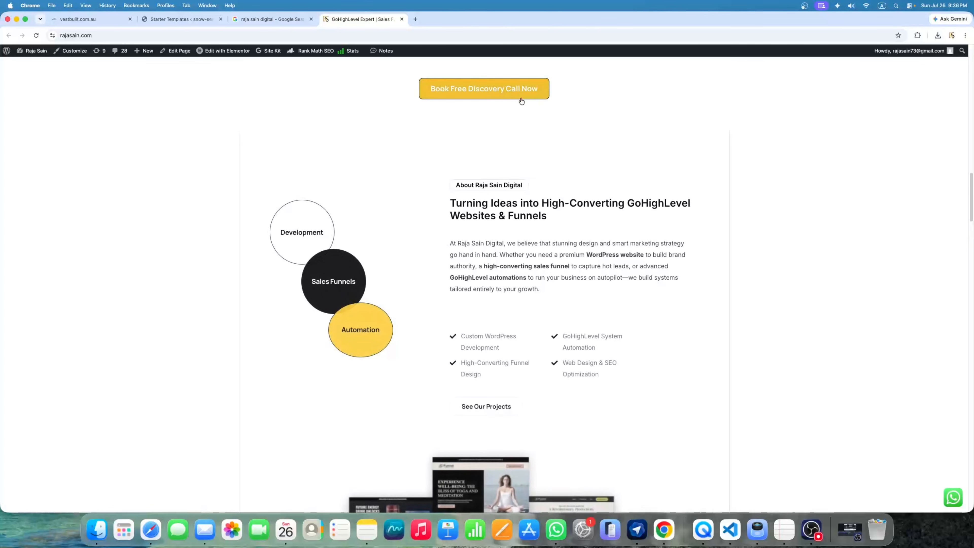
scroll(573, 209, "down", 15)
scroll(574, 212, "down", 20)
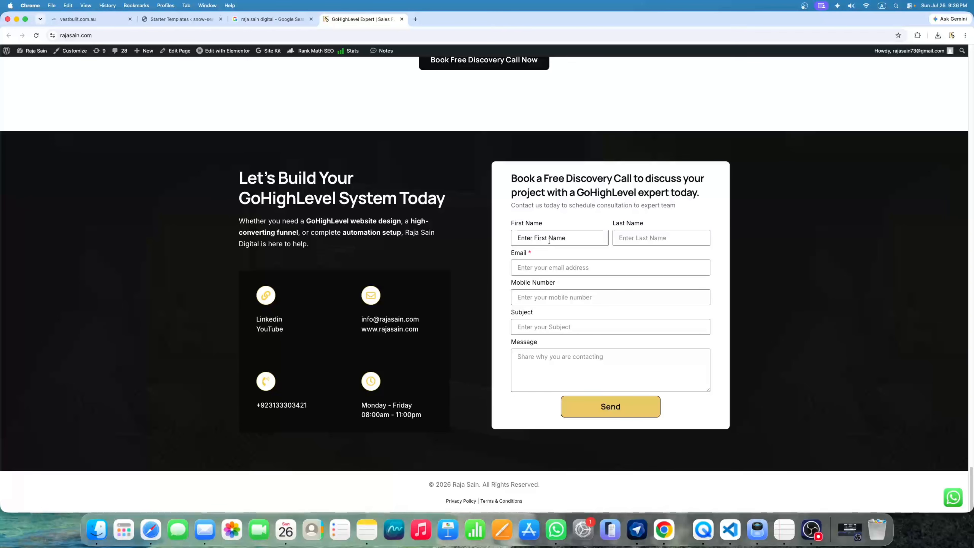
scroll(549, 240, "up", 20)
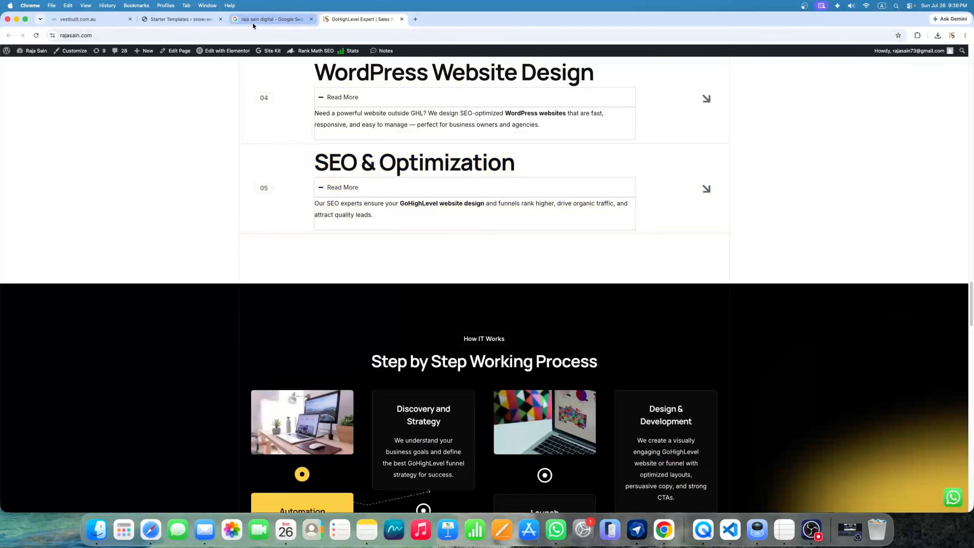
left_click(253, 20)
scroll(284, 215, "down", 10)
scroll(118, 209, "up", 3)
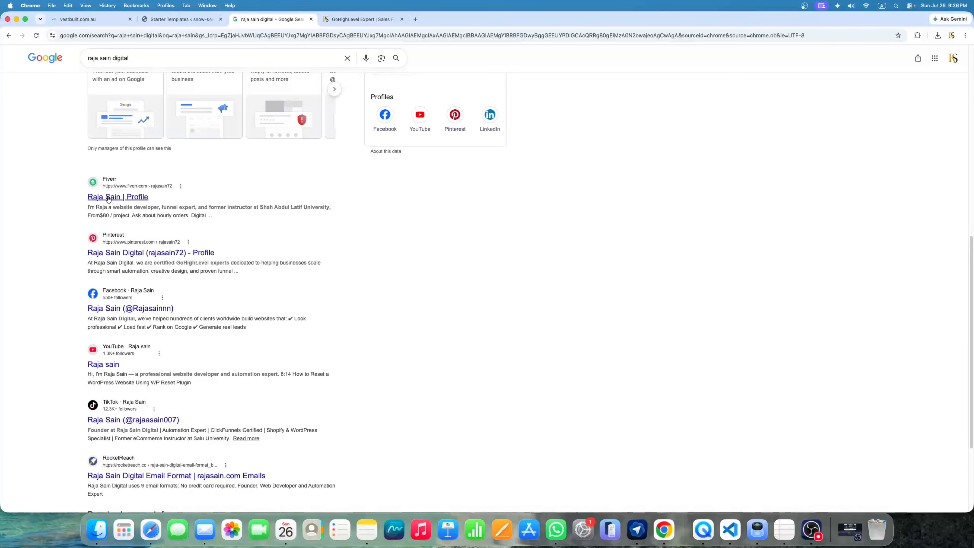
Open the seller's Fiverr profile in public preview and scroll through it
left_click(127, 199)
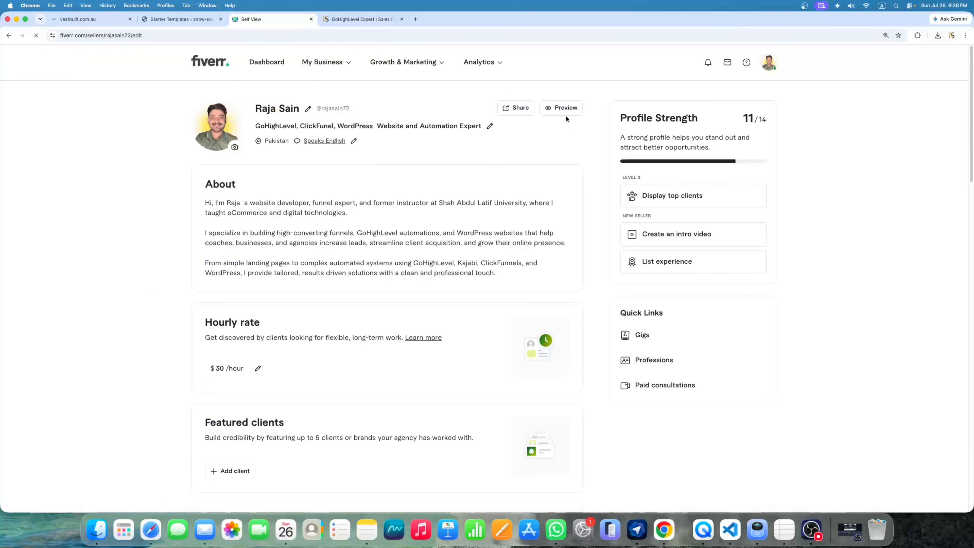
left_click(567, 113)
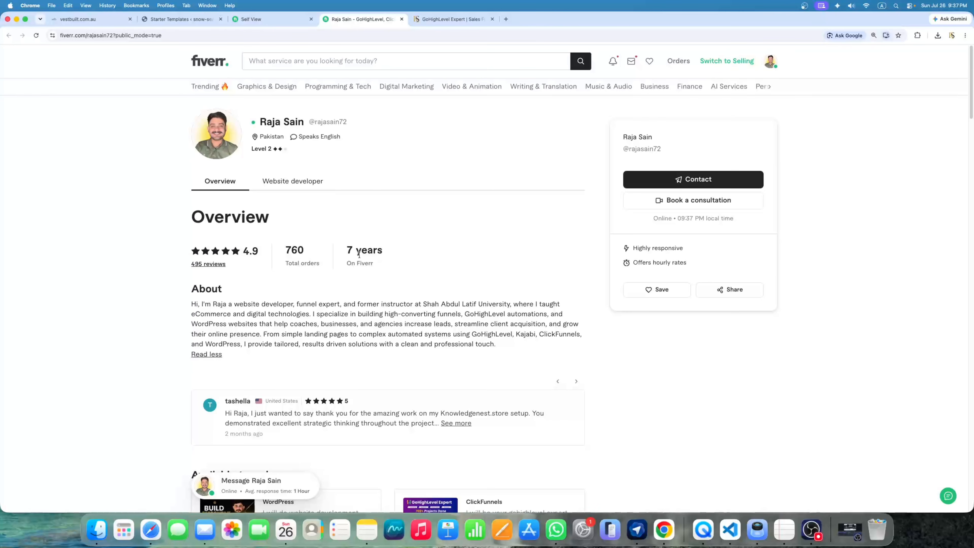
scroll(349, 252, "down", 20)
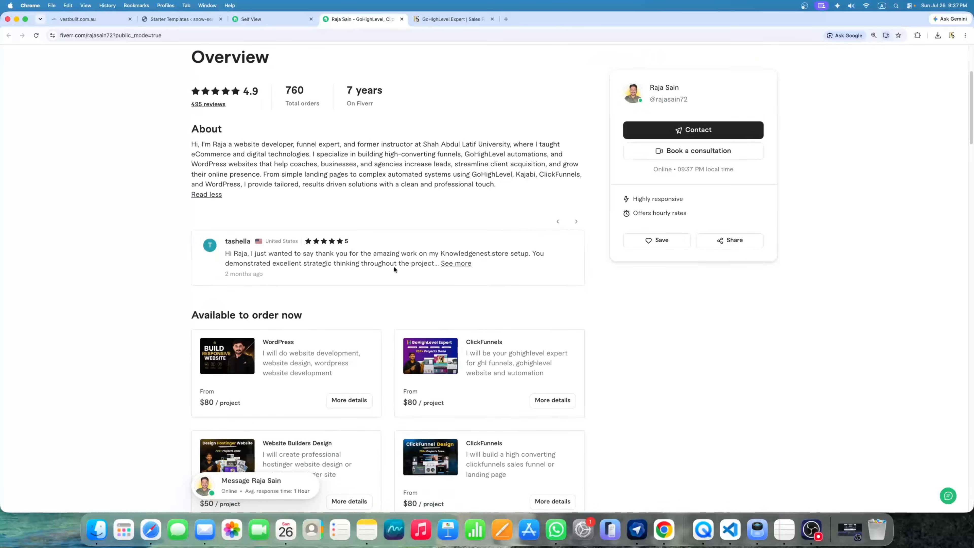
scroll(390, 254, "down", 20)
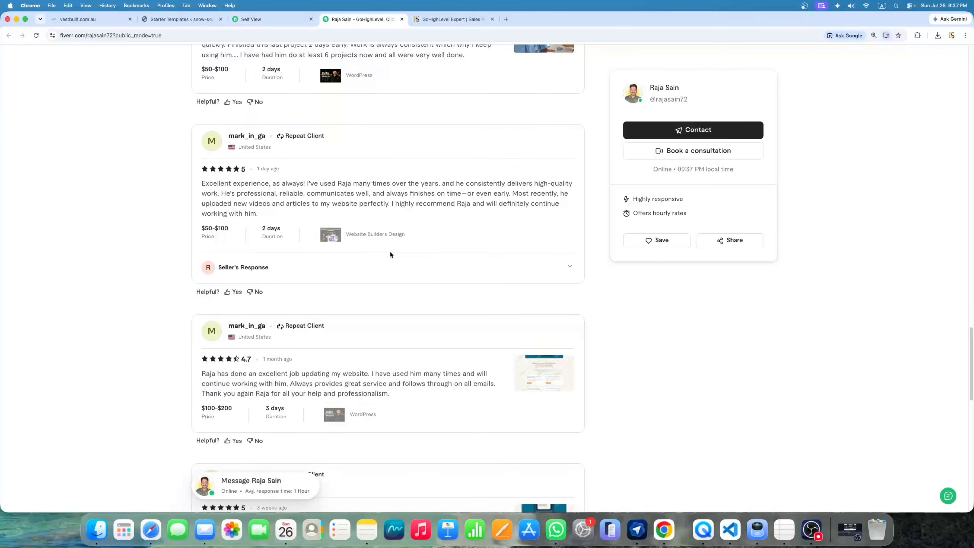
scroll(445, 239, "down", 12)
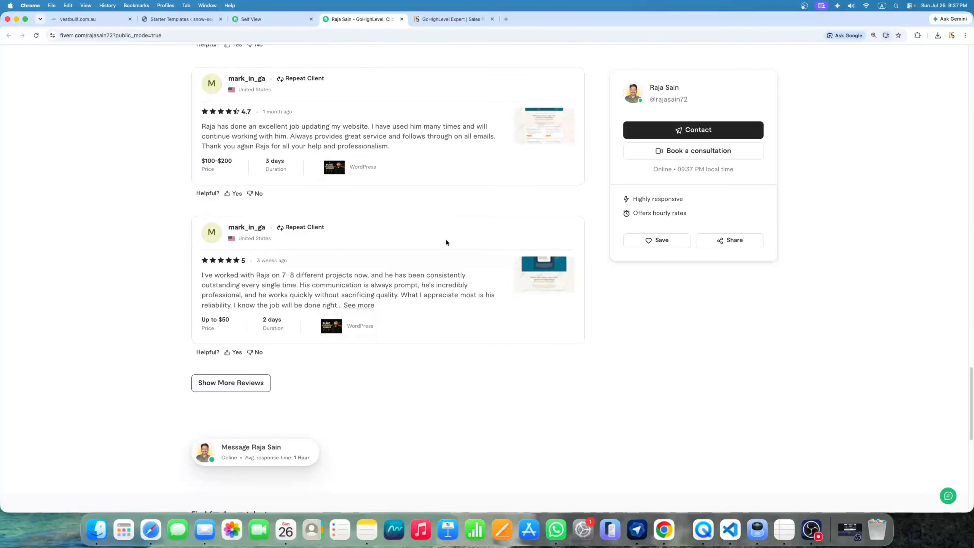
scroll(446, 239, "up", 4)
scroll(443, 239, "up", 15)
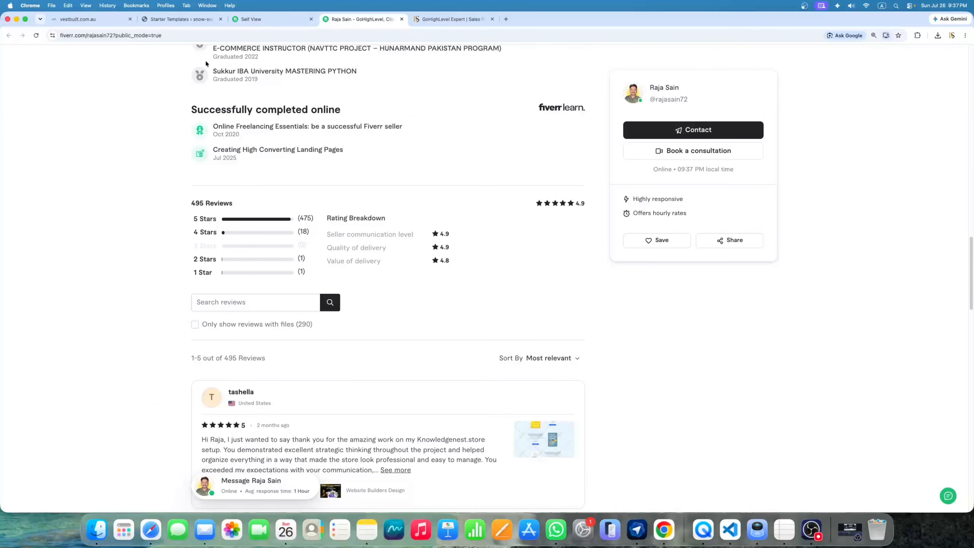
Close the profile preview, GoHighLevel Expert and Fiverr profile editor tabs
left_click(402, 19)
left_click(401, 20)
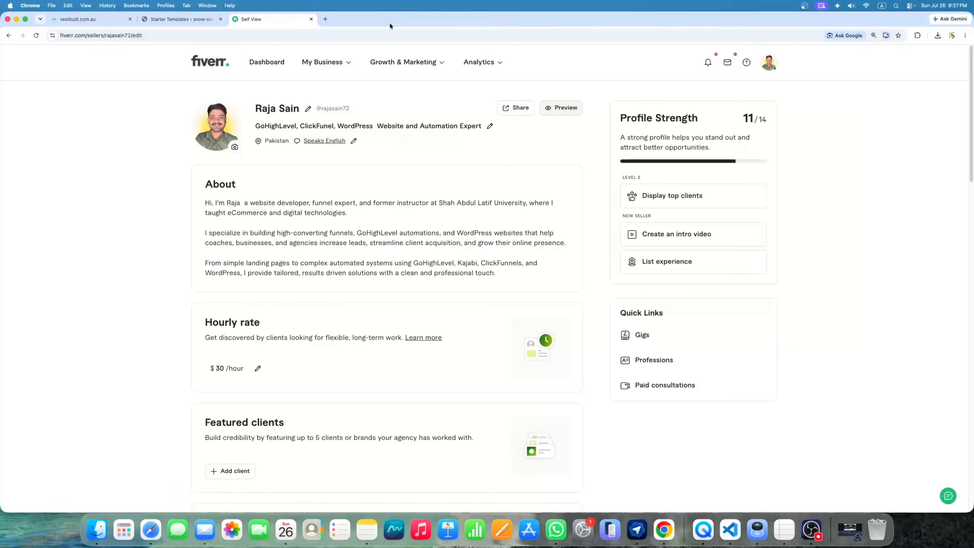
left_click(311, 19)
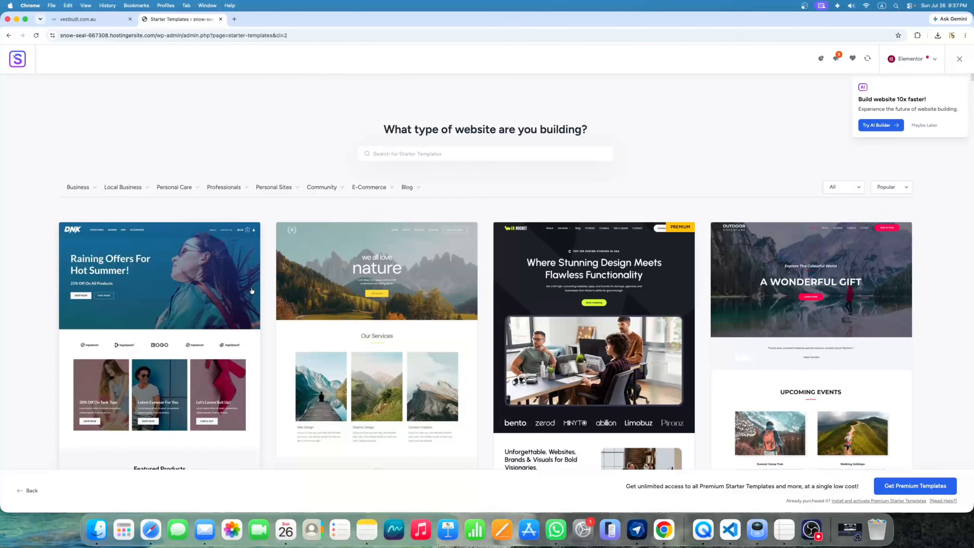
Browse the Business starter templates such as Earthly Elegance and Home Painting, returning to the category menu
left_click(77, 188)
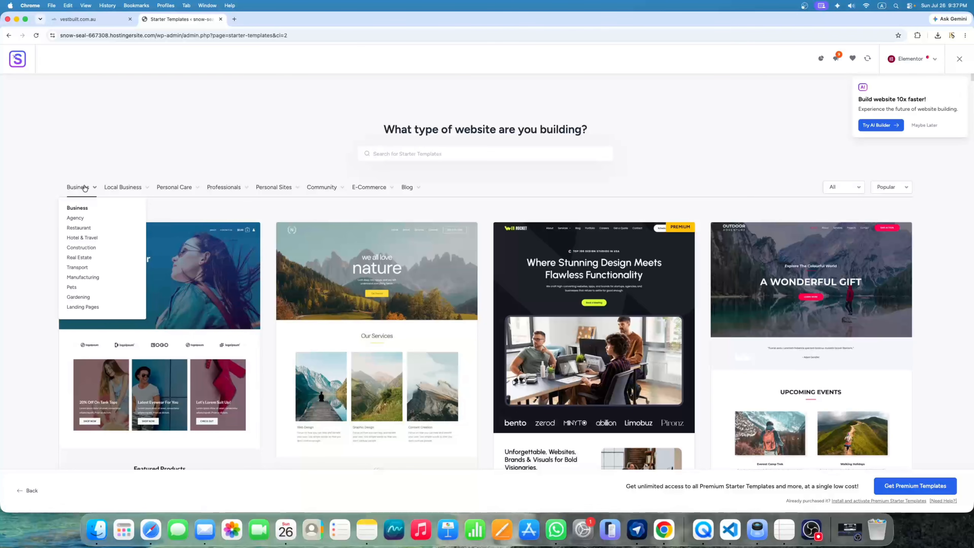
mouse_move(284, 191)
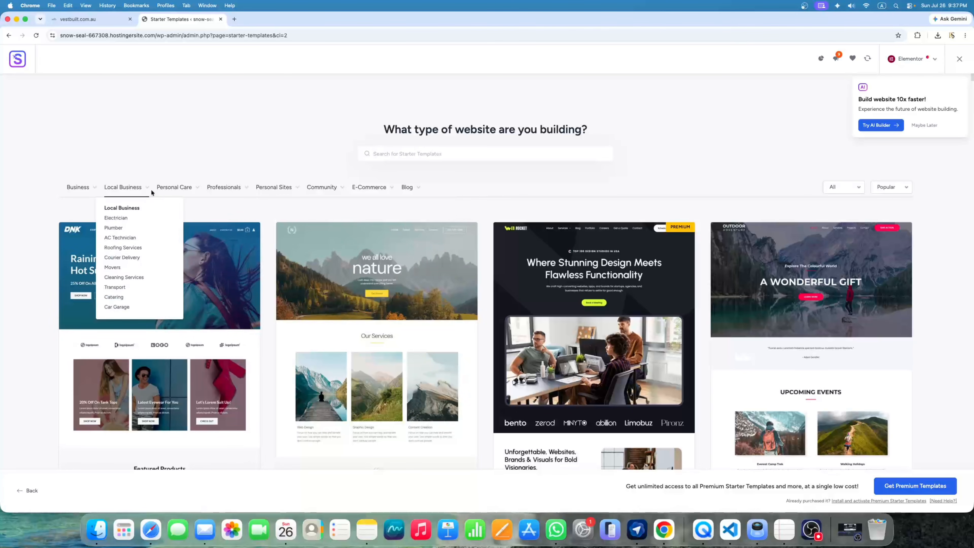
mouse_move(174, 193)
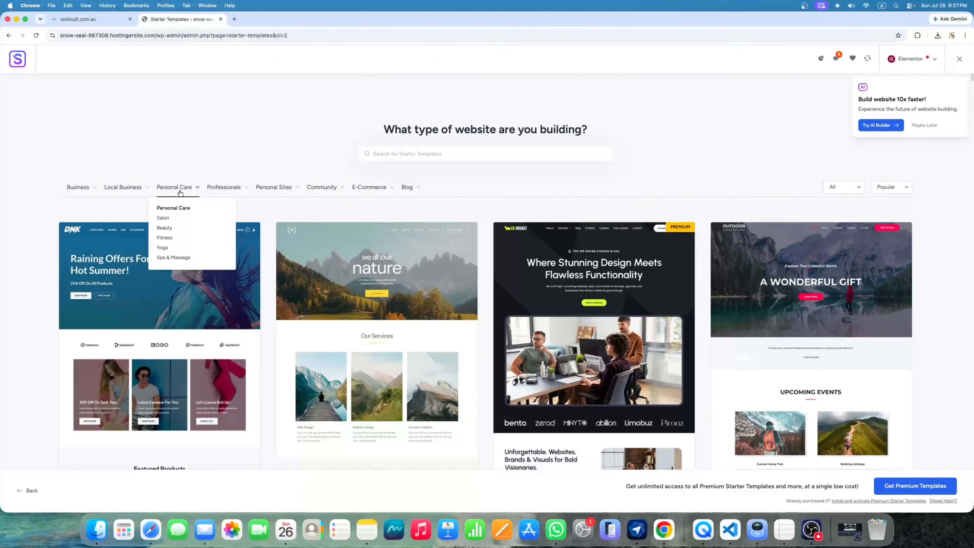
scroll(498, 267, "down", 10)
scroll(498, 267, "down", 12)
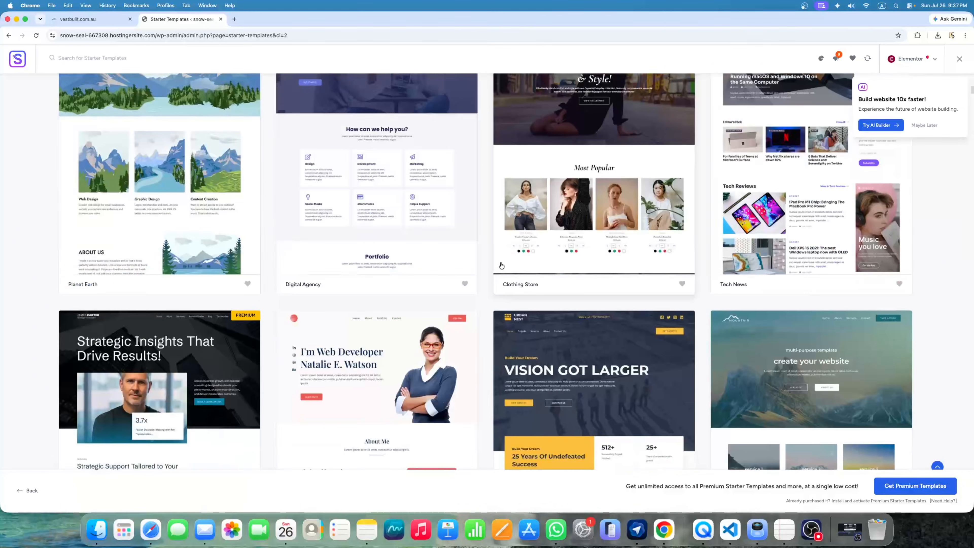
scroll(394, 284, "down", 15)
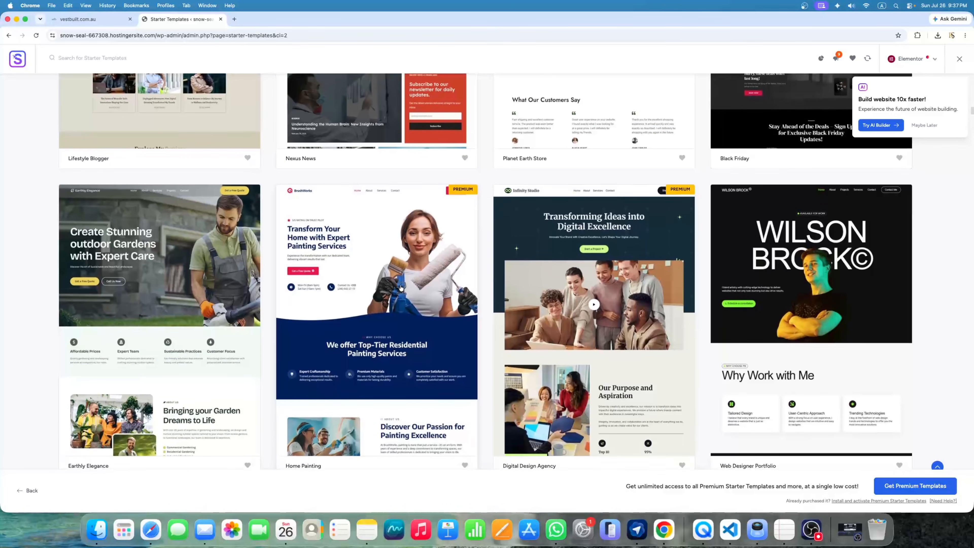
scroll(403, 288, "down", 2)
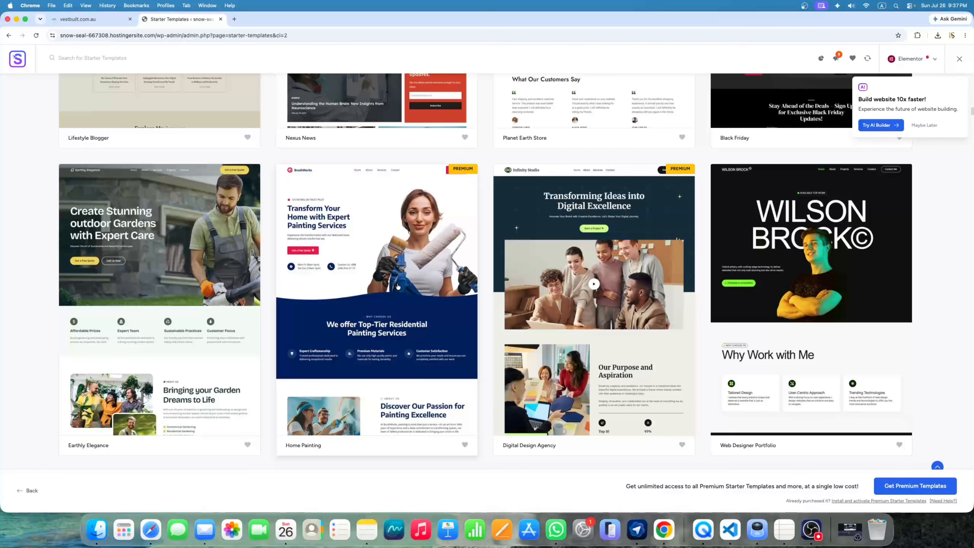
scroll(398, 286, "down", 1)
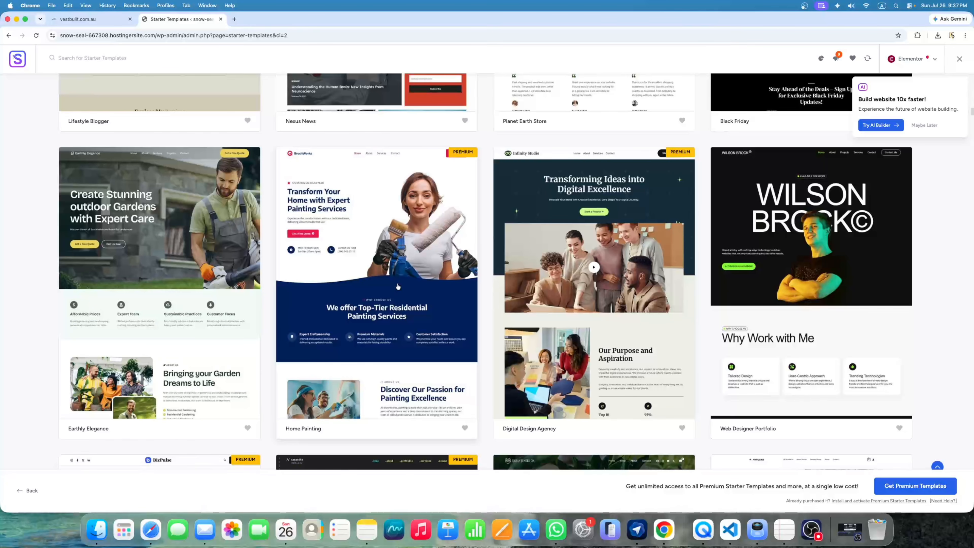
scroll(397, 286, "down", 6)
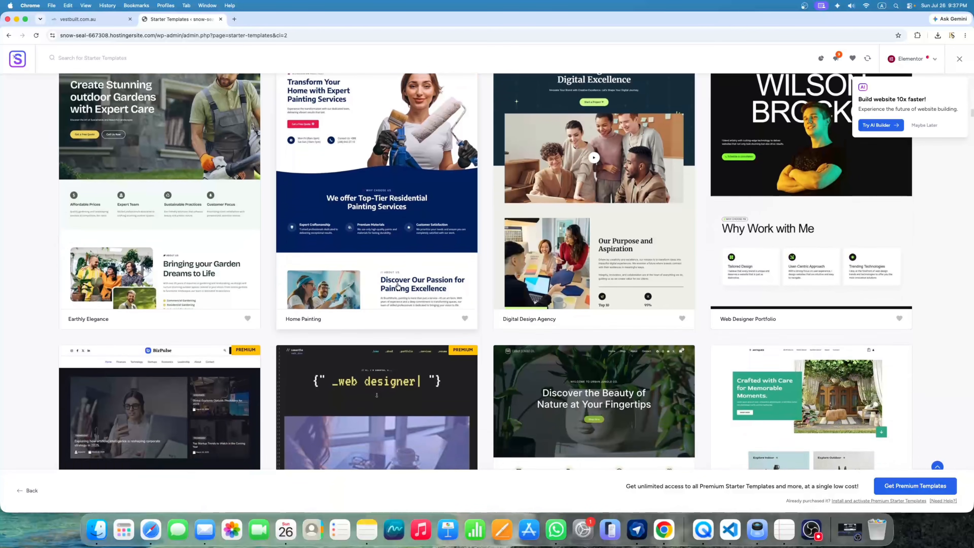
scroll(397, 285, "down", 8)
scroll(395, 283, "up", 20)
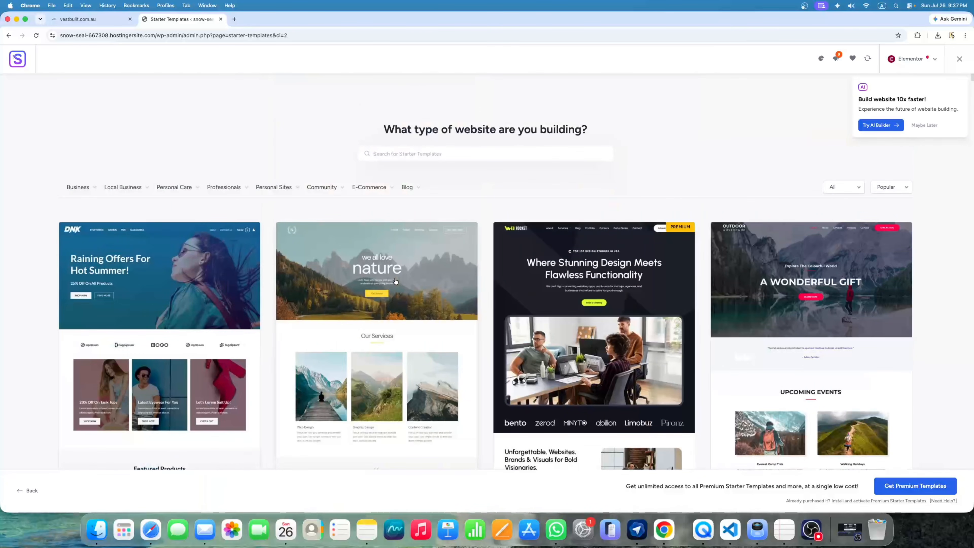
mouse_move(83, 189)
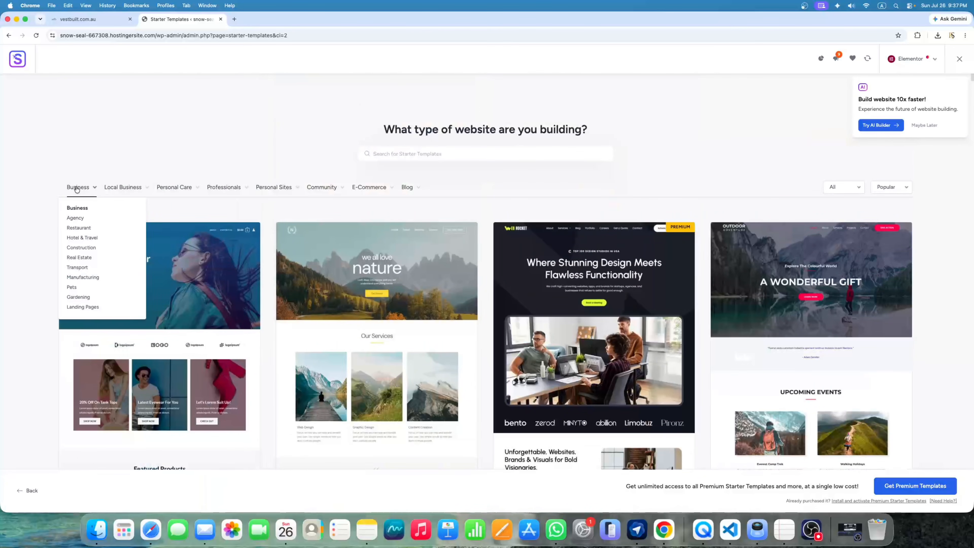
Filter starter templates to Construction and browse results like Roofing Agency, Interior Designer and Real Estate Agency
left_click(87, 250)
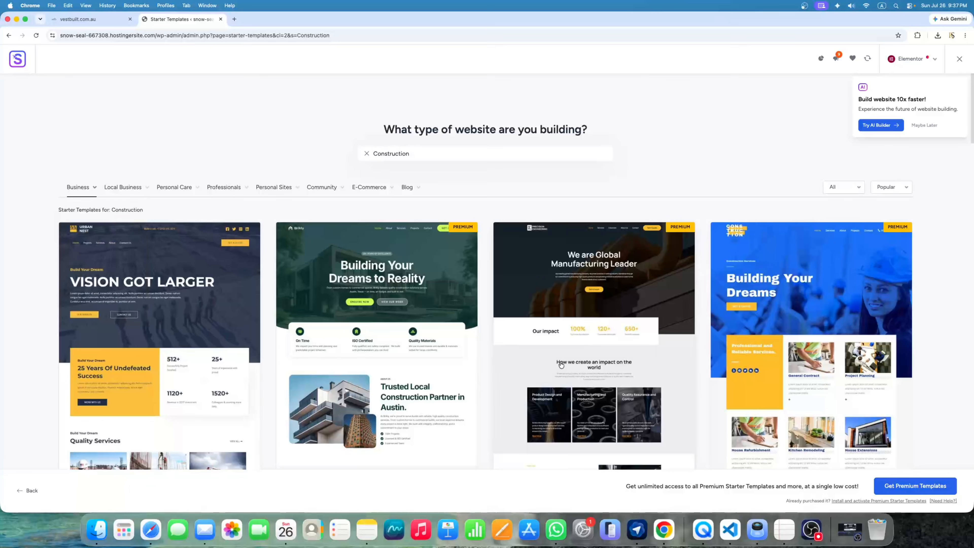
scroll(565, 363, "down", 4)
scroll(565, 363, "down", 15)
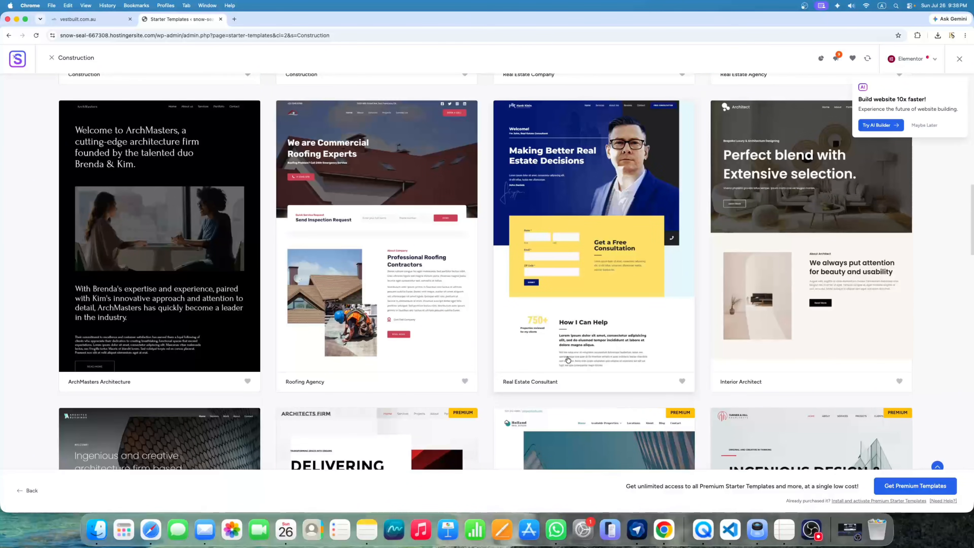
scroll(567, 359, "up", 10)
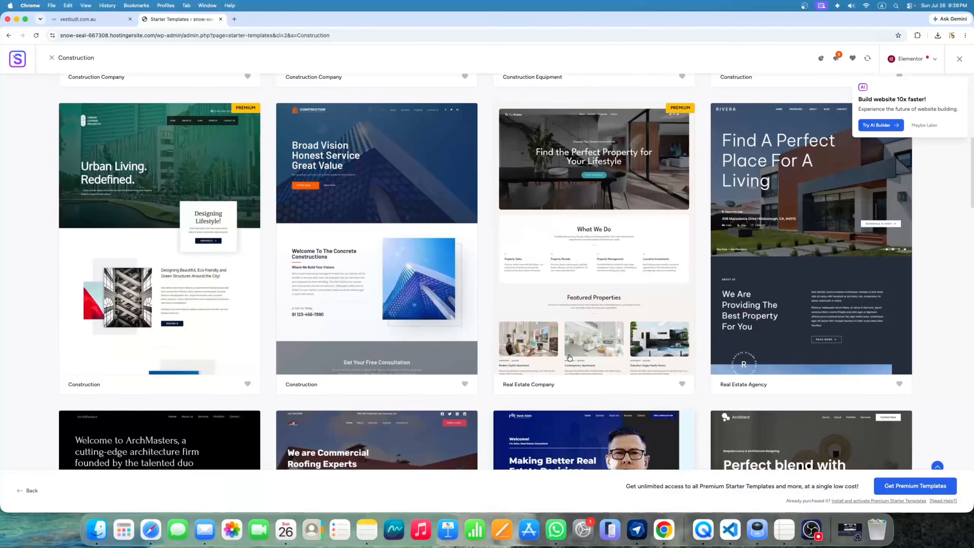
scroll(569, 357, "up", 8)
scroll(571, 356, "down", 15)
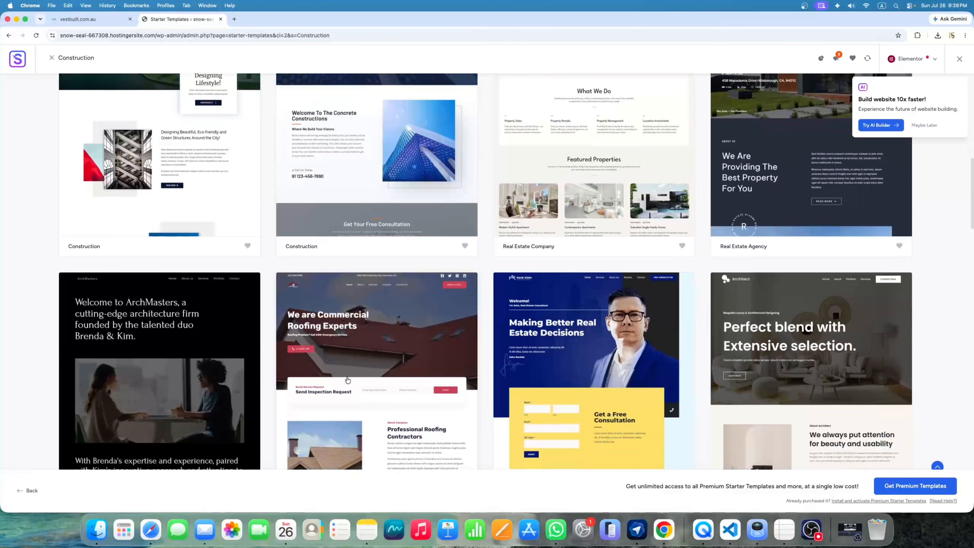
scroll(518, 323, "down", 15)
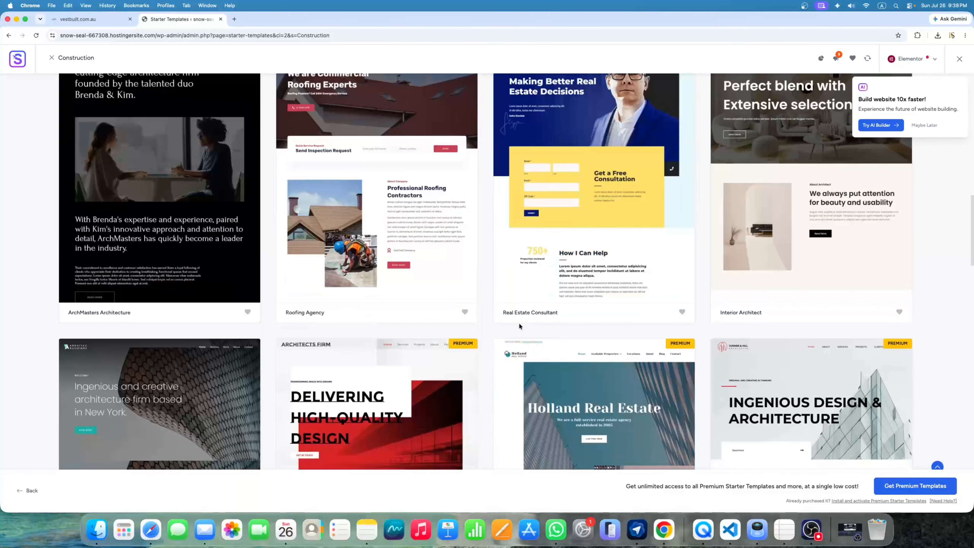
scroll(539, 326, "down", 5)
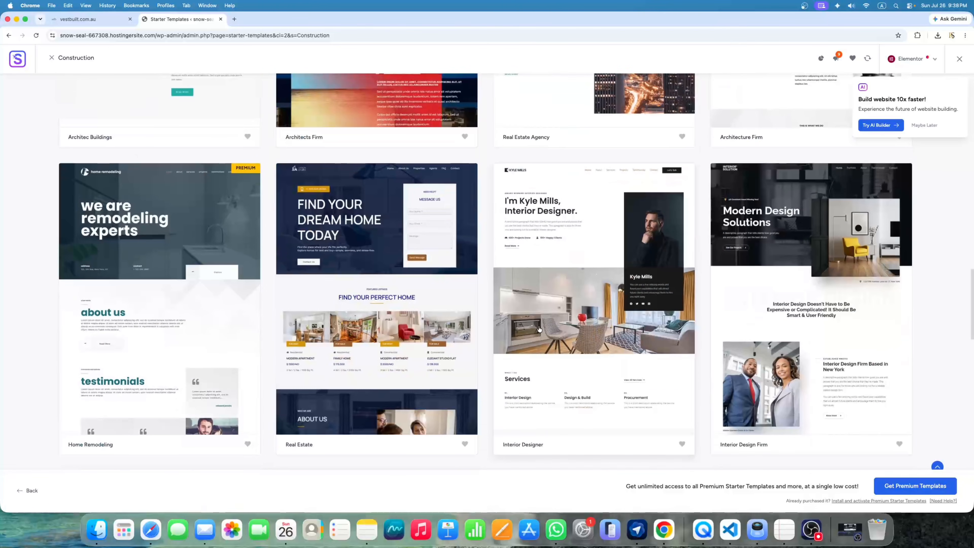
scroll(539, 329, "down", 18)
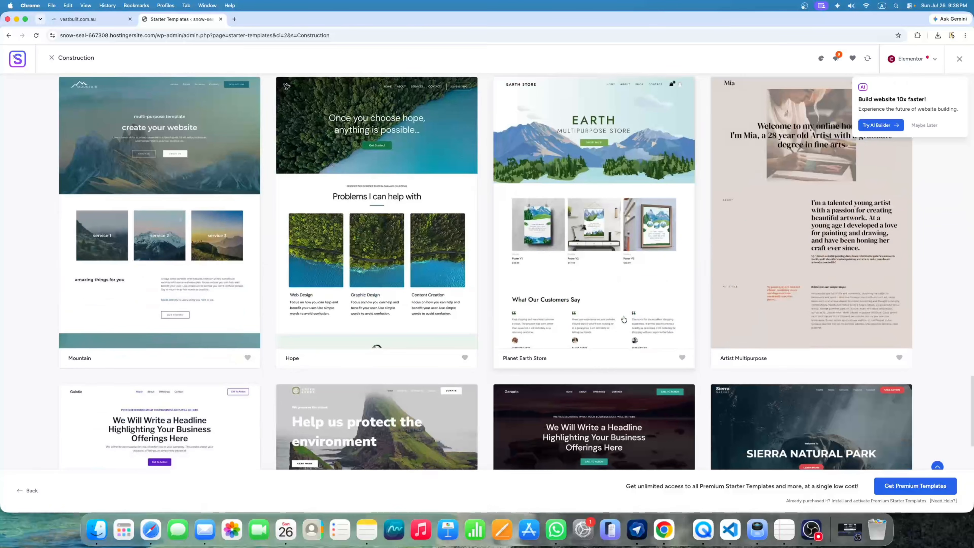
scroll(623, 319, "down", 13)
scroll(624, 319, "up", 12)
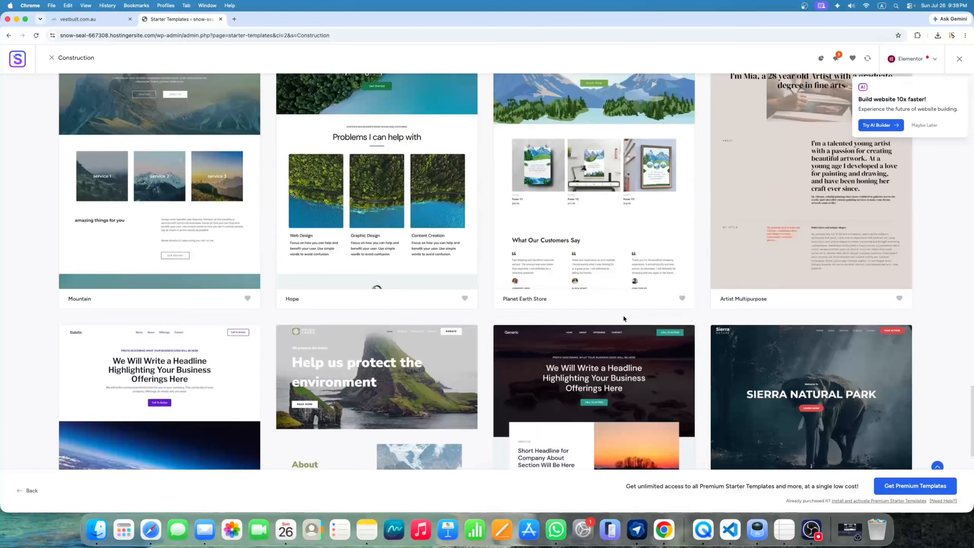
scroll(623, 318, "up", 20)
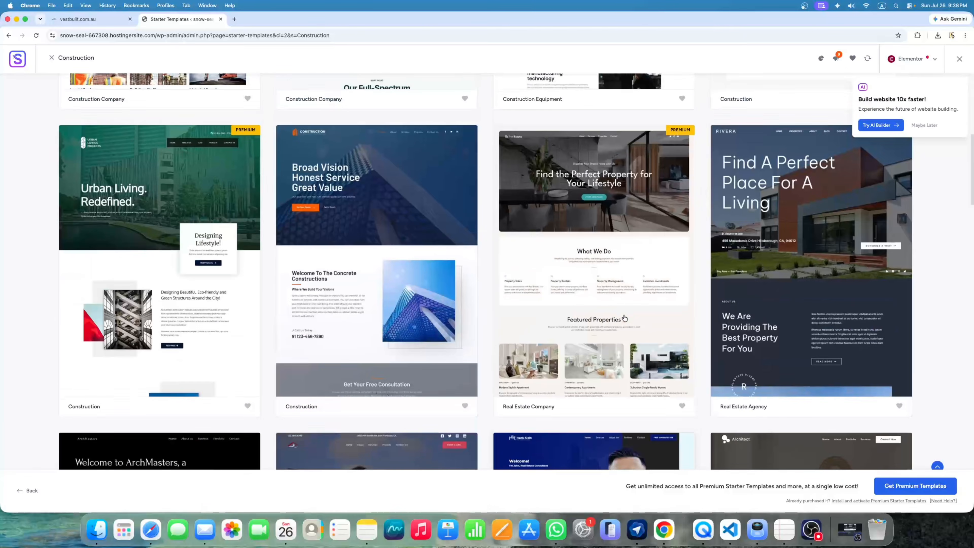
scroll(624, 318, "down", 7)
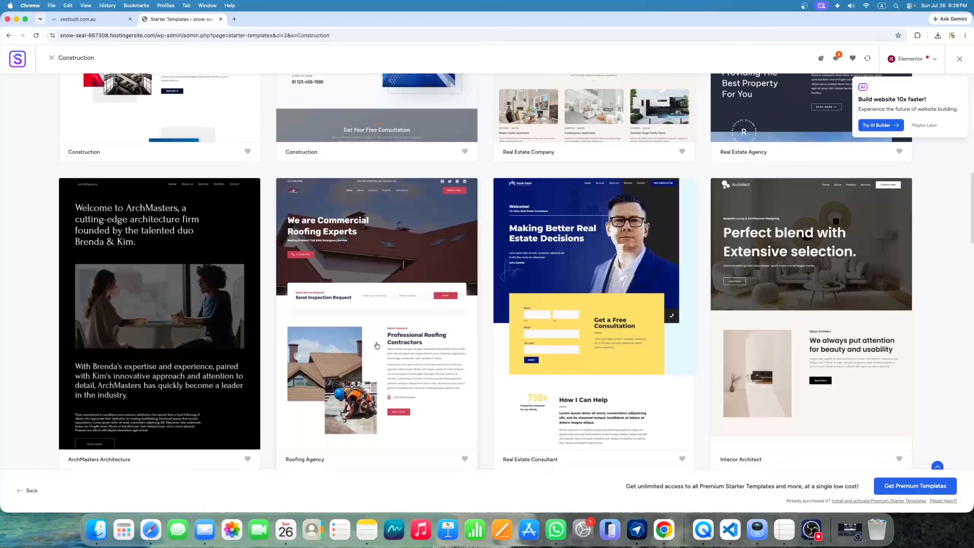
scroll(377, 346, "up", 15)
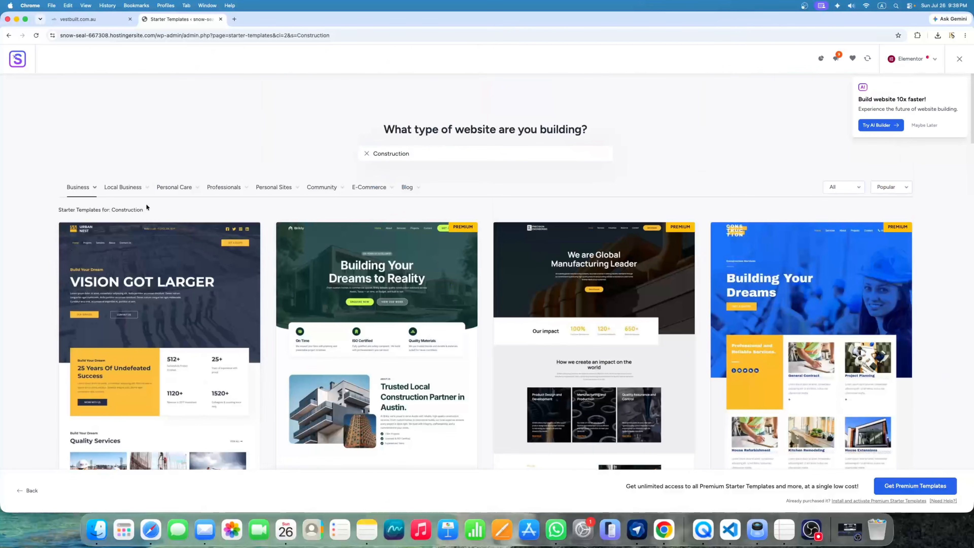
mouse_move(141, 199)
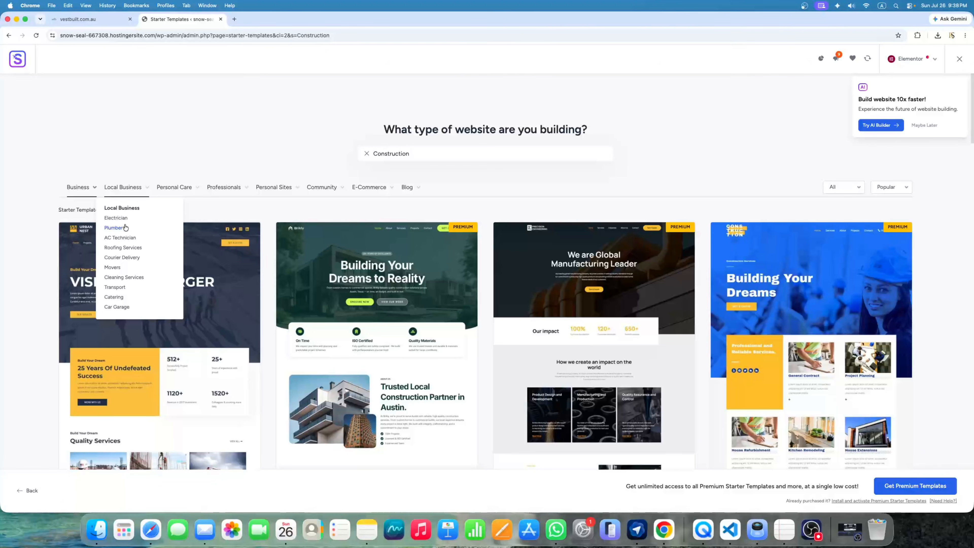
Filter Local Business to Roofing Services and pick the Roofing Services (ATTAB) template
left_click(129, 249)
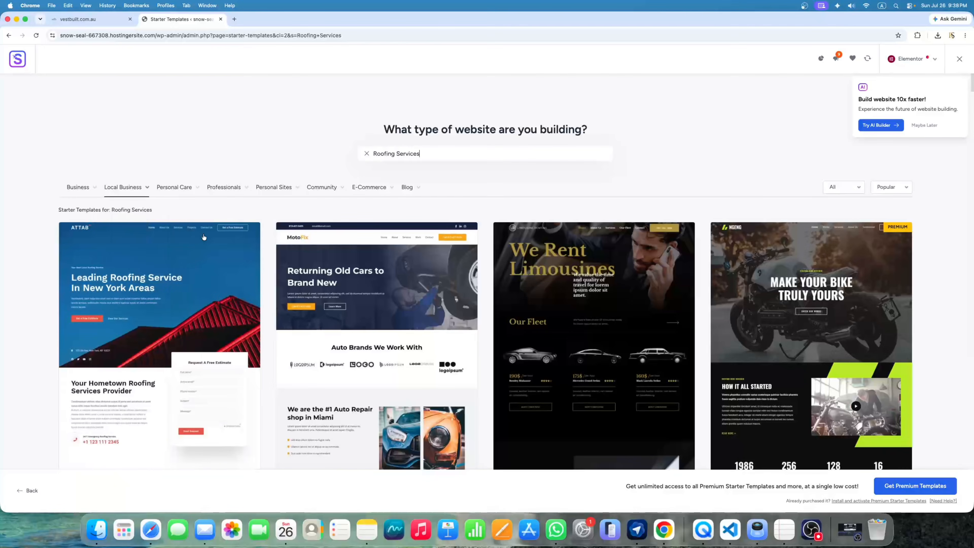
scroll(158, 355, "down", 4)
scroll(154, 345, "up", 4)
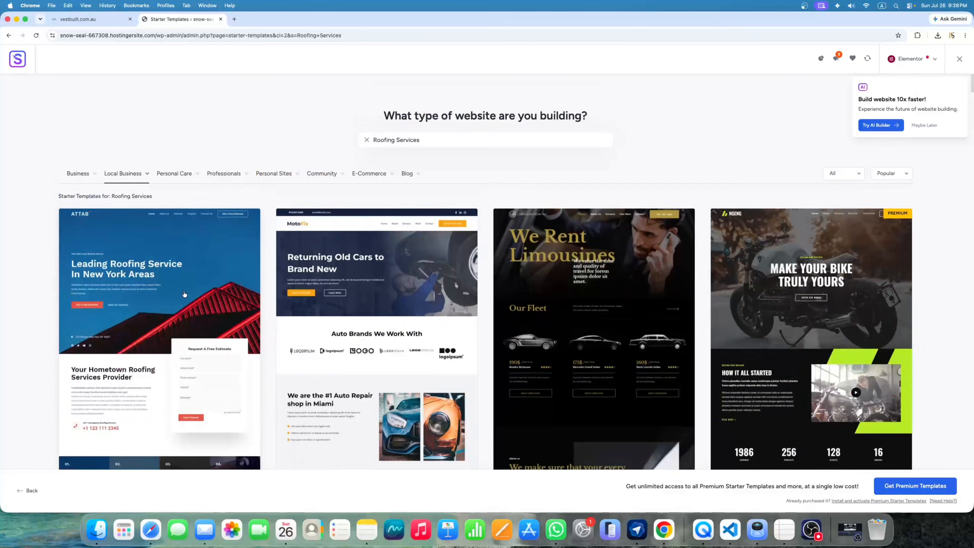
scroll(147, 322, "down", 4)
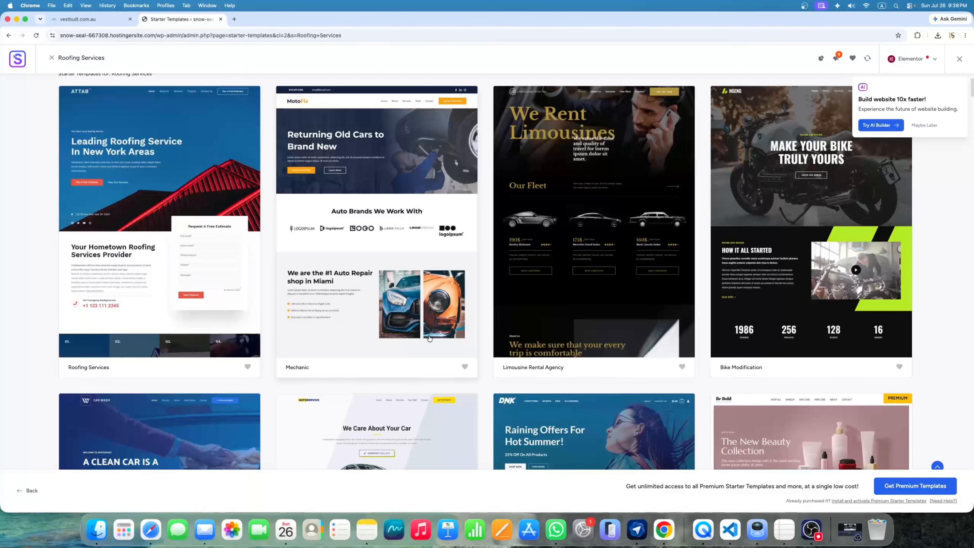
left_click(164, 245)
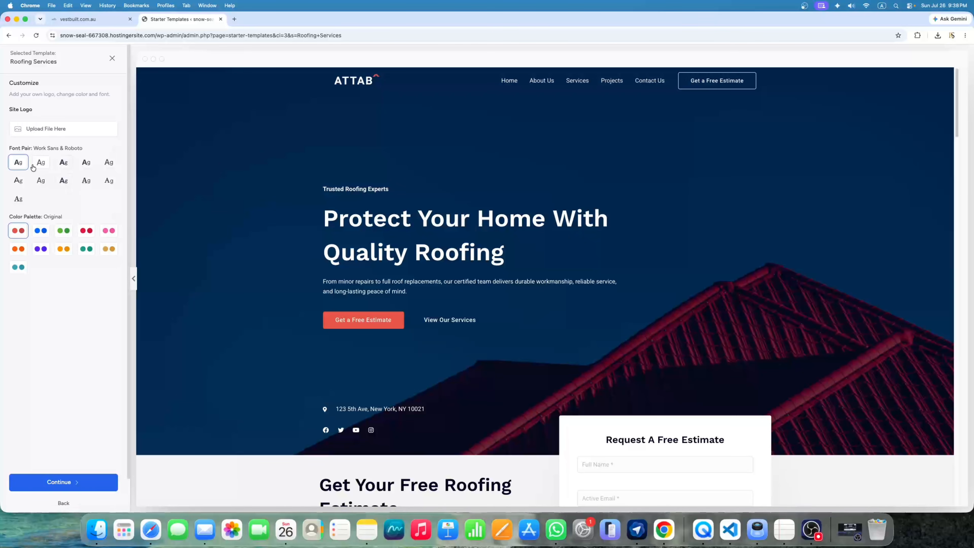
Try red Style 3, orange and purple Style 6 palettes, settle on blue Style 1, and continue
left_click(42, 234)
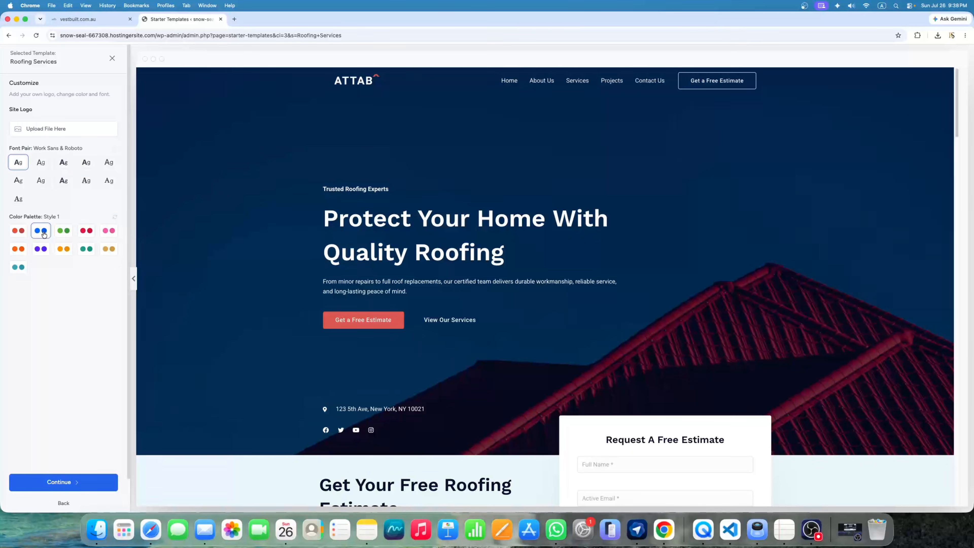
left_click(84, 236)
scroll(259, 275, "down", 10)
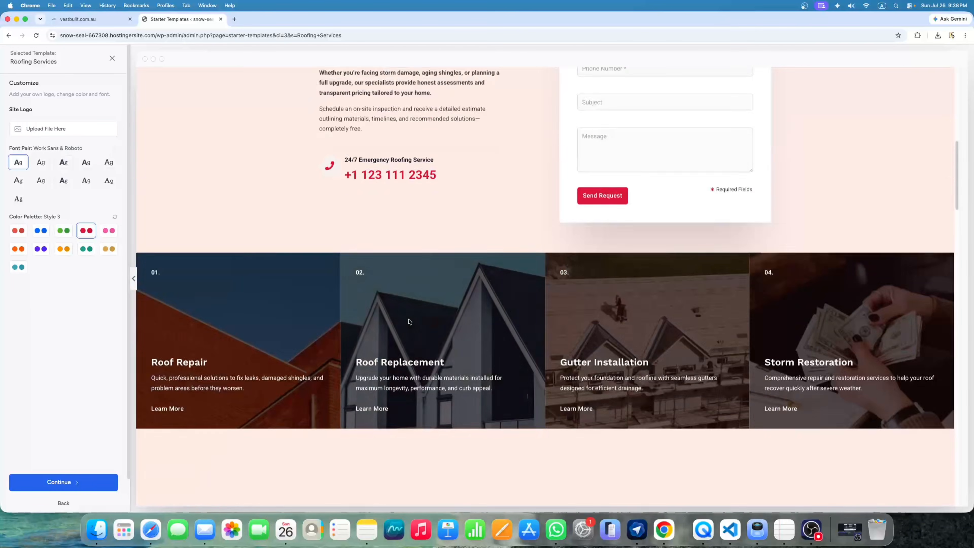
scroll(249, 299, "up", 5)
left_click(65, 250)
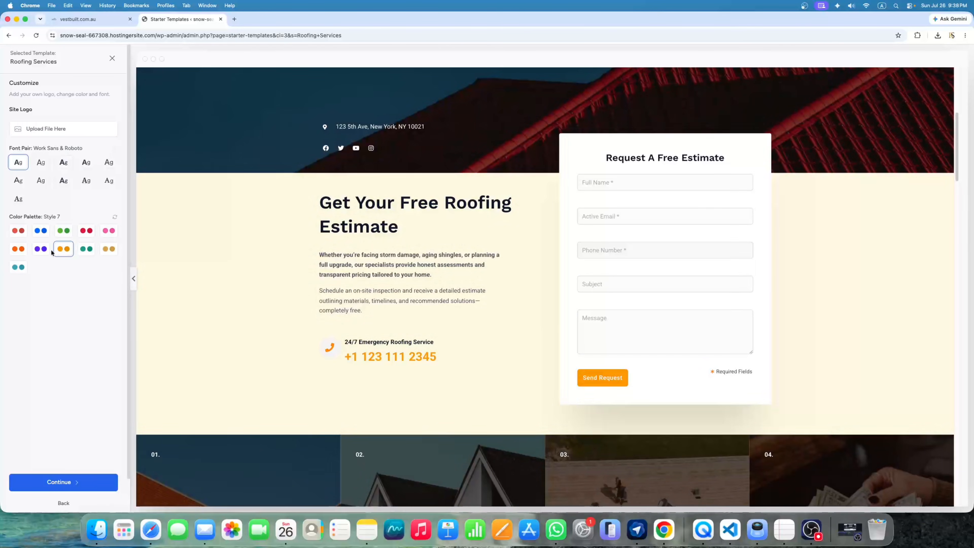
left_click(42, 249)
scroll(371, 289, "up", 3)
left_click(40, 230)
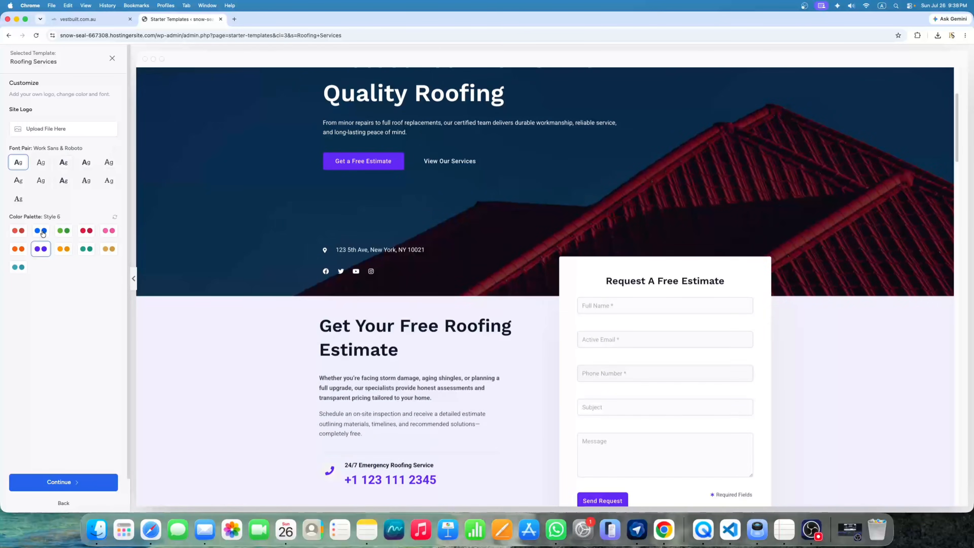
scroll(461, 304, "up", 4)
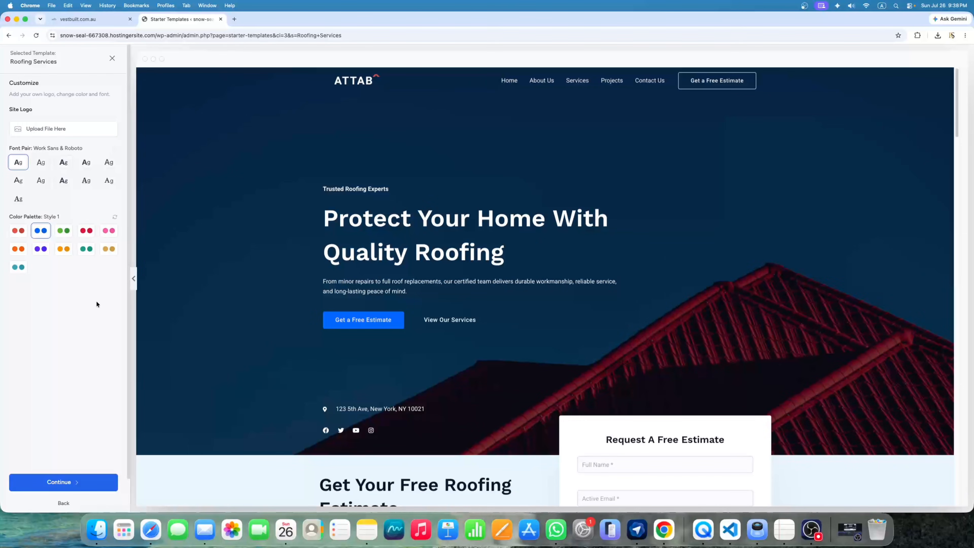
left_click(74, 483)
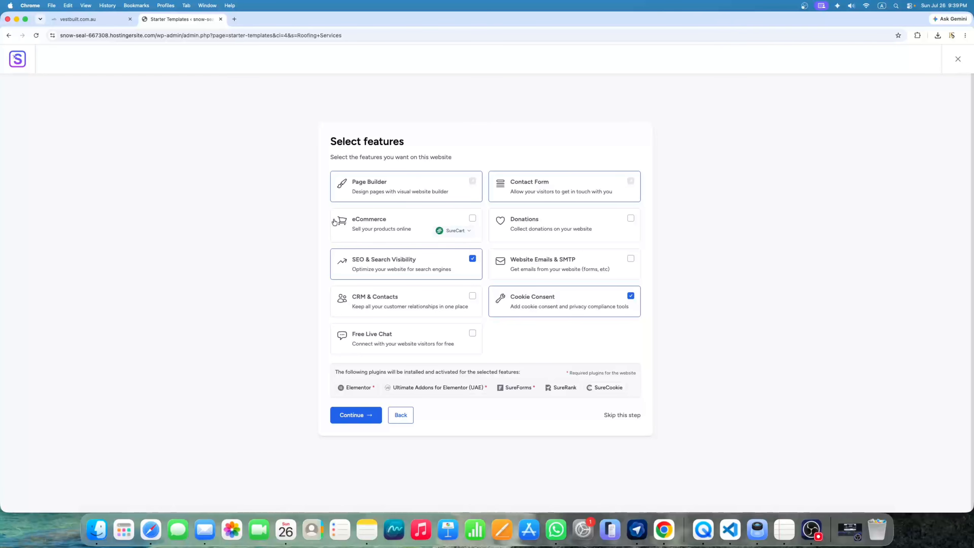
Skip the features, plugin update and personal details steps, then view the finished site
left_click(627, 419)
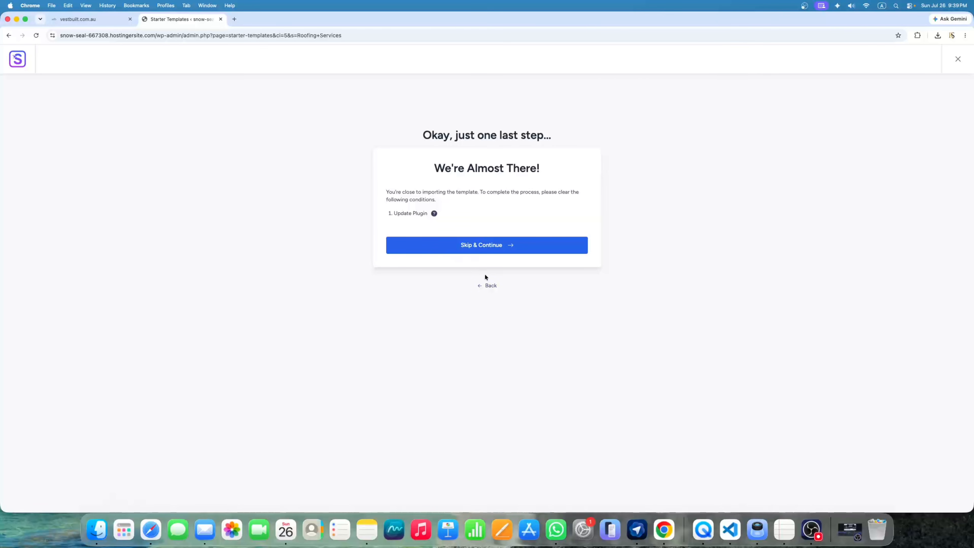
left_click(496, 248)
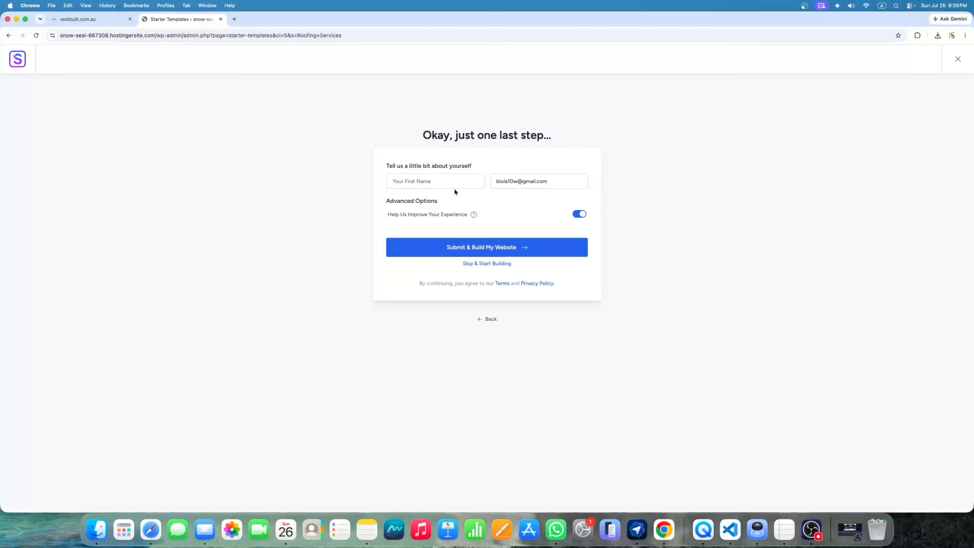
left_click(492, 264)
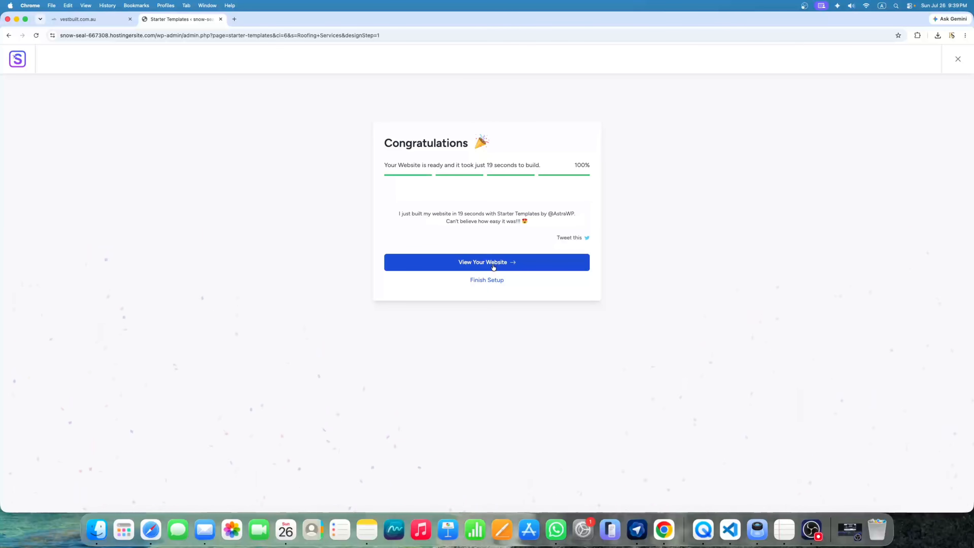
left_click(493, 266)
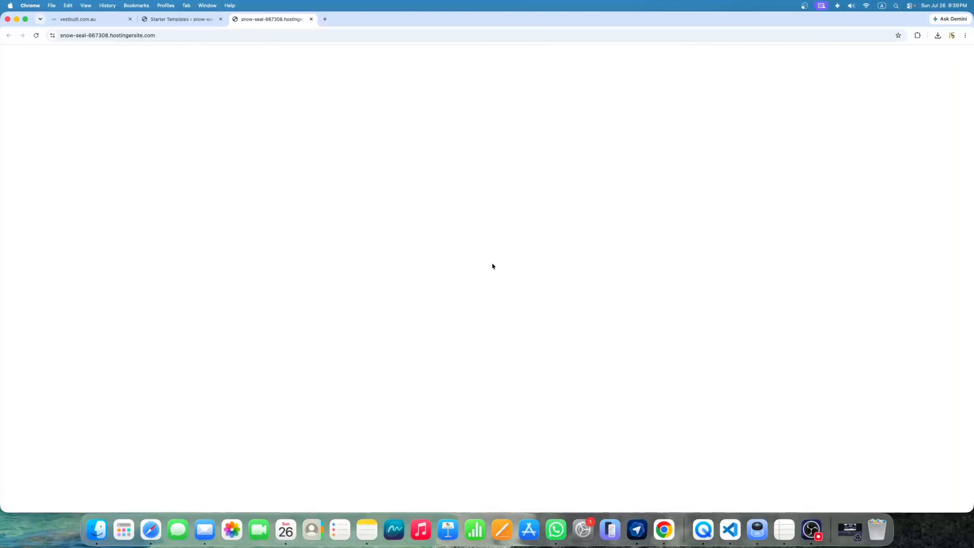
Reload the blank ATTAB site tab and scroll down the homepage to the stats row
left_click(40, 35)
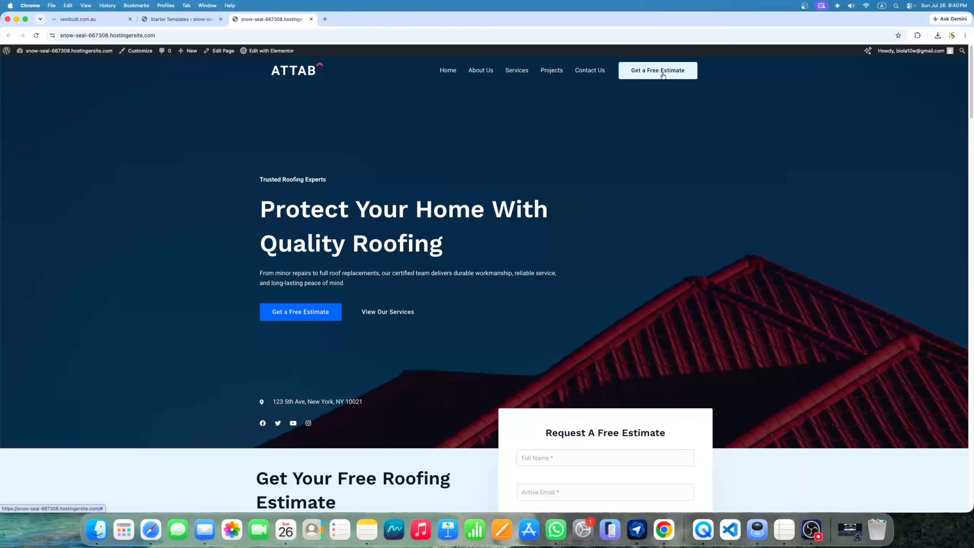
scroll(297, 197, "down", 1)
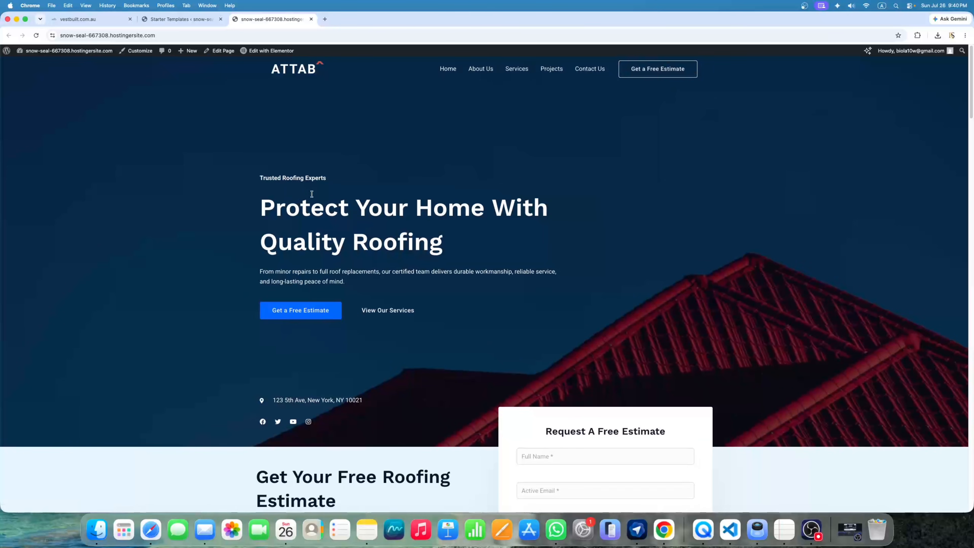
scroll(311, 194, "down", 10)
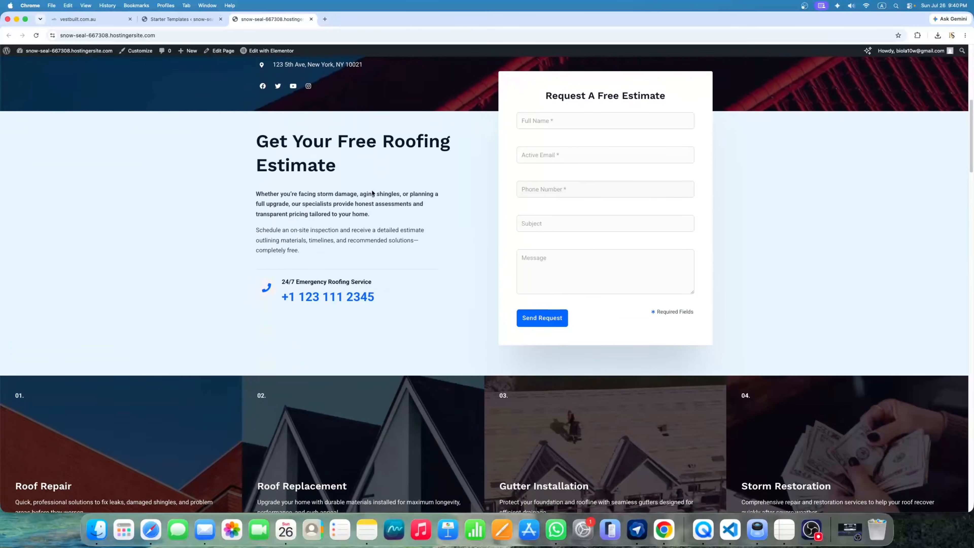
scroll(369, 188, "down", 4)
scroll(330, 290, "down", 8)
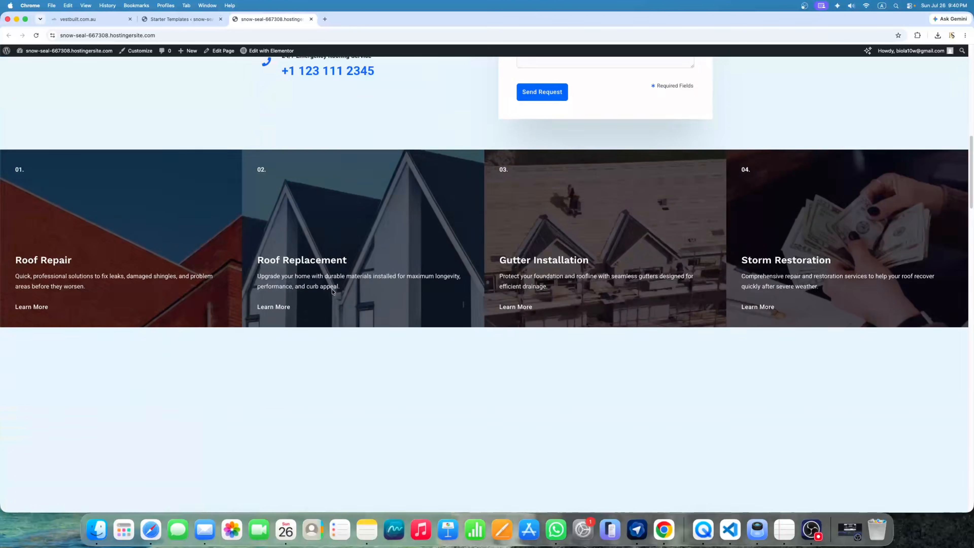
scroll(330, 288, "down", 1)
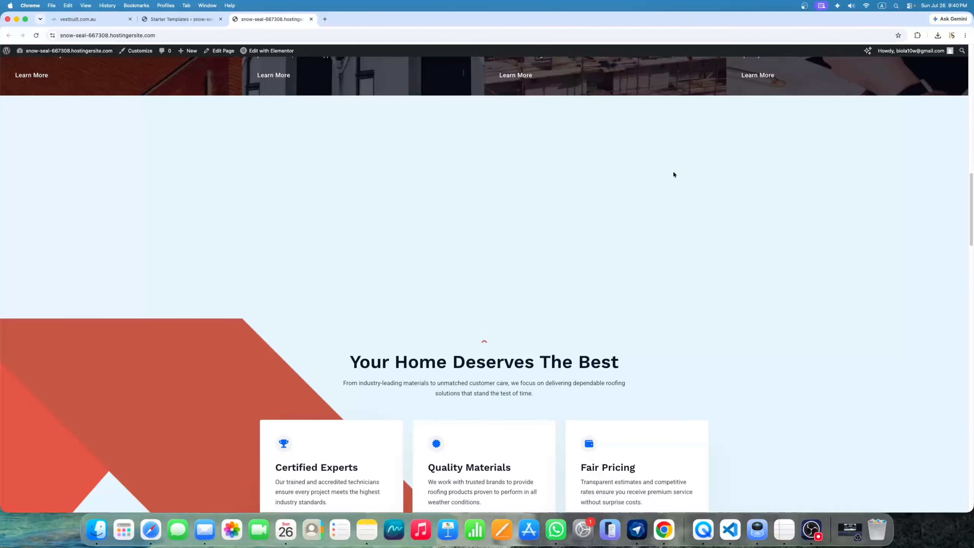
scroll(598, 246, "down", 7)
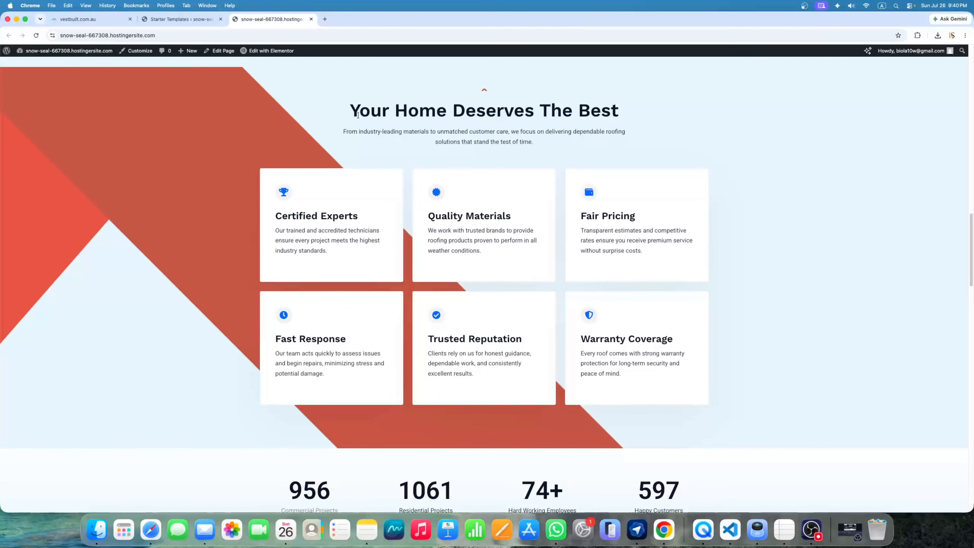
scroll(391, 234, "down", 1)
scroll(374, 266, "down", 6)
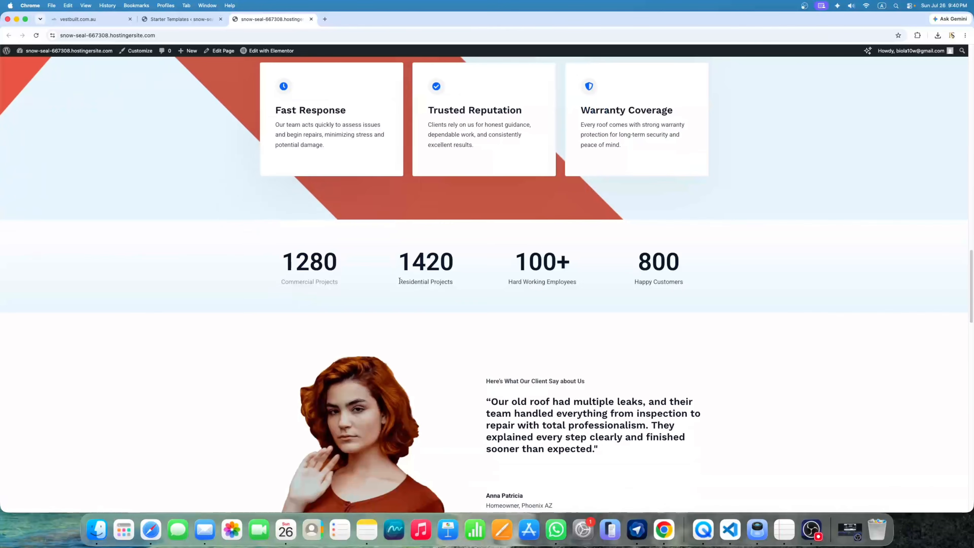
Highlight the stats figures, then scroll down to the footer and back up
left_click_drag(283, 259, 690, 269)
left_click(693, 266)
scroll(671, 250, "down", 4)
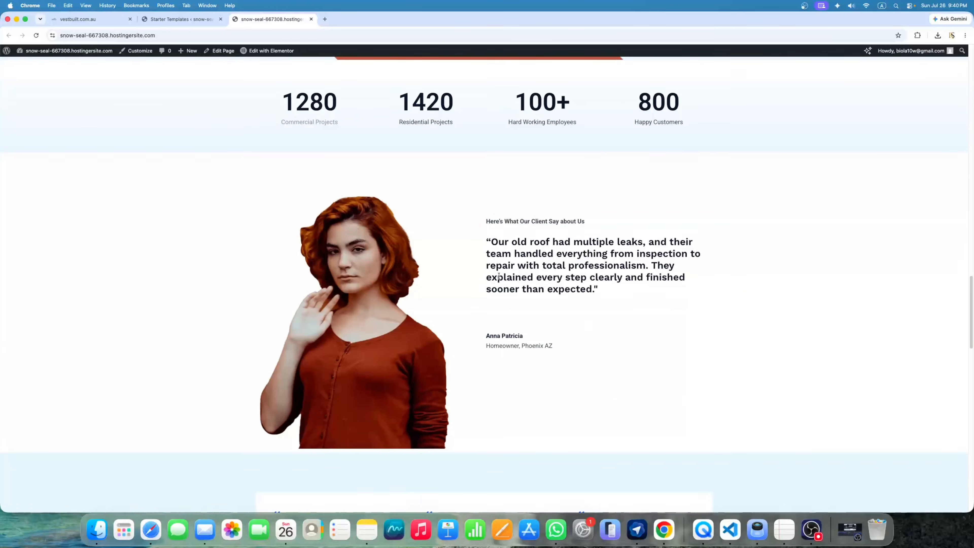
scroll(499, 275, "down", 9)
scroll(614, 246, "down", 9)
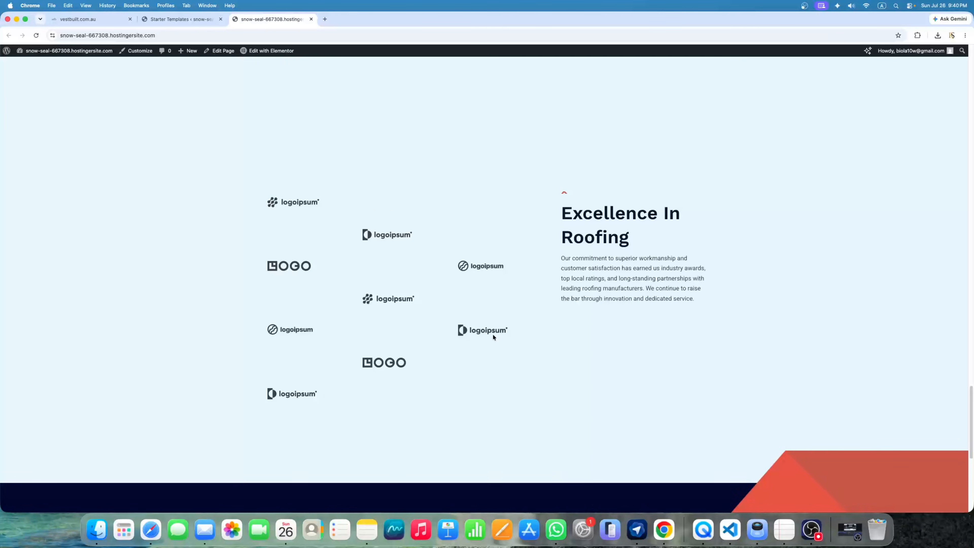
scroll(493, 336, "down", 1)
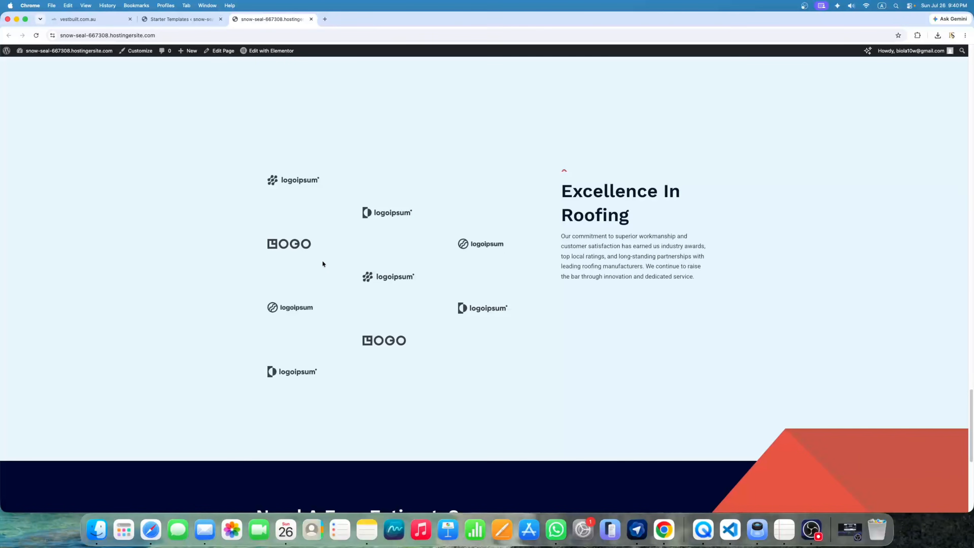
scroll(375, 261, "down", 7)
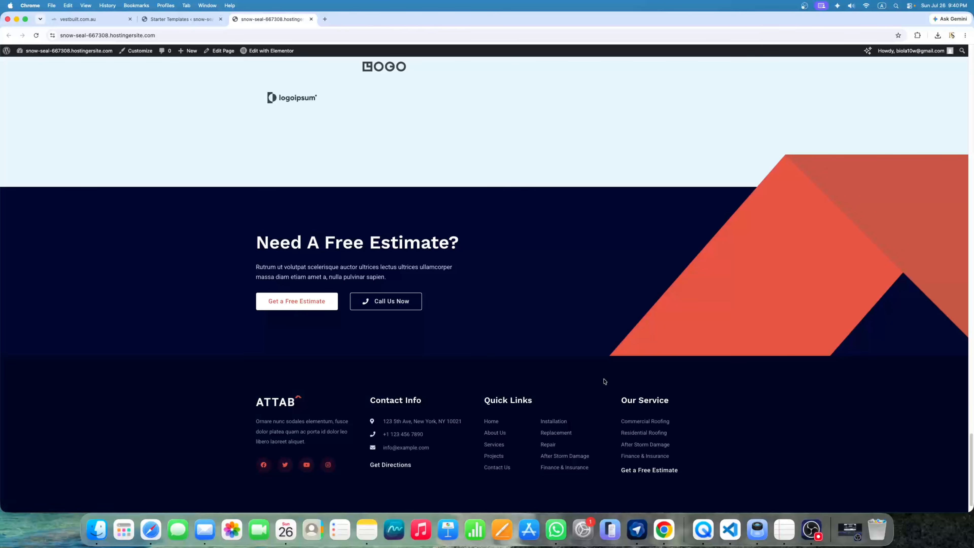
scroll(610, 378, "up", 20)
scroll(613, 375, "up", 2)
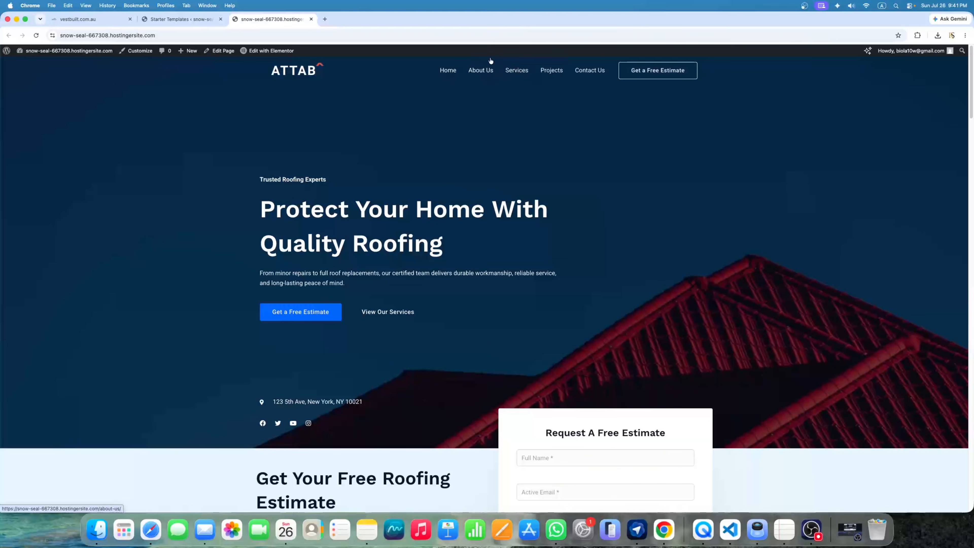
Look through the new site's About Us page
left_click(479, 76)
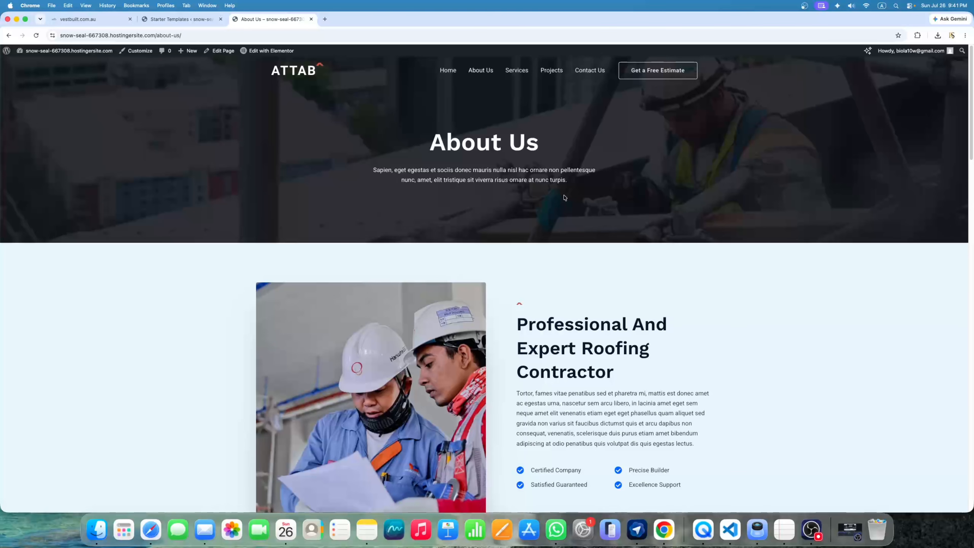
scroll(564, 197, "down", 20)
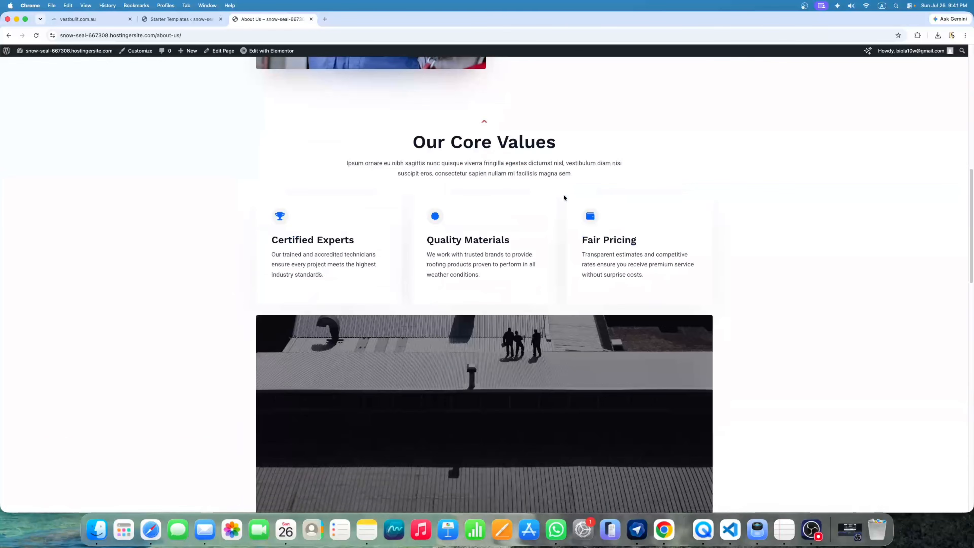
scroll(563, 197, "up", 20)
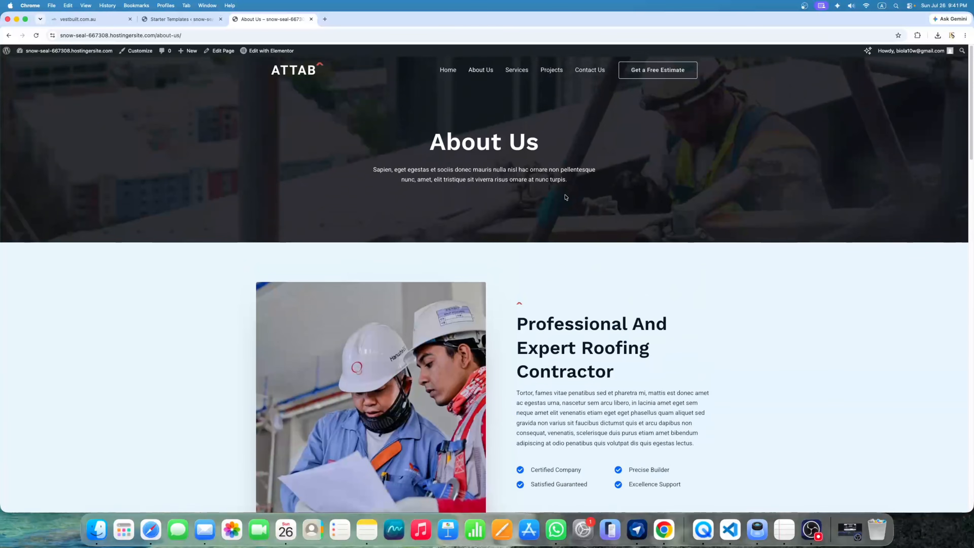
Browse the Services page, return Home, then switch to the live vestbuilt.com.au tab
left_click(518, 74)
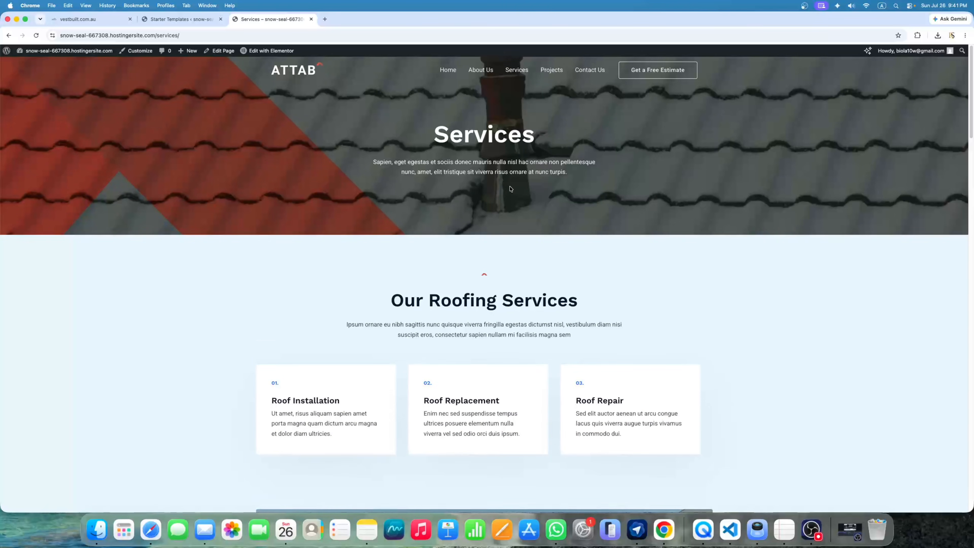
scroll(510, 186, "down", 20)
scroll(504, 180, "up", 20)
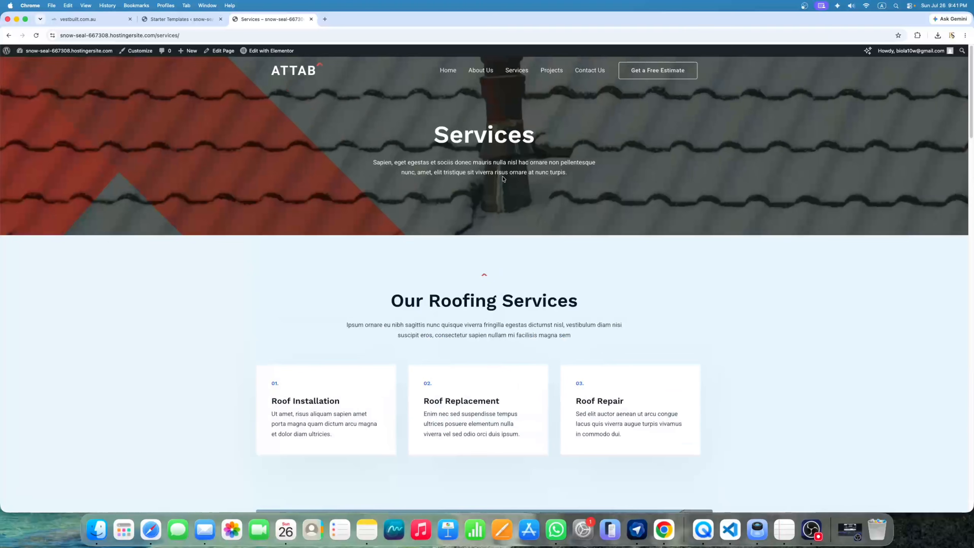
left_click(451, 75)
key("super+1")
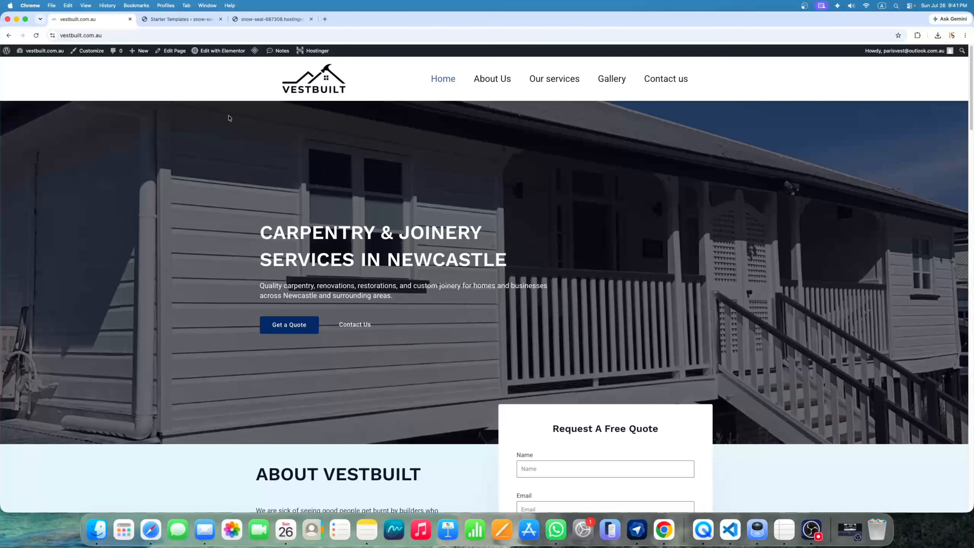
Return to the ATTAB site, close Starter Templates, and edit the Home page via Edit Page
left_click(260, 18)
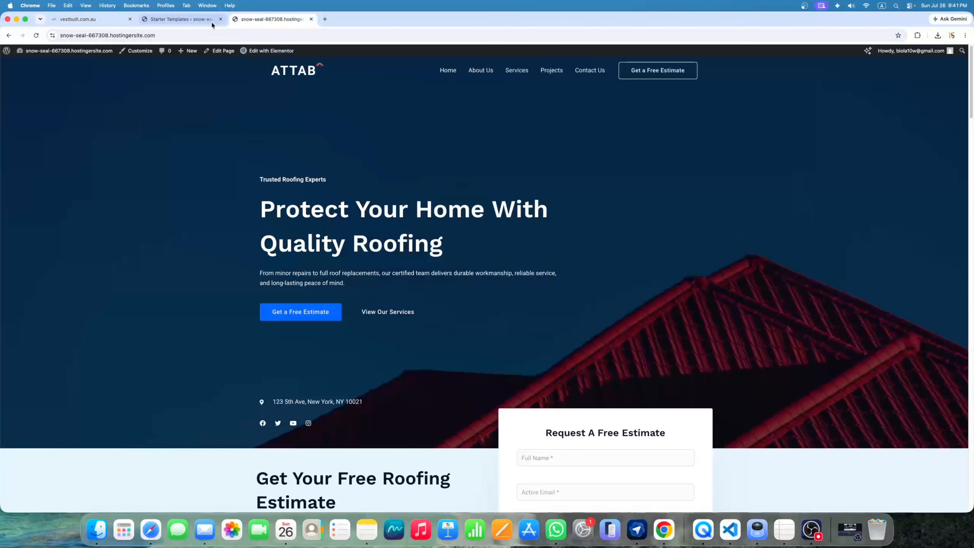
left_click(220, 19)
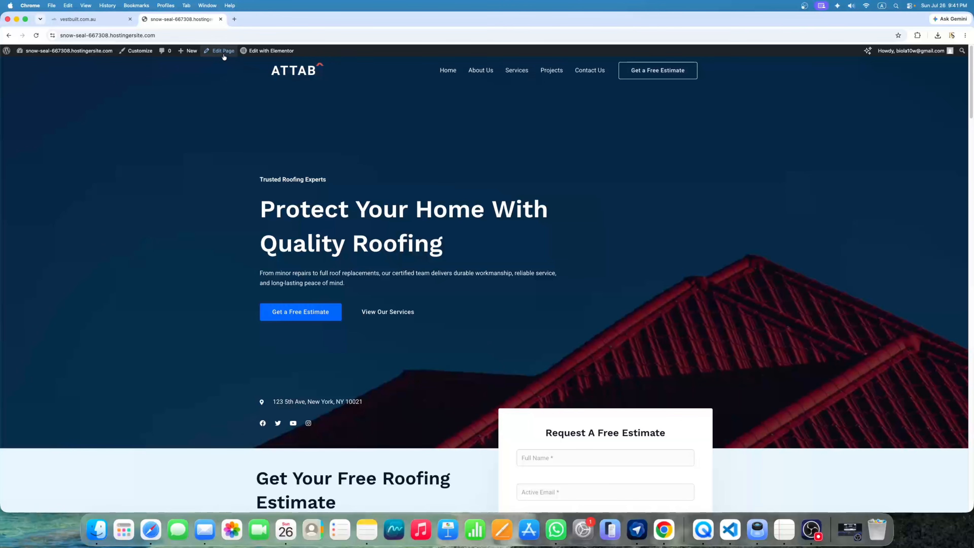
mouse_move(254, 59)
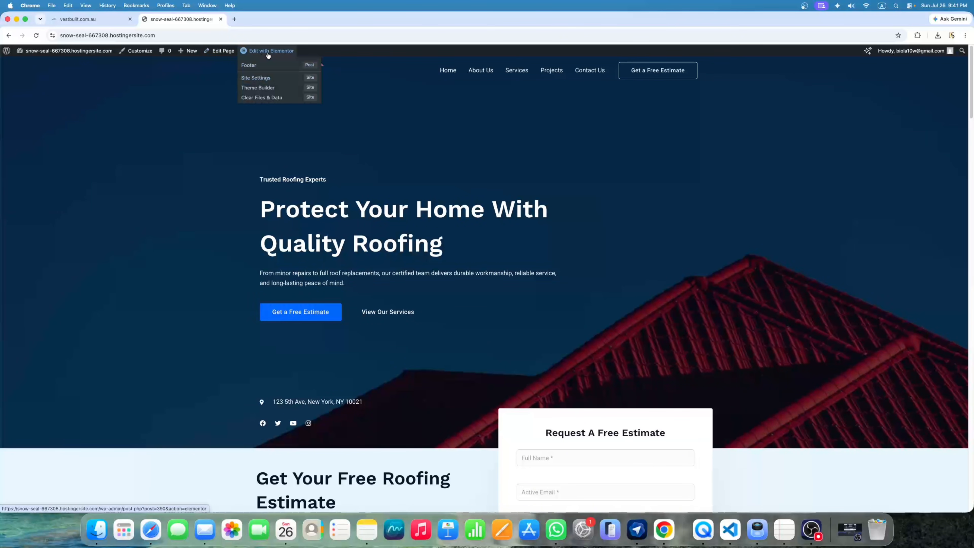
left_click(226, 57)
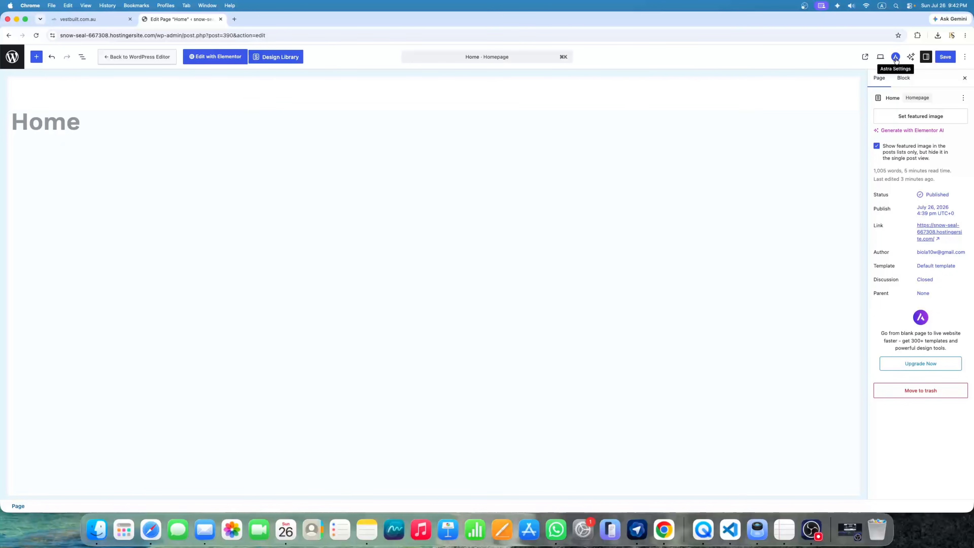
Set Astra's Transparent Header to Disabled for the Home page, save, and view the page
left_click(895, 58)
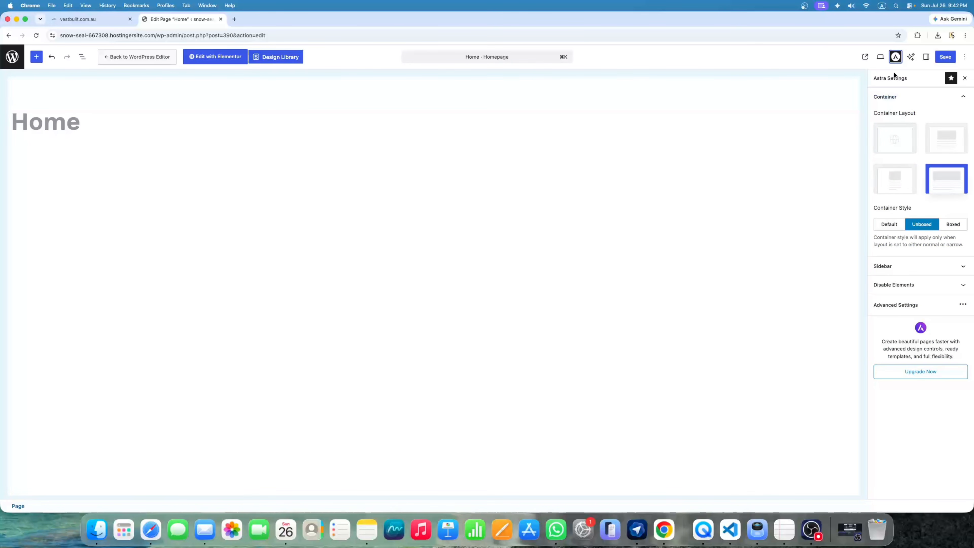
left_click(905, 305)
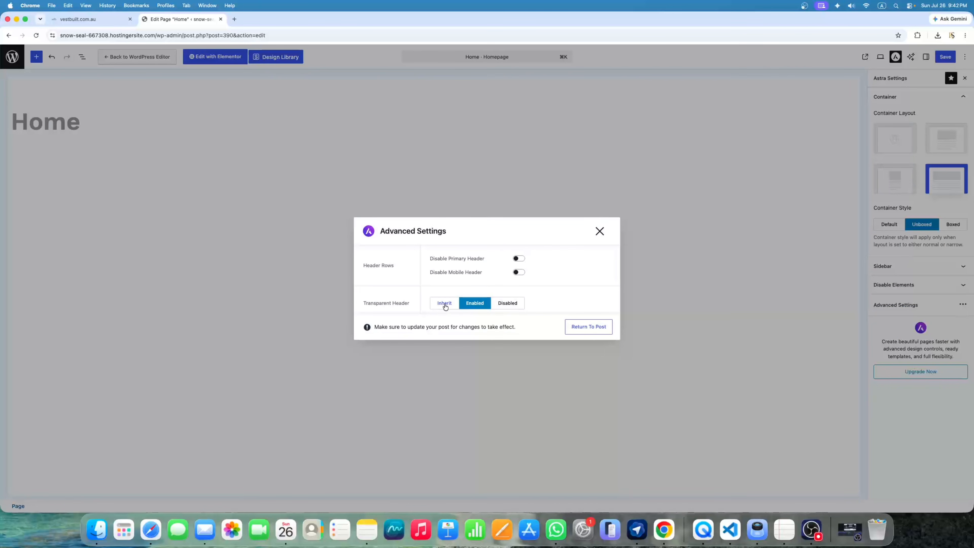
left_click(504, 305)
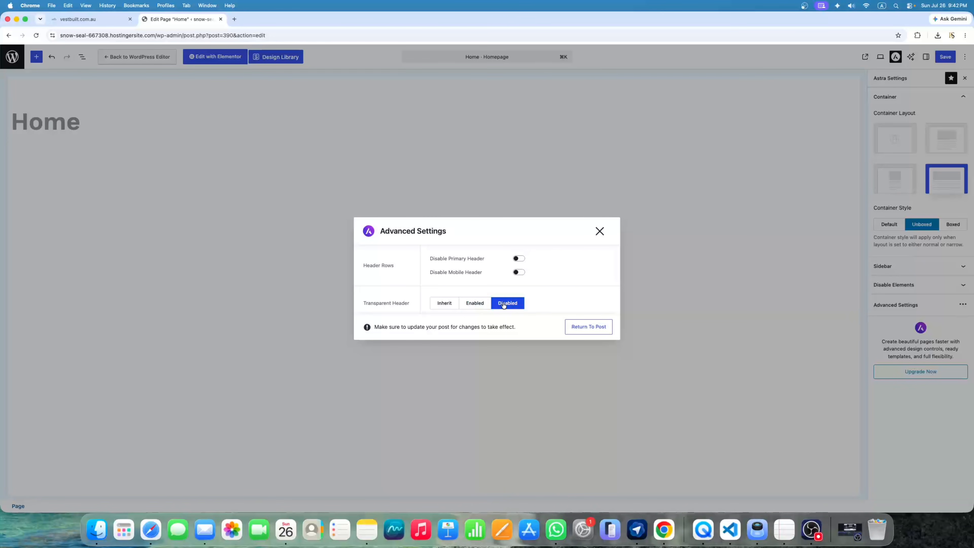
left_click(599, 233)
left_click(943, 61)
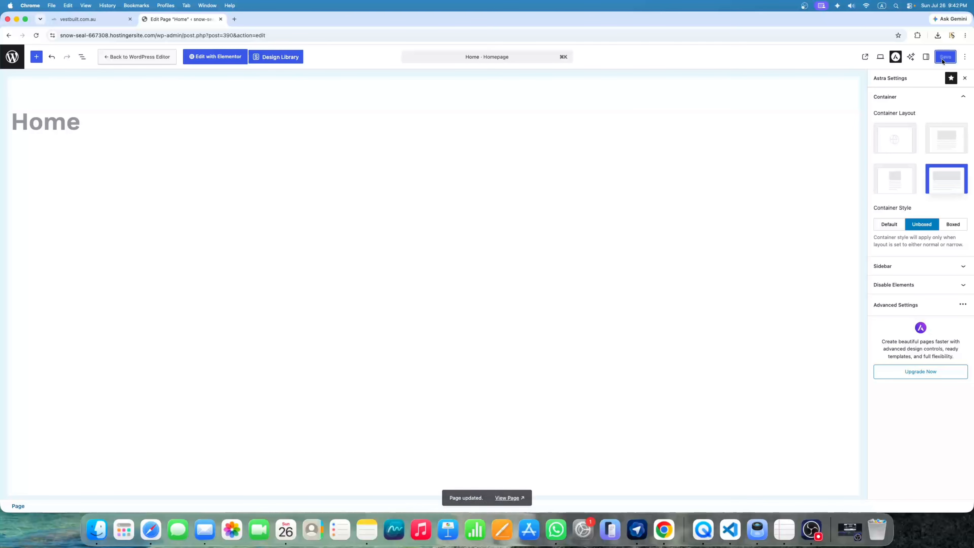
left_click(506, 497)
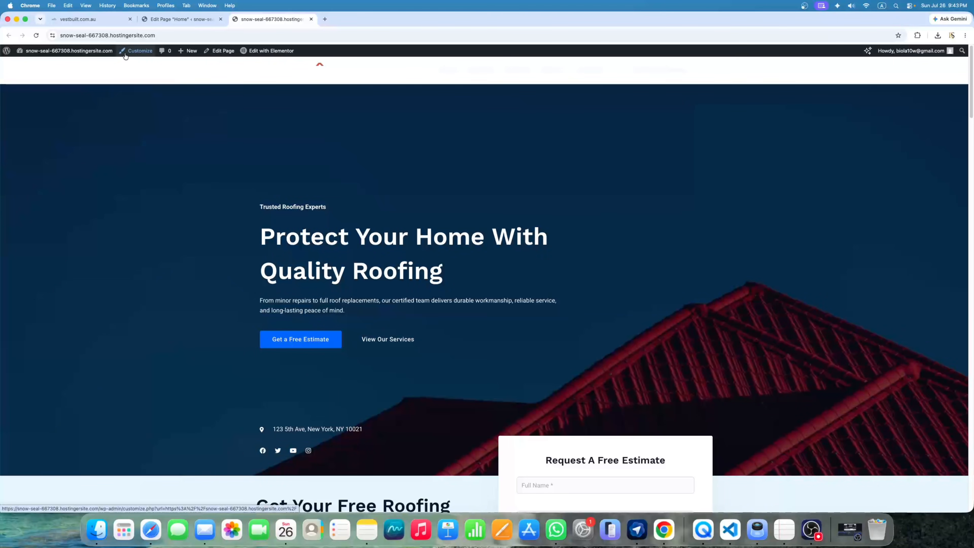
In the Customizer's Header > Site Title & Logo, remove the ATTAB logo
left_click(142, 53)
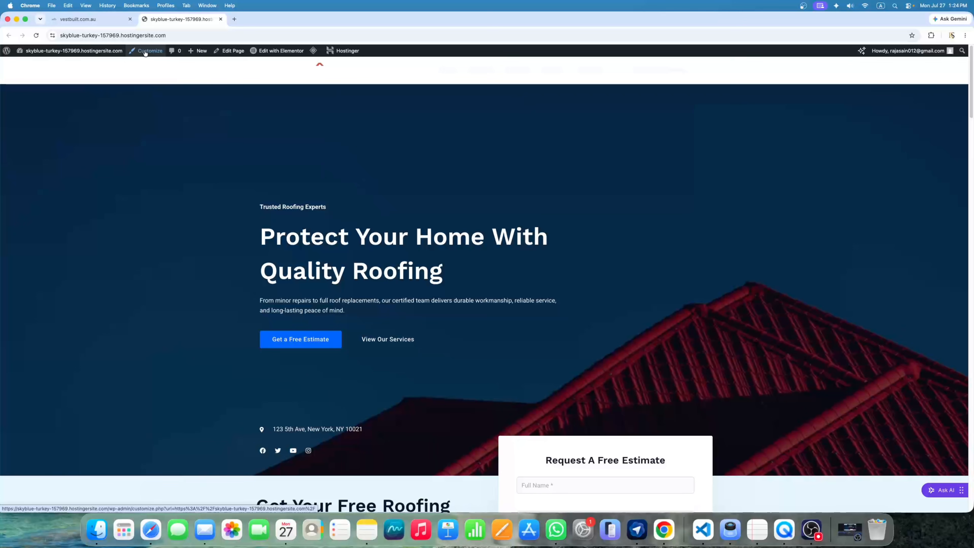
left_click(145, 53)
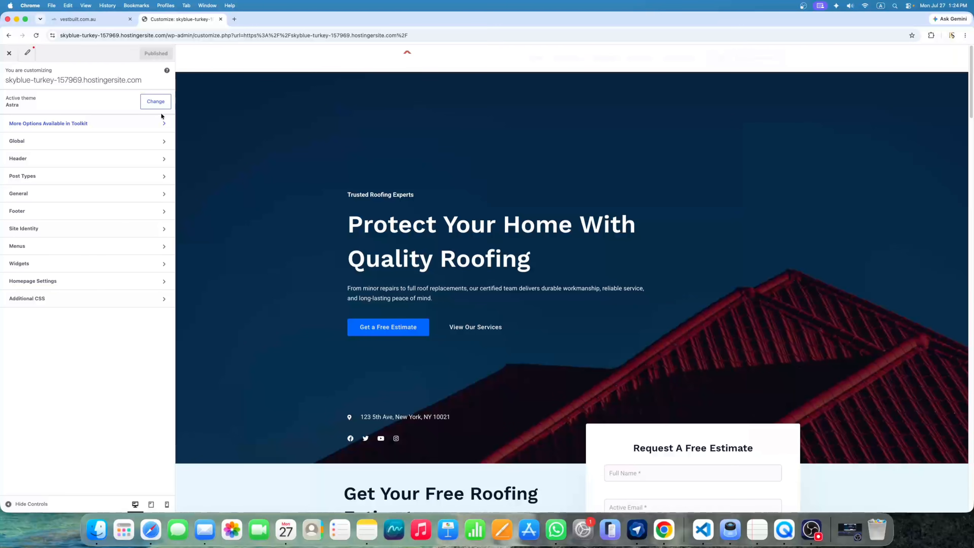
left_click(42, 168)
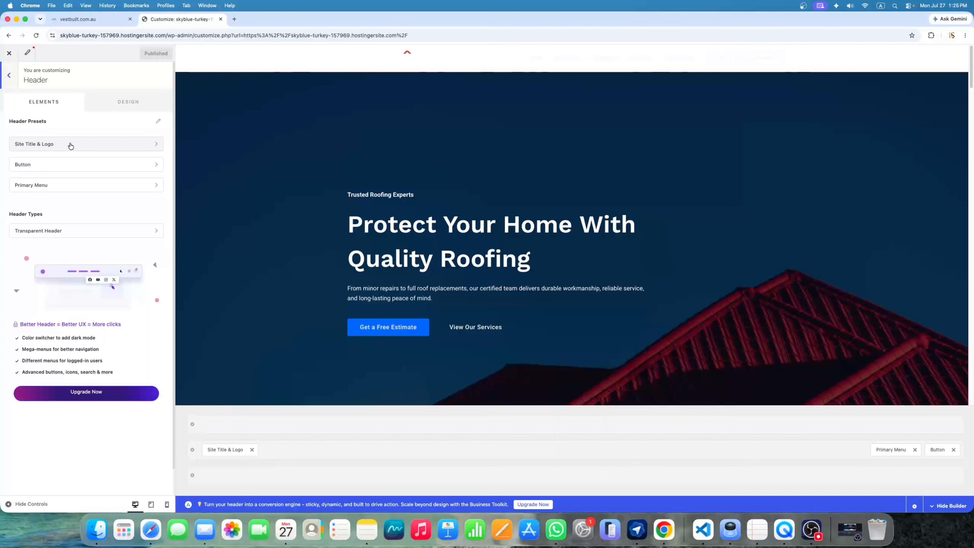
left_click(67, 147)
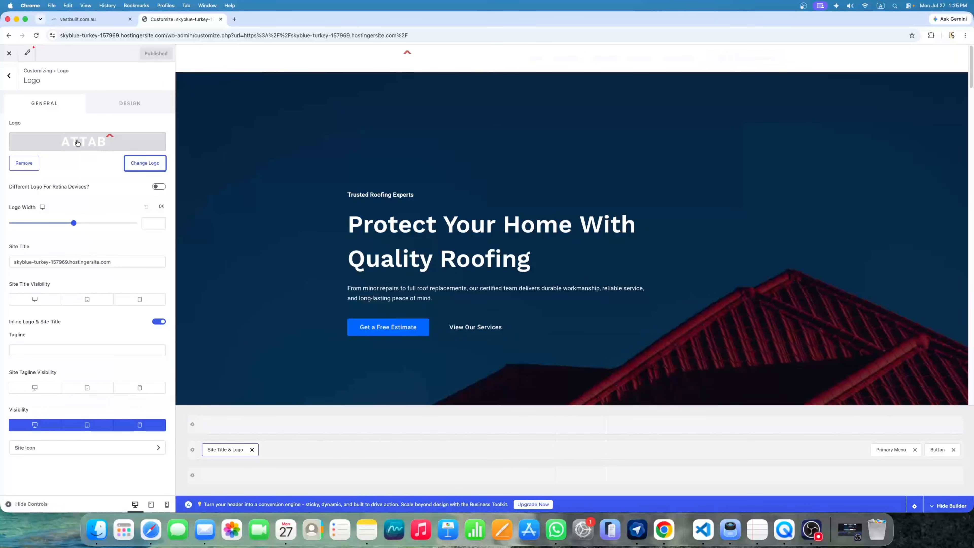
left_click(27, 165)
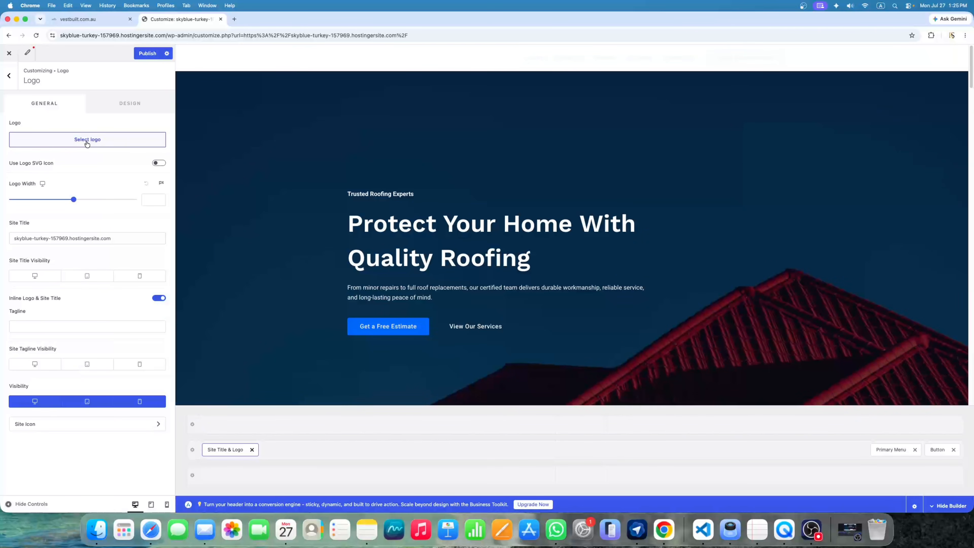
Upload the Vestbuilt webp file as the site logo and skip cropping
left_click(86, 142)
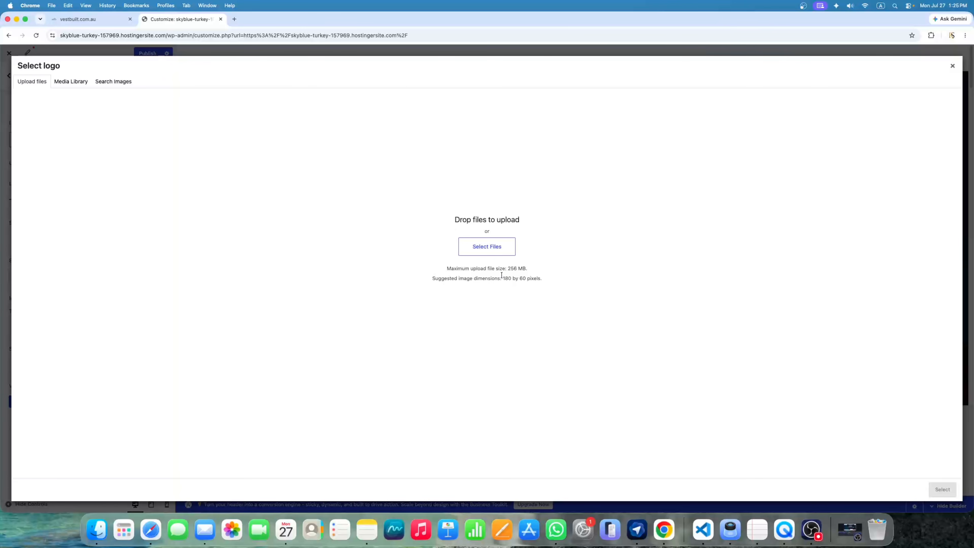
left_click(490, 250)
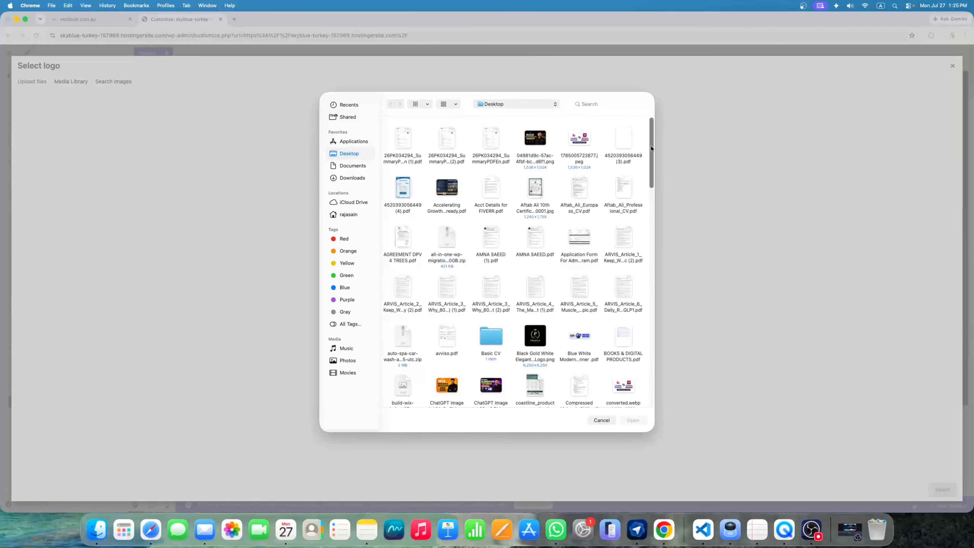
left_click_drag(651, 145, 648, 183)
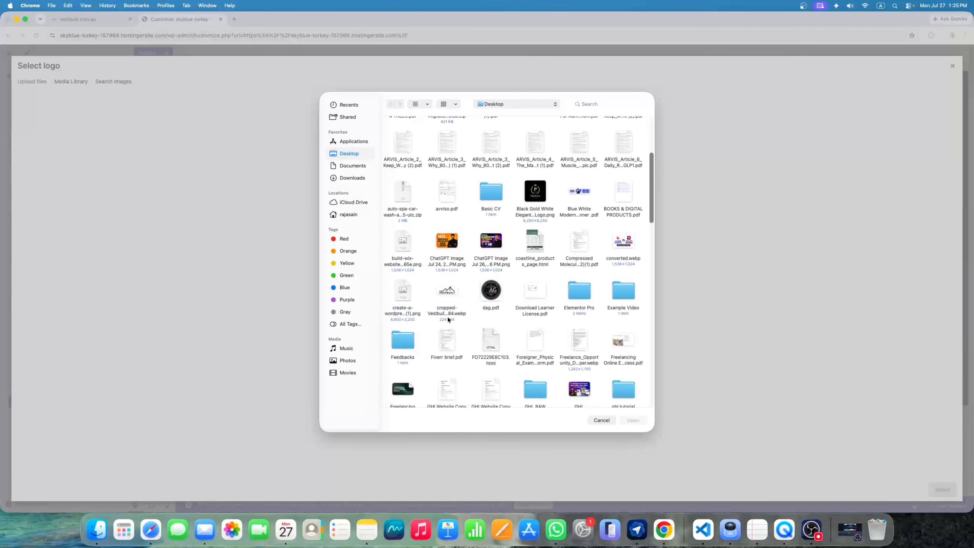
left_click(445, 297)
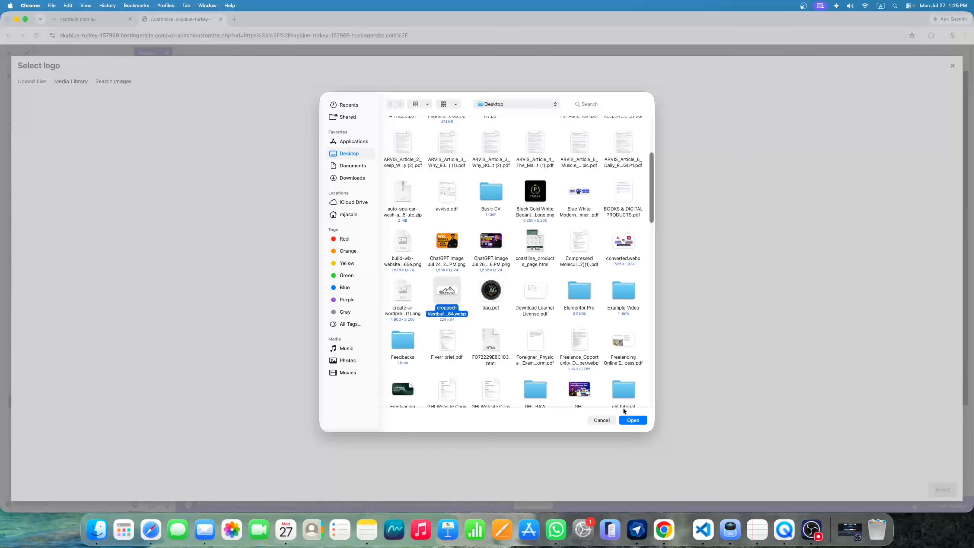
left_click(631, 420)
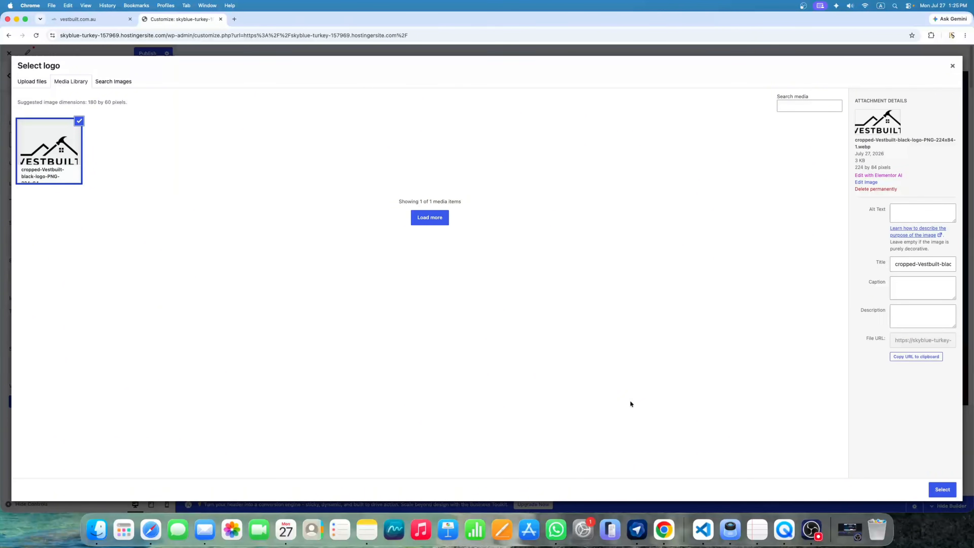
left_click(939, 489)
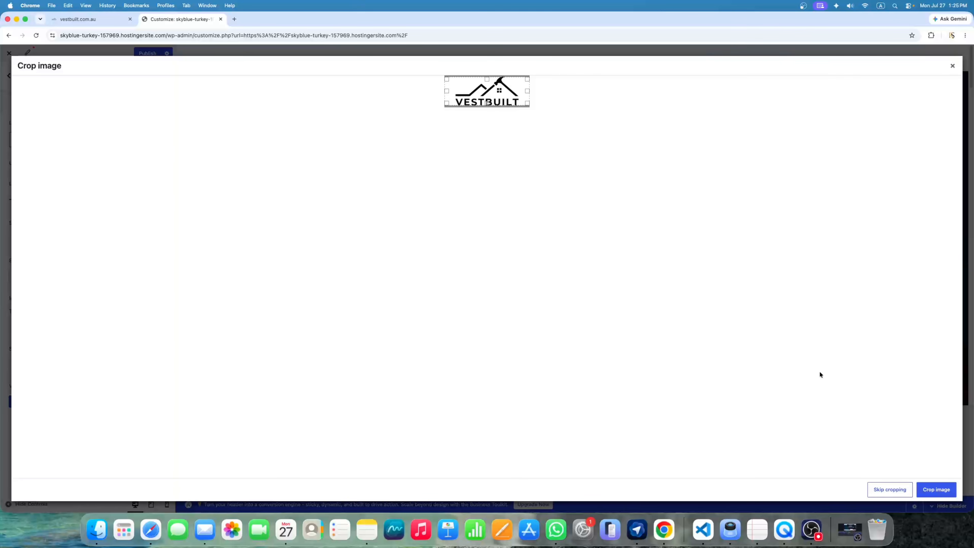
left_click(890, 489)
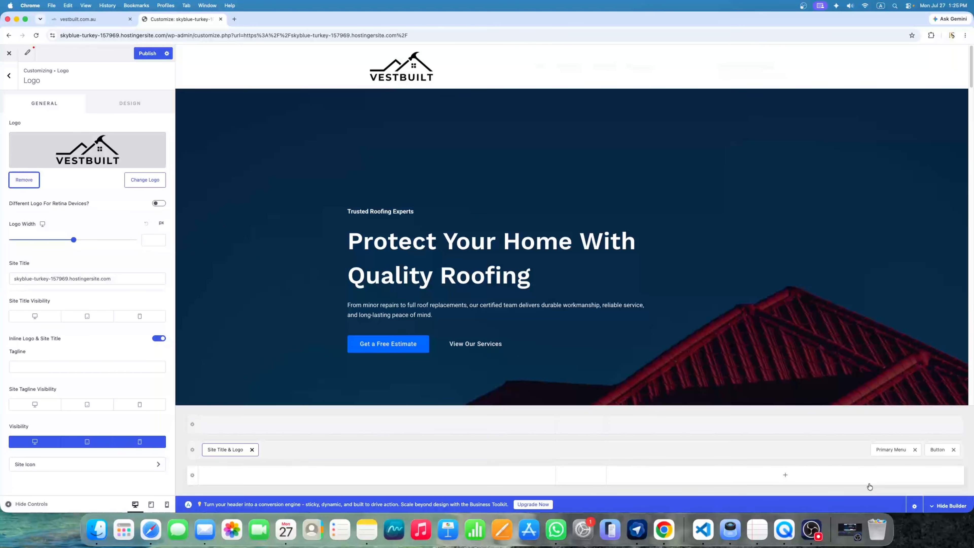
Resize the VESTBUILT header logo to width 210 and publish the Customizer changes
left_click(8, 503)
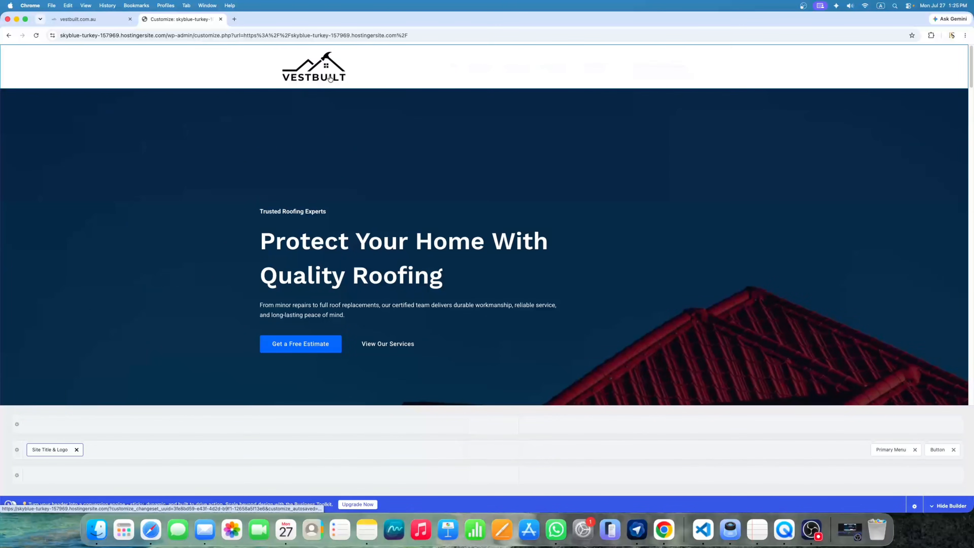
left_click(8, 505)
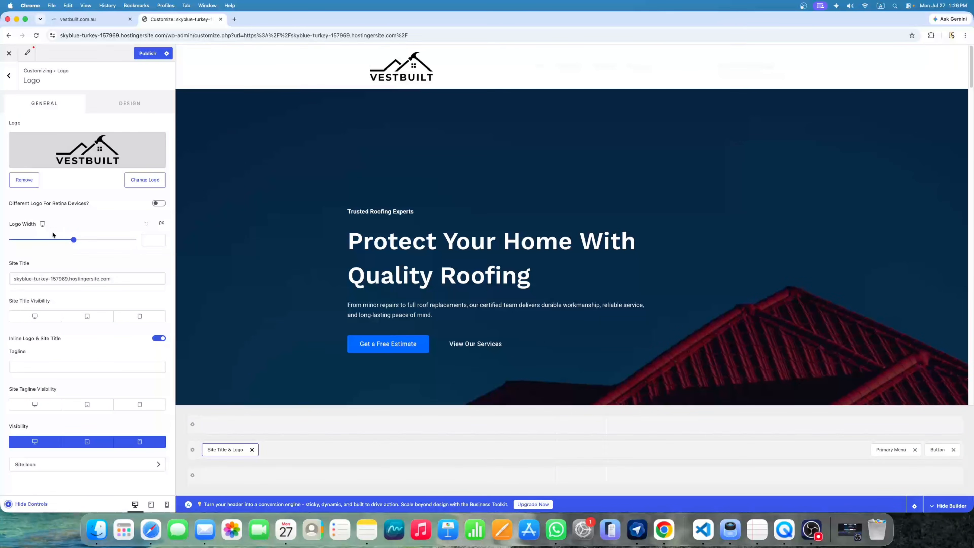
mouse_move(74, 240)
left_mouse_down()
mouse_move(16, 242)
mouse_move(55, 239)
left_mouse_up()
left_click(146, 54)
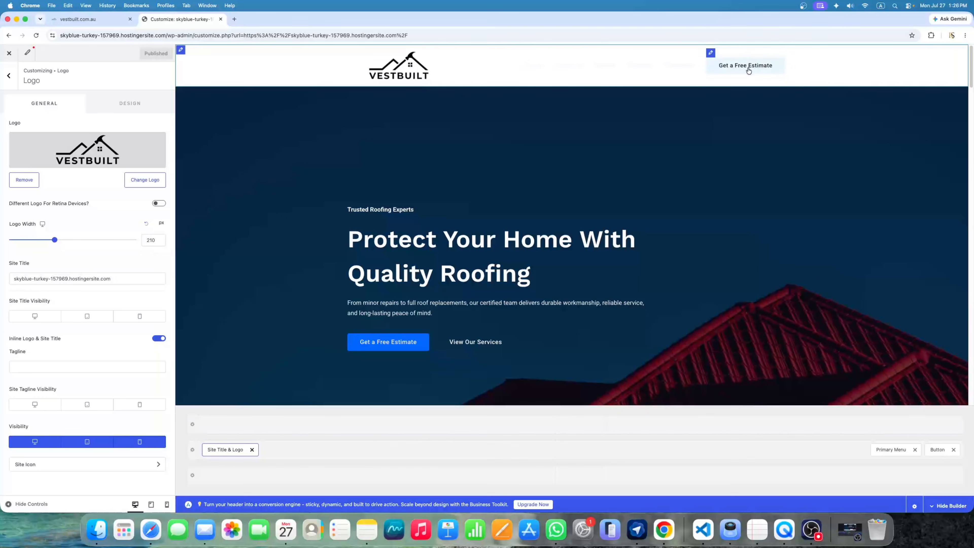
Remove the button from the site header and check which menu is assigned to each location
left_click(953, 450)
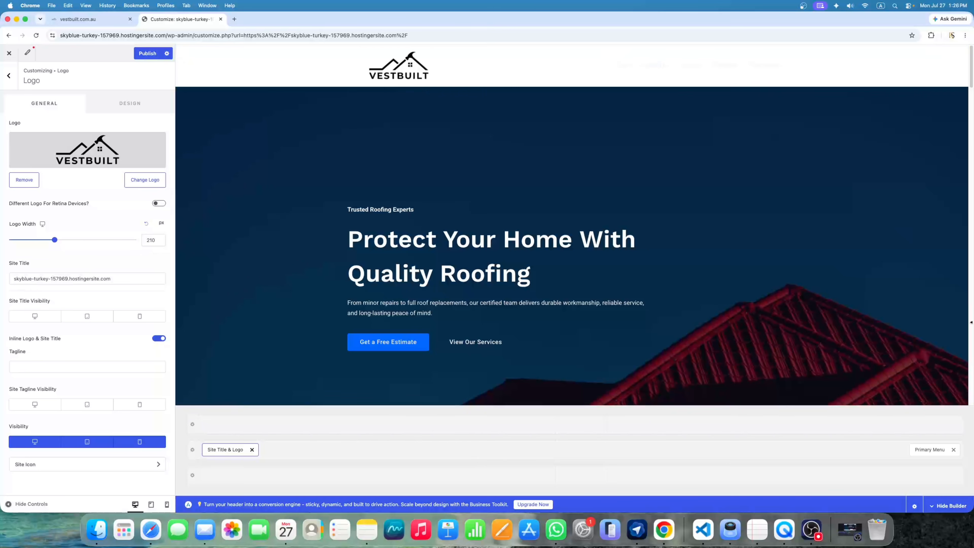
left_click(925, 452)
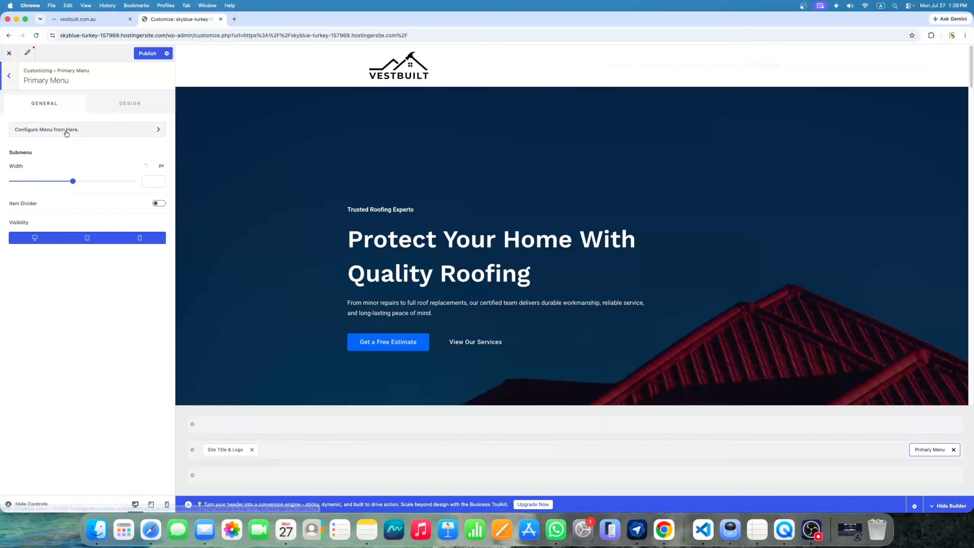
left_click(89, 132)
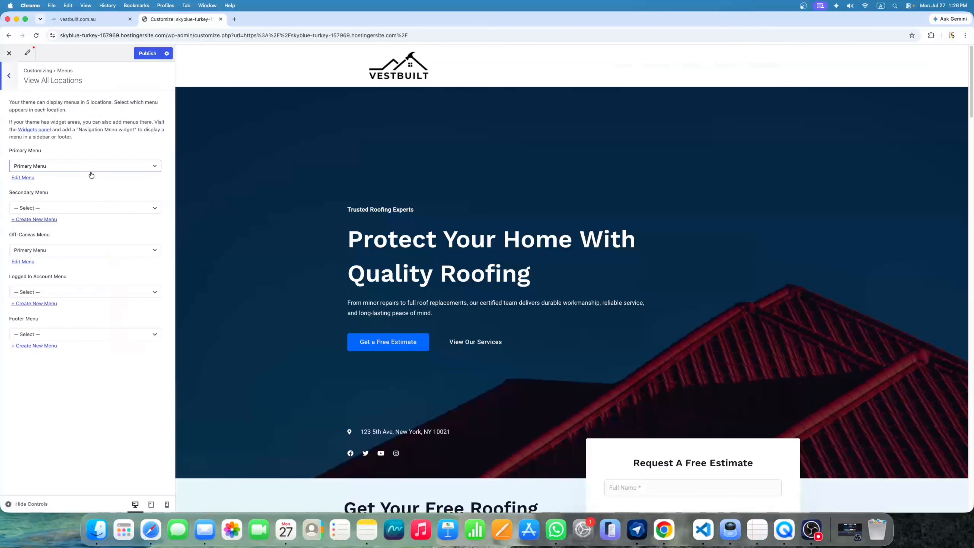
Go to Header > Primary Menu and bring up its Design options
left_click(7, 77)
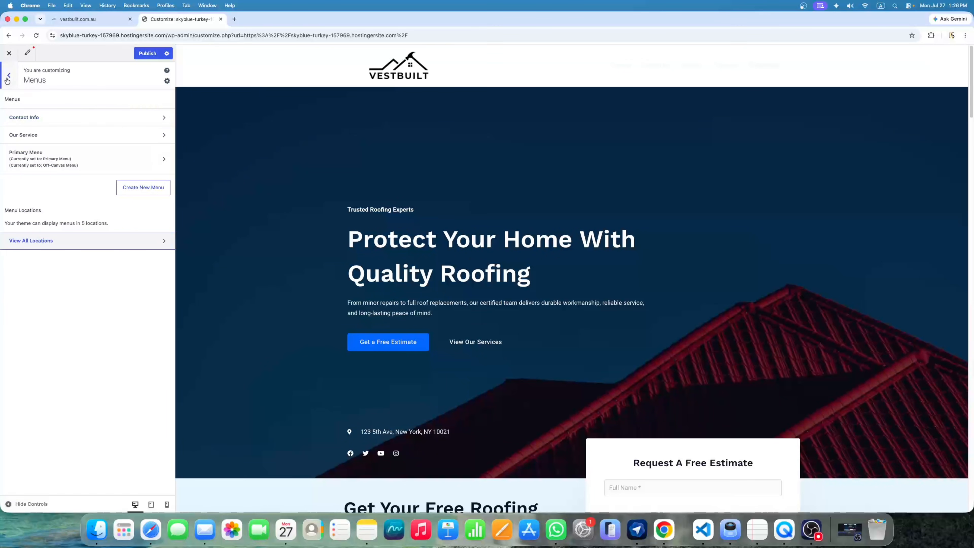
left_click(7, 80)
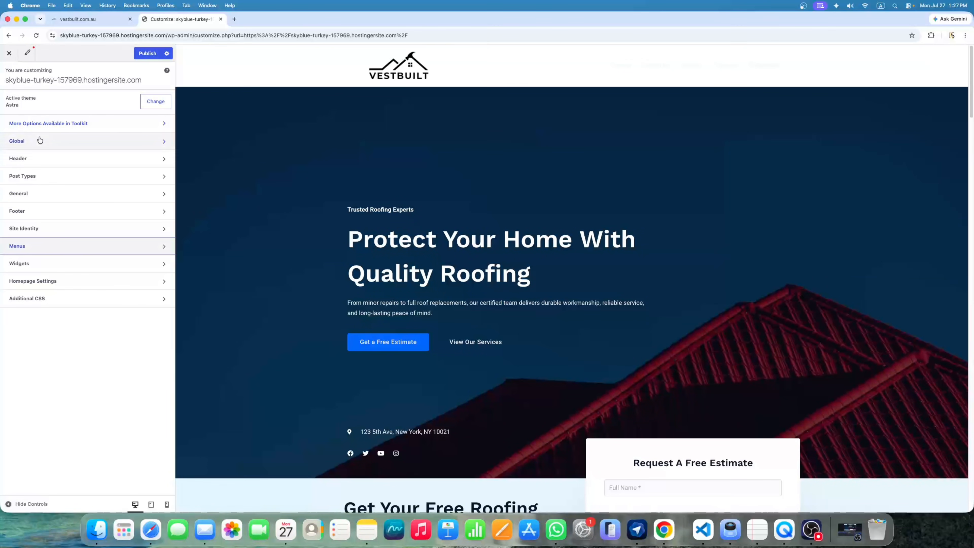
left_click(47, 164)
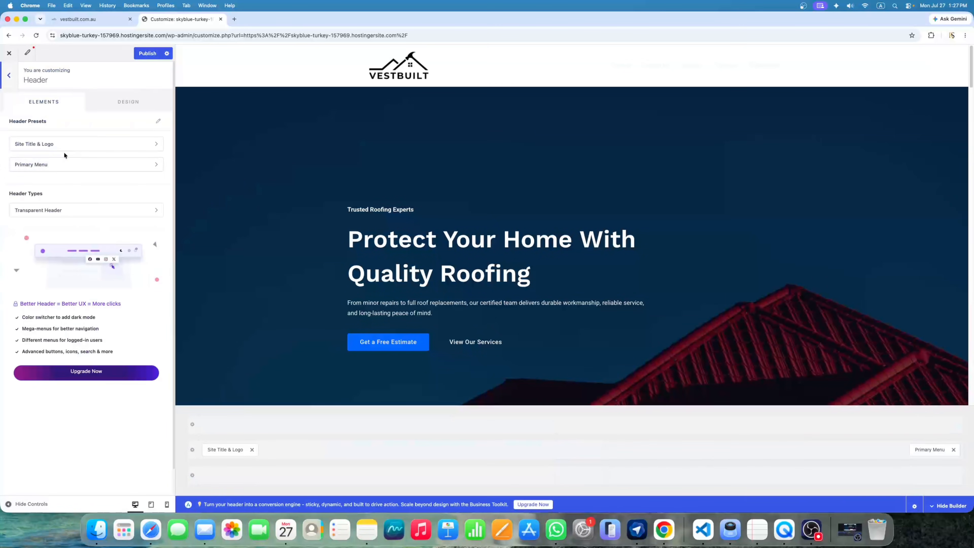
left_click(52, 168)
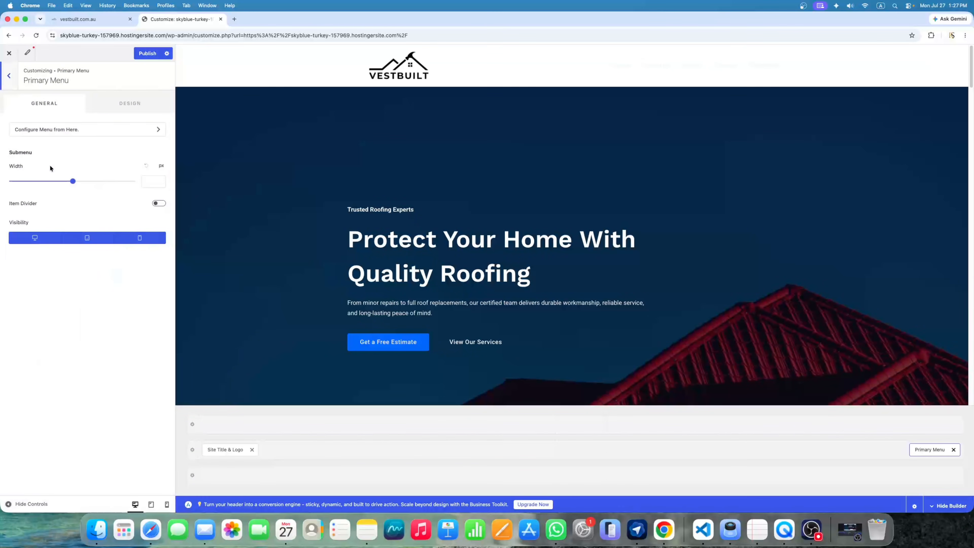
left_click(133, 106)
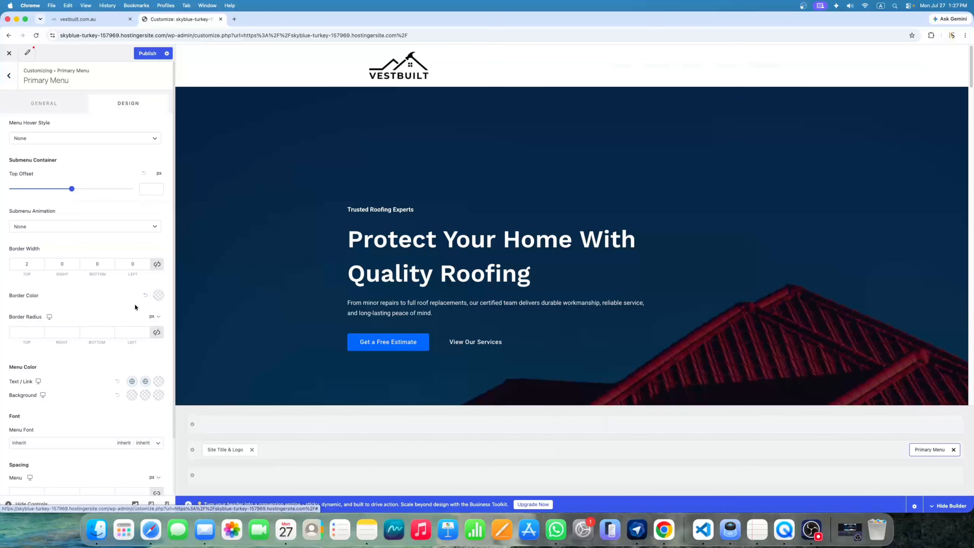
scroll(134, 304, "down", 3)
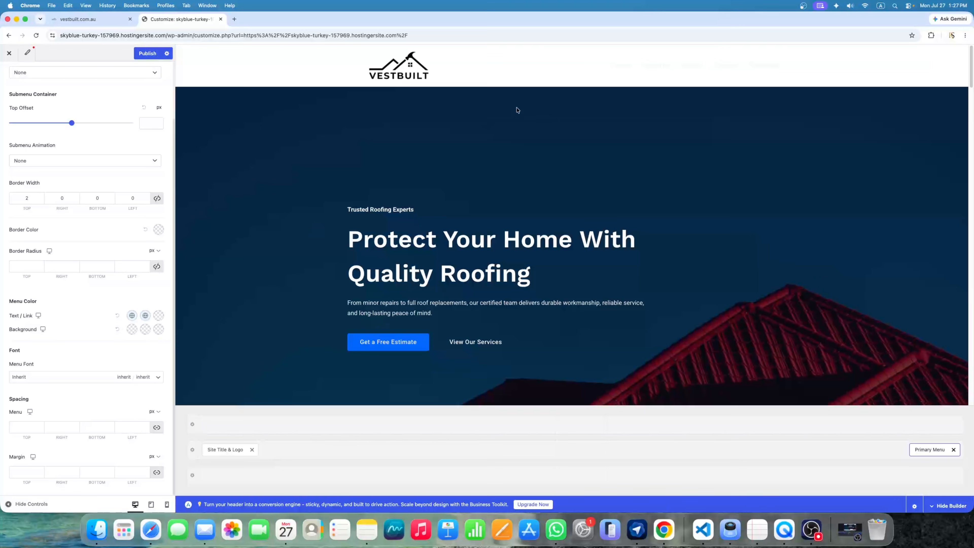
Set the menu link colour and its hover colour to blue 0067FF
left_click(132, 316)
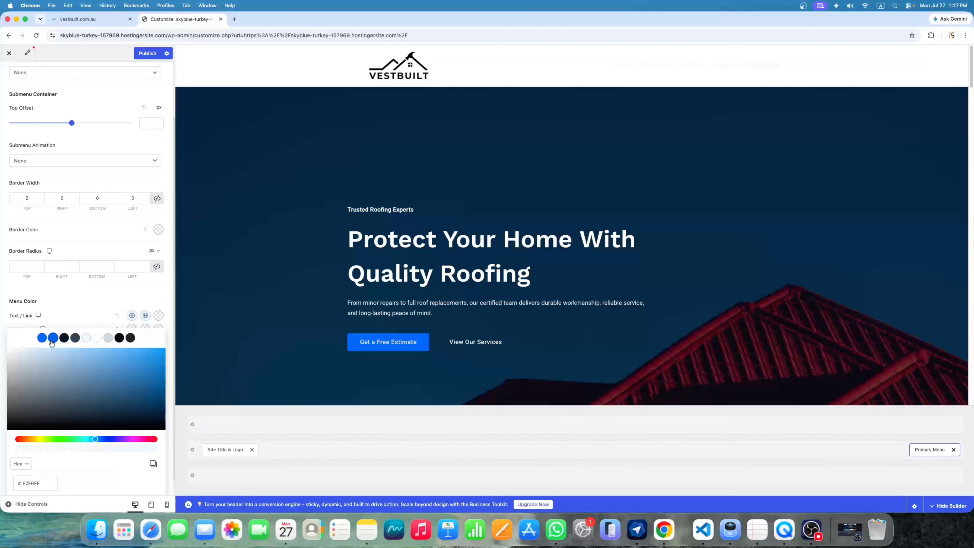
left_click(43, 338)
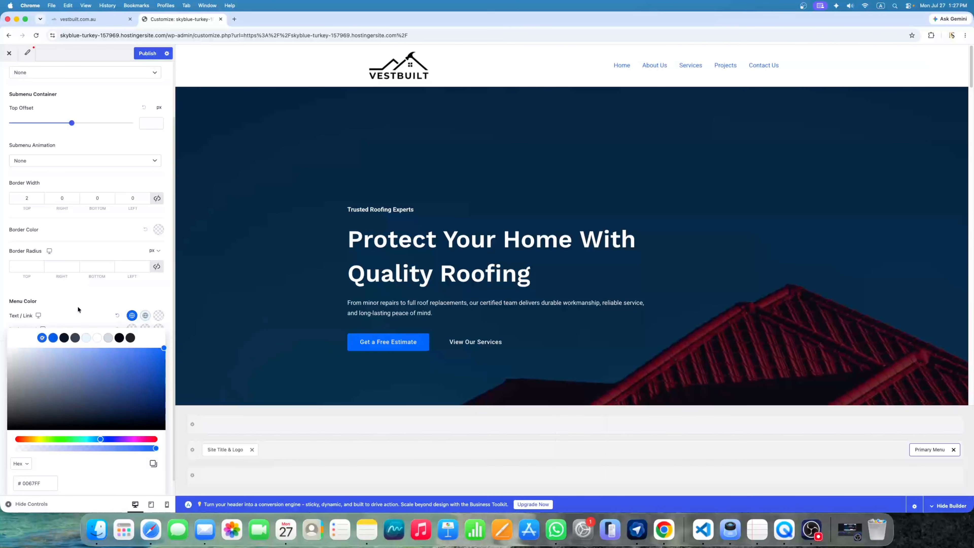
left_click(78, 309)
left_click(144, 318)
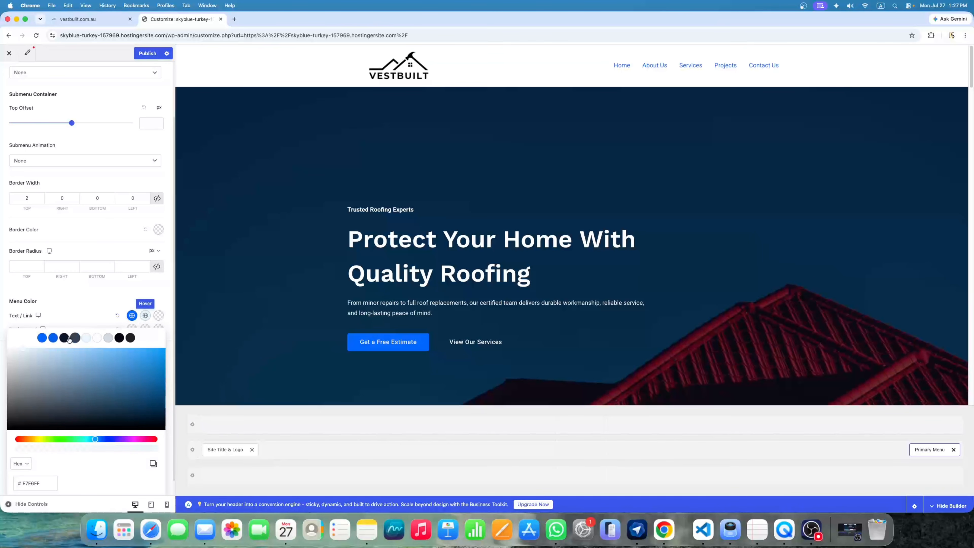
left_click(55, 341)
left_click(97, 310)
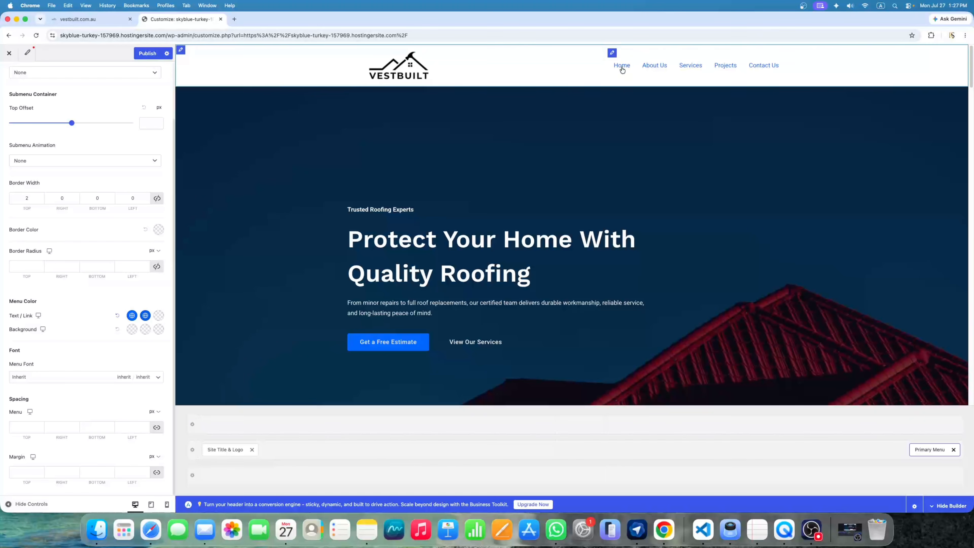
Change the current-page and hover link colours to dark navy 0F172A, then publish
left_click(157, 317)
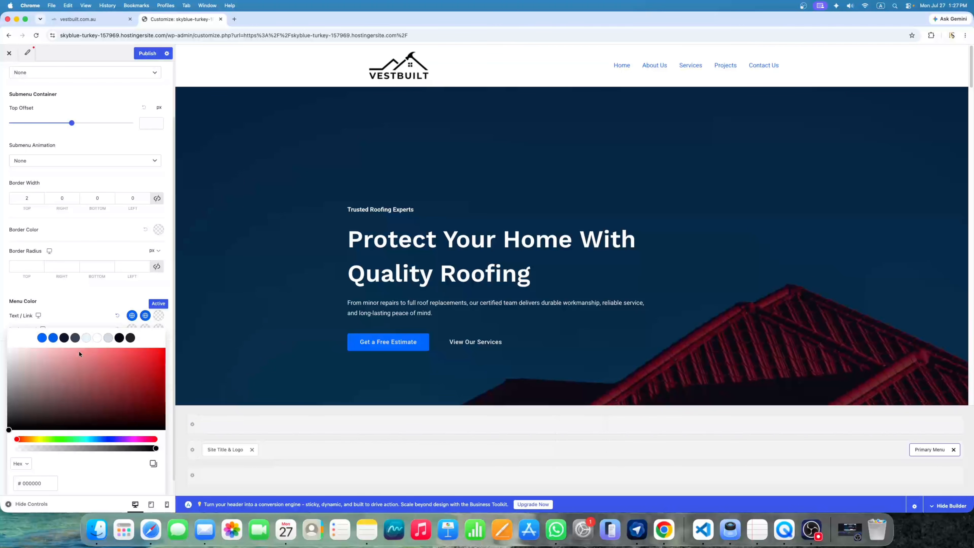
left_click(64, 337)
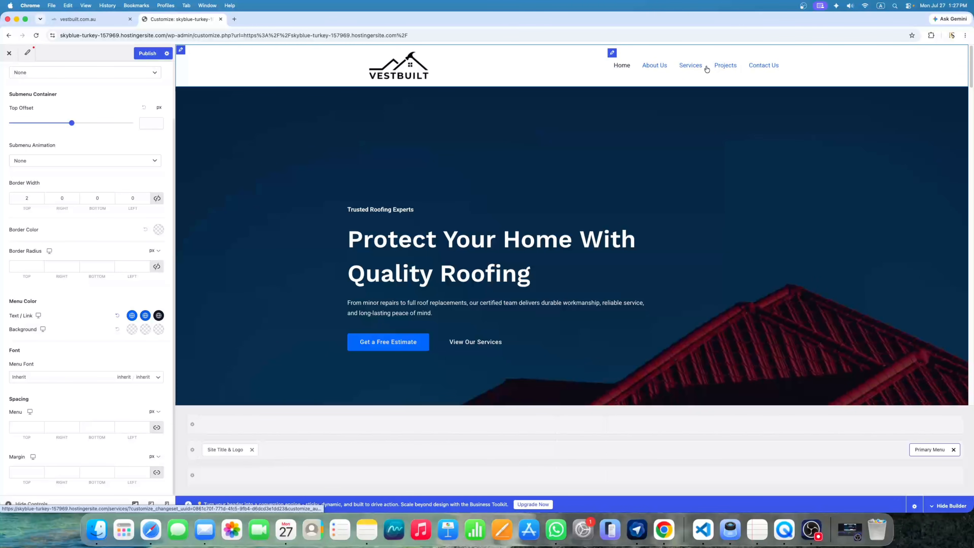
left_click(144, 316)
left_click(65, 338)
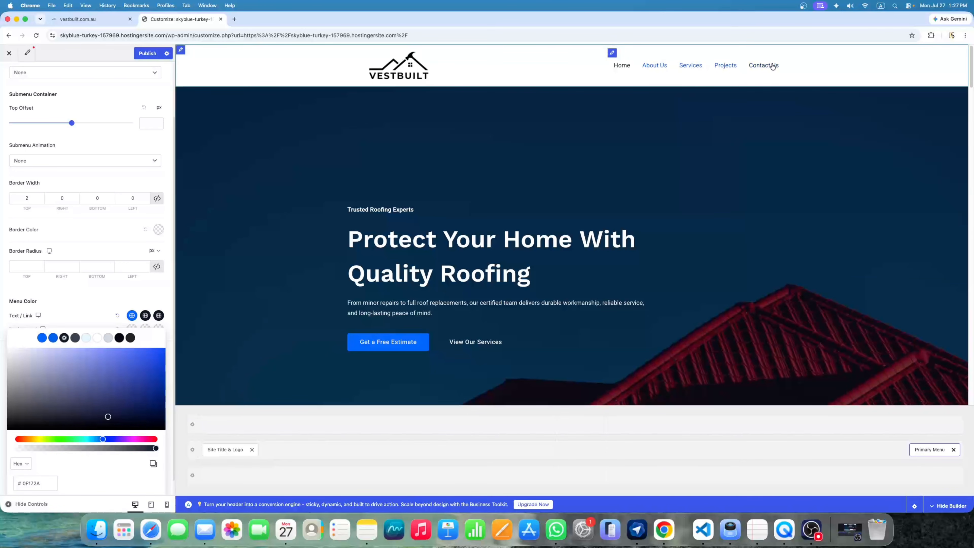
left_click(52, 305)
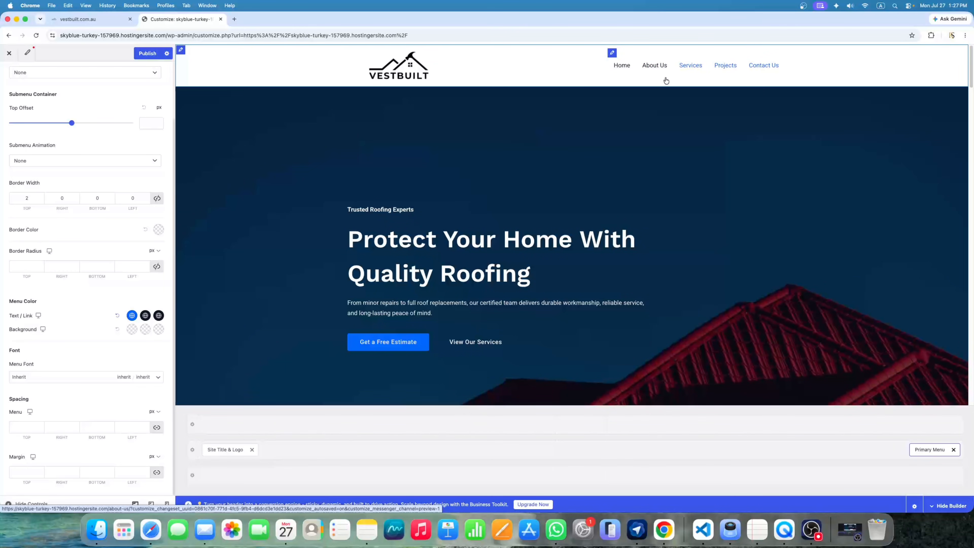
left_click(146, 54)
Exit the Customizer and scroll the live homepage to check the recoloured header
left_click(9, 56)
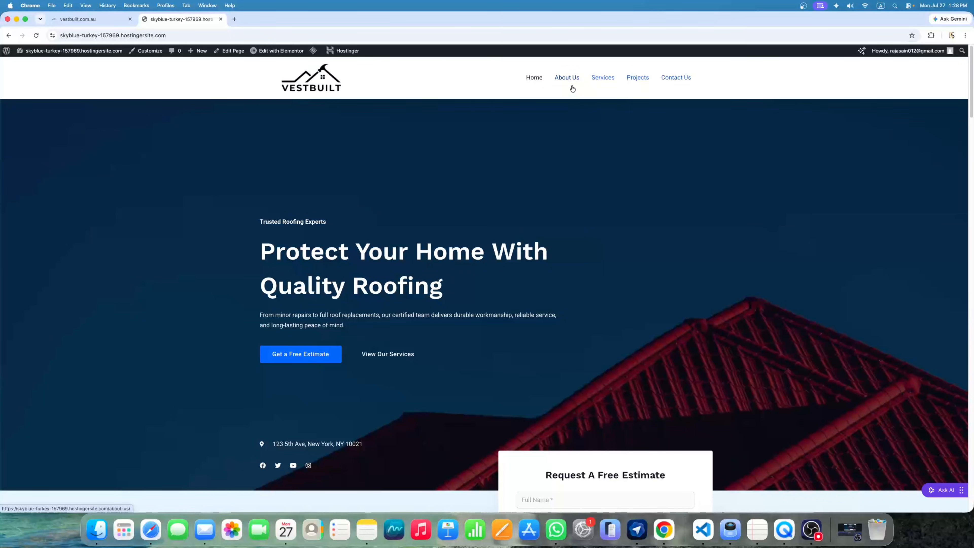
scroll(662, 391, "down", 3)
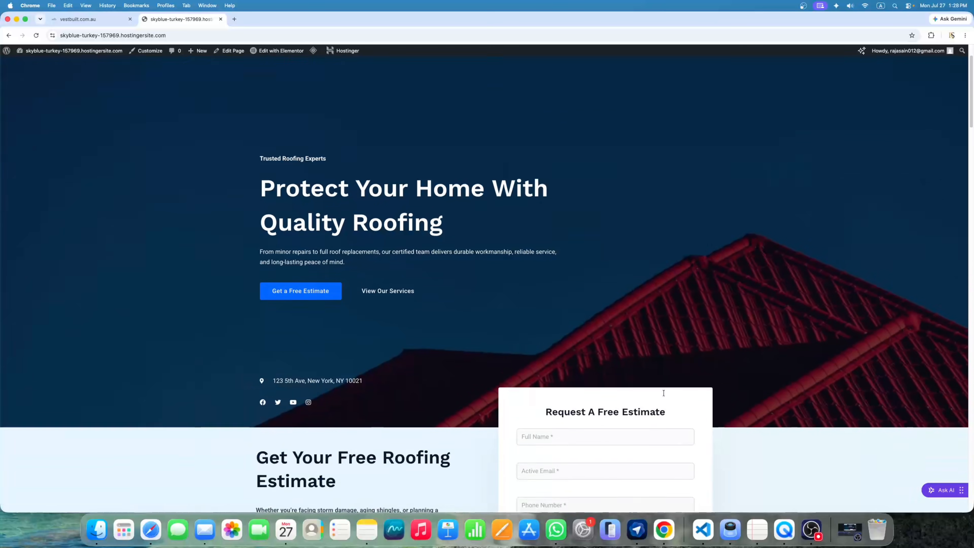
scroll(663, 387, "up", 3)
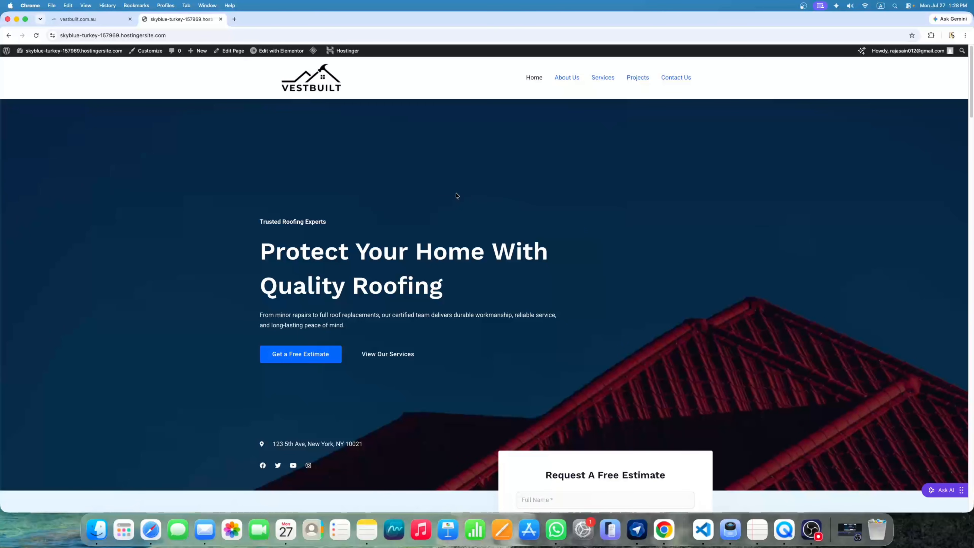
scroll(275, 249, "down", 1)
Highlight the hero tagline, heading and paragraph, then scroll back to the top
left_click_drag(263, 217, 329, 221)
left_click(274, 236)
triple_click(268, 246)
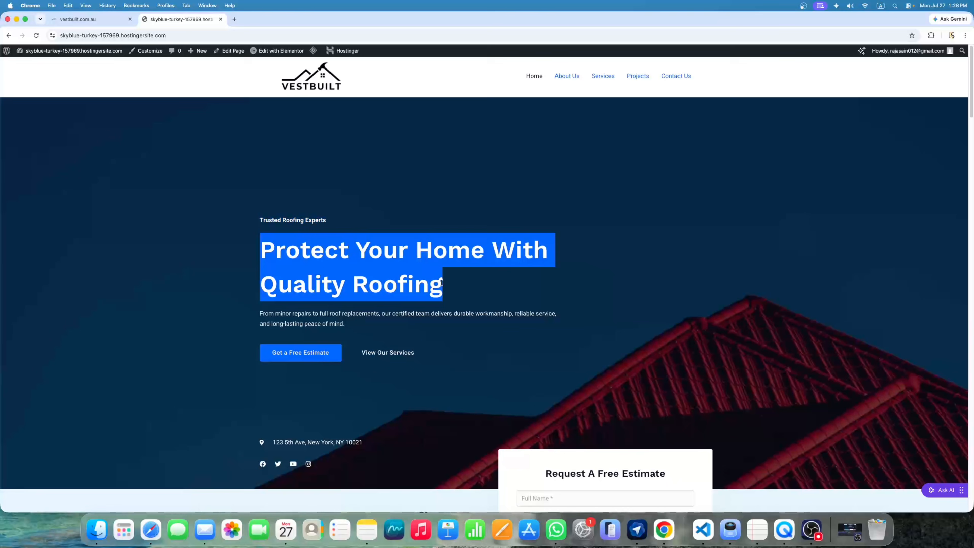
left_click(291, 322)
left_click_drag(260, 313, 351, 327)
left_click(351, 327)
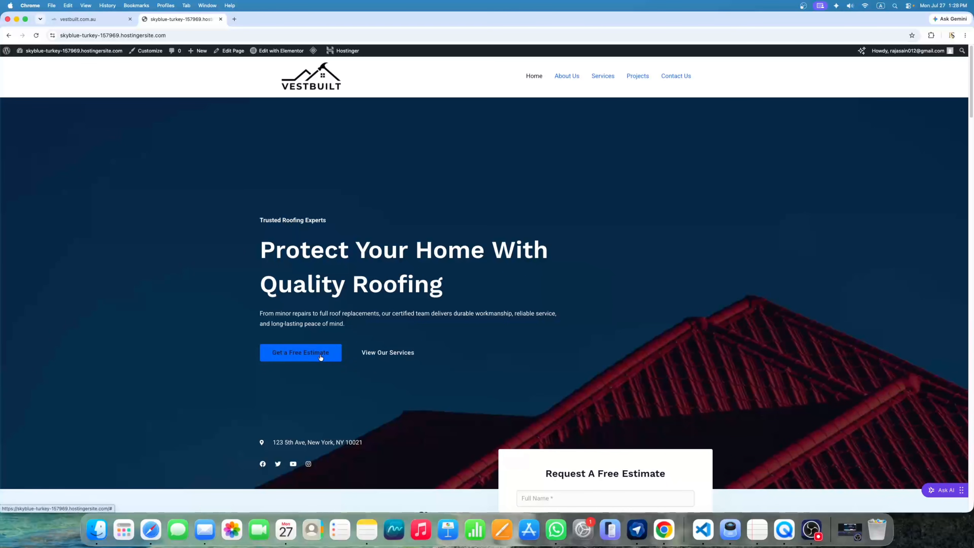
scroll(302, 359, "down", 5)
scroll(427, 257, "up", 3)
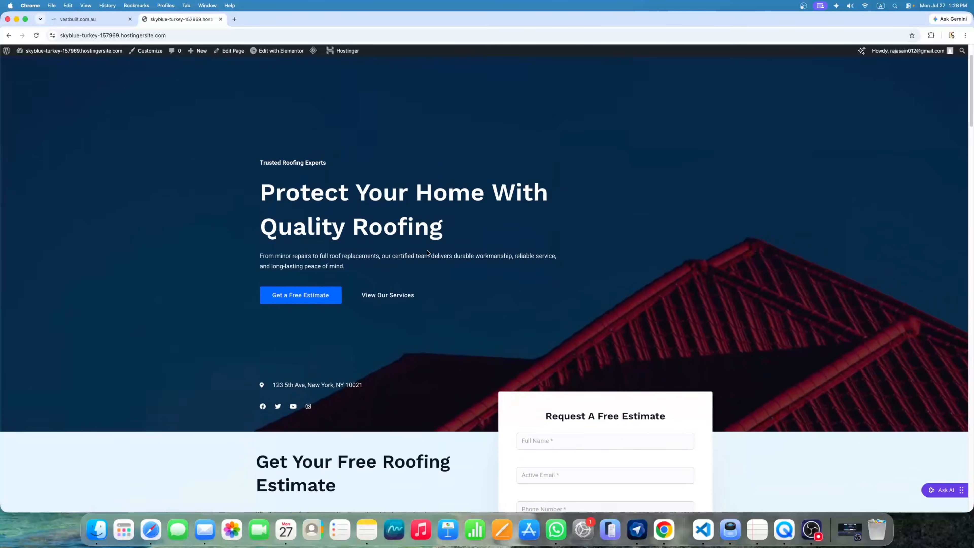
scroll(704, 253, "down", 10)
scroll(704, 254, "up", 12)
scroll(704, 253, "up", 1)
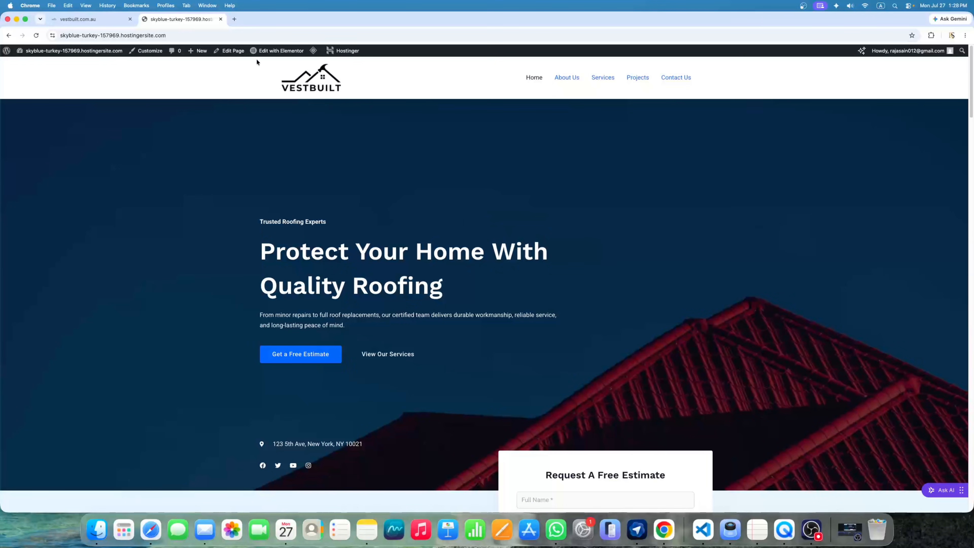
mouse_move(283, 55)
Open the Home page in Elementor and change the tagline heading to 'Trusted Roofing Experts 2026'
left_click(278, 54)
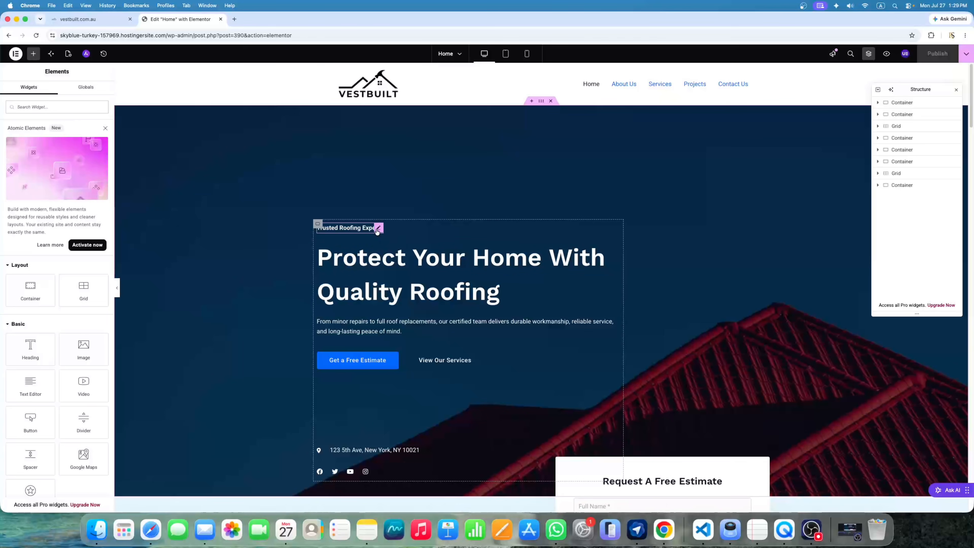
left_click(377, 229)
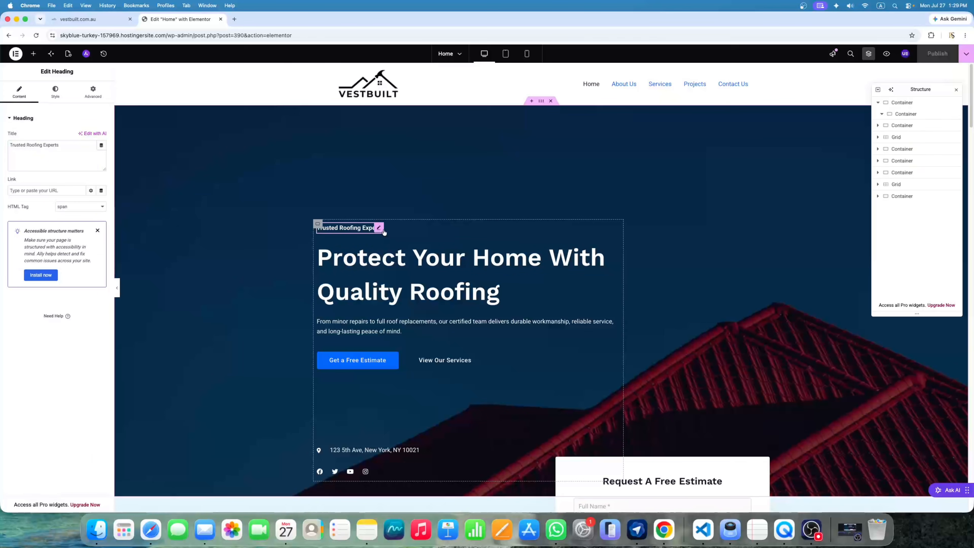
left_click(69, 152)
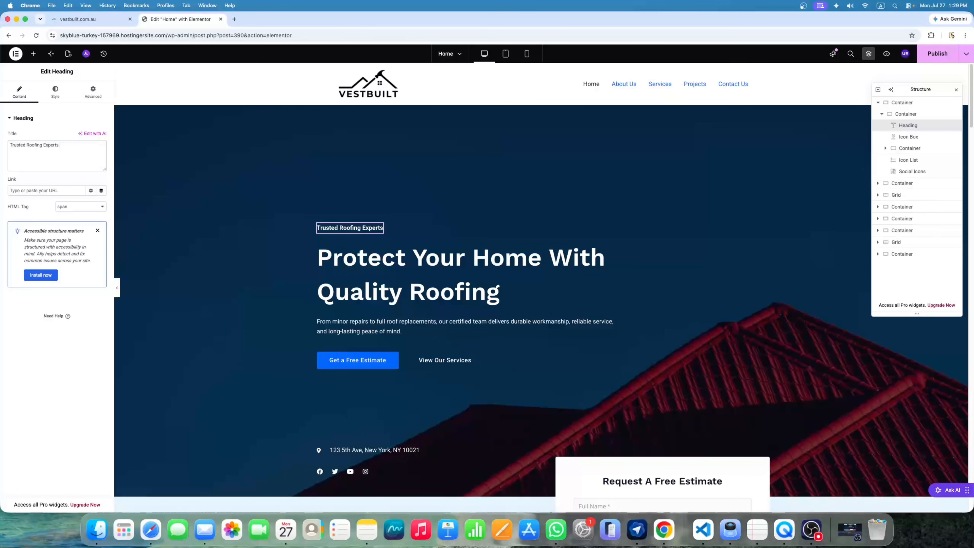
key("super+a")
key("super+c")
key("BackSpace")
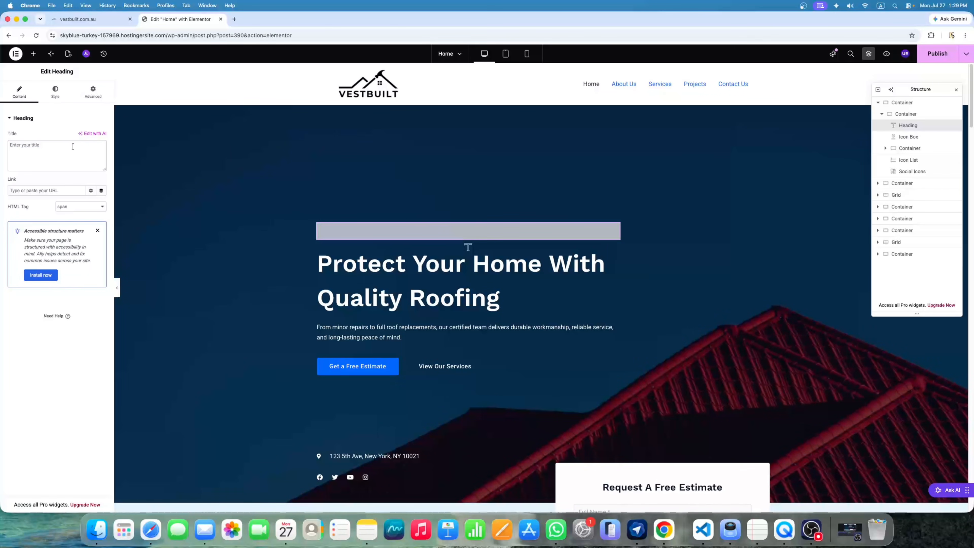
key("super+v")
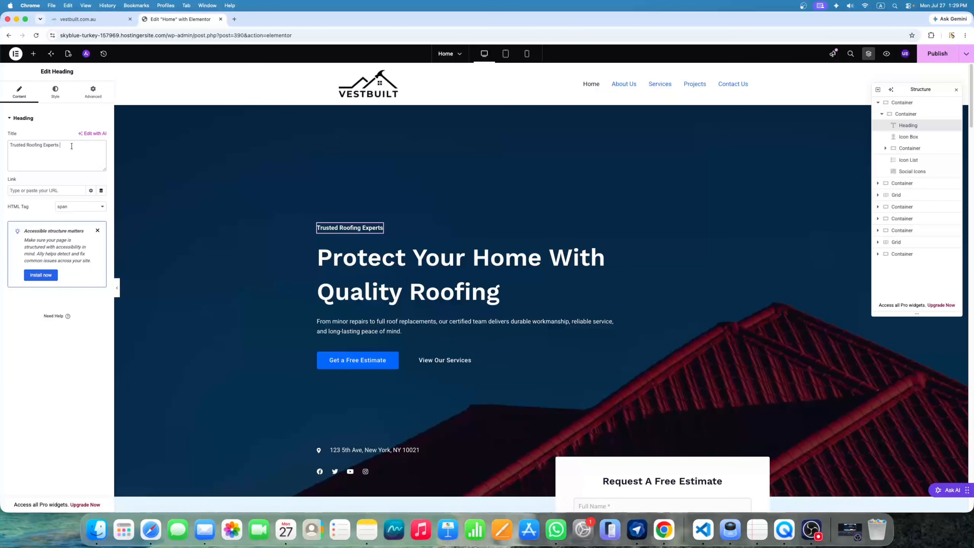
type("2026")
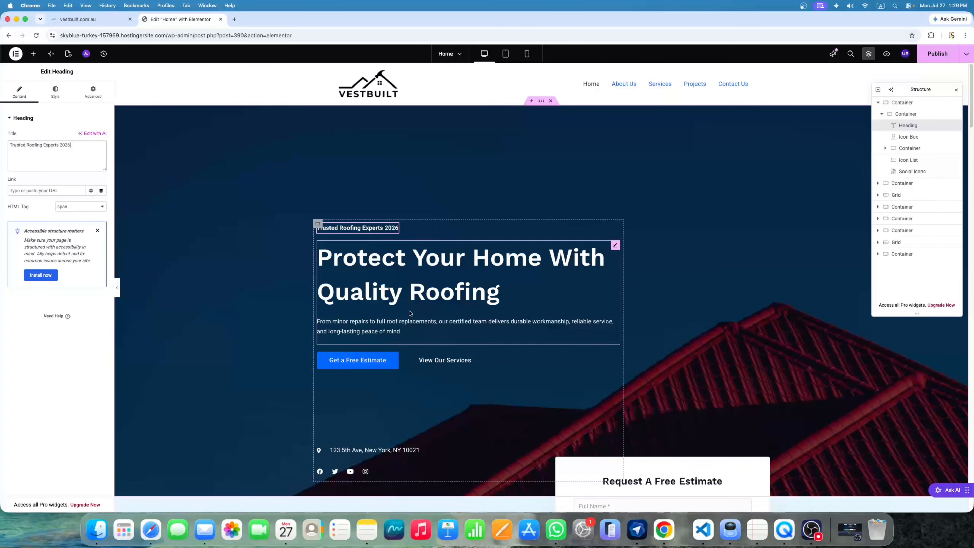
Copy the heading 'CARPENTRY & JOINERY SERVICES IN NEWCASTLE' from the live vestbuilt.com.au site
left_click(615, 247)
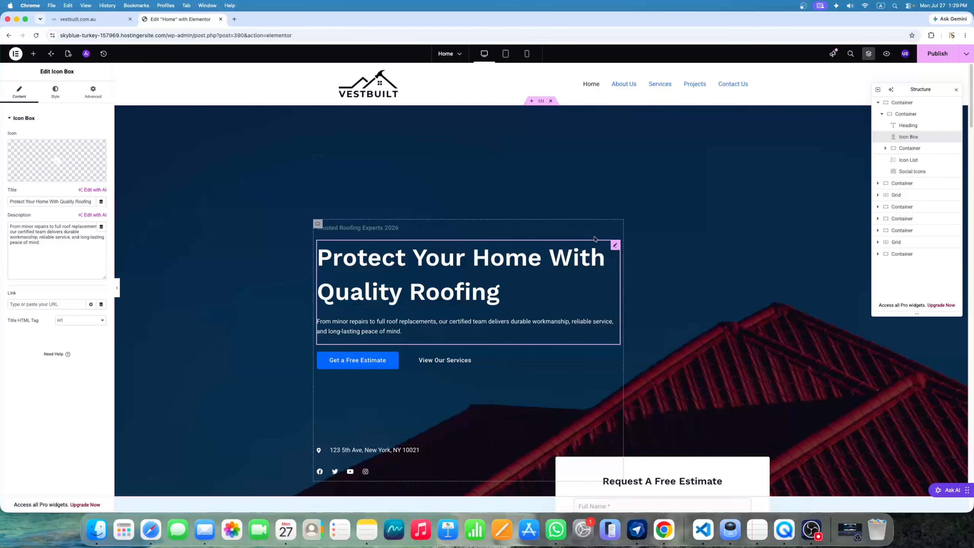
key("ctrl+shift+Tab")
left_click_drag(265, 216, 506, 251)
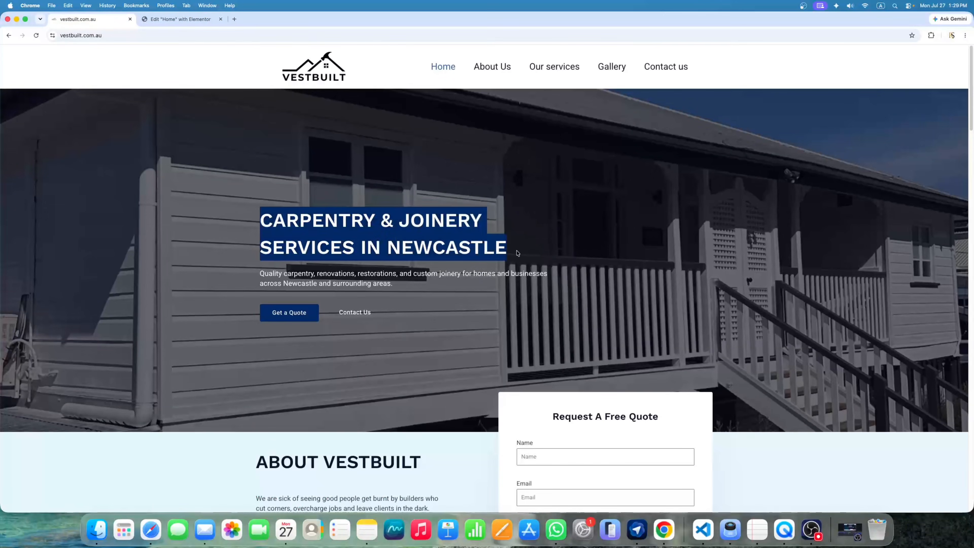
right_click(470, 238)
left_click(537, 258)
Replace the hero icon box title with the copied heading, leaving the description unchanged
left_click(199, 16)
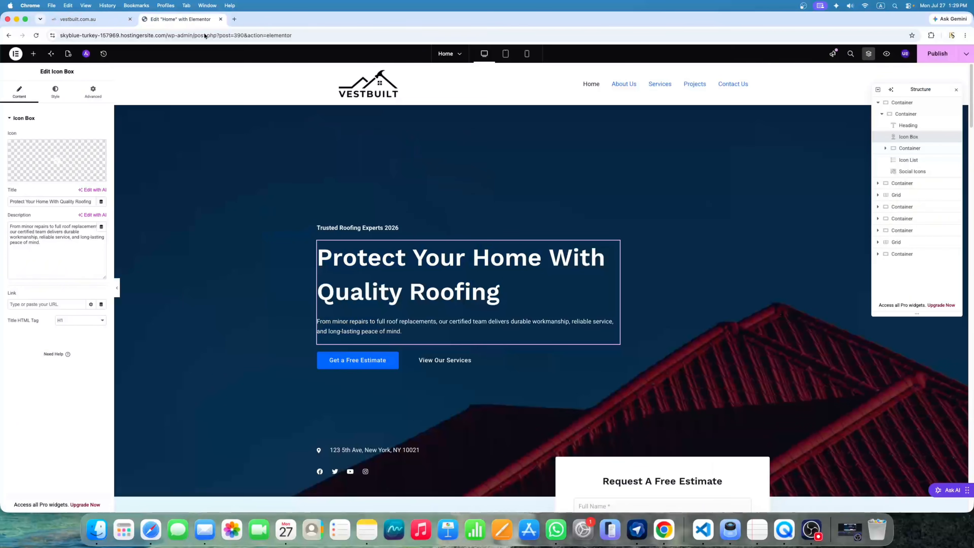
triple_click(79, 200)
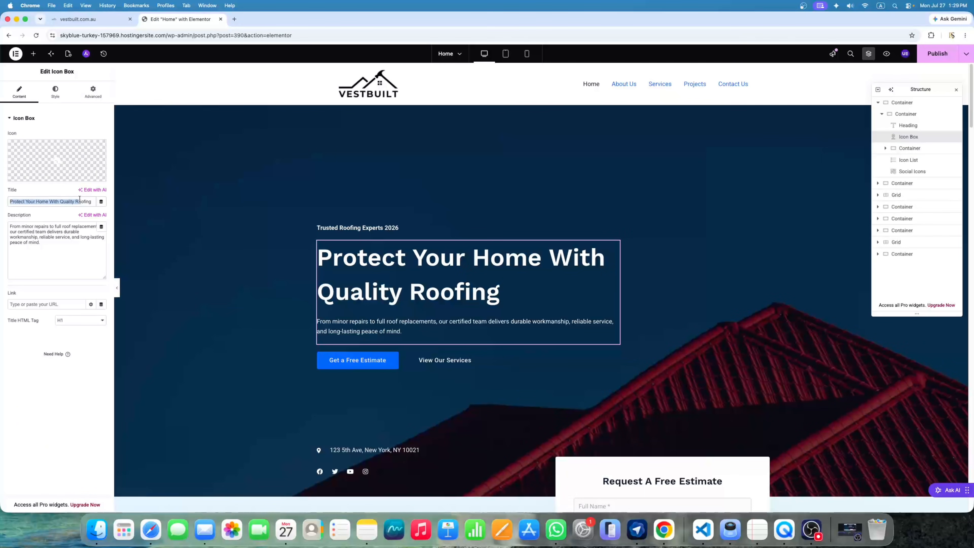
key("BackSpace")
key("super+v")
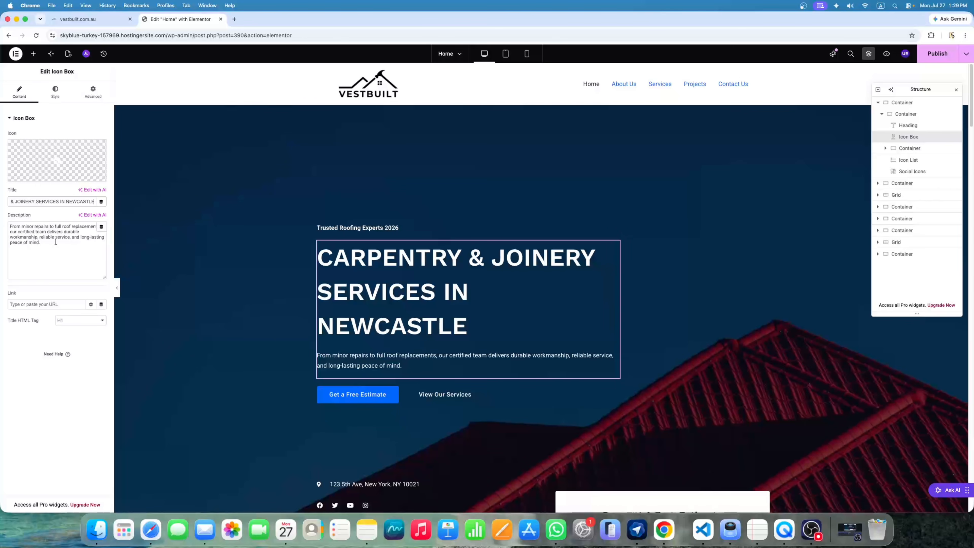
left_click_drag(56, 241, 1, 229)
left_click_drag(56, 246, 9, 222)
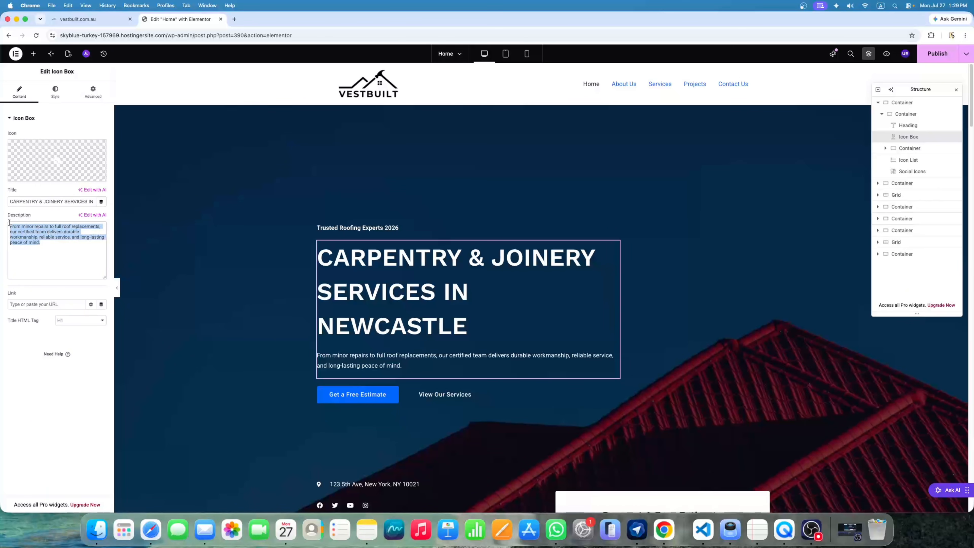
left_click(44, 251)
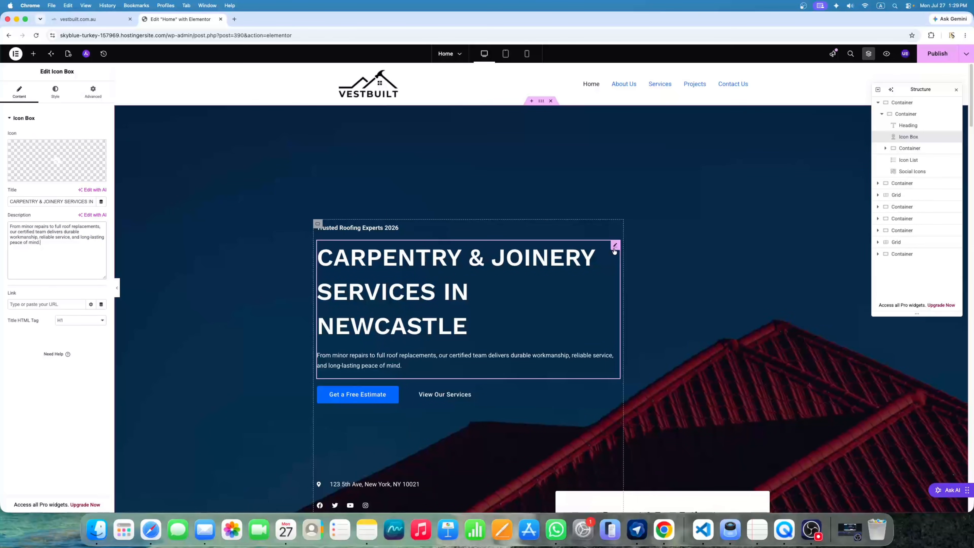
Reduce the hero title's typography size to 60 px, keeping the default font family and weight
left_click(57, 94)
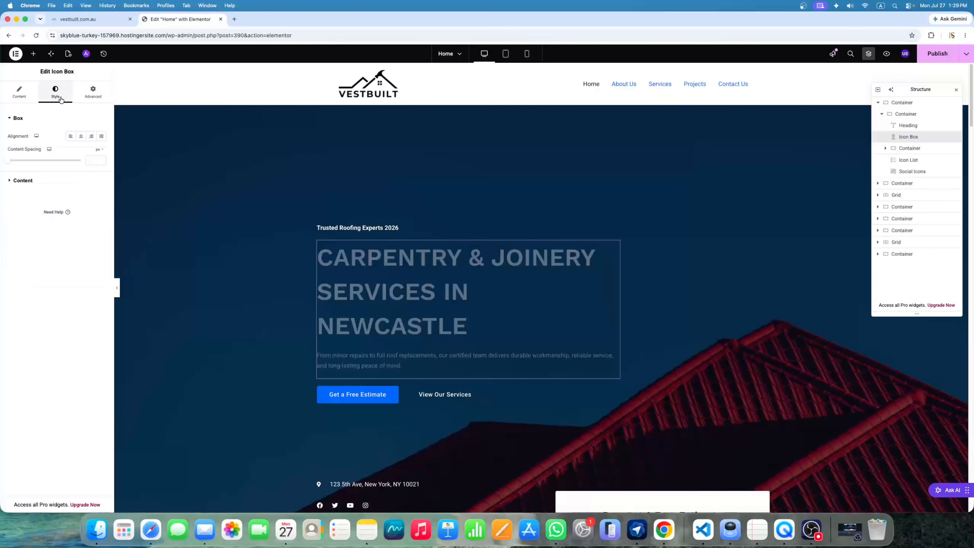
left_click(42, 183)
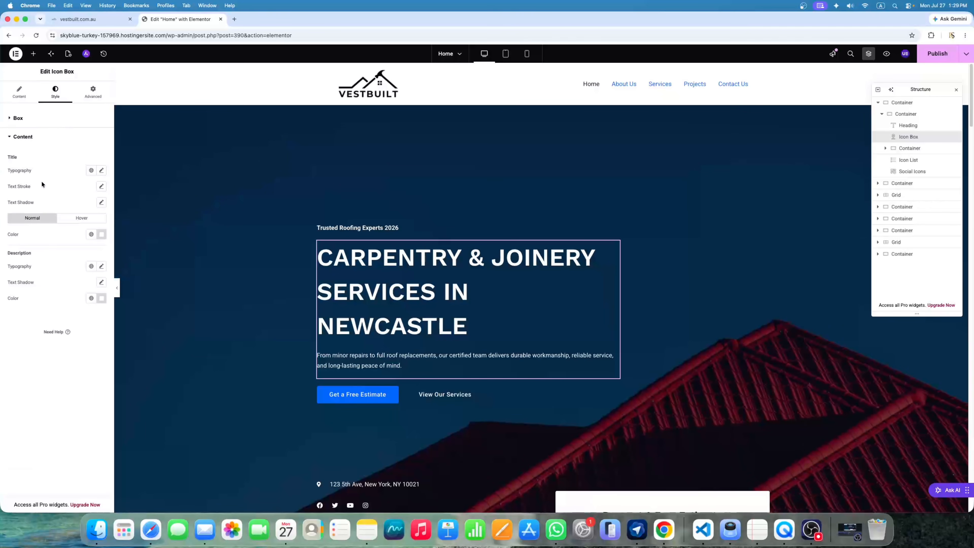
left_click(101, 170)
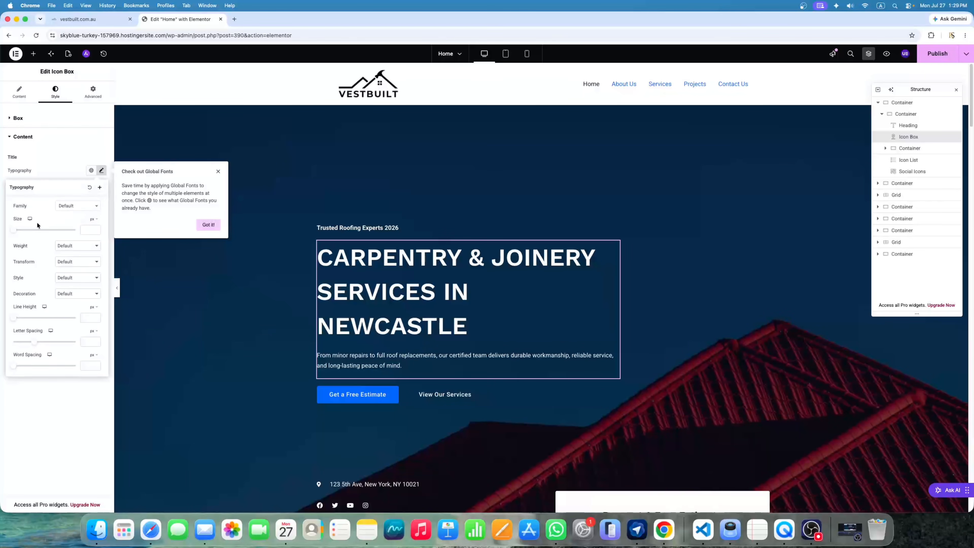
left_click(66, 207)
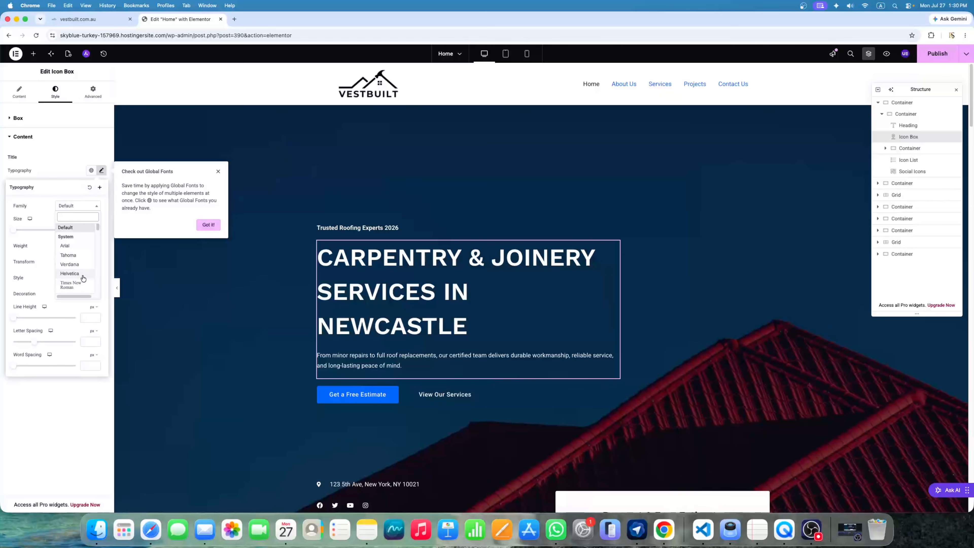
left_click(45, 192)
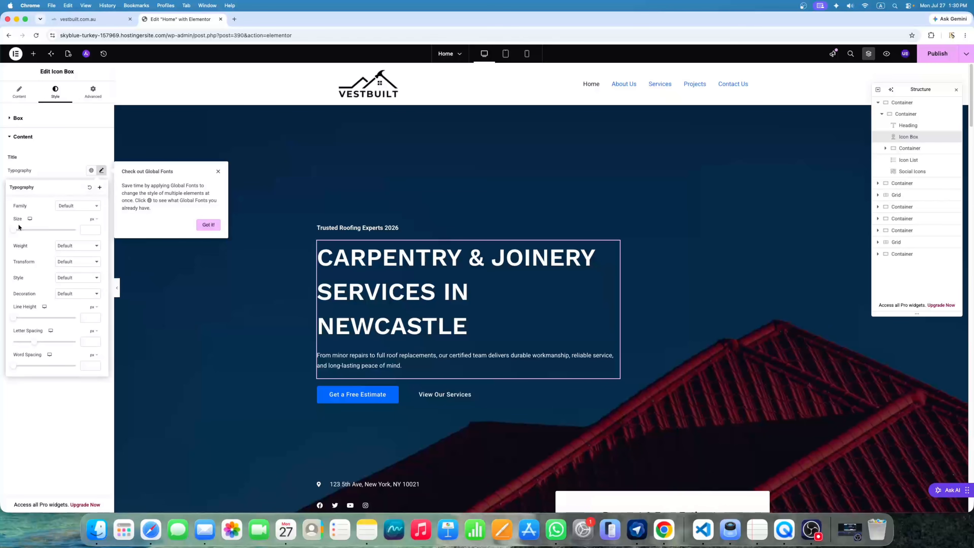
left_click_drag(16, 232, 34, 234)
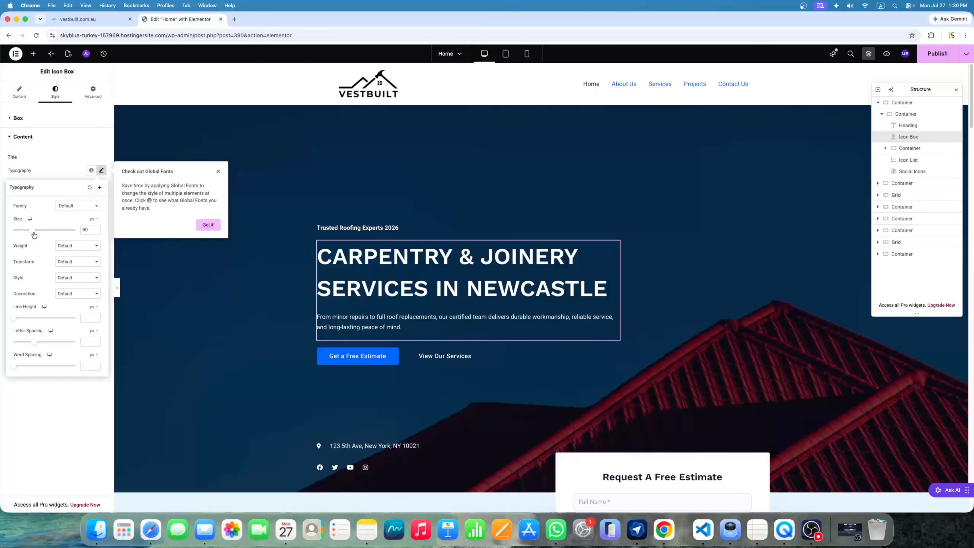
left_click(77, 248)
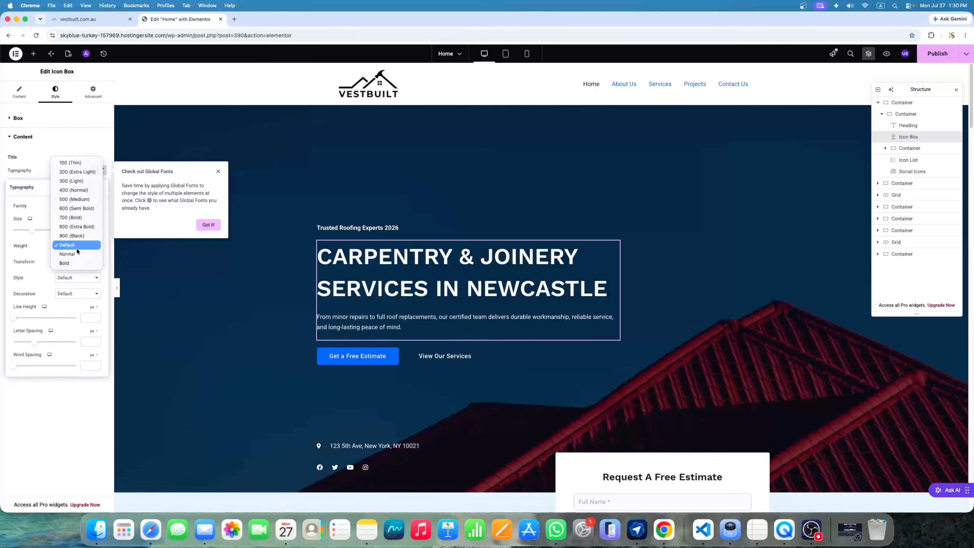
left_click(42, 215)
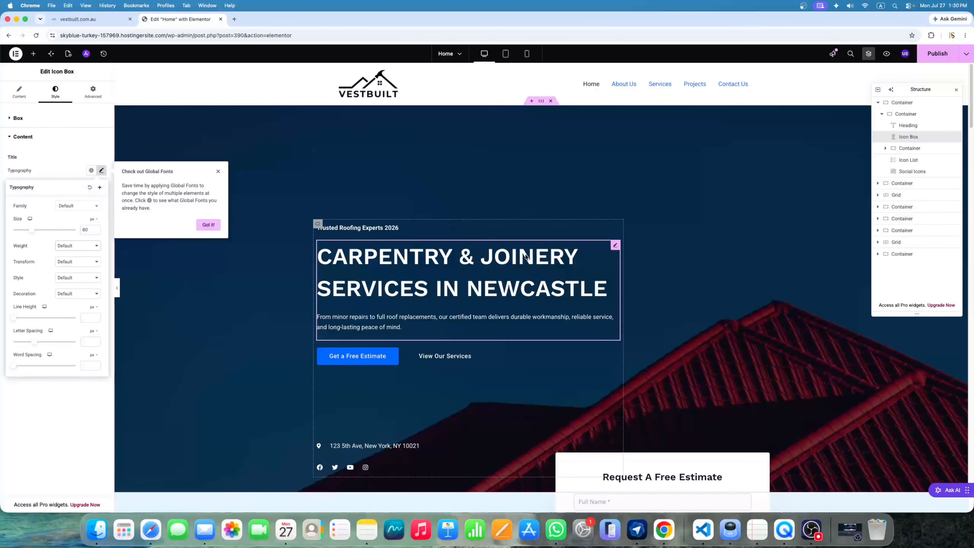
left_click(219, 173)
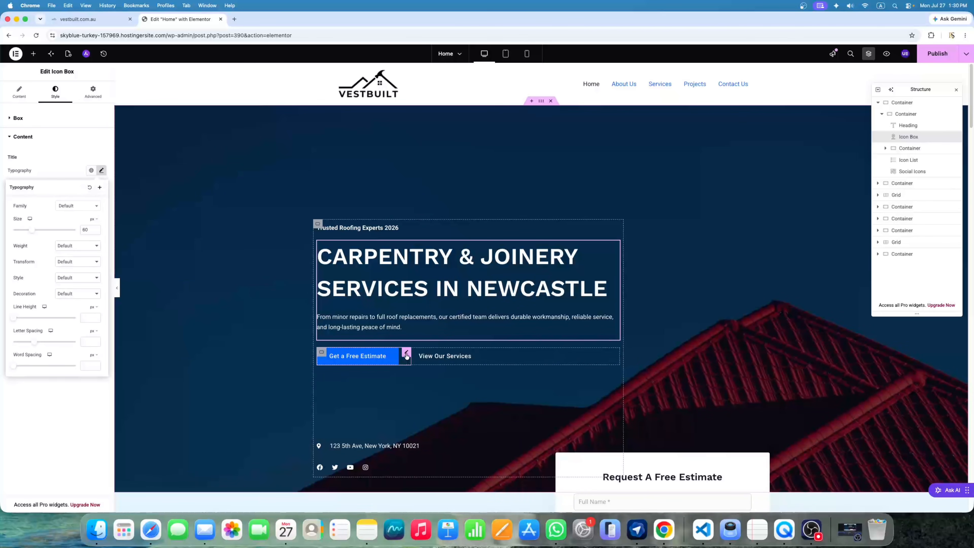
Link the Get a Free Estimate button to the site's Contact Us page
left_click(406, 353)
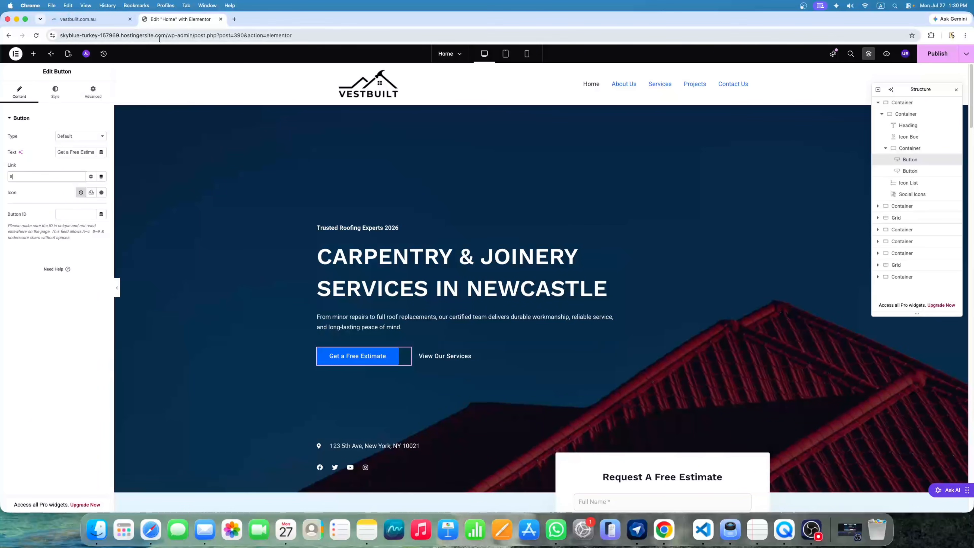
left_click_drag(167, 36, 12, 32)
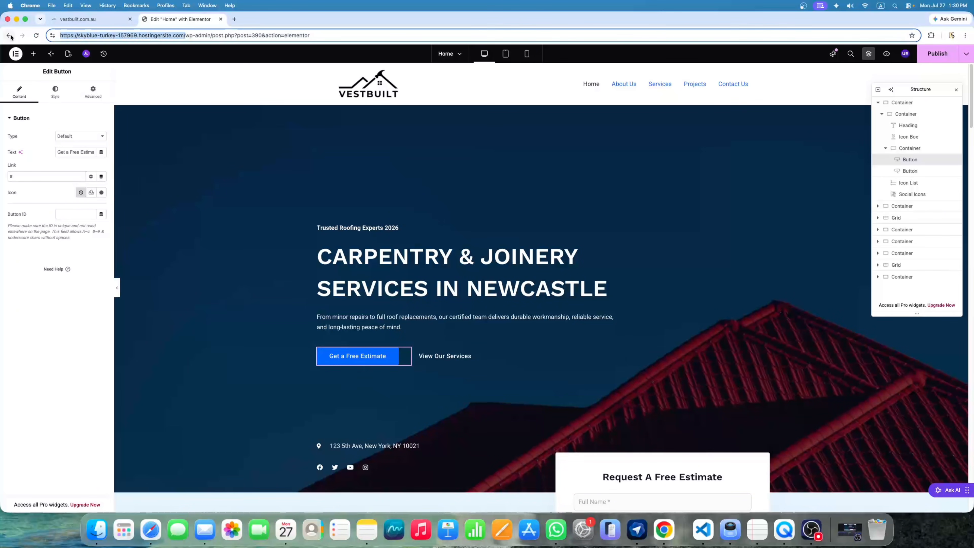
key("super+v")
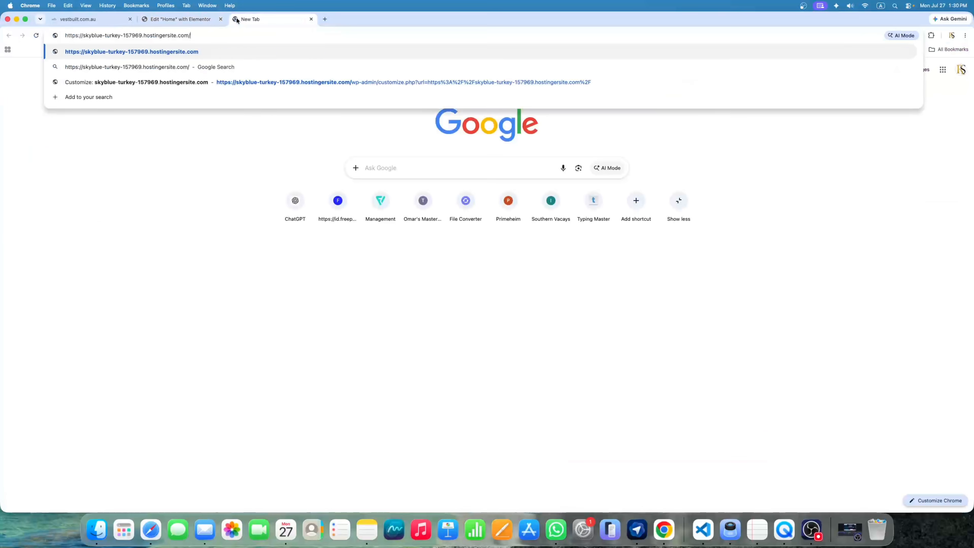
type("\\")
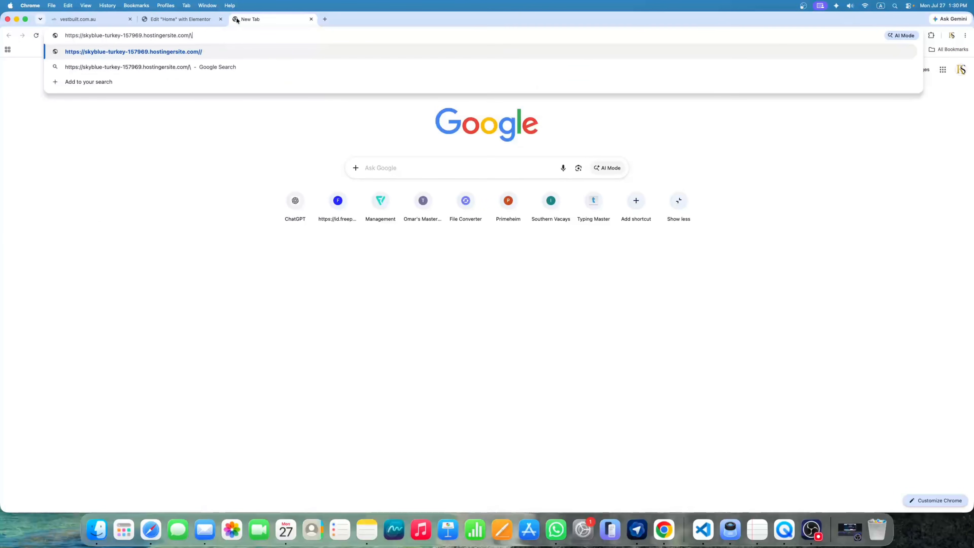
key("Return")
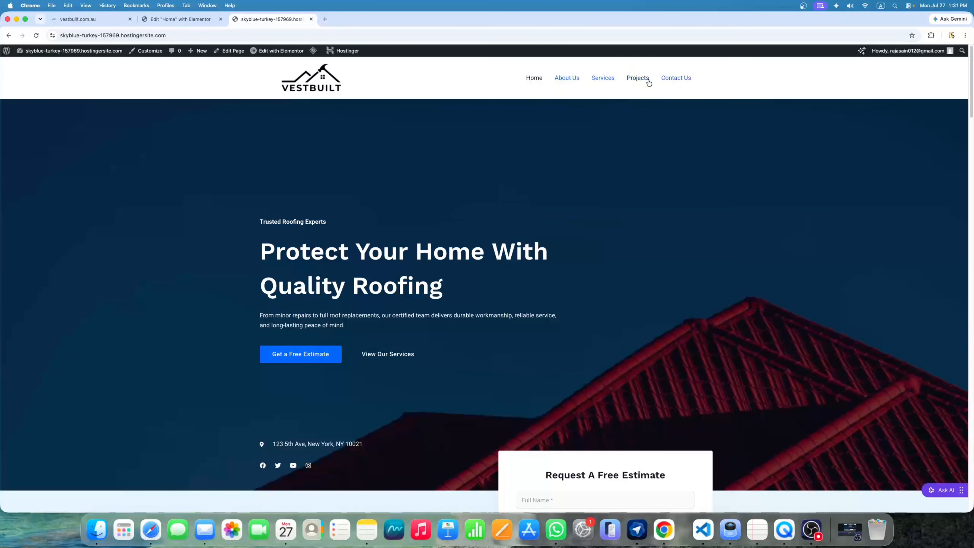
left_click(684, 80)
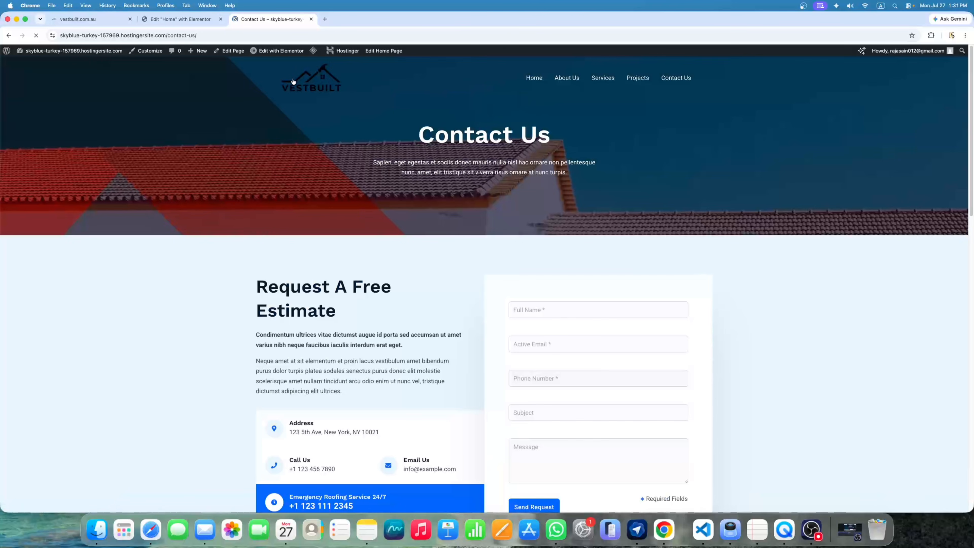
left_click(223, 35)
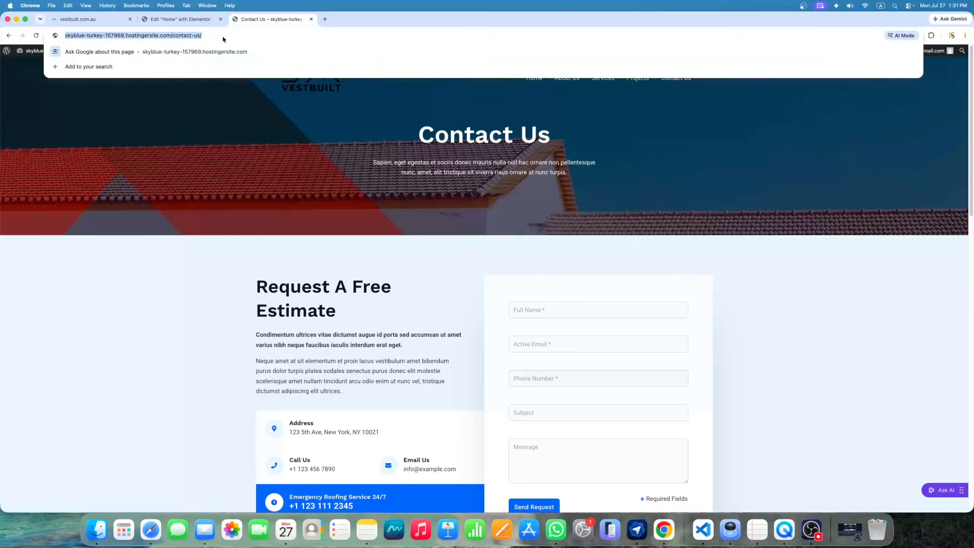
left_click(197, 23)
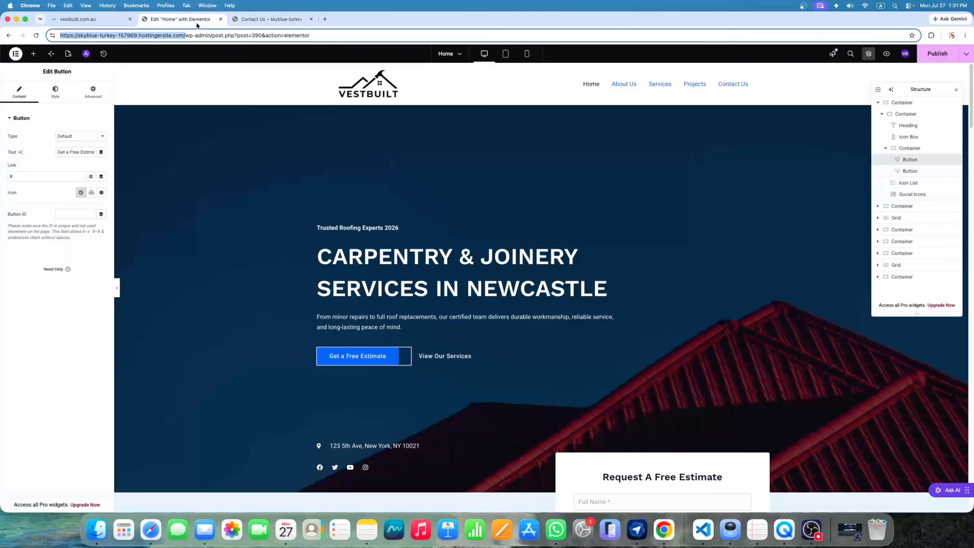
left_click(32, 177)
key("BackSpace")
key("super+v")
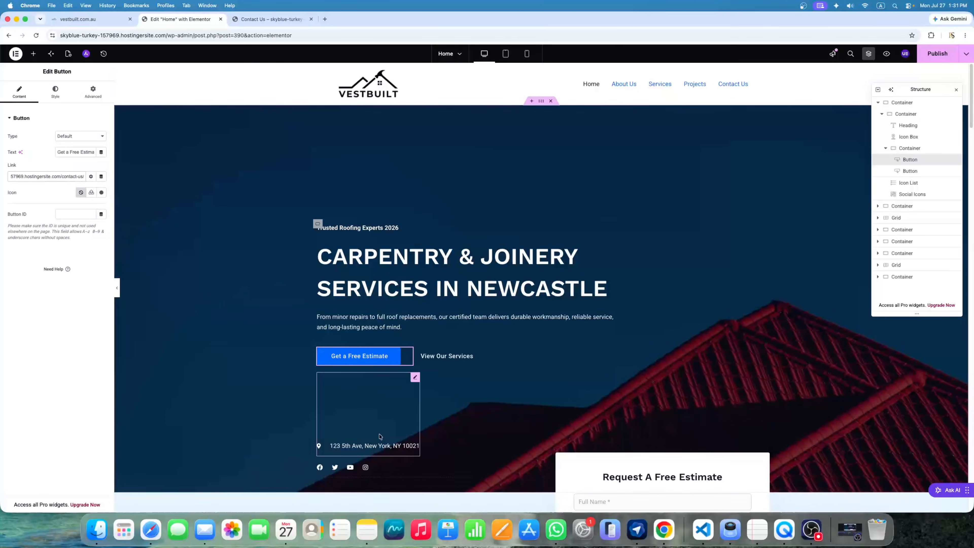
Link the View Our Services button to the Services page and publish the home page
left_click(253, 19)
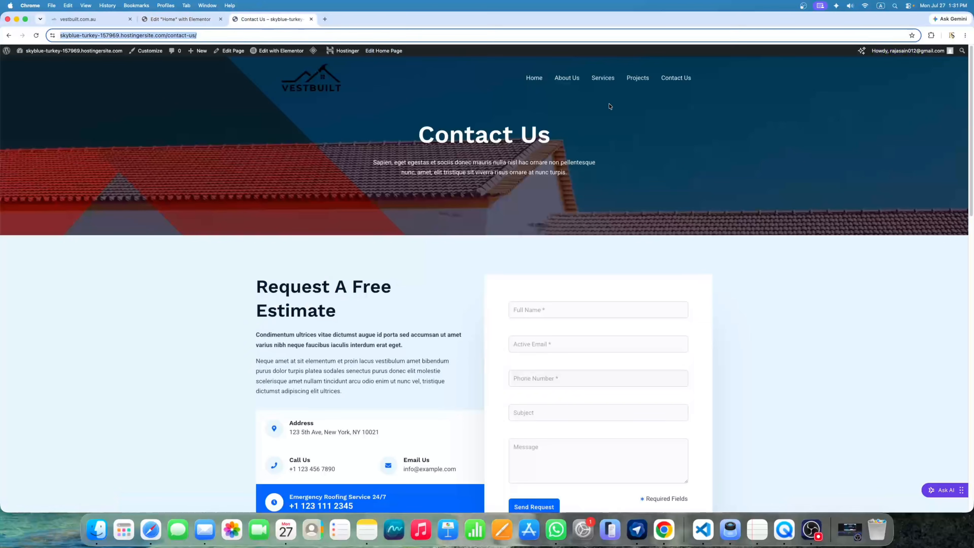
left_click(603, 78)
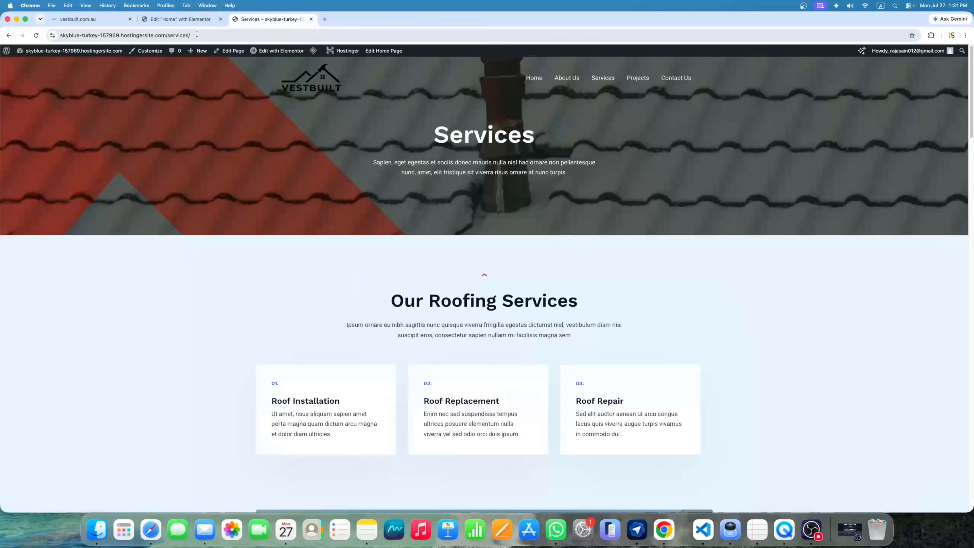
left_click(197, 35)
key("super+c")
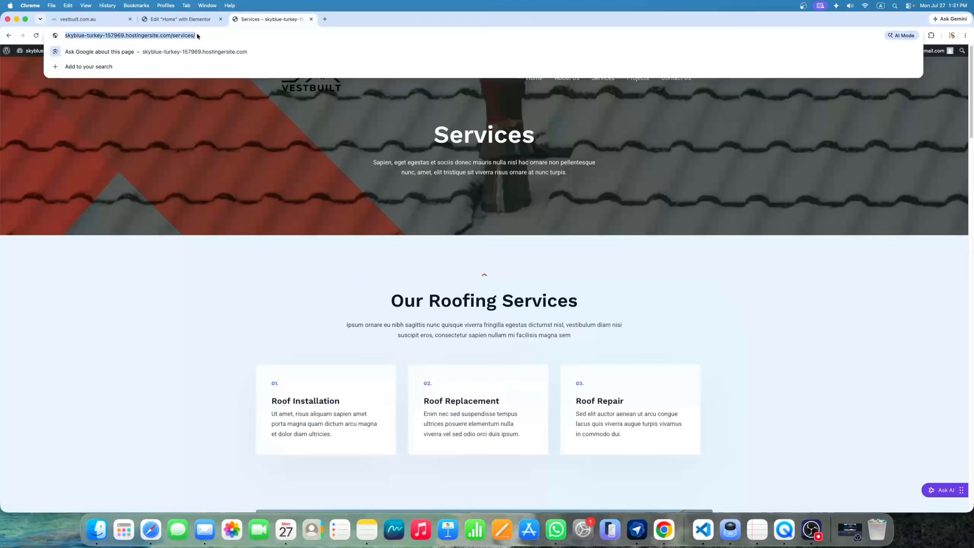
left_click(196, 19)
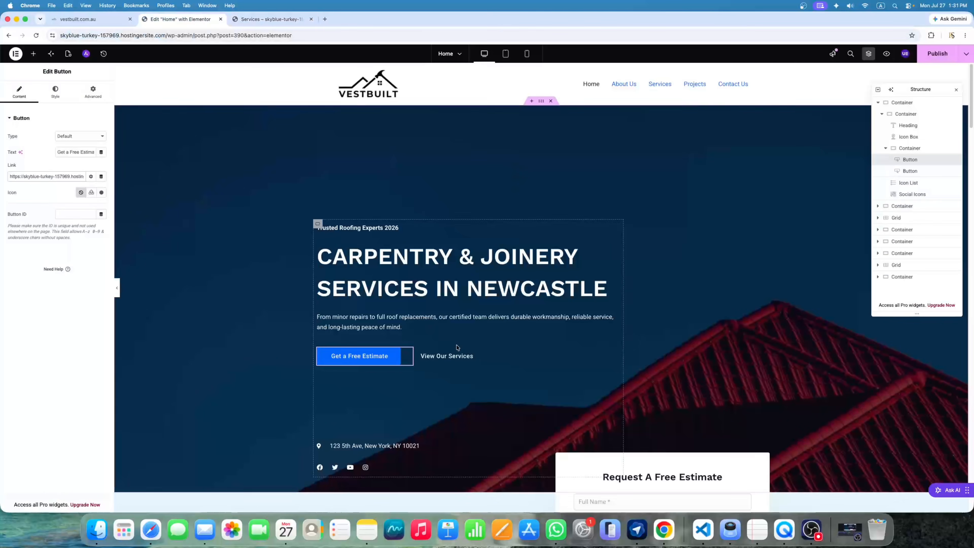
left_click(469, 356)
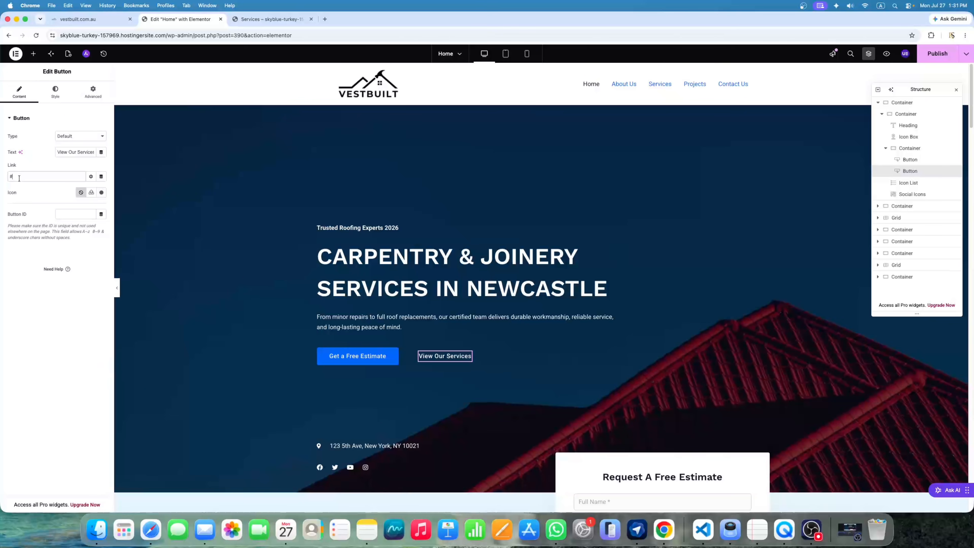
key("super+v")
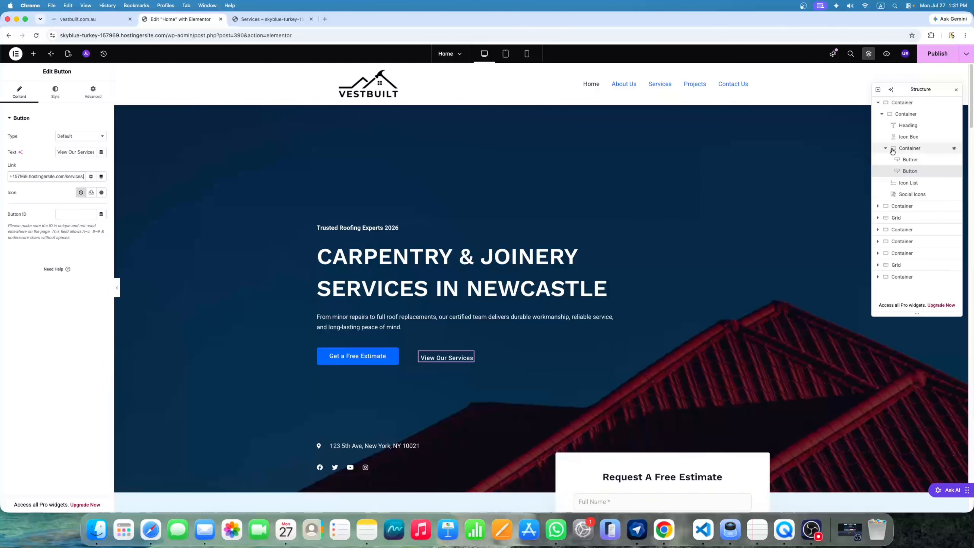
left_click(932, 61)
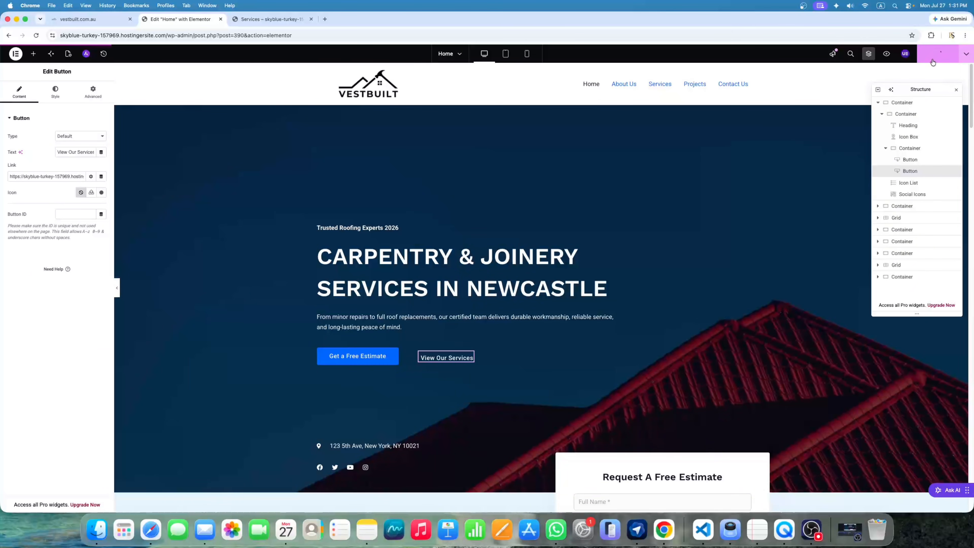
Select the hero container, toggle the structure outline, and add then remove an empty section
left_click(901, 102)
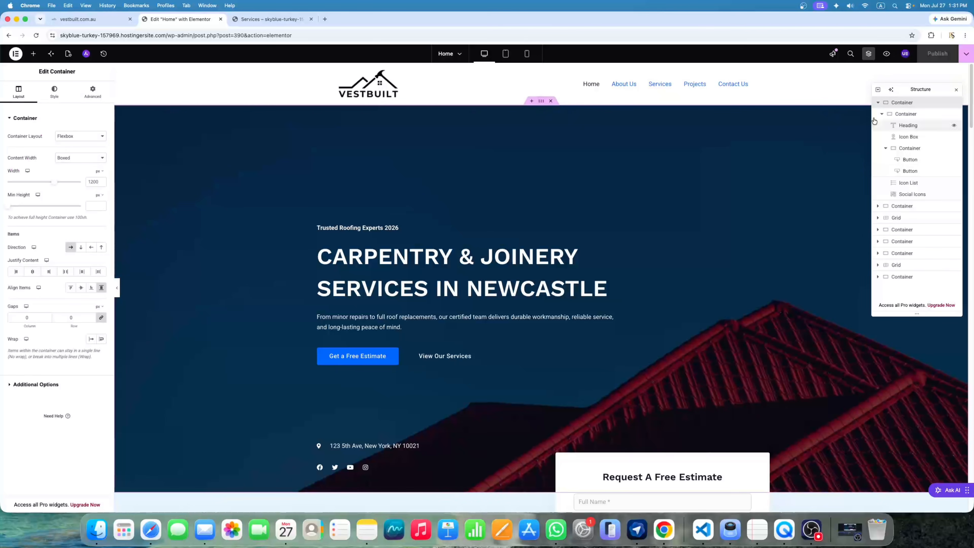
left_click(869, 54)
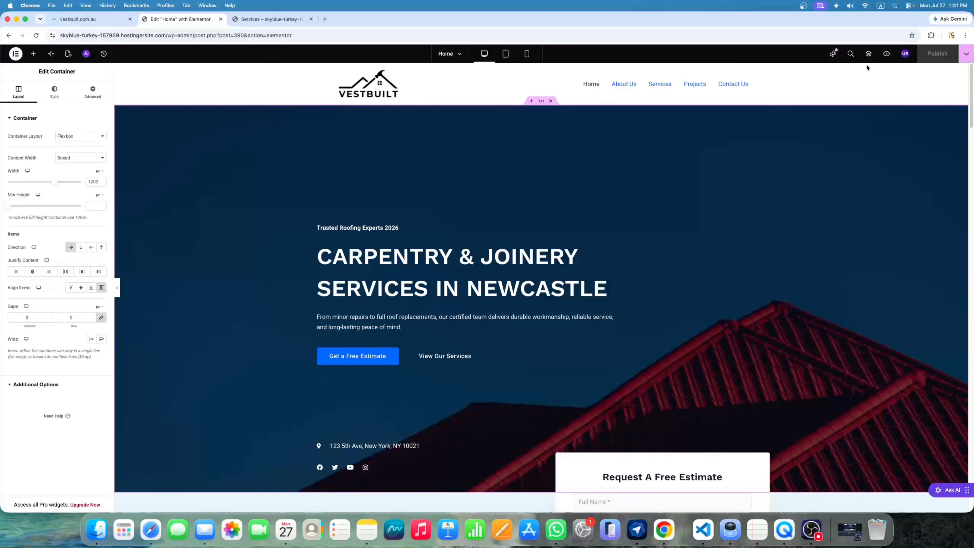
left_click(868, 55)
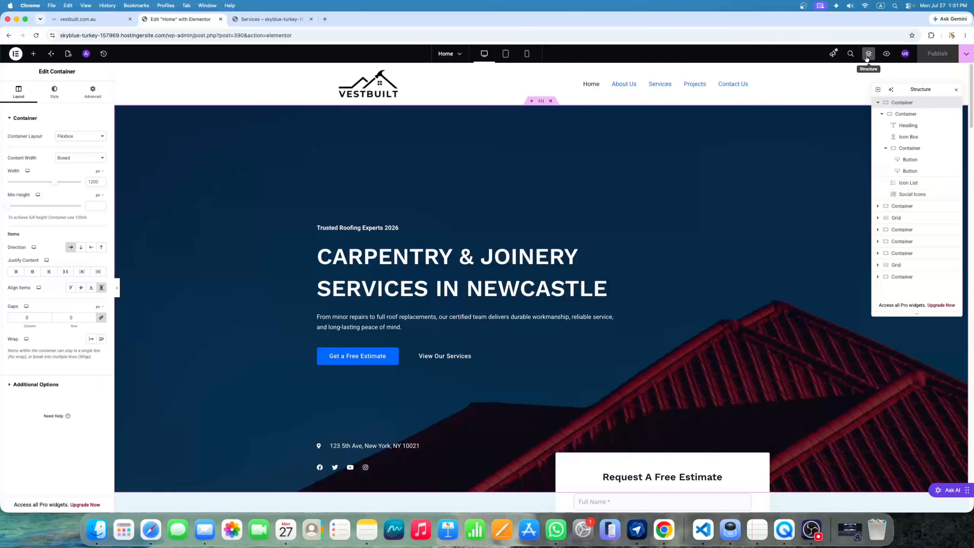
left_click(867, 56)
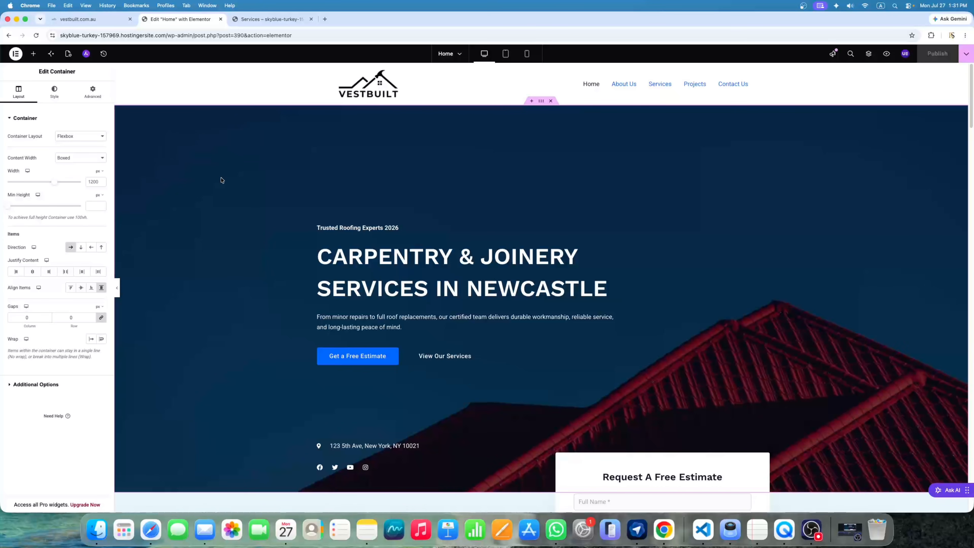
left_click(532, 101)
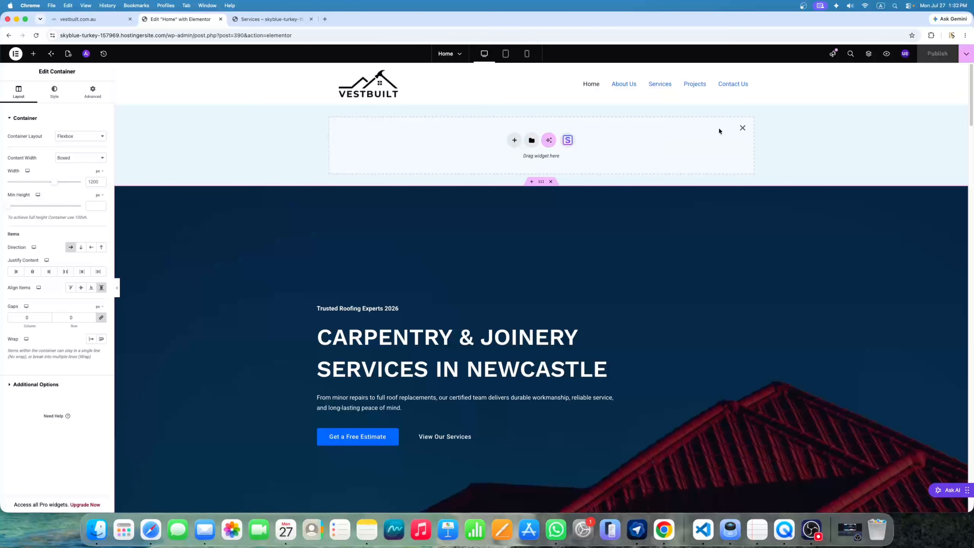
left_click(742, 128)
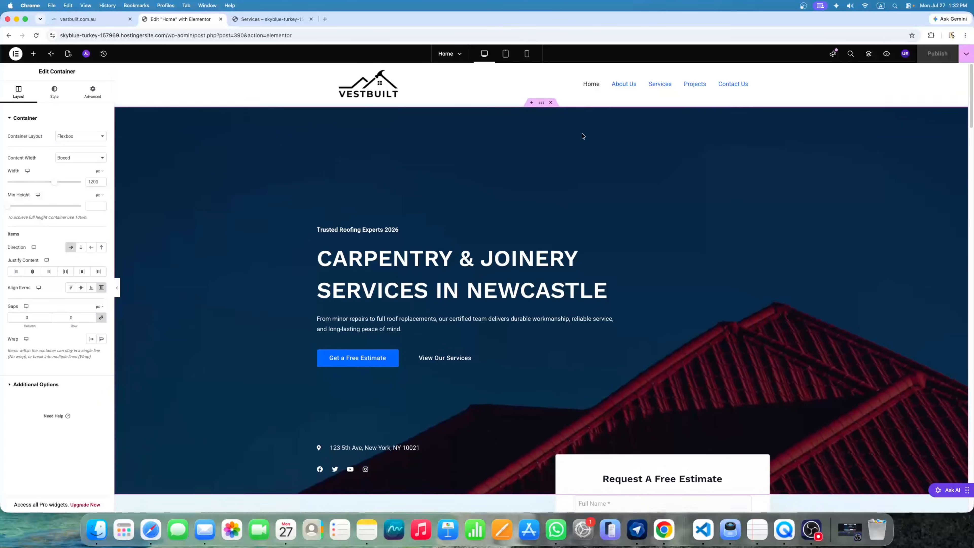
Restore the deleted hero container via History's 'Button Link Edited' entry and edit its settings
left_click(550, 101)
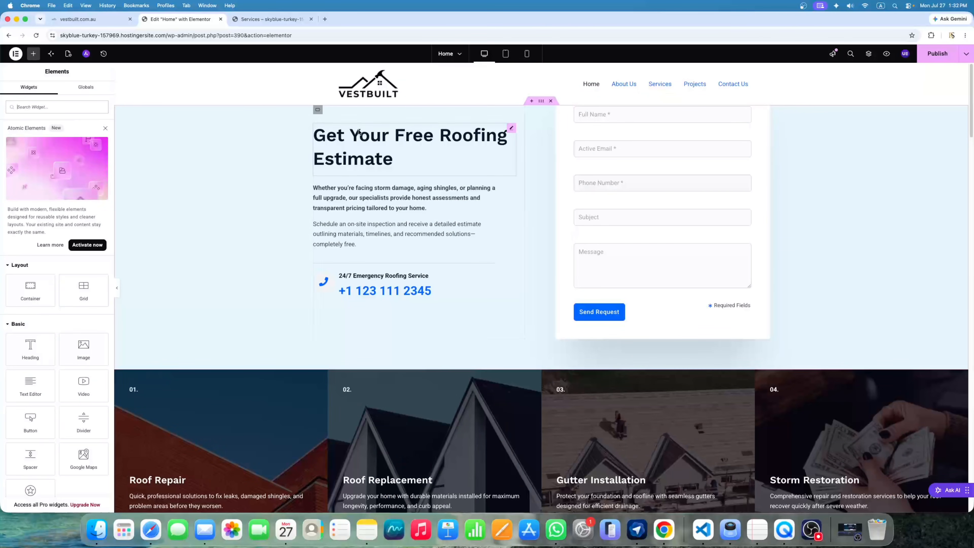
left_click(103, 55)
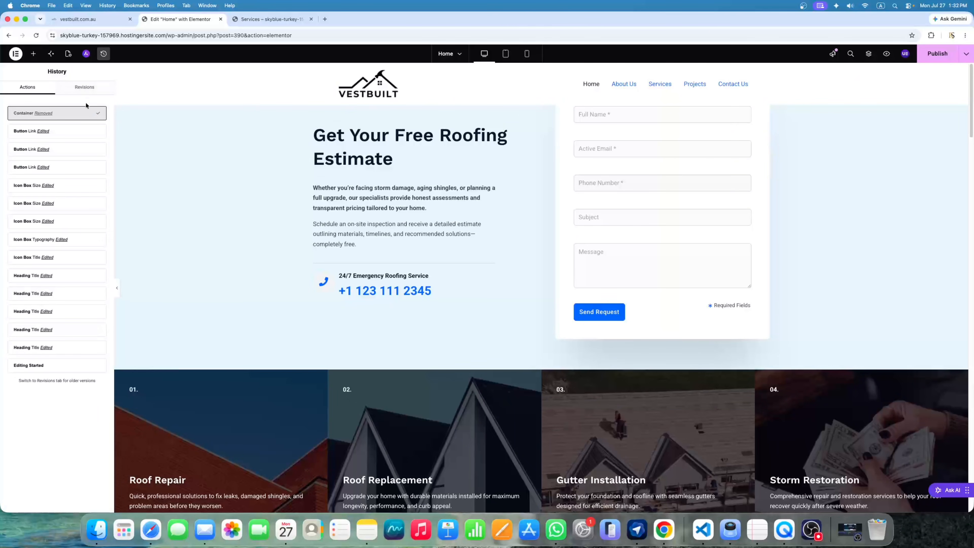
left_click(53, 137)
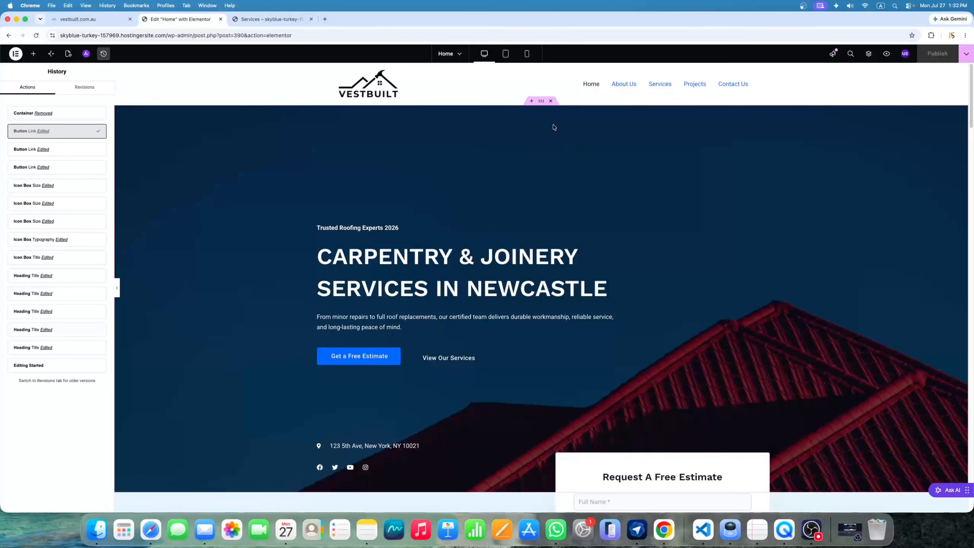
left_click(542, 102)
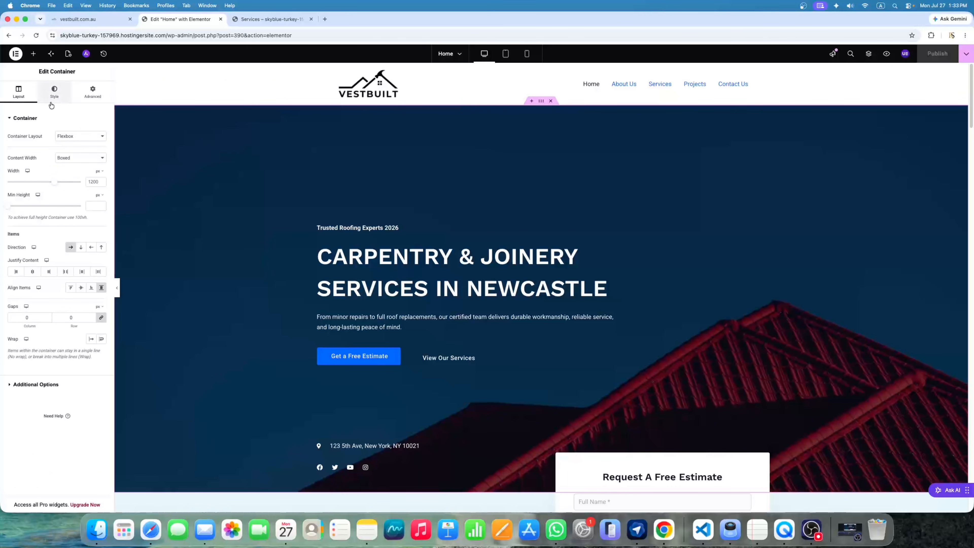
Choose a new background image in the hero container's Style settings, starting a new browser tab
left_click(54, 92)
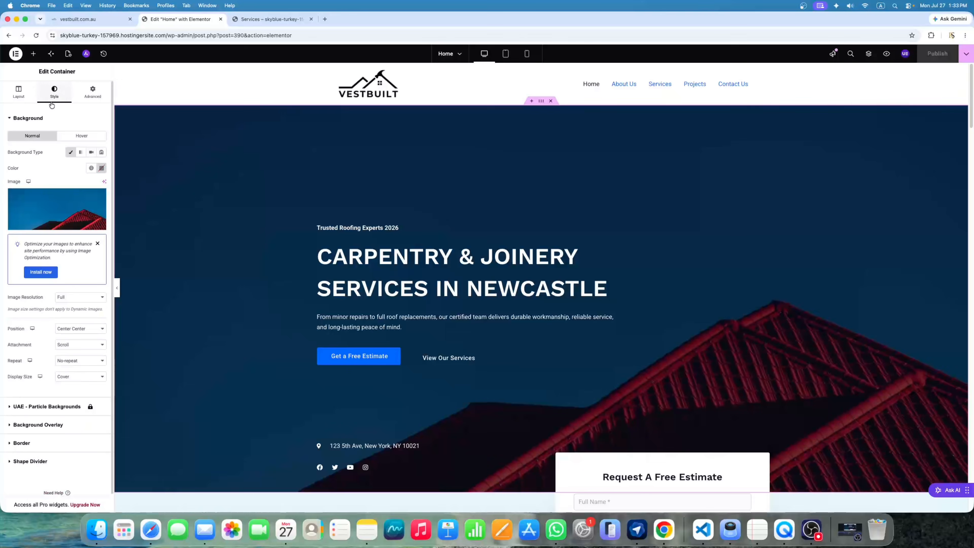
left_click(71, 215)
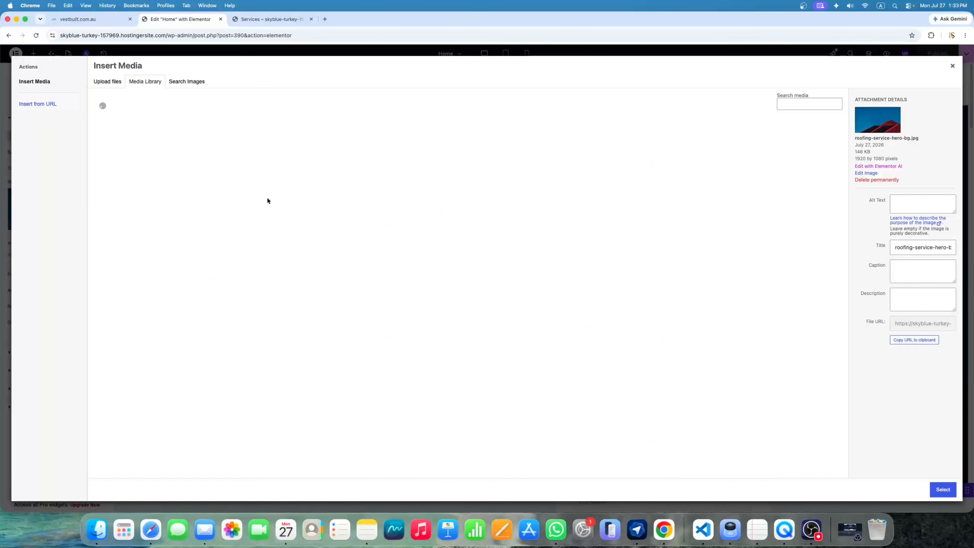
left_click(325, 19)
Go to canva.com and download the white house design as a PNG
type("can")
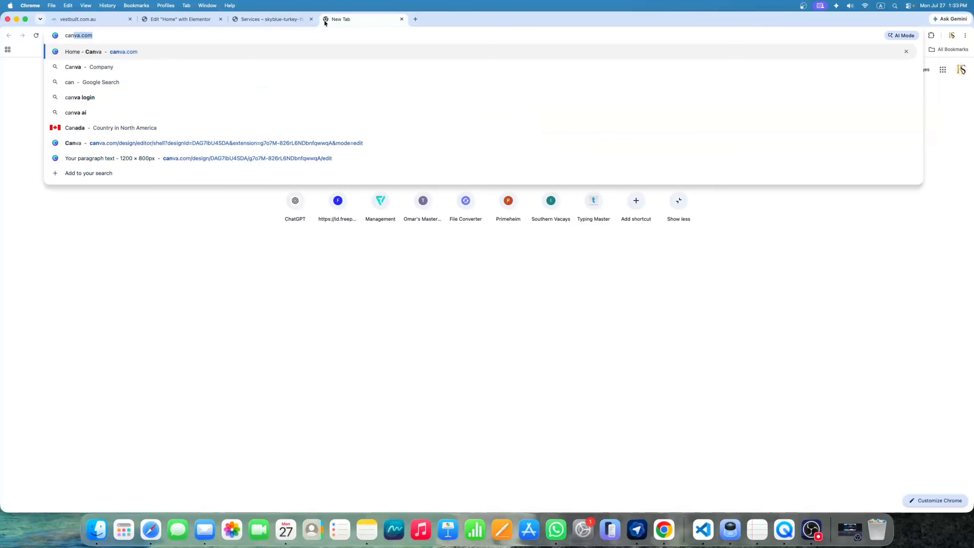
key("Return")
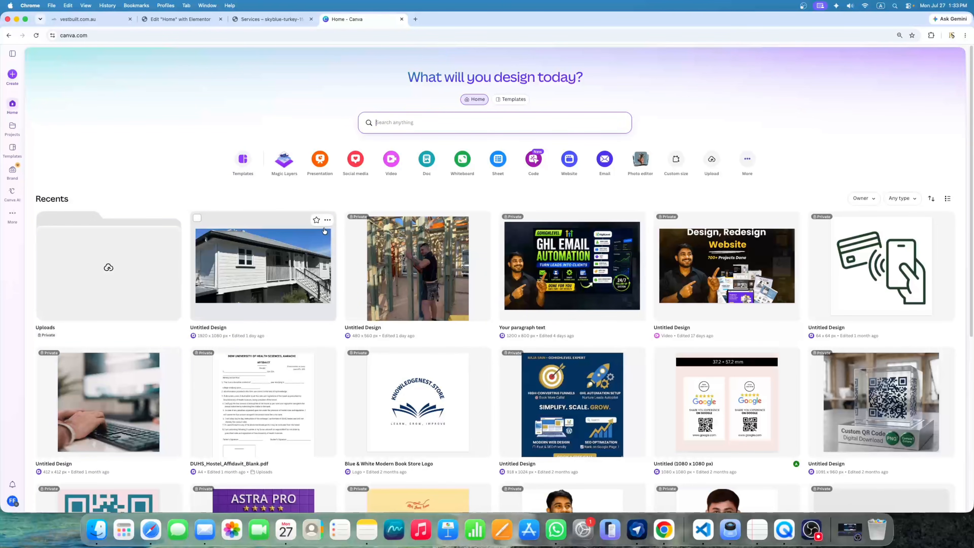
left_click(327, 222)
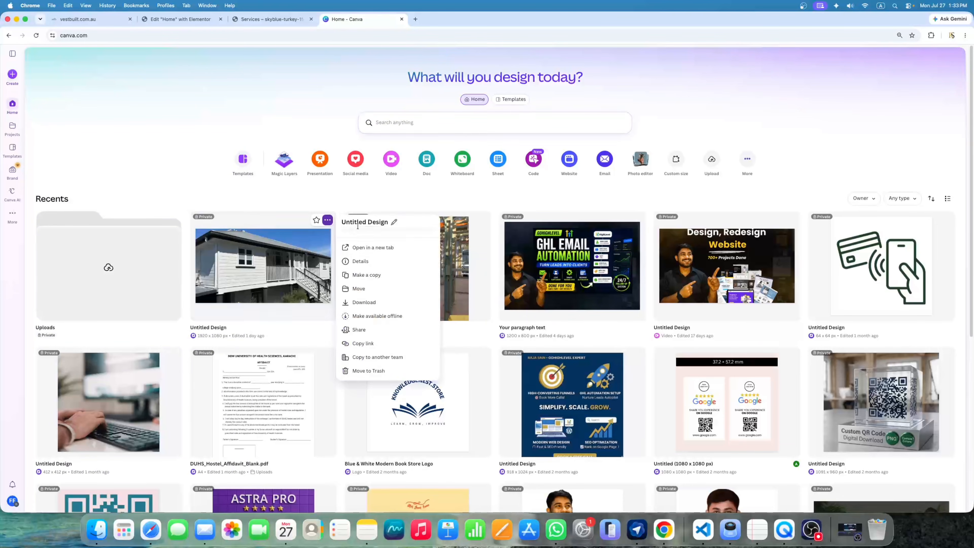
left_click(365, 307)
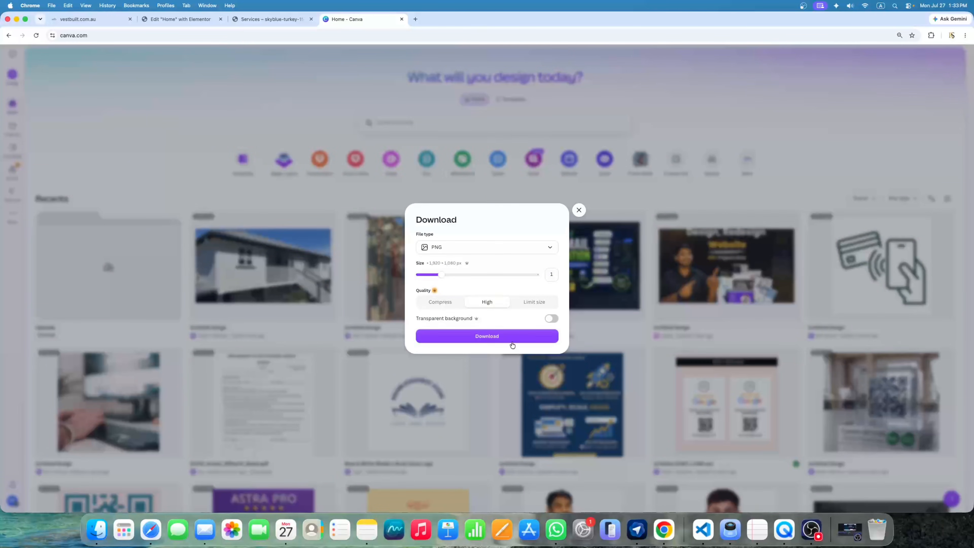
left_click(512, 337)
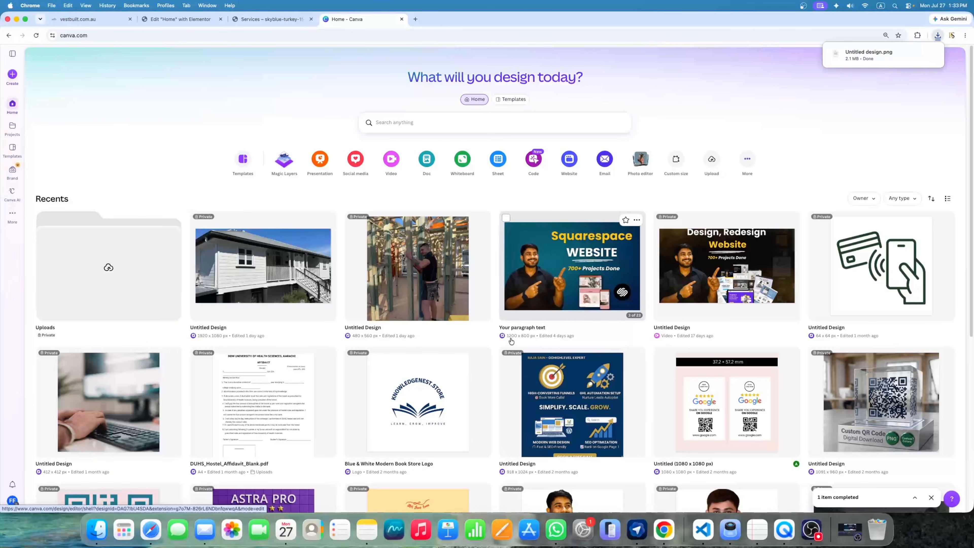
Back in the Elementor editor, drag Untitled design.png from Chrome's downloads into the hero background's media library
left_click(194, 23)
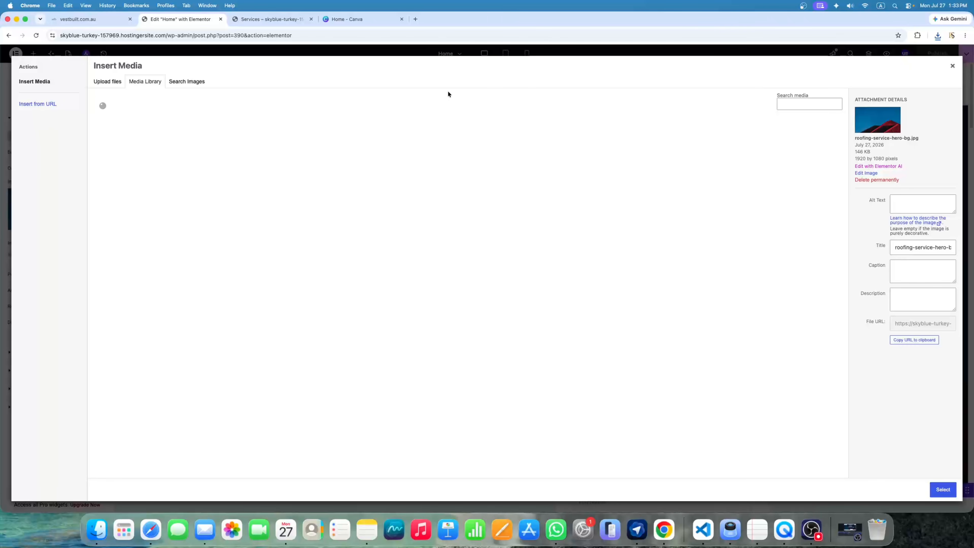
left_click(952, 66)
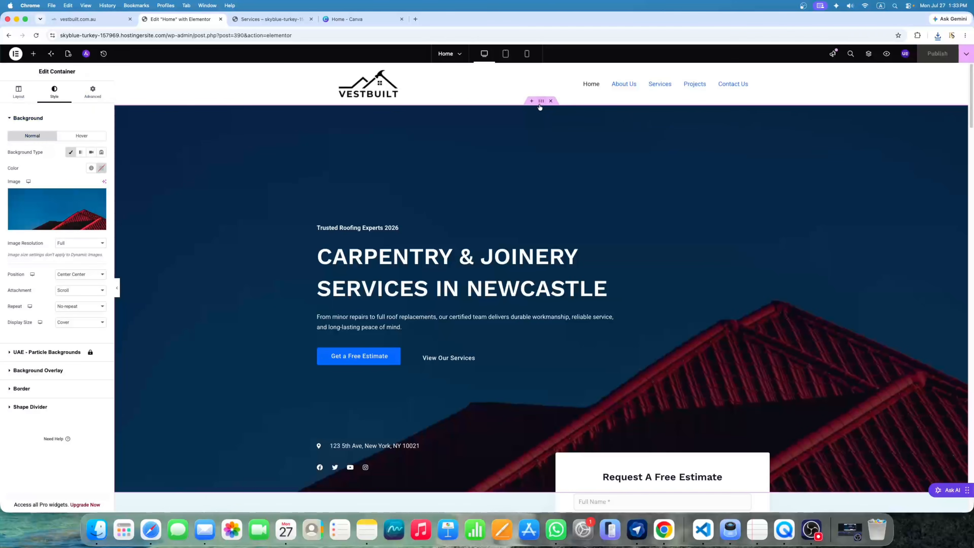
left_click(64, 230)
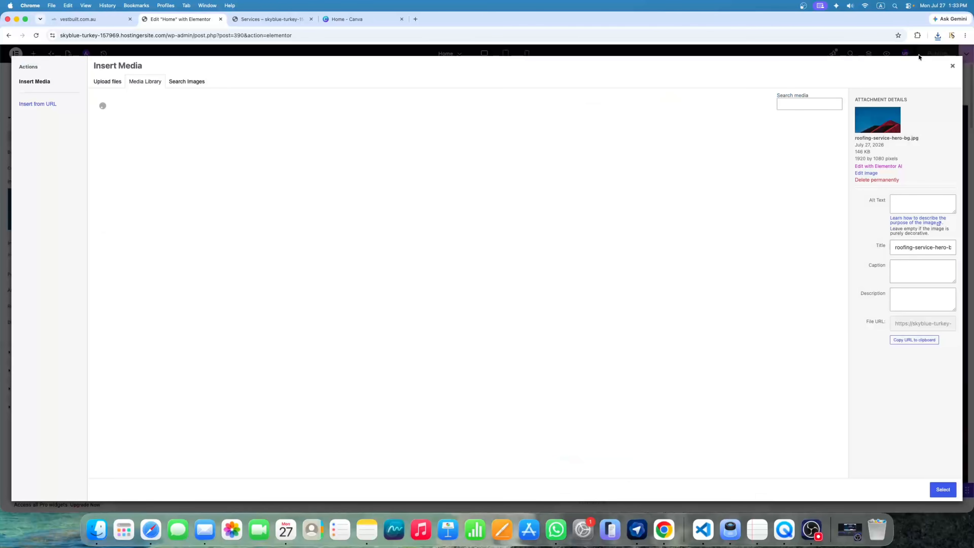
left_click(937, 35)
left_click_drag(870, 68, 459, 217)
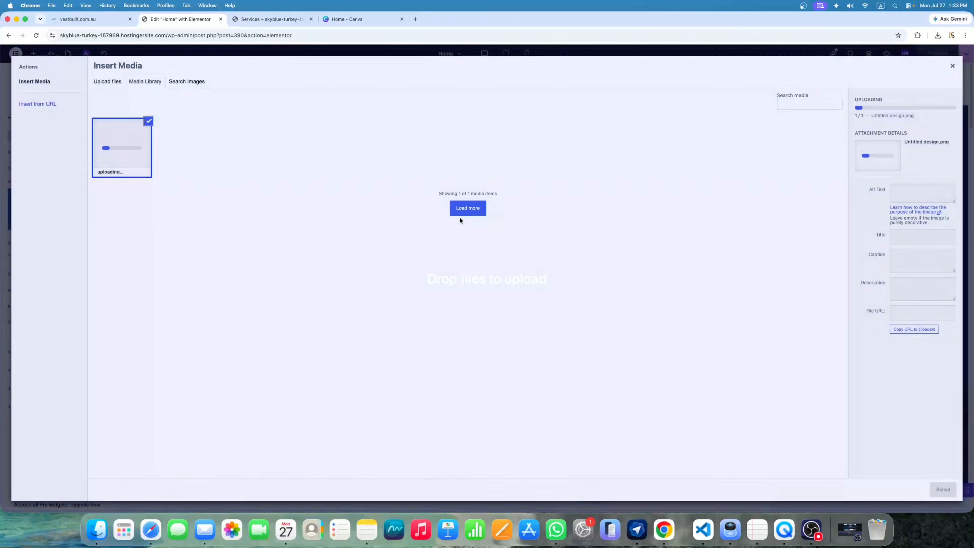
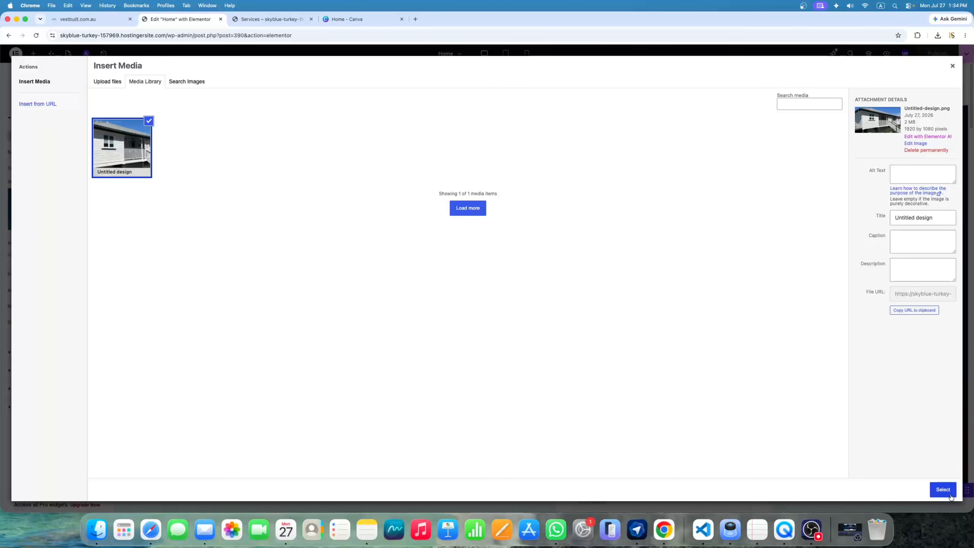
Apply the porch house photo as the hero background and preview the page with the panel hidden
left_click(943, 490)
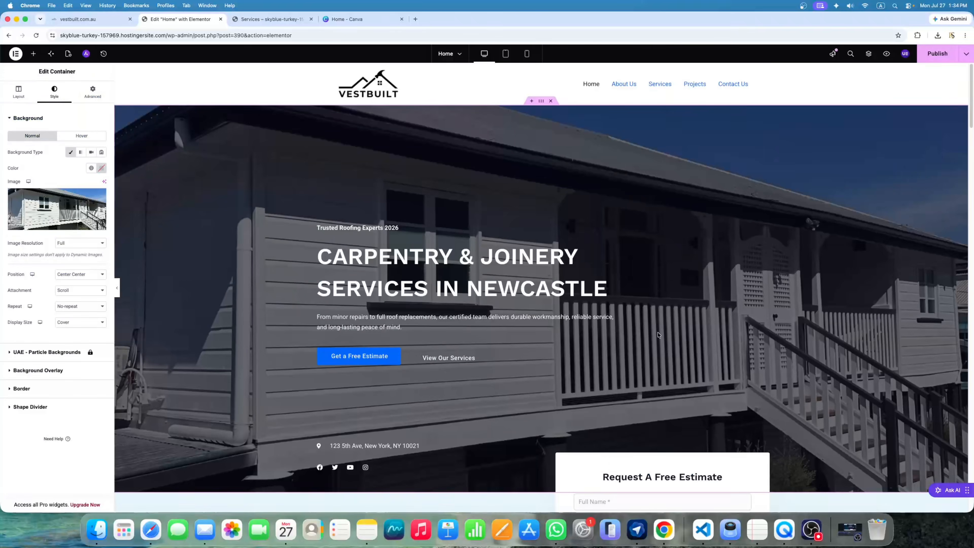
left_click(118, 288)
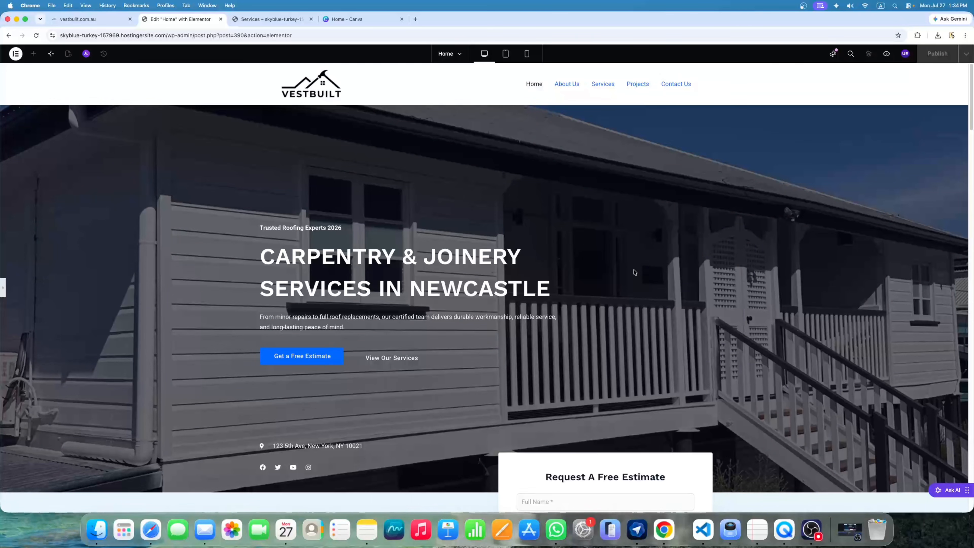
scroll(639, 276, "down", 2)
scroll(644, 282, "up", 2)
left_click(3, 287)
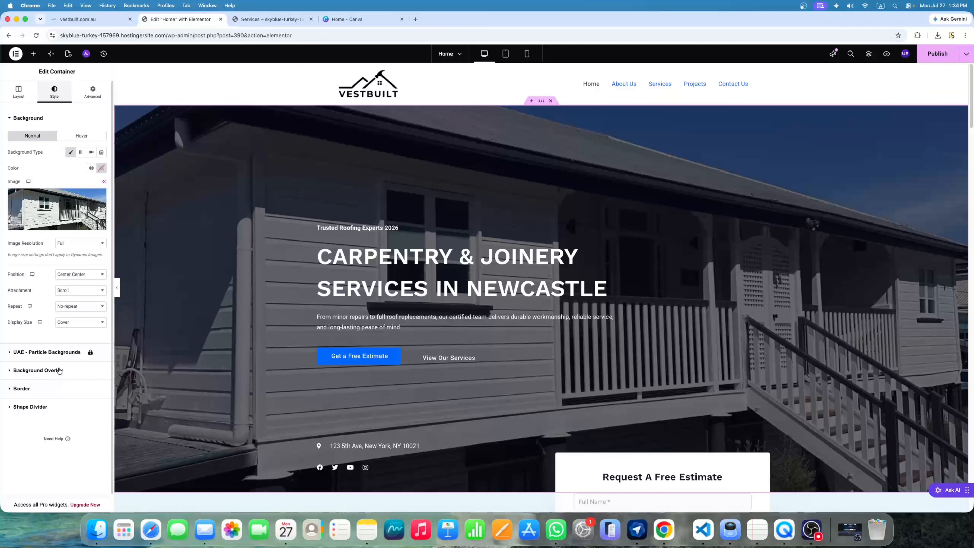
Drag the hero's Background Overlay opacity down to 0.61 and publish the Home page
left_click(50, 375)
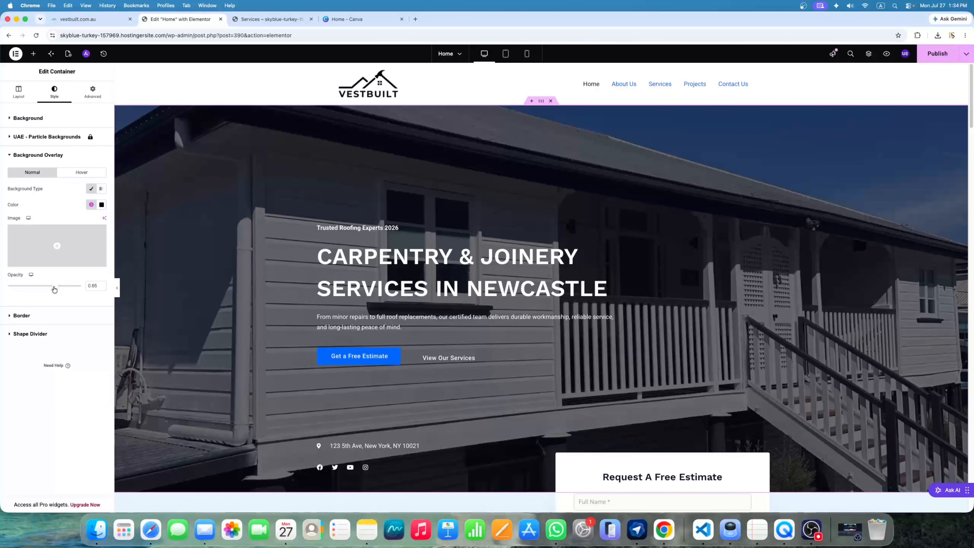
mouse_move(52, 289)
left_mouse_down()
mouse_move(10, 290)
mouse_move(52, 292)
left_mouse_up()
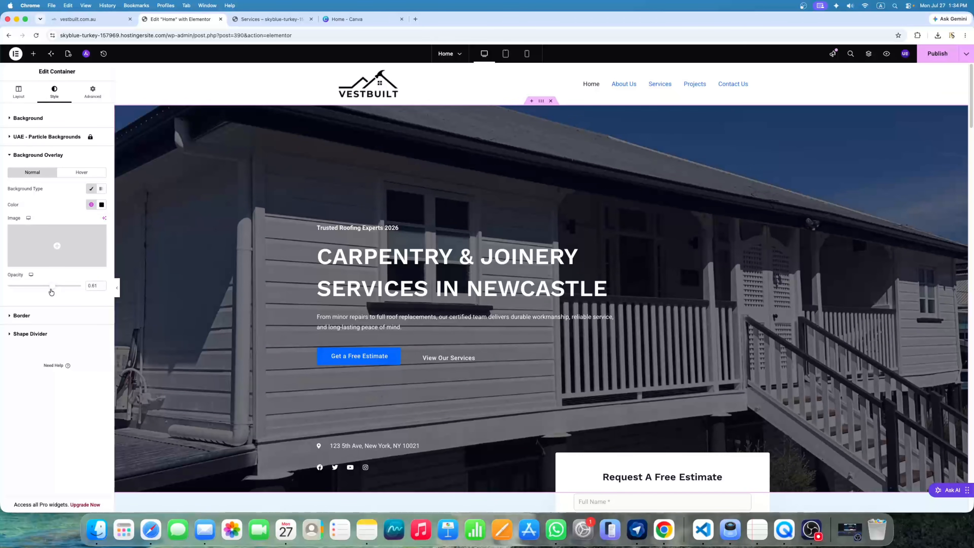
scroll(422, 345, "down", 3)
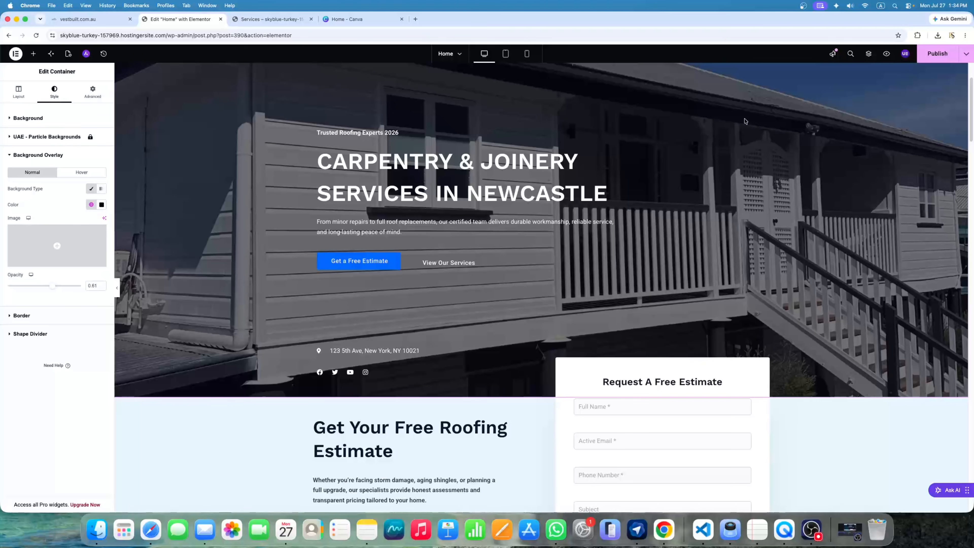
left_click(936, 55)
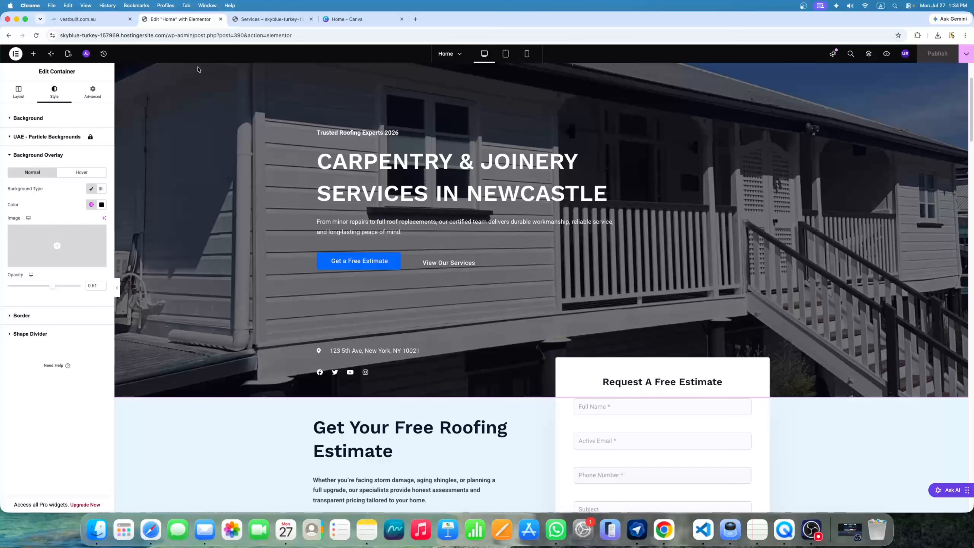
left_click(268, 24)
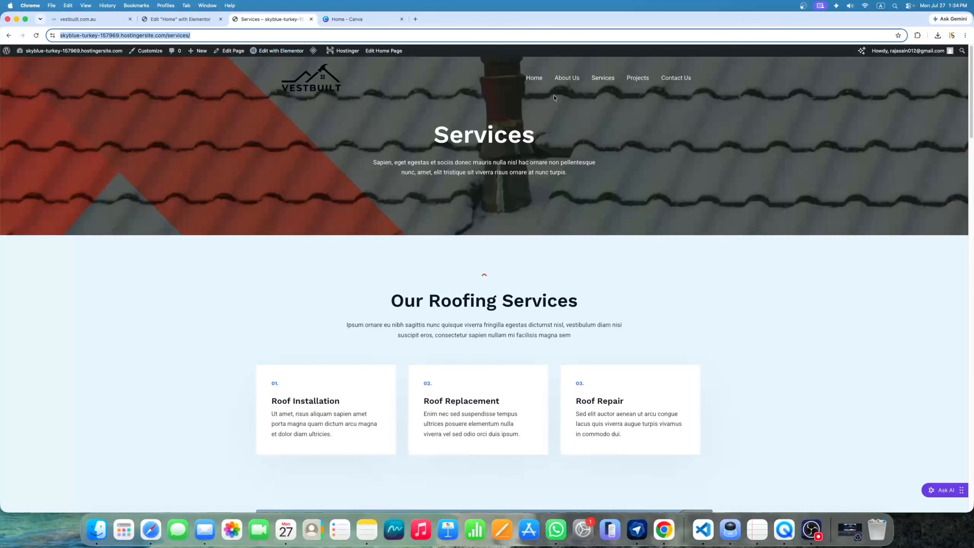
left_click(533, 80)
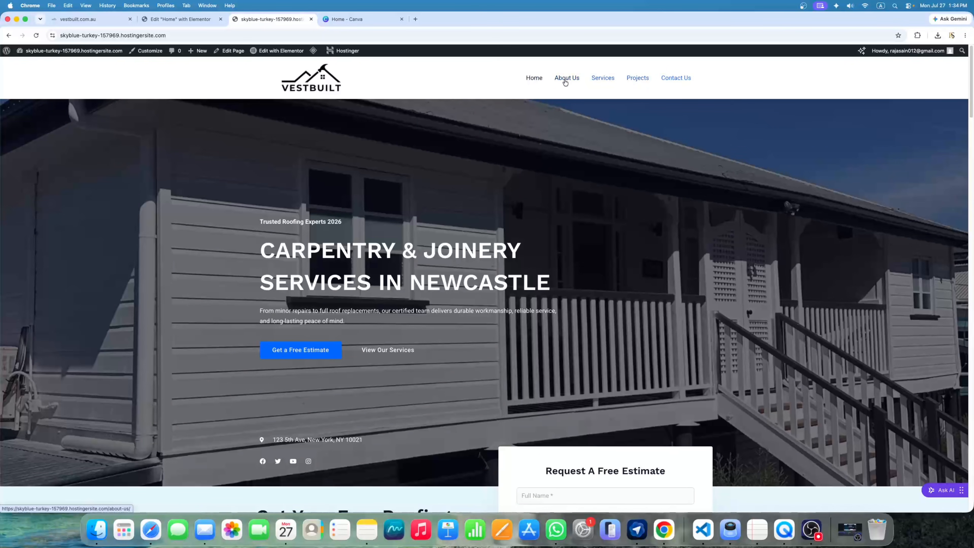
scroll(478, 187, "down", 1)
scroll(272, 212, "up", 1)
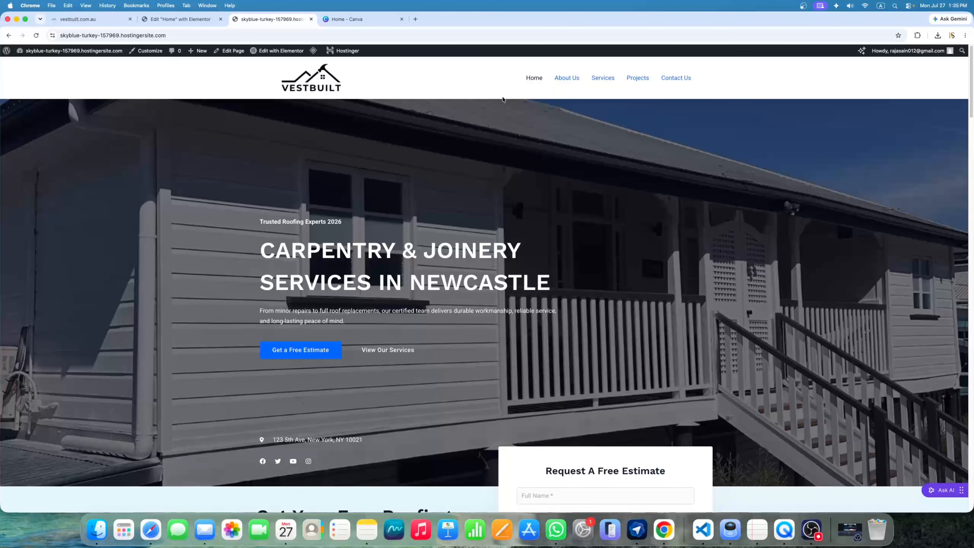
scroll(495, 157, "down", 1)
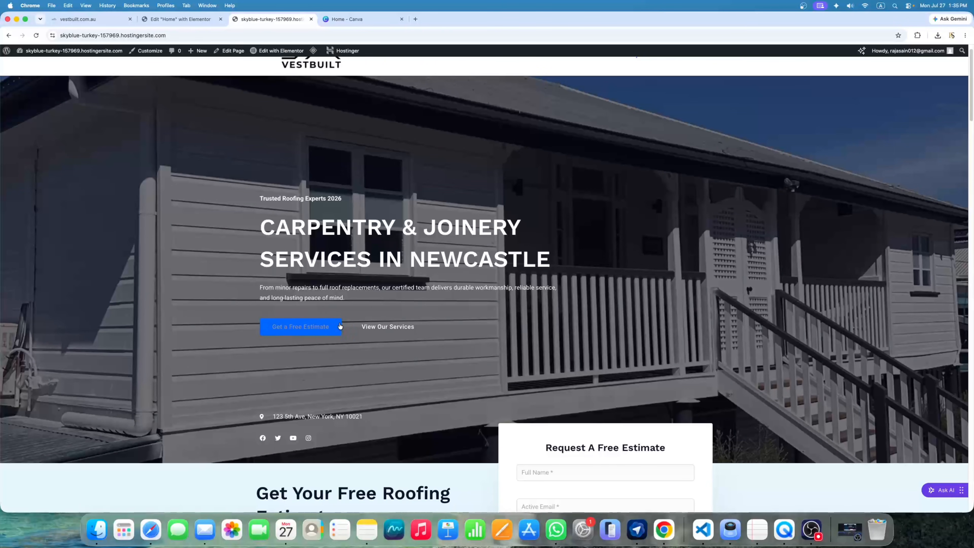
left_click(328, 329)
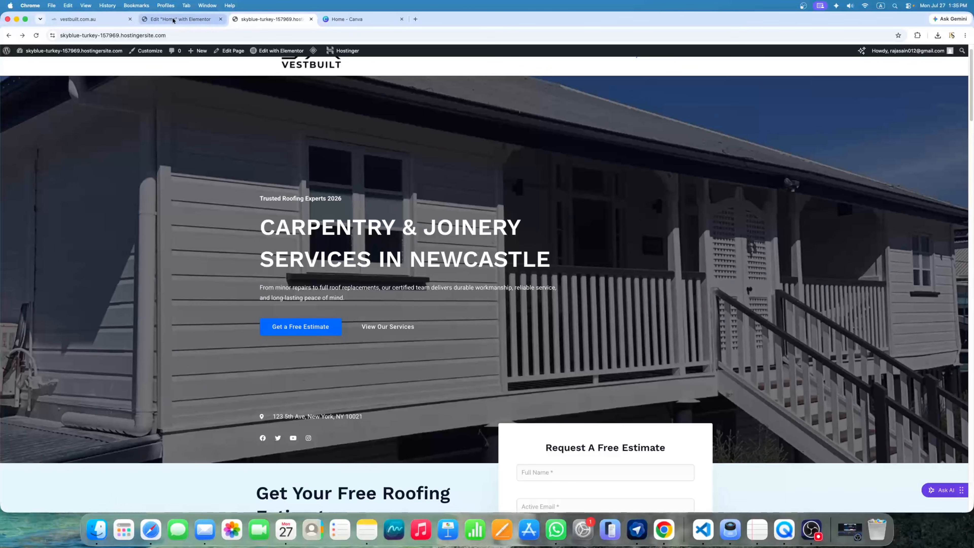
left_click(180, 18)
scroll(620, 161, "down", 6)
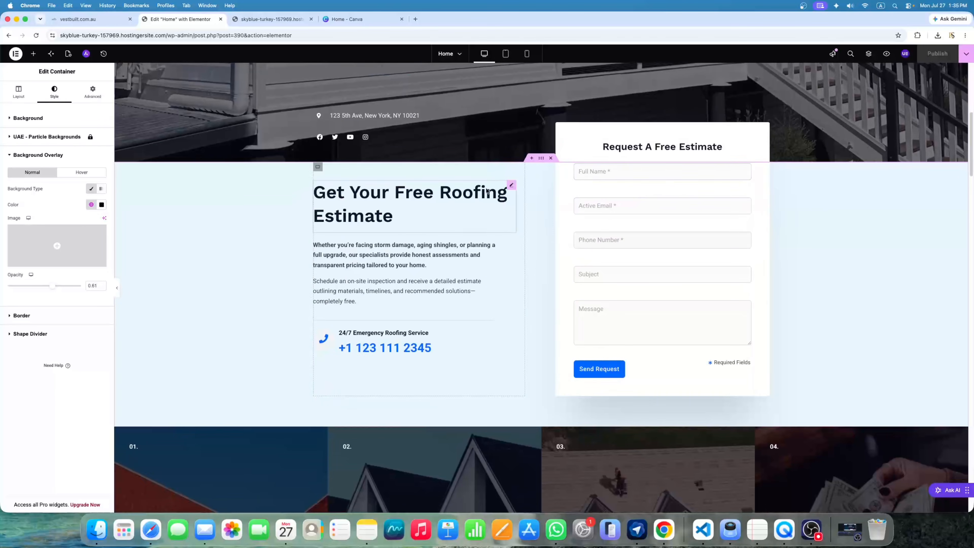
Review the Free Roofing Estimate texts and change the emergency phone number to +000000000
left_click(511, 186)
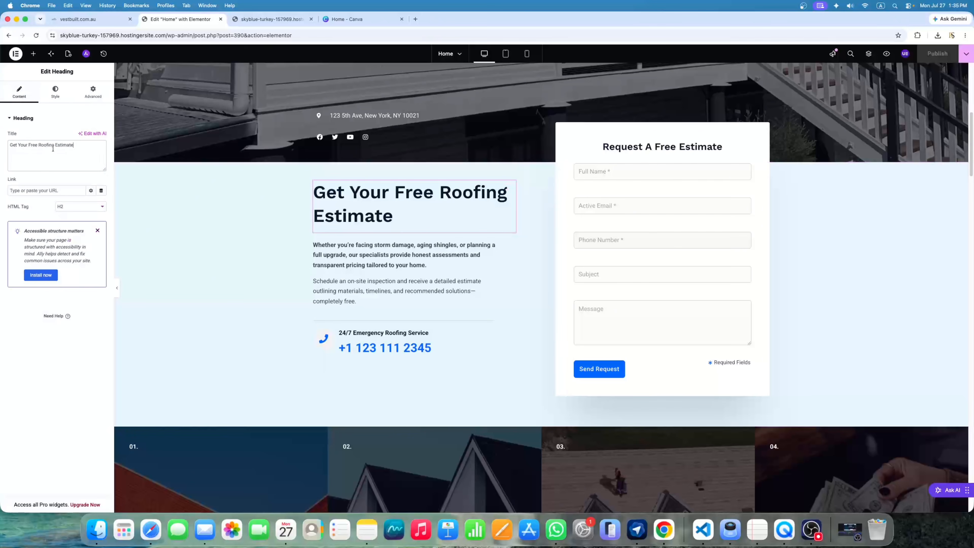
left_click_drag(73, 145, 9, 144)
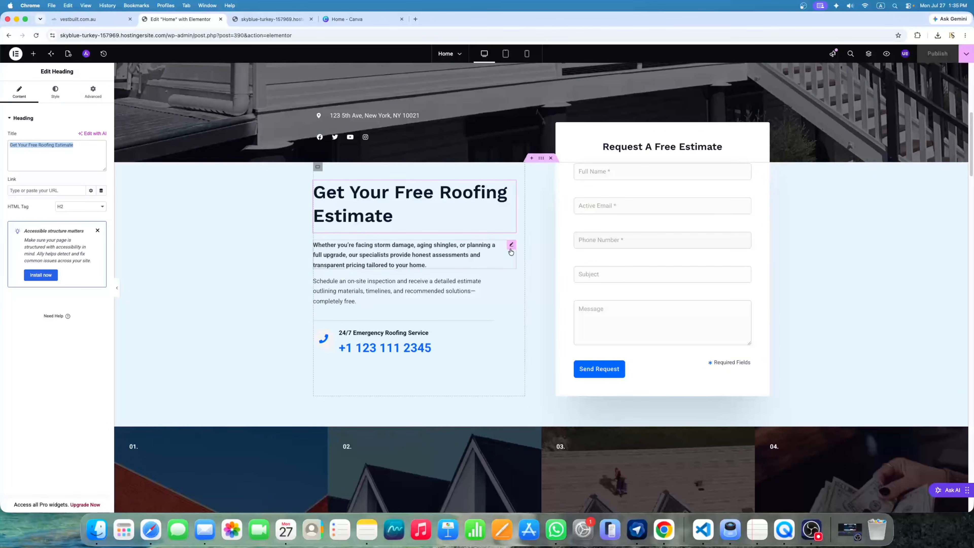
left_click(512, 247)
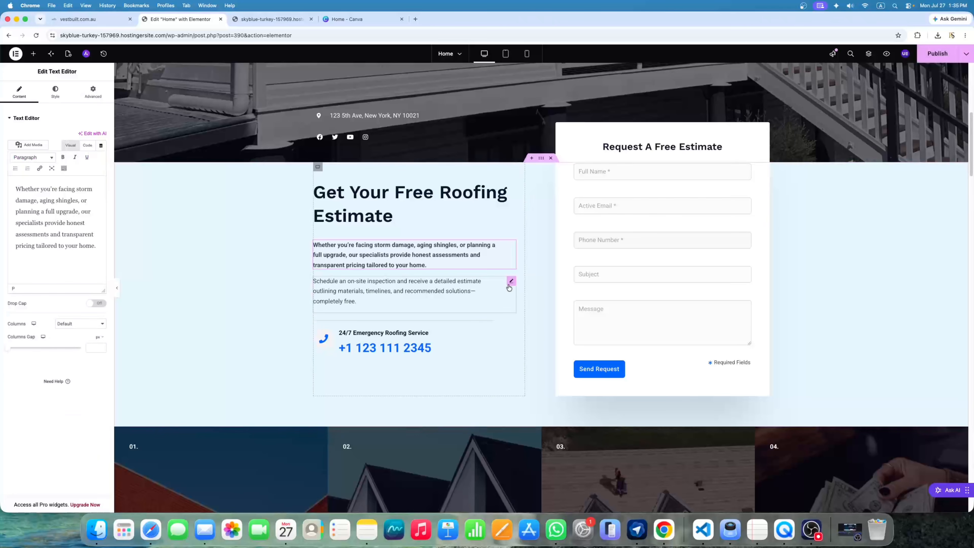
left_click(511, 282)
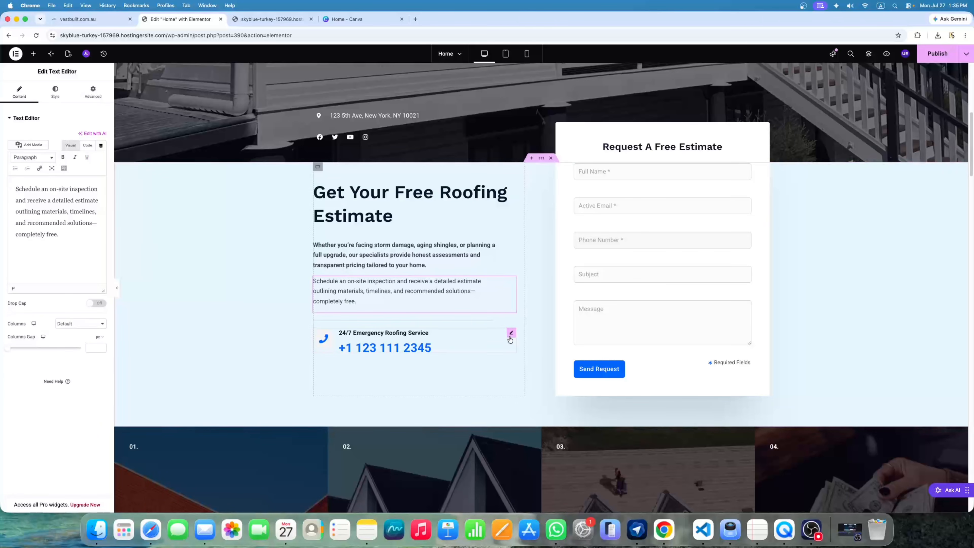
left_click(511, 334)
left_click_drag(33, 262, 14, 257)
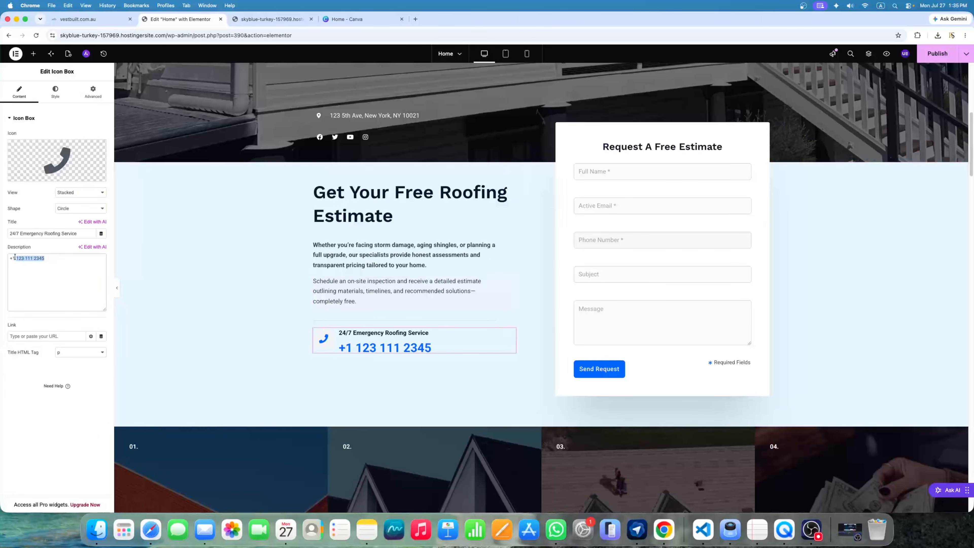
key("BackSpace")
type("0")
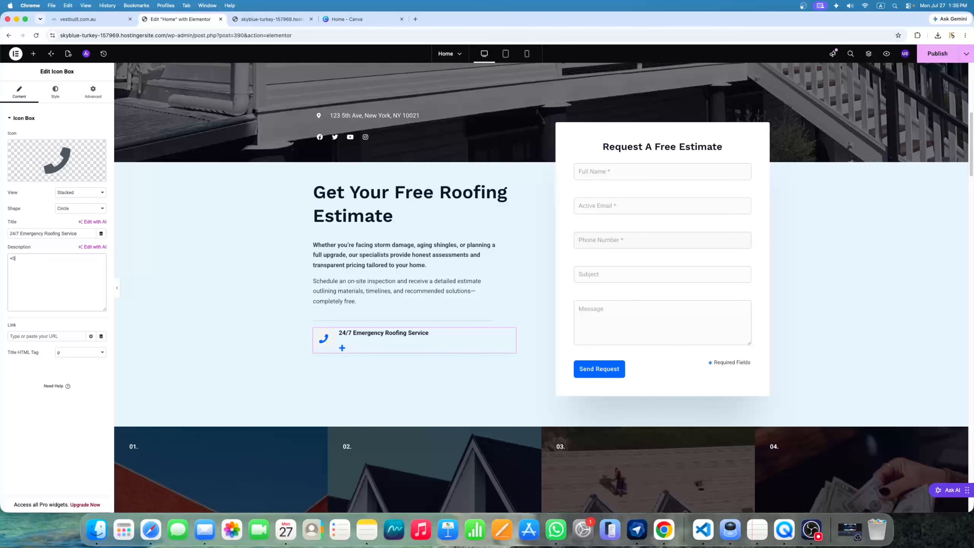
type("00000000")
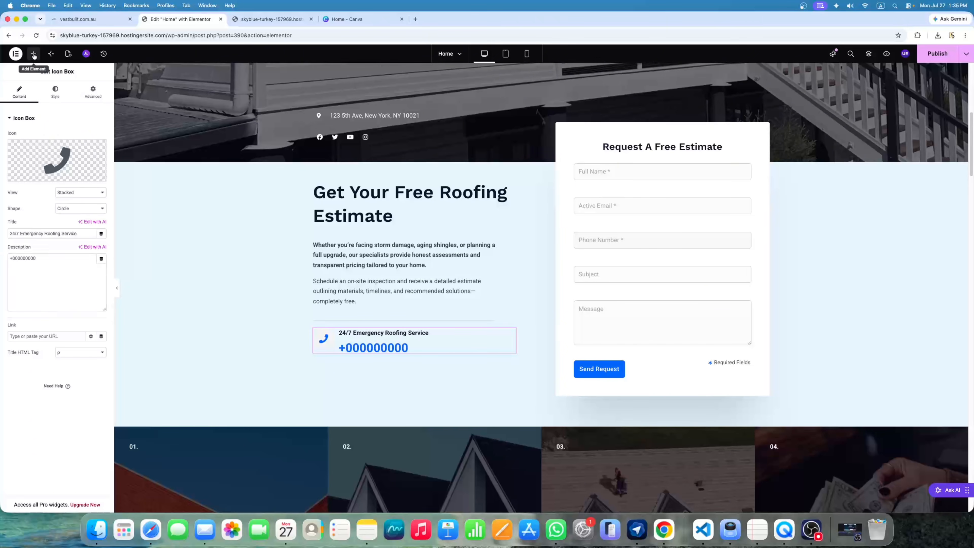
Add a test Text Editor widget above the phone box, then delete it
left_click(34, 54)
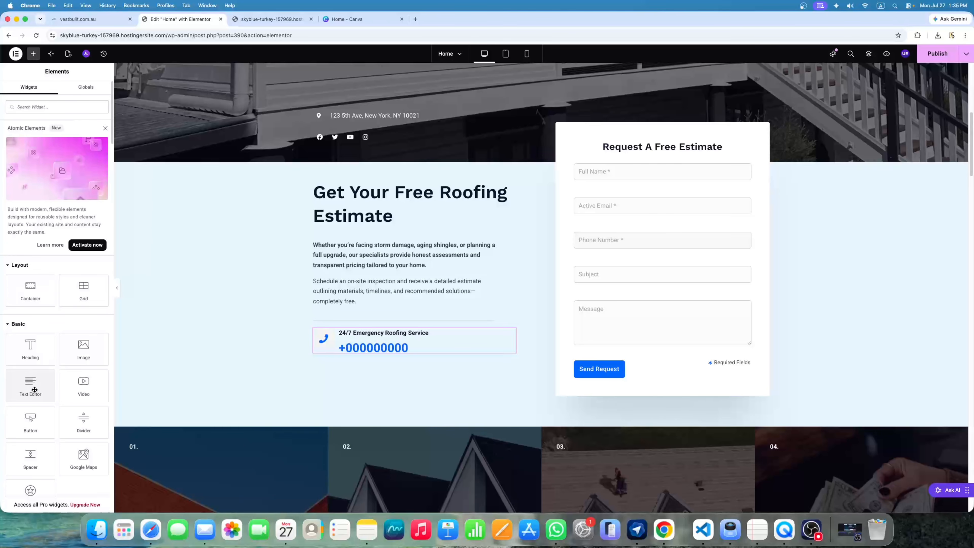
left_click_drag(33, 390, 349, 305)
left_click_drag(49, 235, 17, 182)
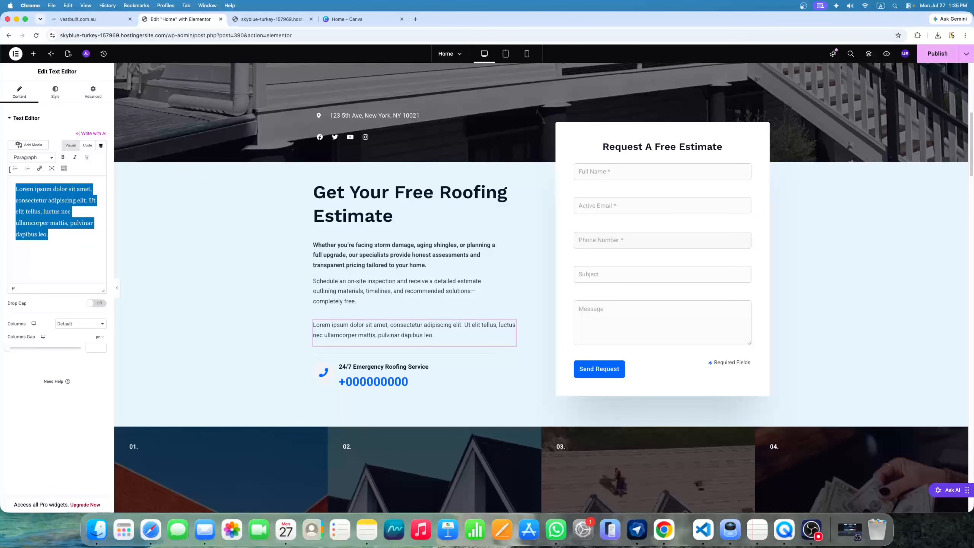
left_click(69, 238)
left_click_drag(69, 238, 15, 191)
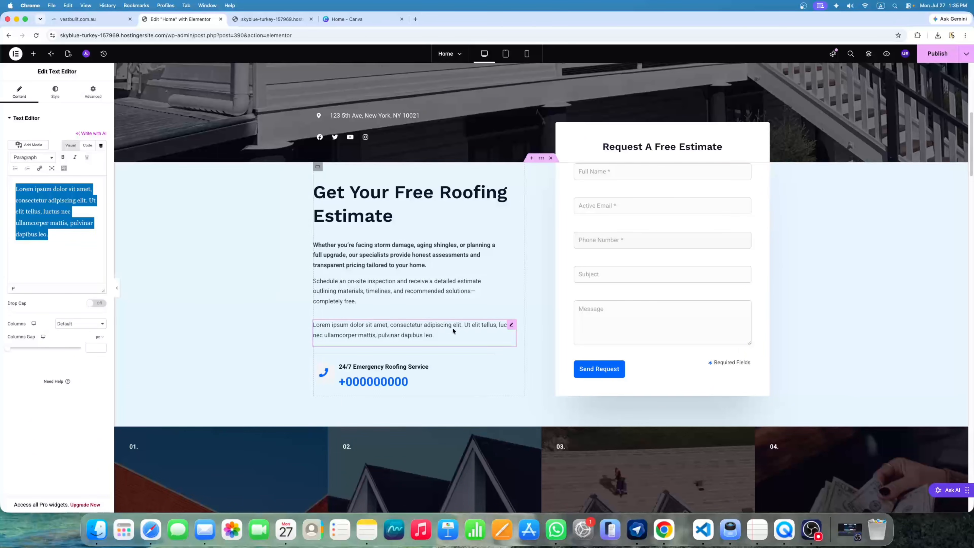
right_click(511, 327)
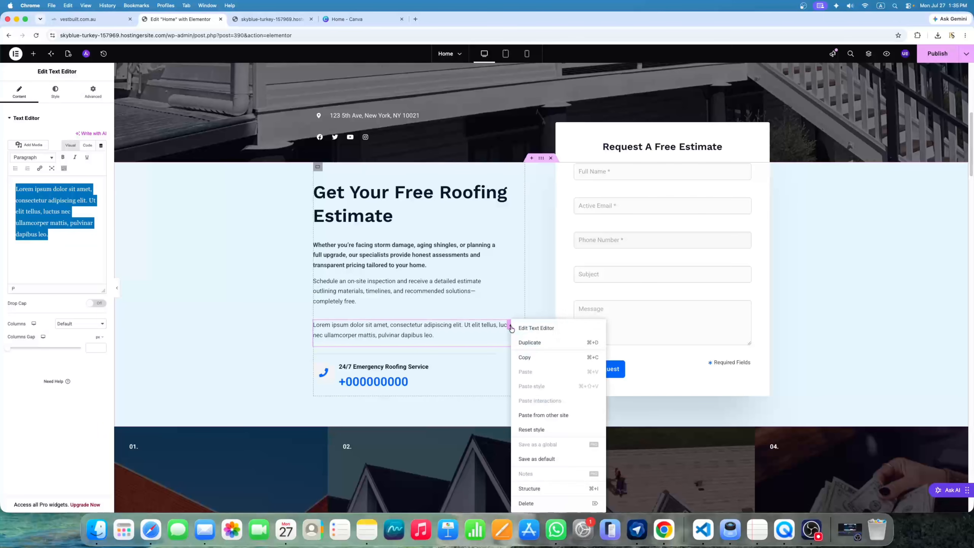
left_click(537, 505)
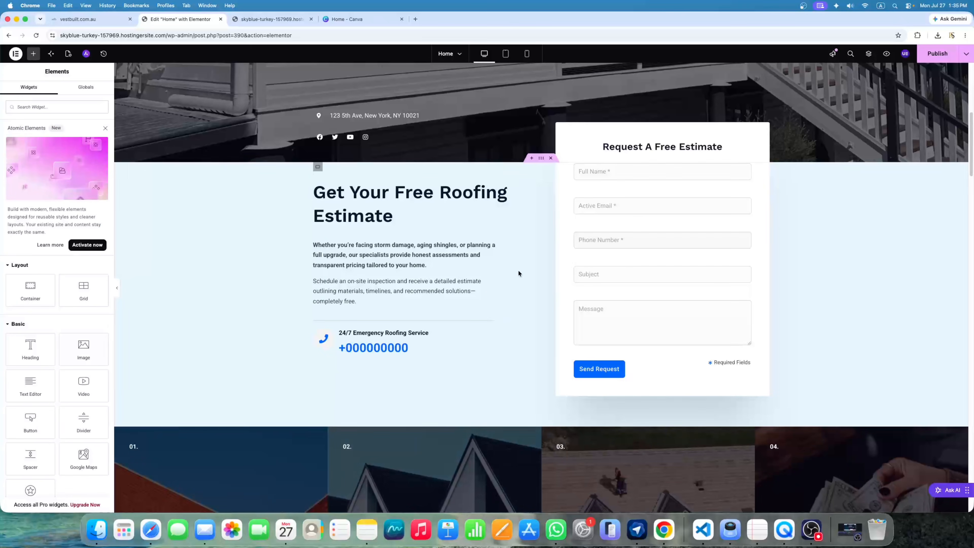
Duplicate the on-site inspection paragraph, delete the copy, and publish the Home page
right_click(511, 286)
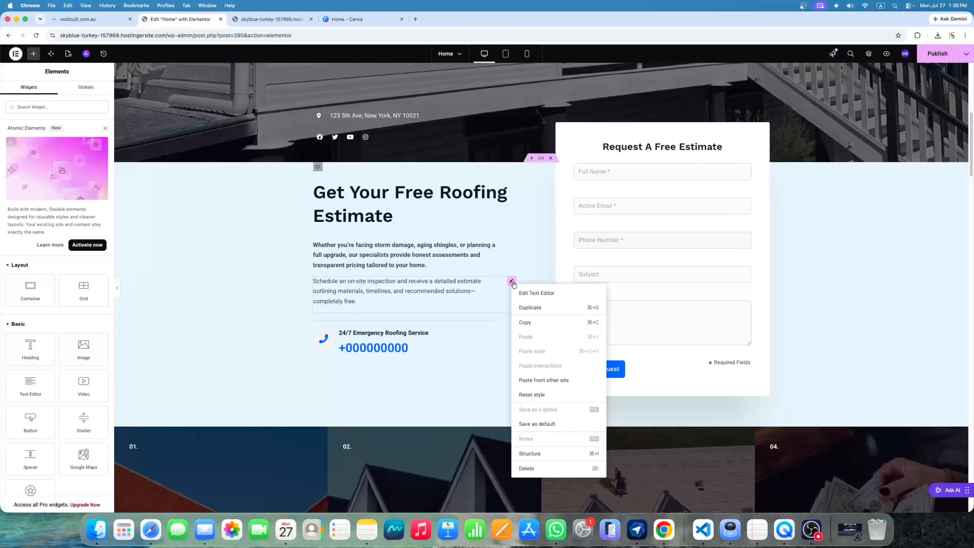
left_click(536, 309)
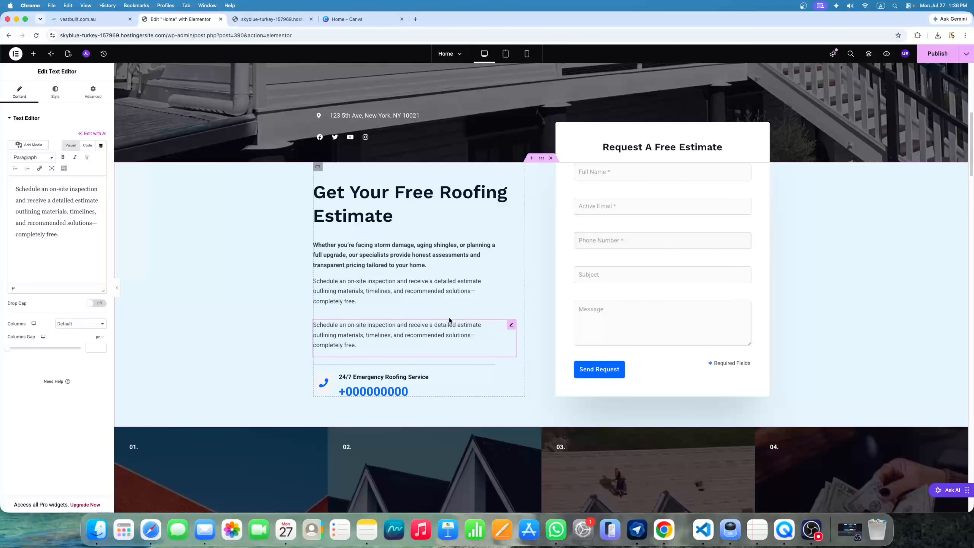
right_click(514, 326)
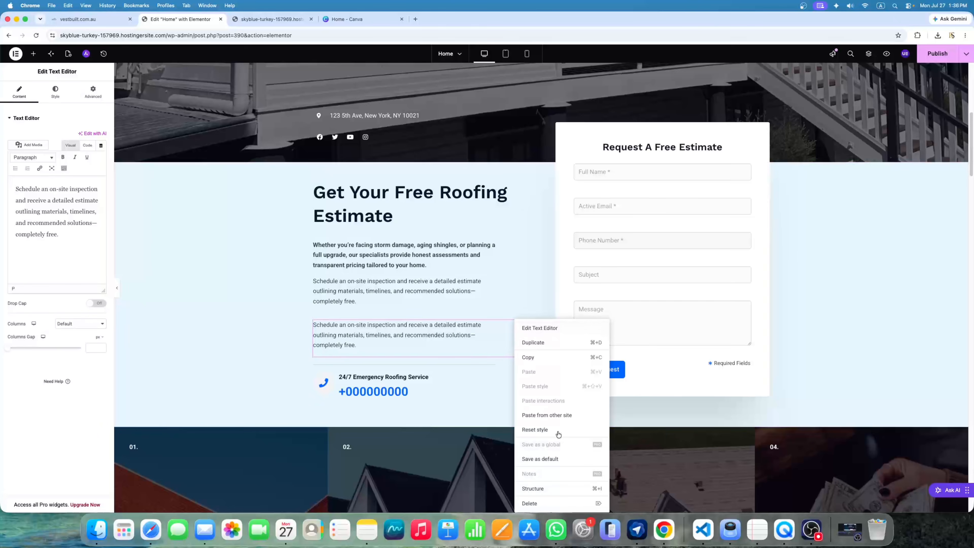
left_click(551, 503)
scroll(668, 294, "down", 1)
scroll(669, 294, "down", 4)
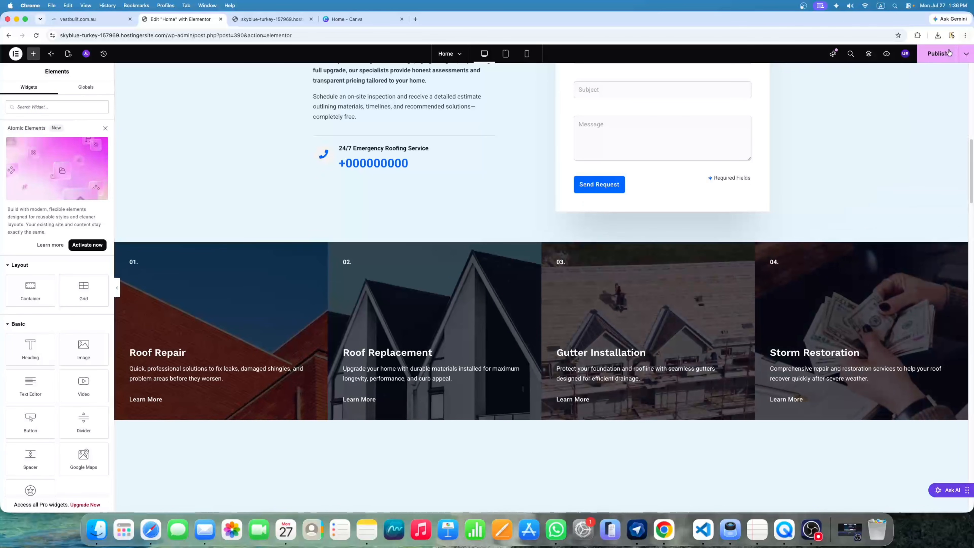
left_click(937, 53)
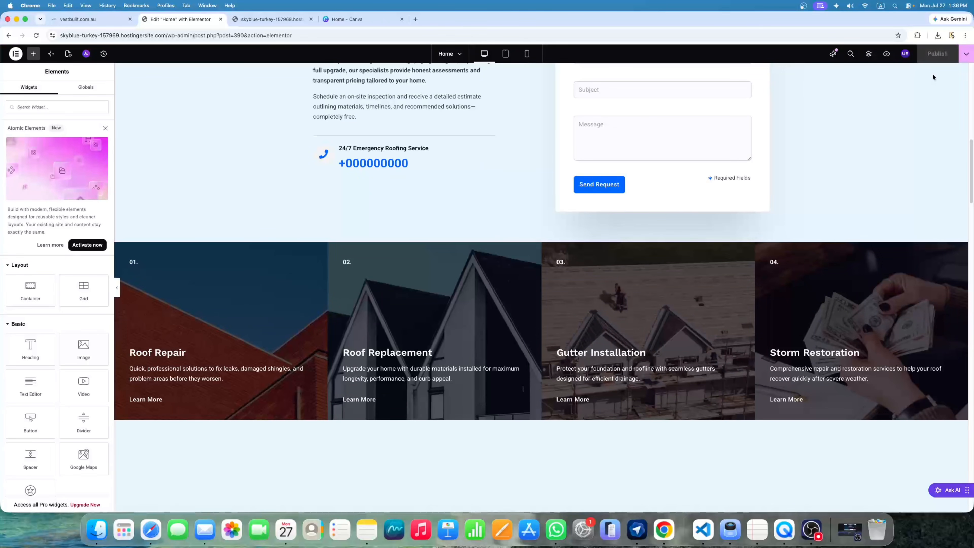
Look through the Roof Repair card's 01. heading, title, description and Learn More settings
scroll(932, 77, "down", 1)
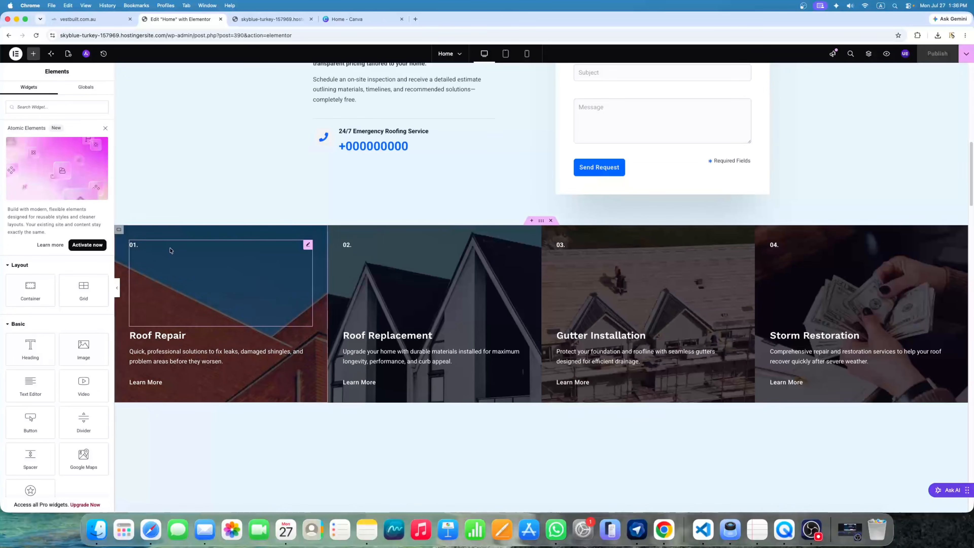
left_click(307, 246)
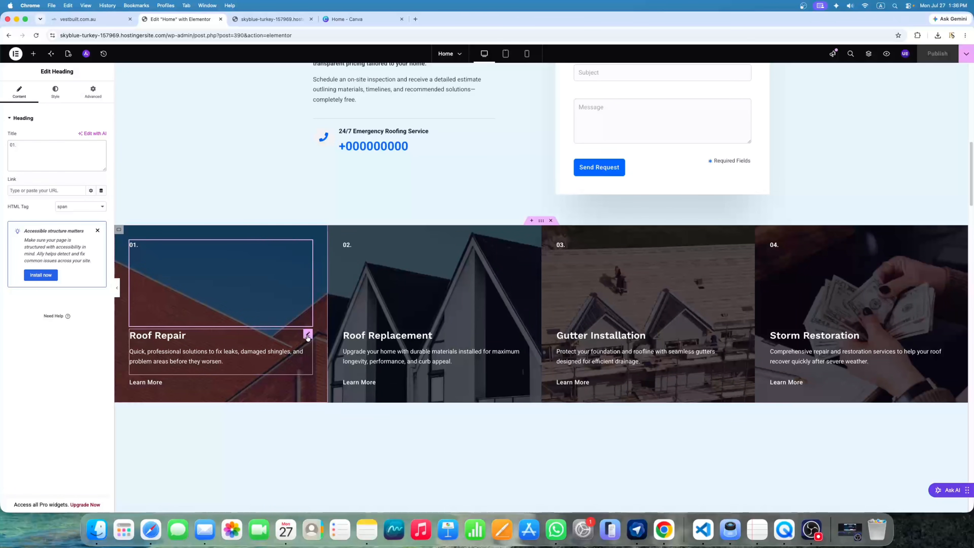
left_click(308, 335)
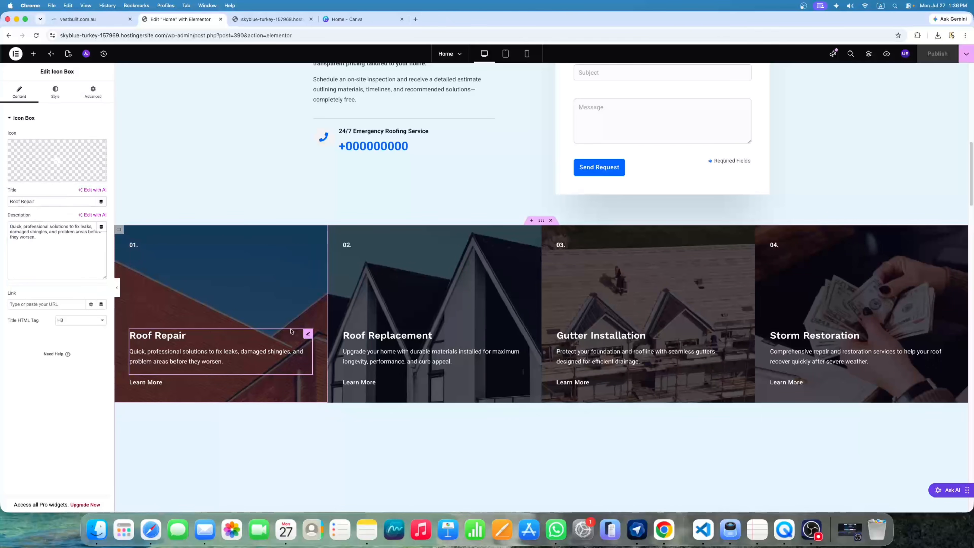
left_click_drag(56, 202, 15, 199)
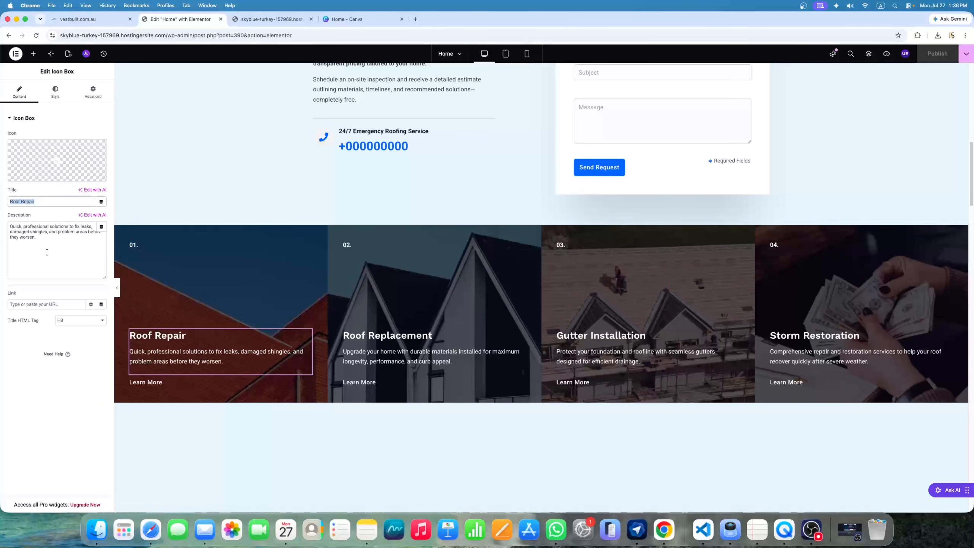
left_click_drag(46, 252, 14, 227)
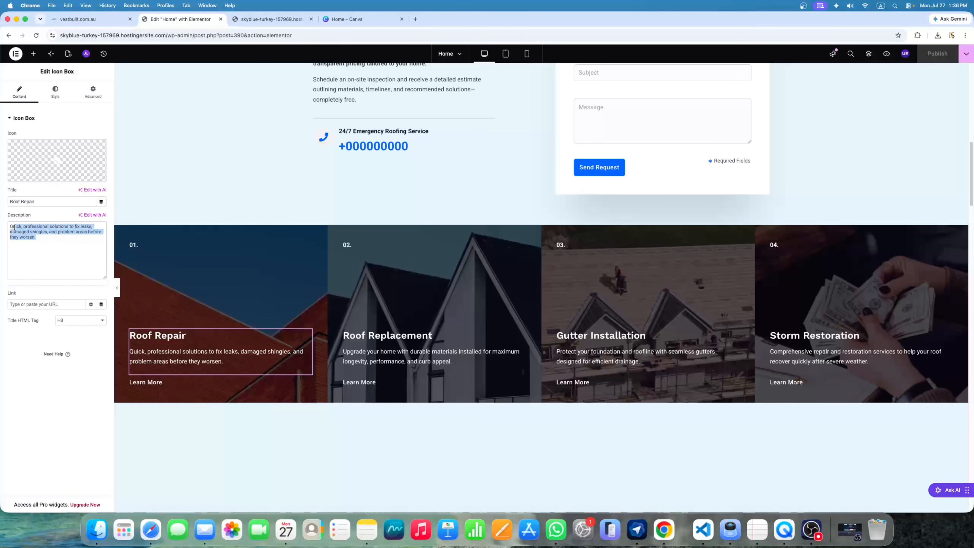
left_click(29, 242)
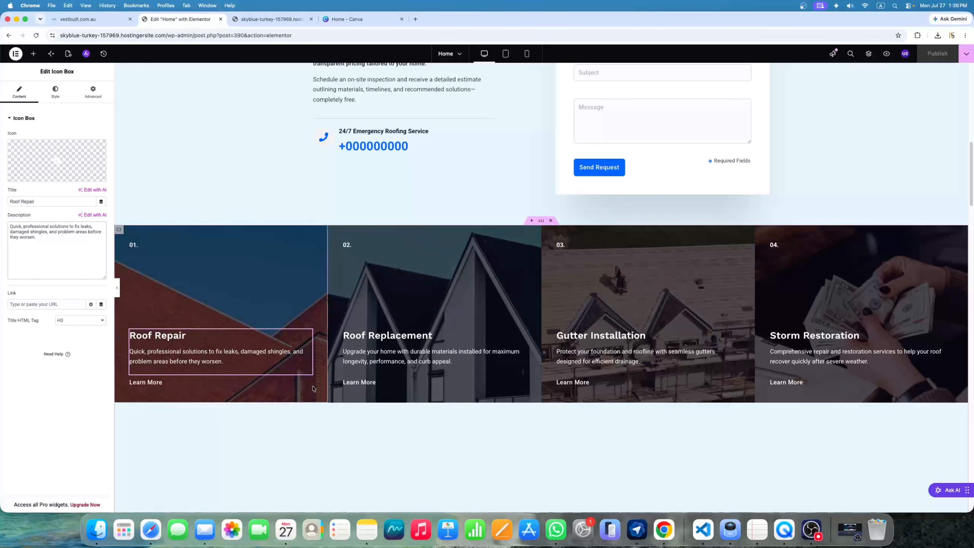
left_click(305, 385)
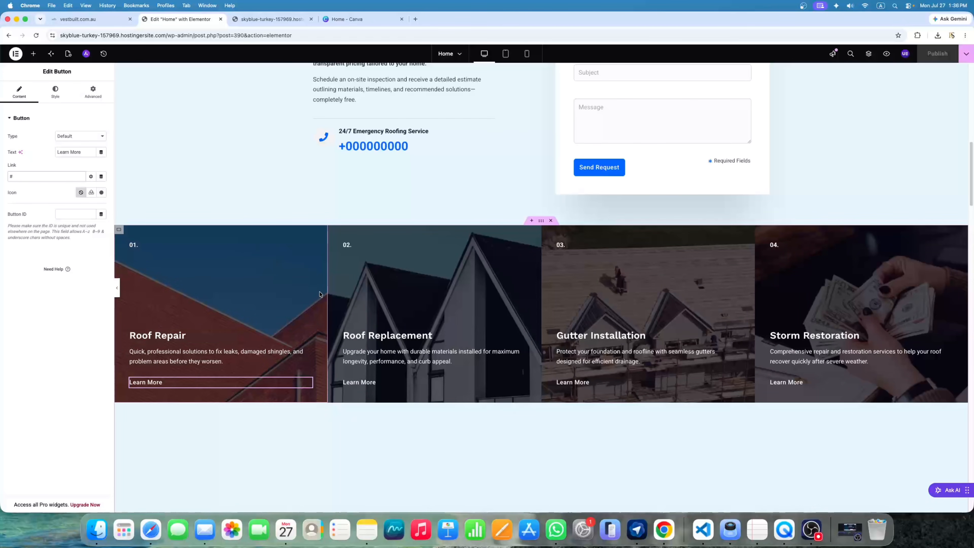
Open the Roof Repair column's Style > Background and bring up the media library
left_click(119, 232)
left_click(54, 92)
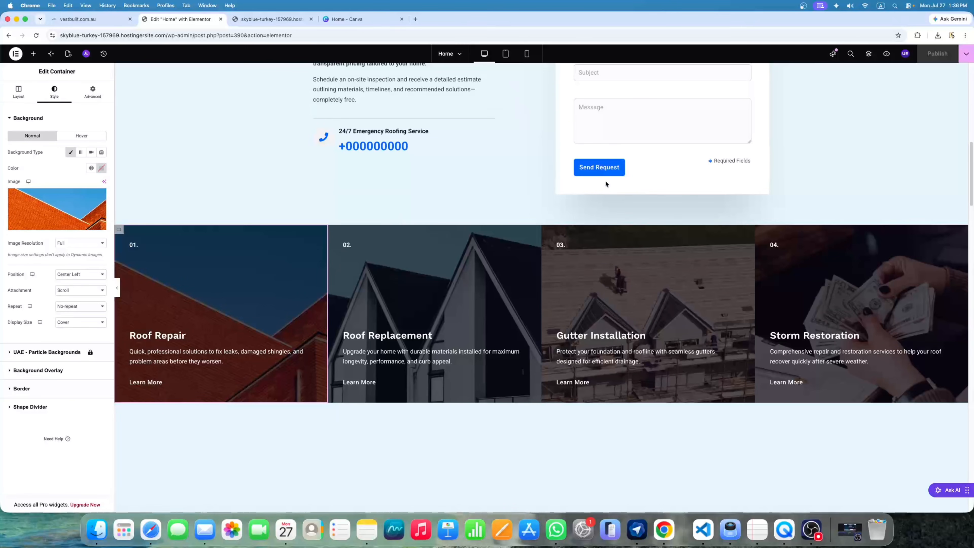
scroll(605, 183, "up", 10)
scroll(490, 183, "down", 10)
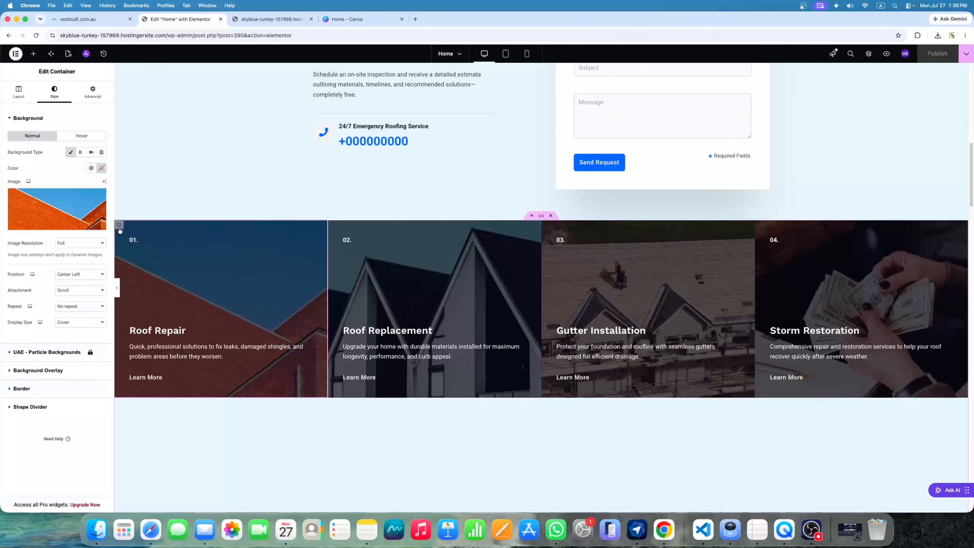
left_click(55, 217)
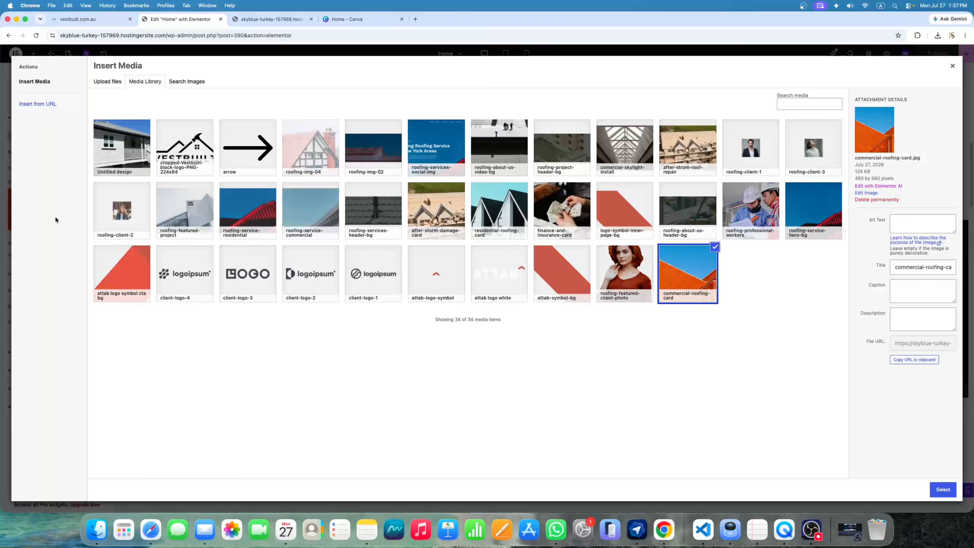
left_click(356, 19)
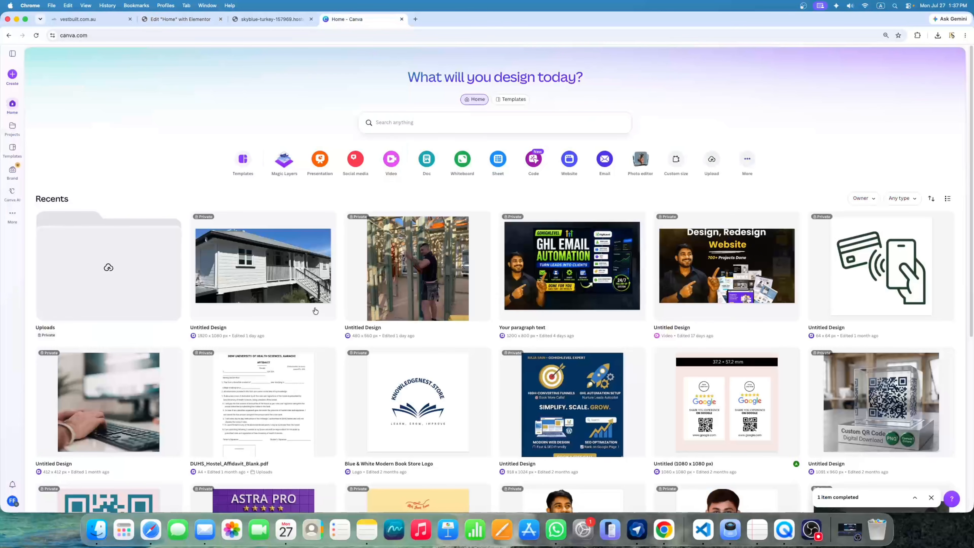
Download the renovation photo 691e39666ea2f835c48f329a_20230820_140734.jpg from Canva's Uploads
left_click(153, 284)
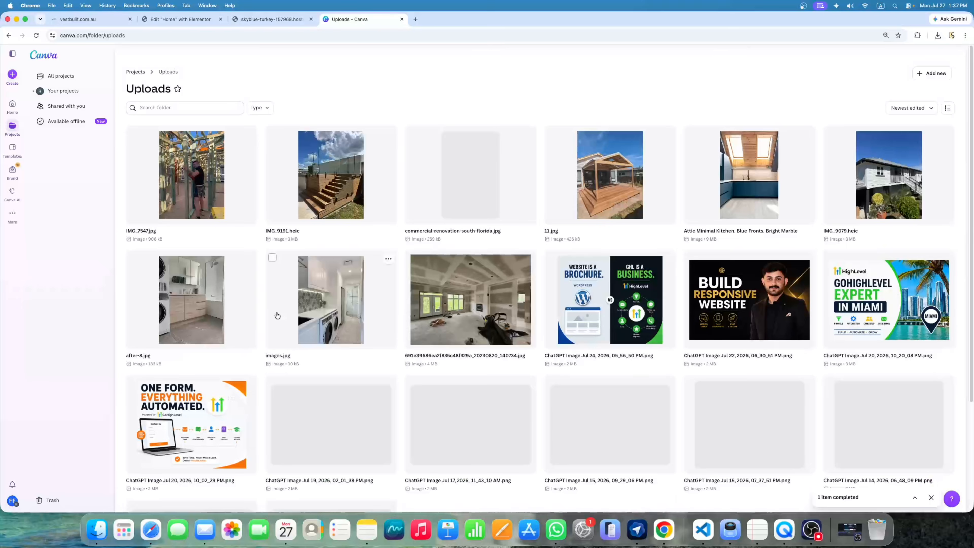
left_click(528, 259)
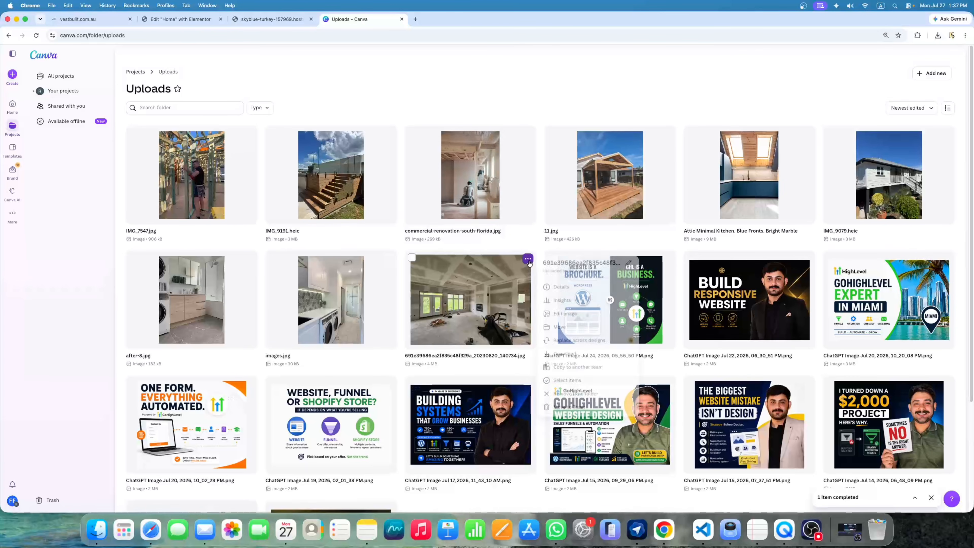
left_click(571, 354)
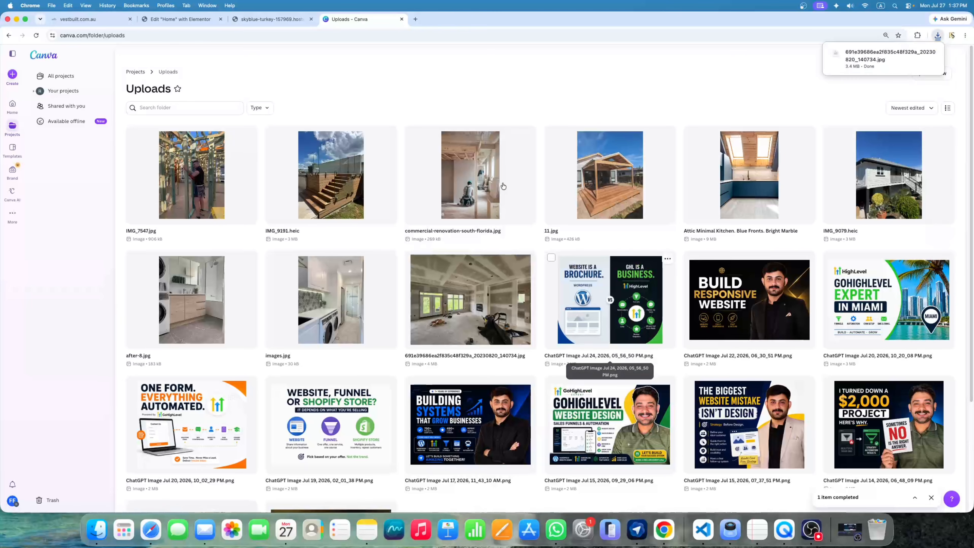
left_click(269, 22)
left_click(185, 23)
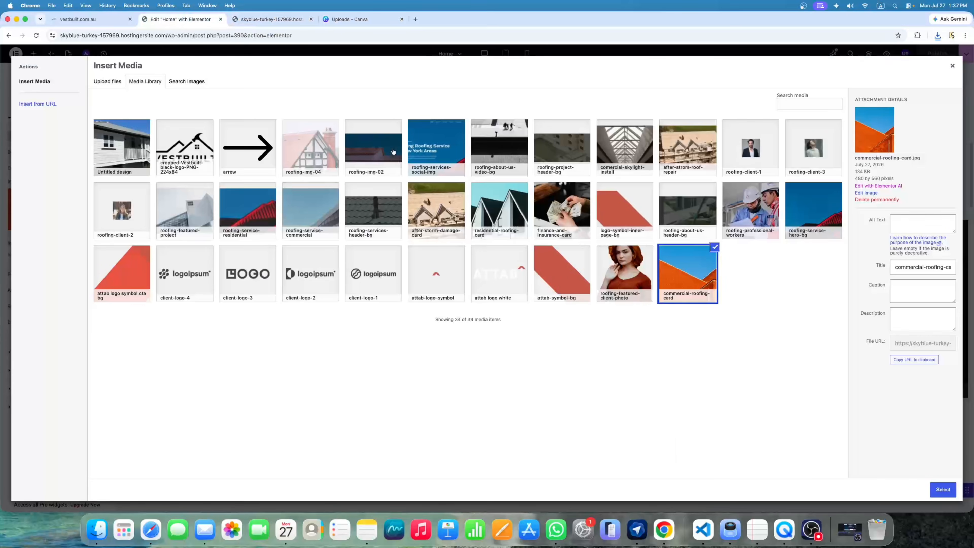
Drag 691e39666ea2f835c48f329a_20230820_140734.jpg from Chrome's downloads into the Insert Media library
left_click(937, 35)
left_click_drag(876, 74, 457, 90)
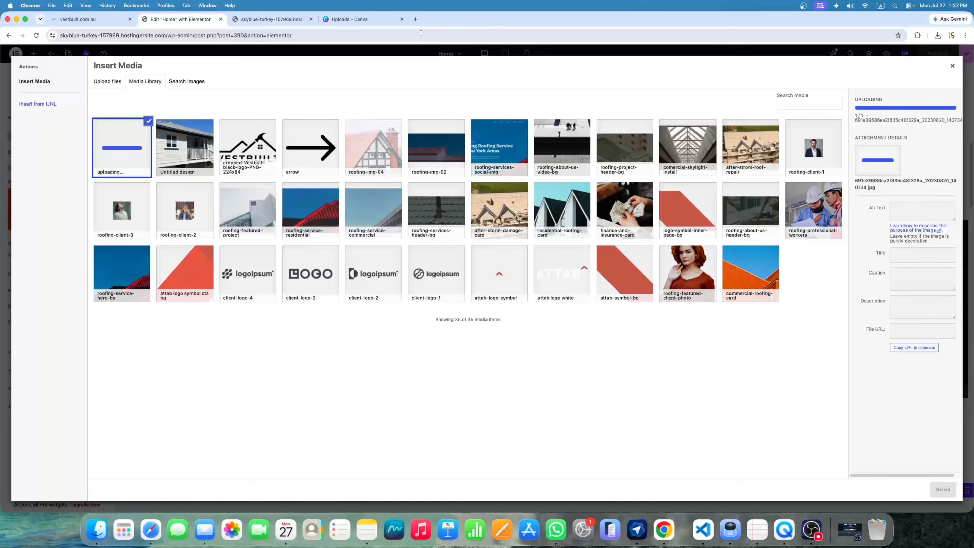
Open rajasain.com in a new tab and look over its contact form and footer
left_click(416, 20)
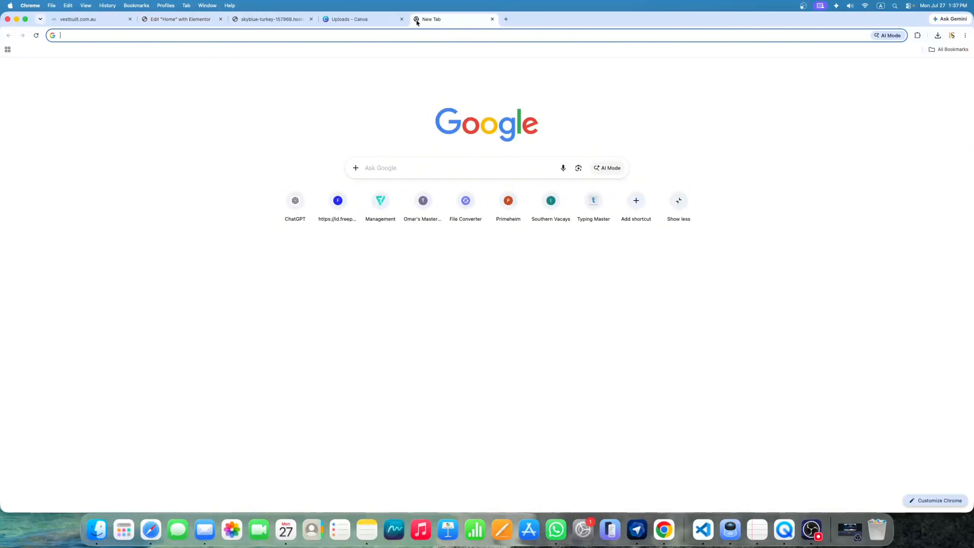
type("r")
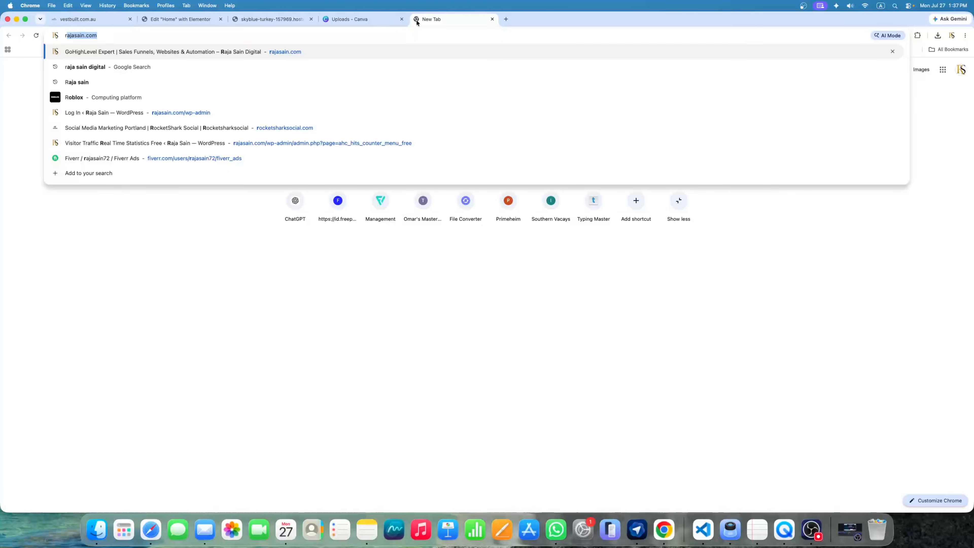
key("Return")
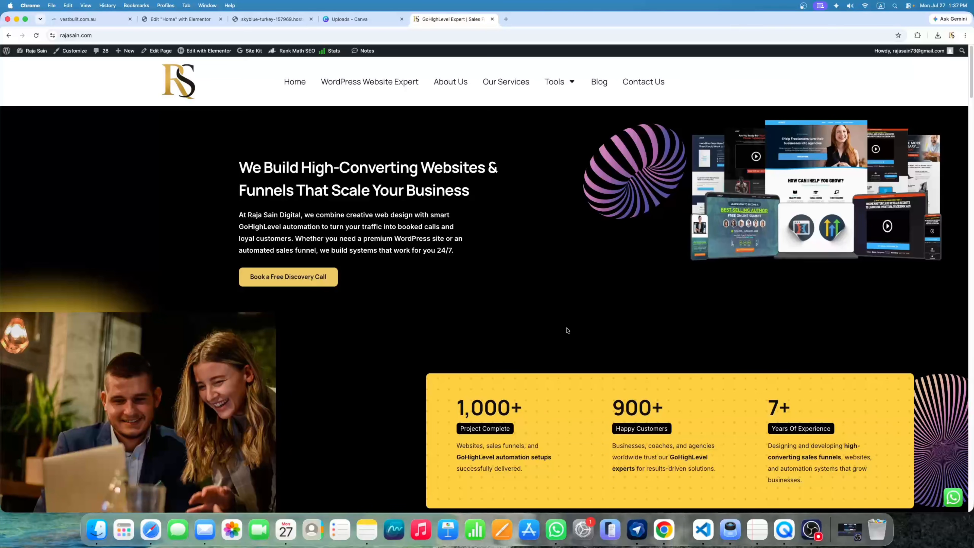
scroll(566, 330, "down", 15)
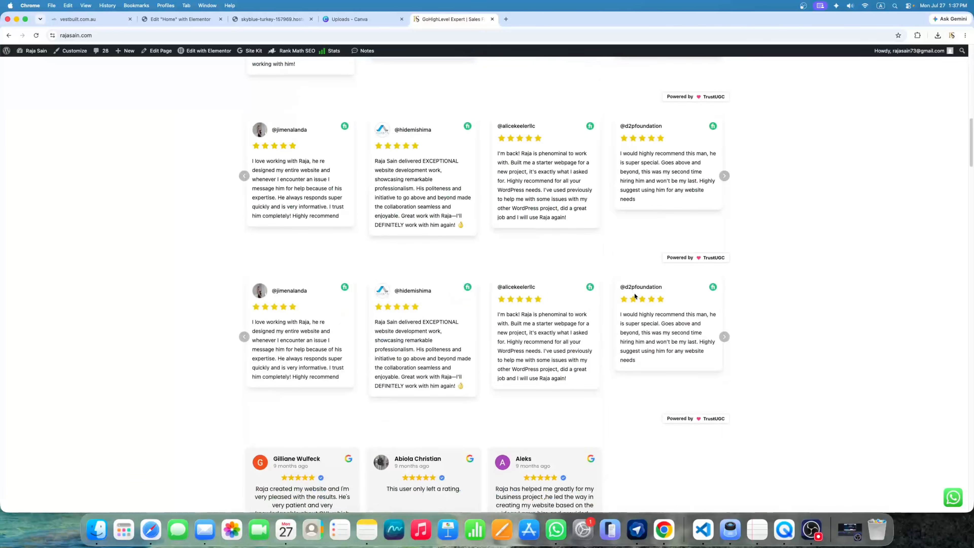
scroll(653, 281, "up", 4)
scroll(561, 216, "down", 7)
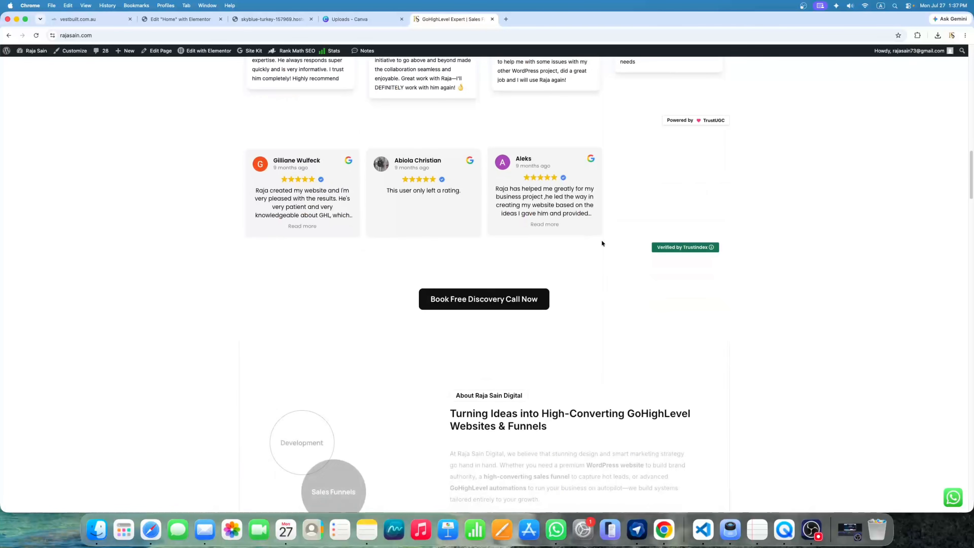
scroll(571, 282, "down", 10)
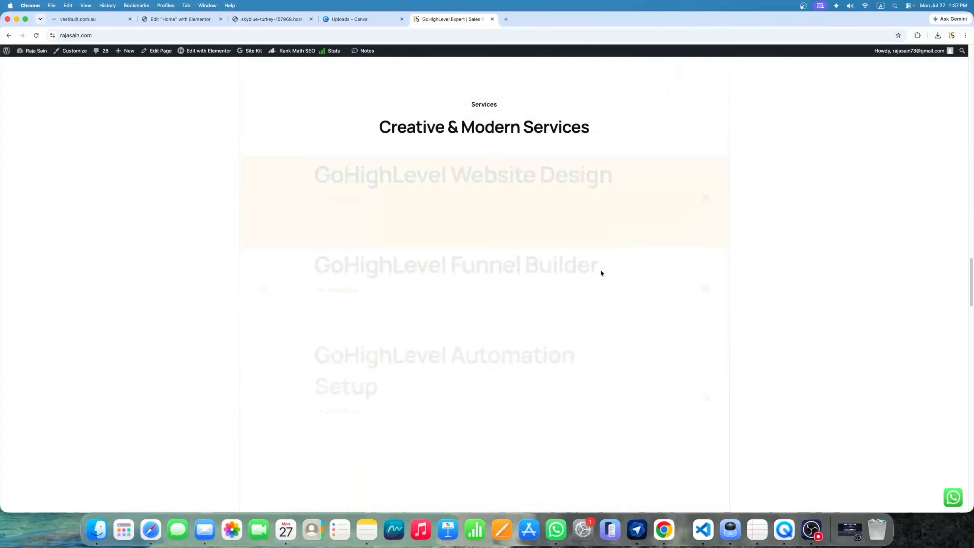
scroll(603, 281, "down", 15)
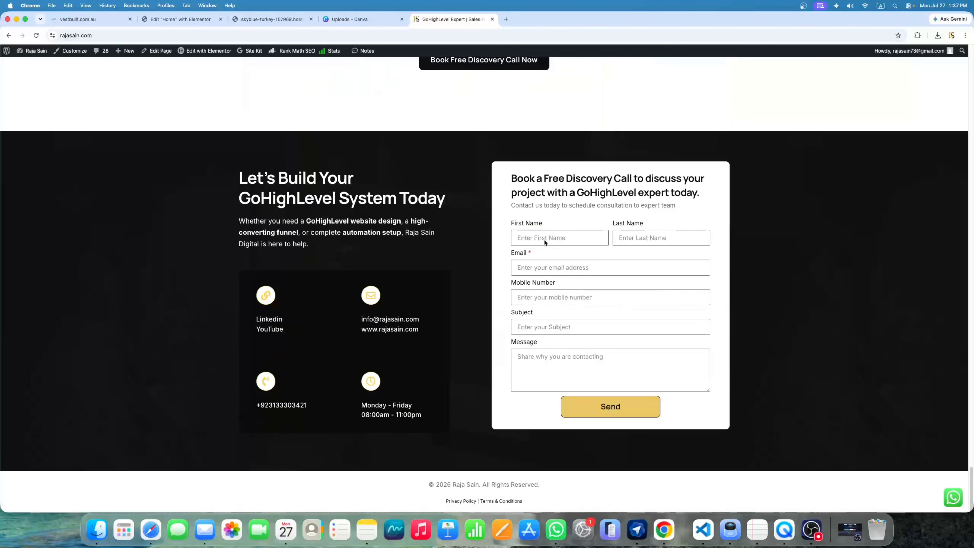
left_click(544, 239)
left_click(663, 265)
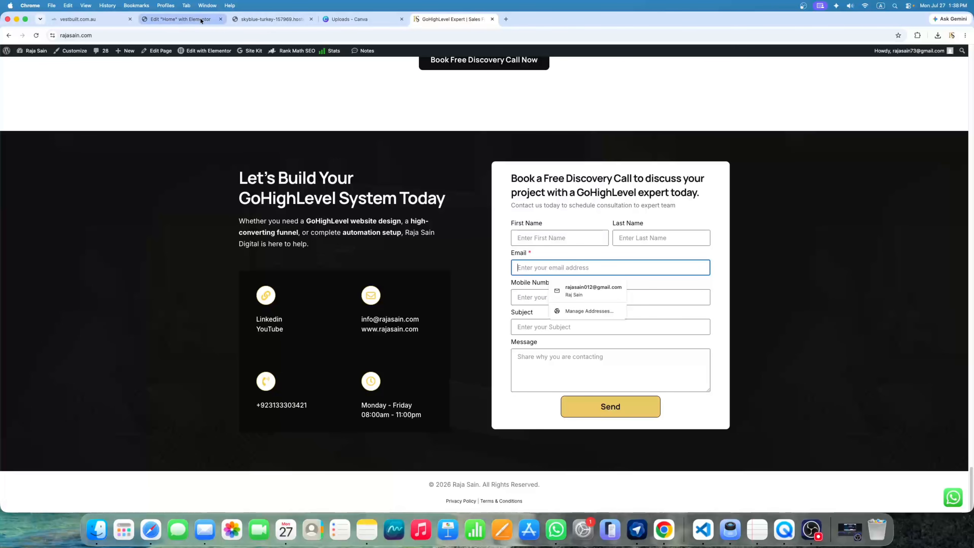
Set the uploaded renovation photo as the Roof Repair card's background
left_click(492, 20)
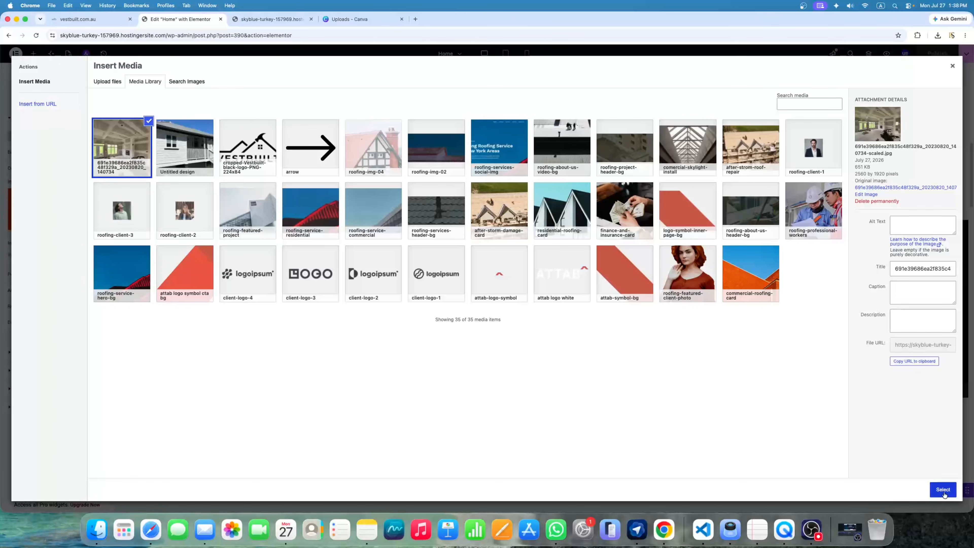
left_click(943, 489)
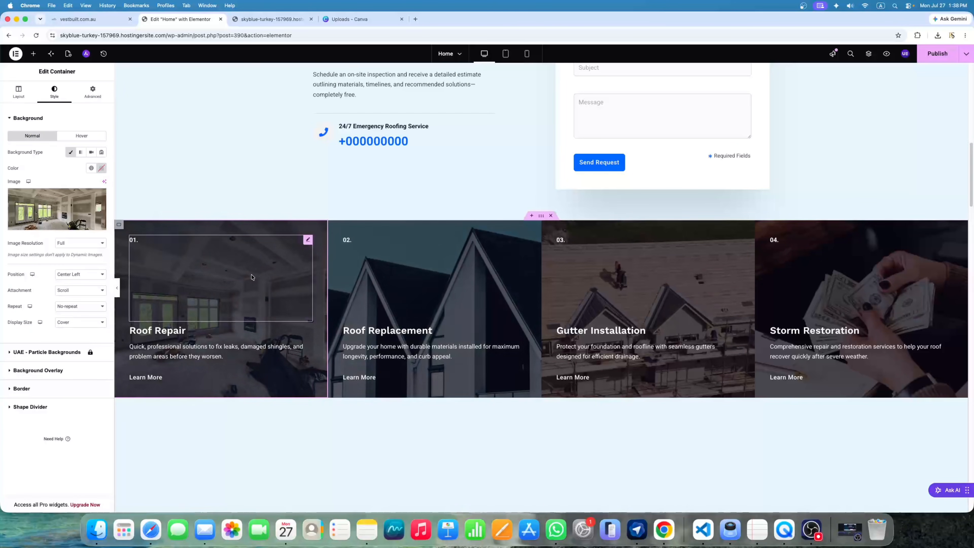
right_click(143, 330)
left_click(264, 207)
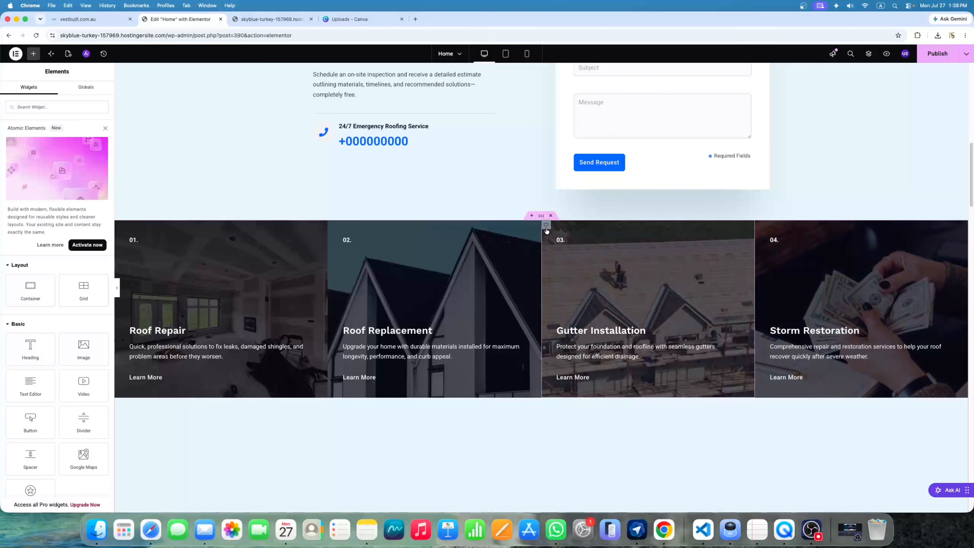
Duplicate the Storm Restoration card and renumber the copy from 04. to 5
scroll(510, 287, "down", 1)
scroll(510, 287, "up", 2)
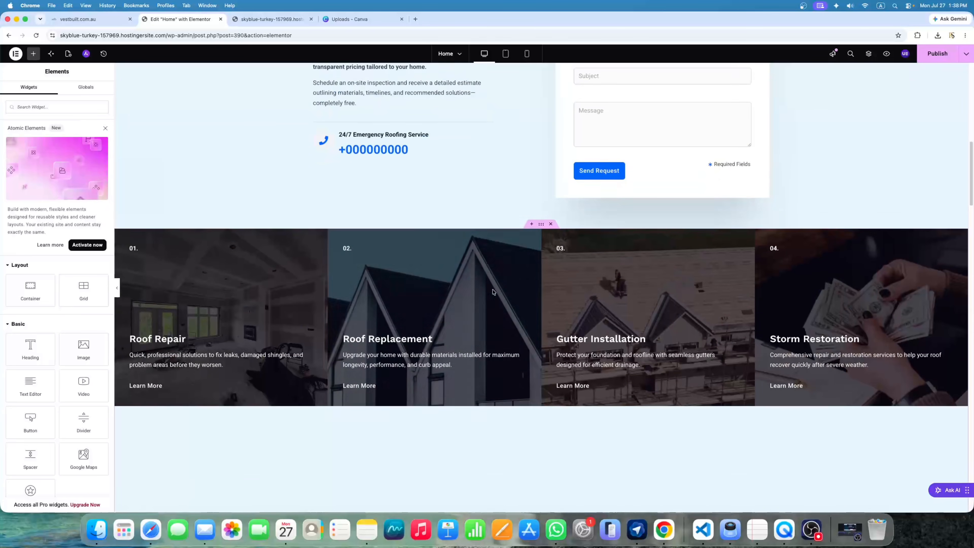
scroll(514, 285, "down", 1)
scroll(517, 284, "down", 5)
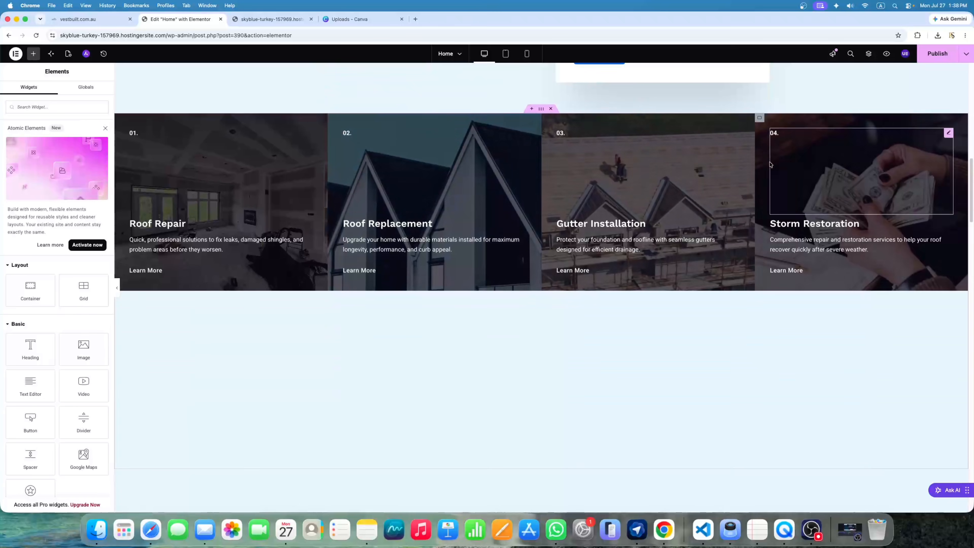
scroll(760, 146, "up", 1)
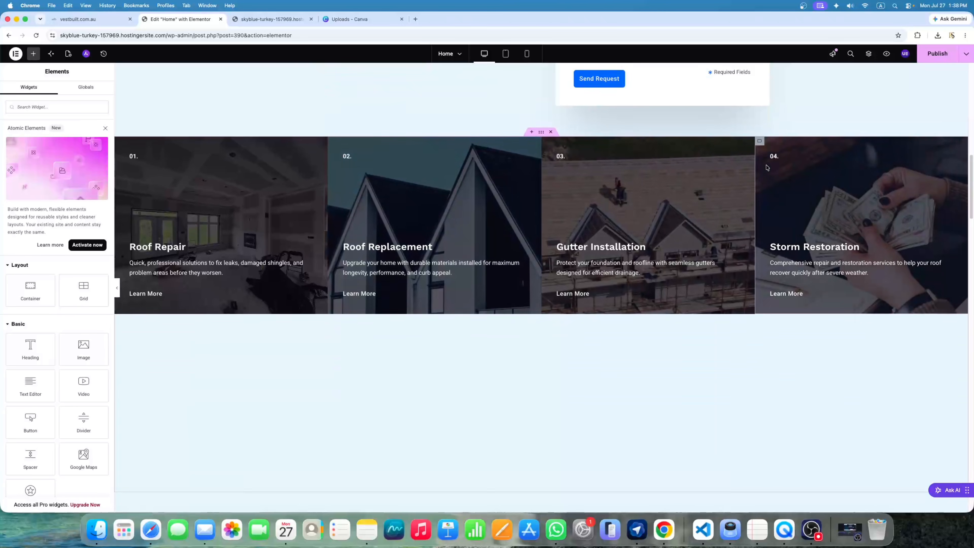
right_click(761, 144)
left_click(782, 168)
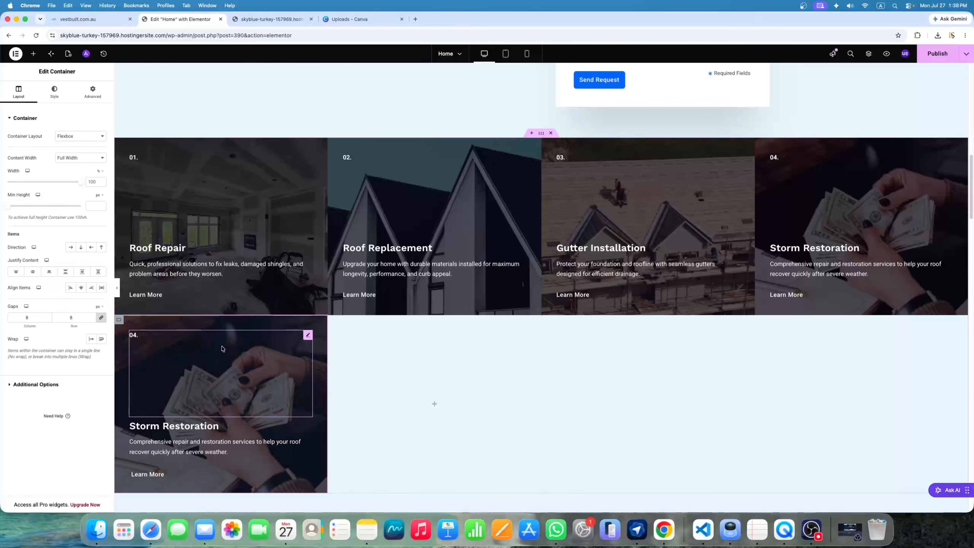
left_click(308, 336)
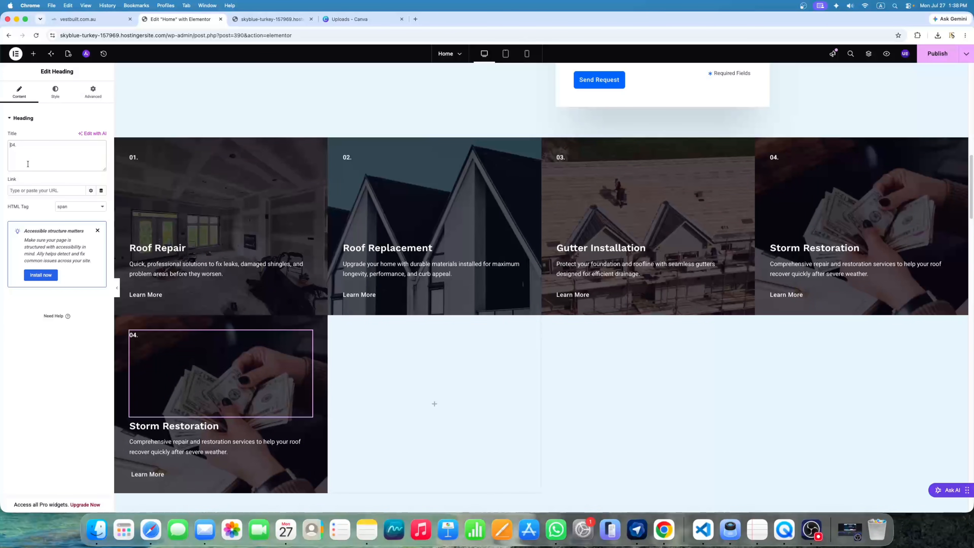
key("Right")
key("BackSpace")
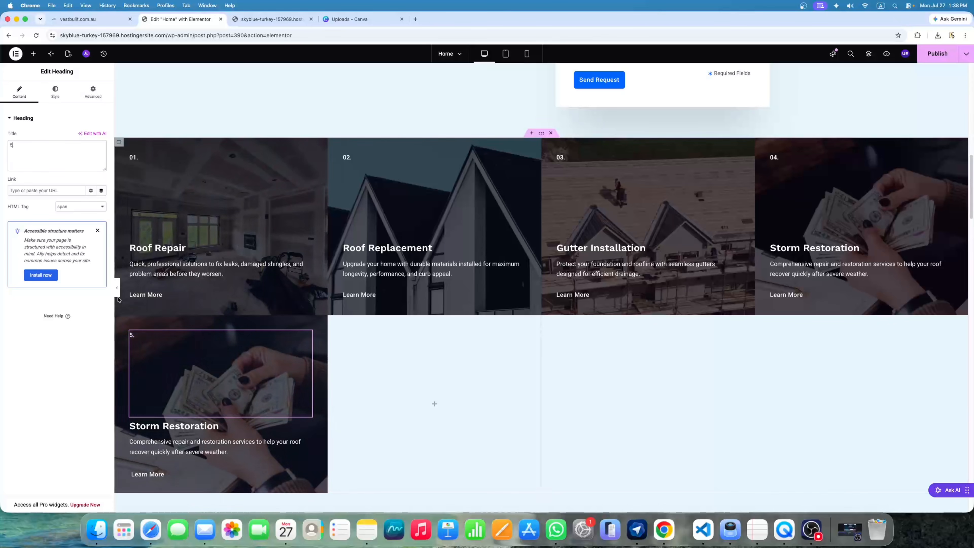
Duplicate the 5. card so two sit in the second row, then publish
right_click(119, 324)
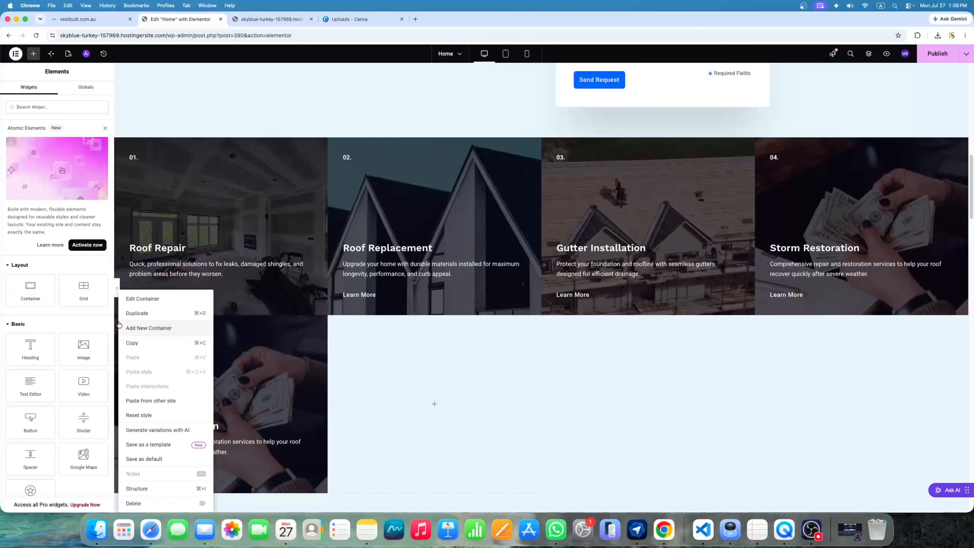
left_click(133, 319)
scroll(560, 407, "down", 3)
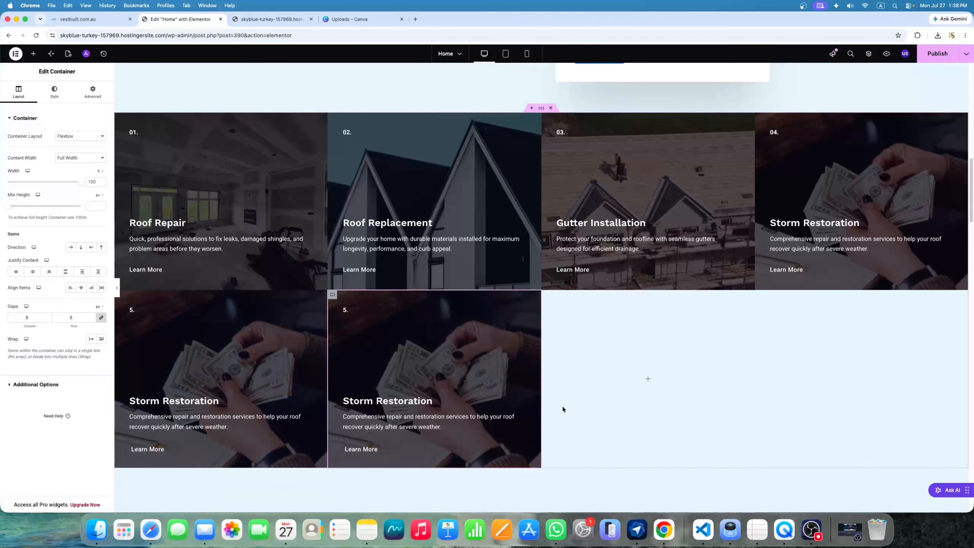
scroll(535, 267, "up", 7)
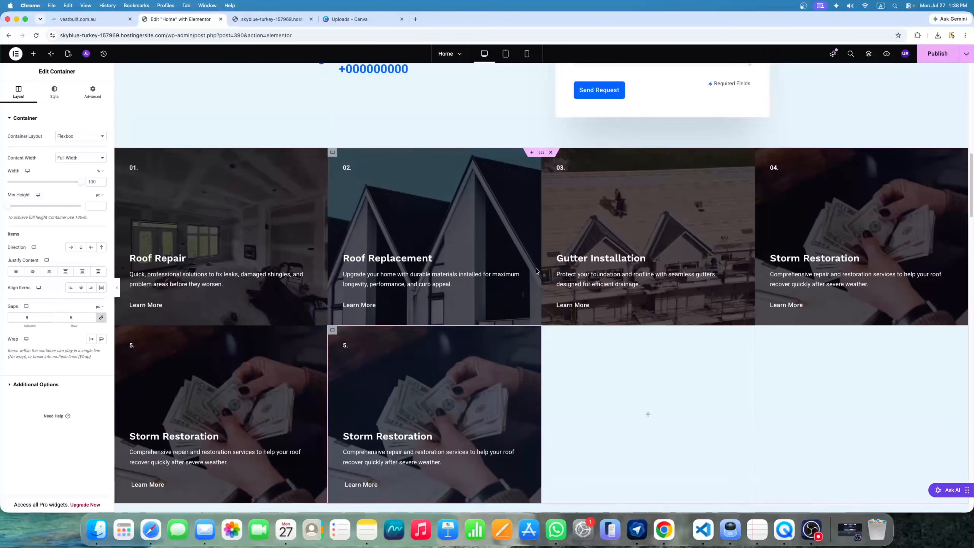
scroll(540, 267, "up", 8)
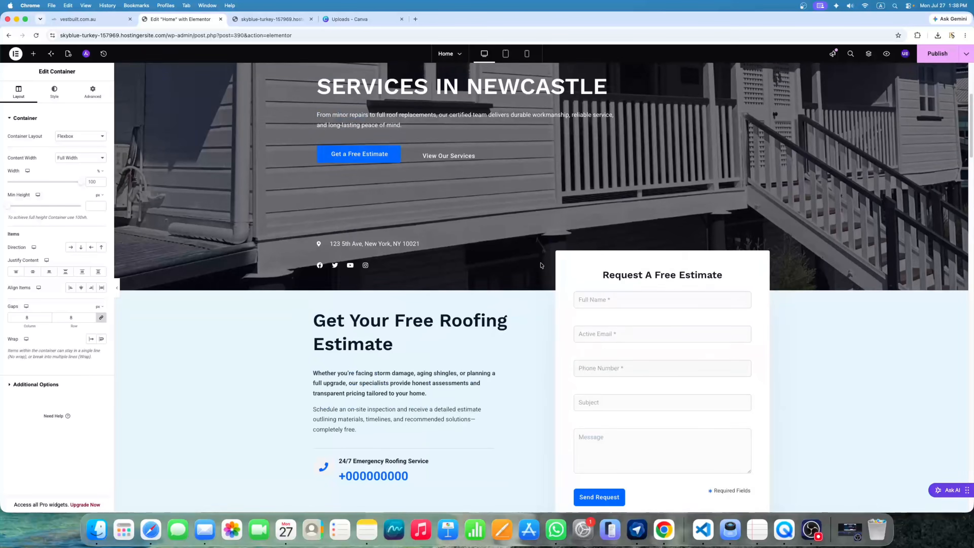
scroll(541, 265, "down", 8)
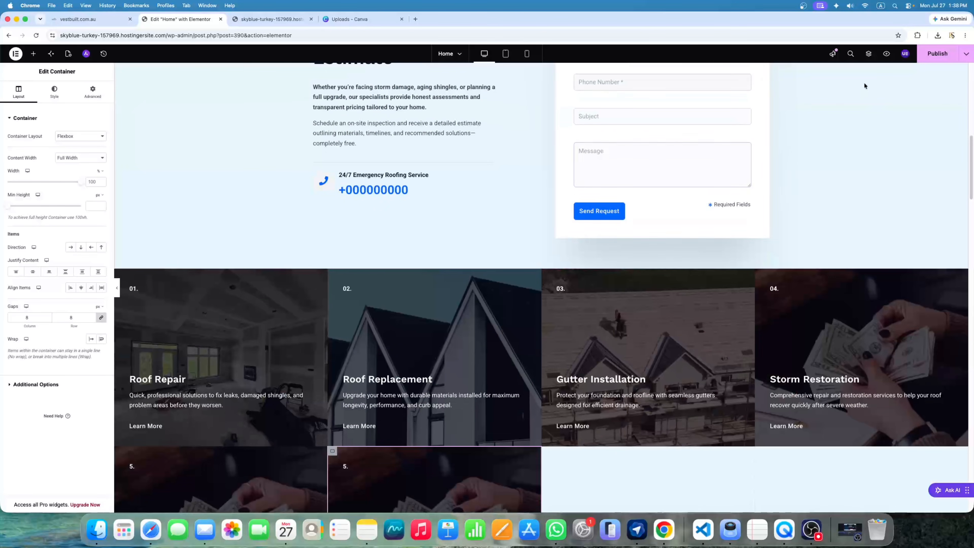
left_click(939, 58)
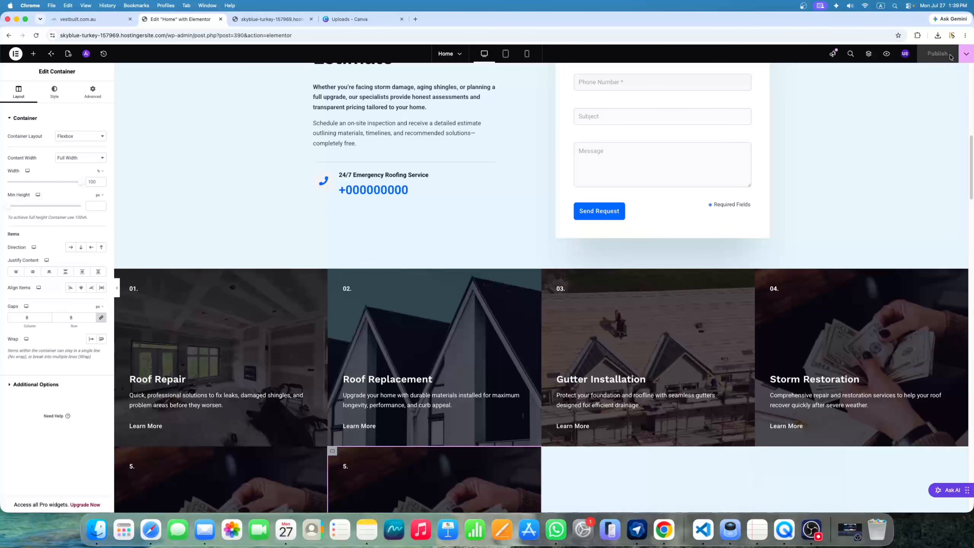
Once publishing completes, scroll down to the 'Your Home Deserves The Best' section
scroll(520, 300, "down", 5)
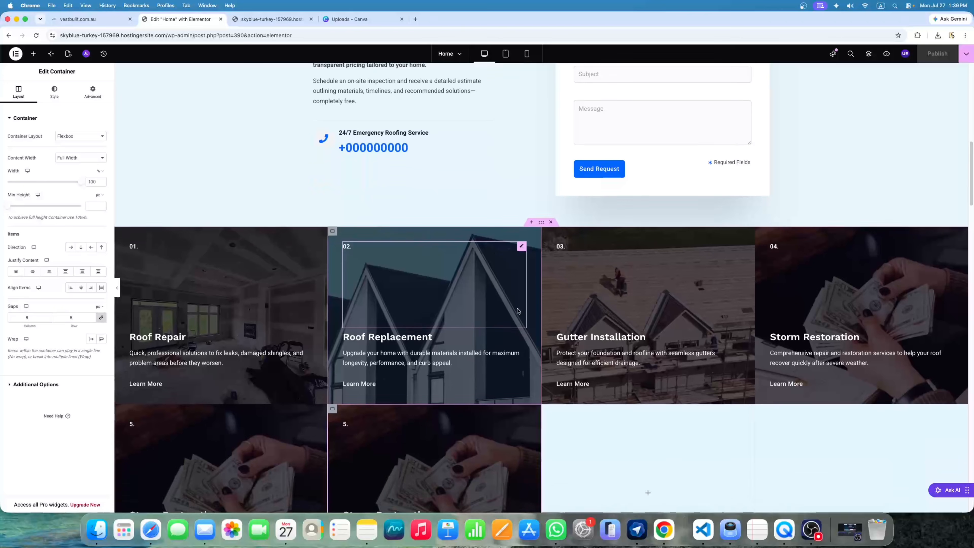
scroll(520, 308, "down", 11)
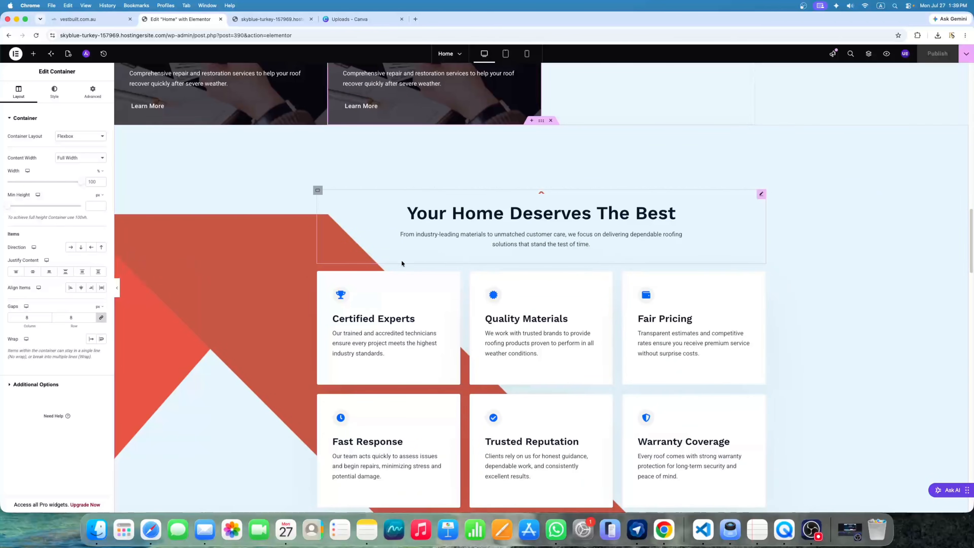
left_click(761, 196)
mouse_move(61, 175)
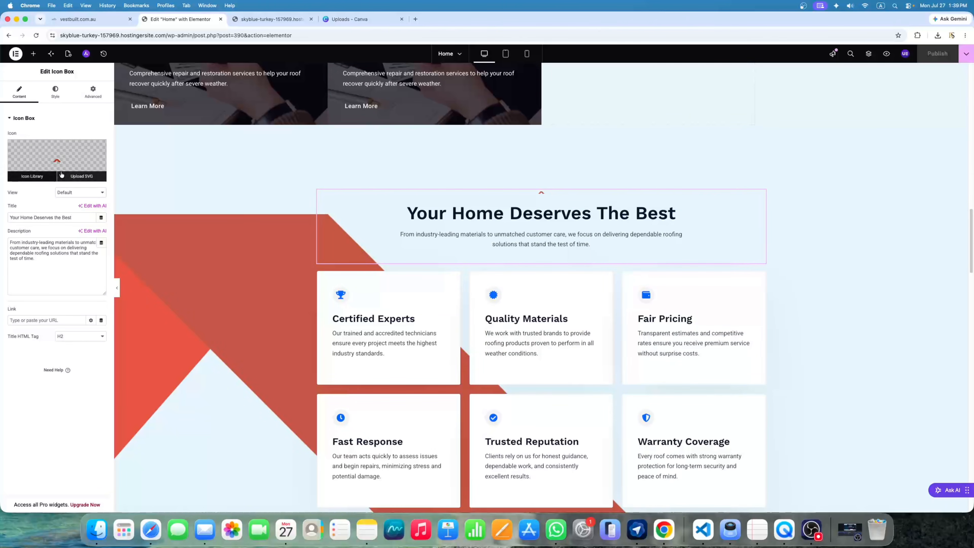
left_click_drag(10, 217, 78, 217)
left_click(81, 217)
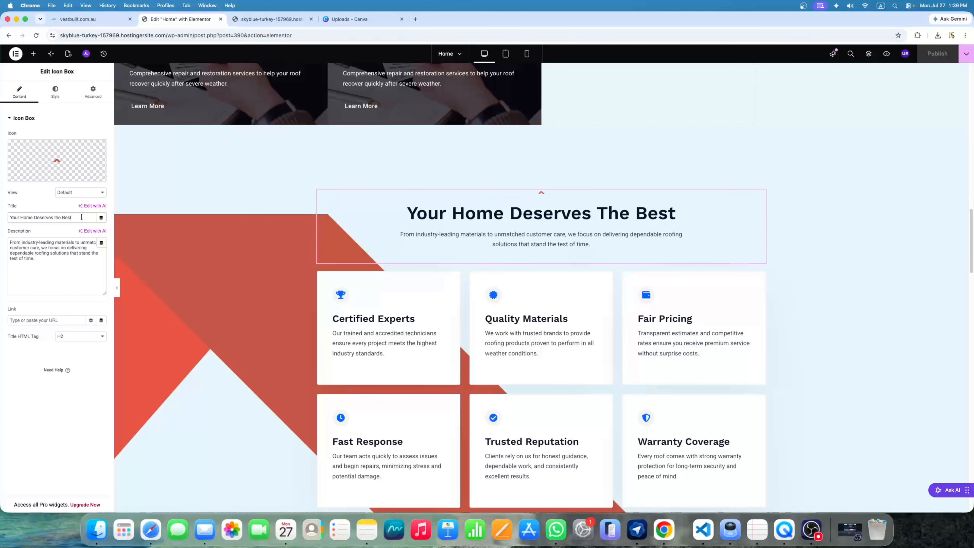
left_click_drag(54, 260, 25, 245)
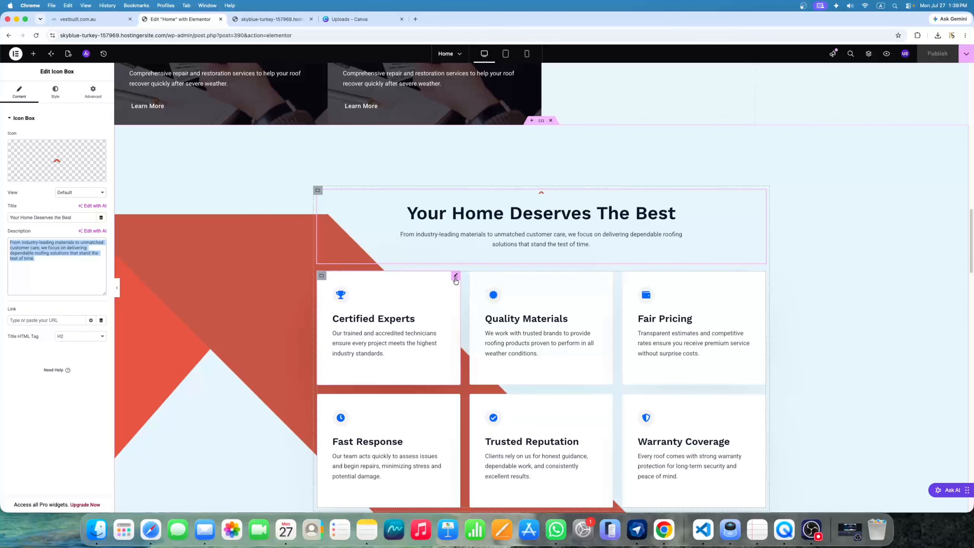
left_click(455, 277)
left_click_drag(32, 269, 2, 260)
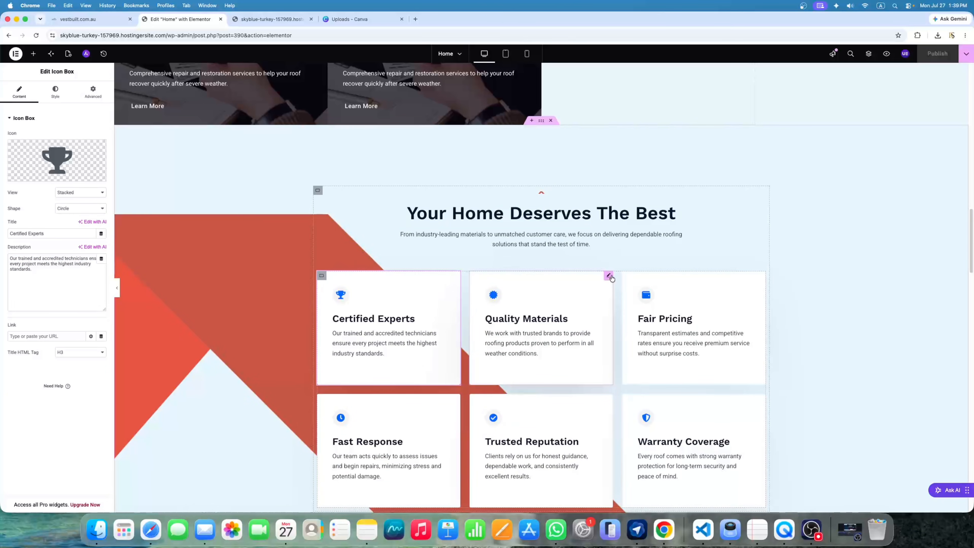
left_click(608, 276)
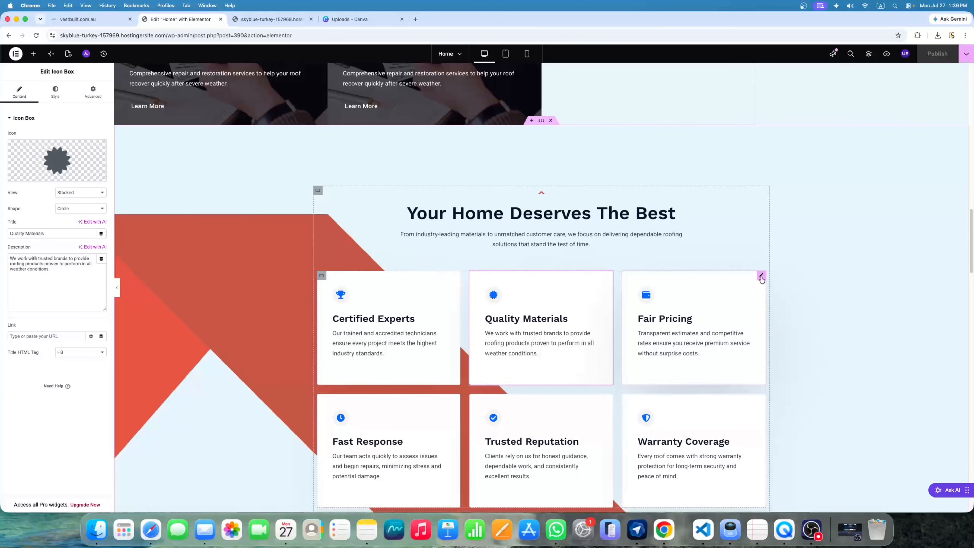
left_click(625, 281)
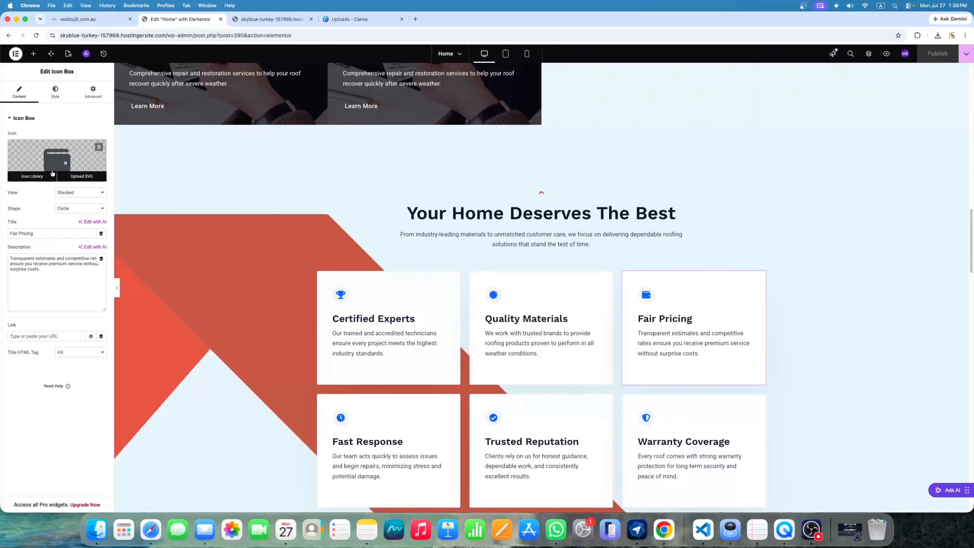
left_click(32, 177)
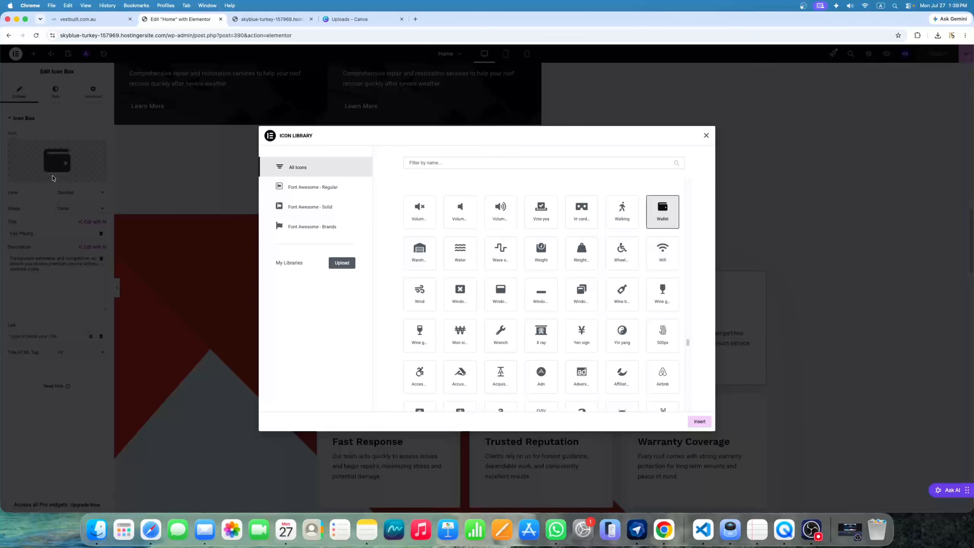
left_click(707, 136)
scroll(652, 307, "down", 6)
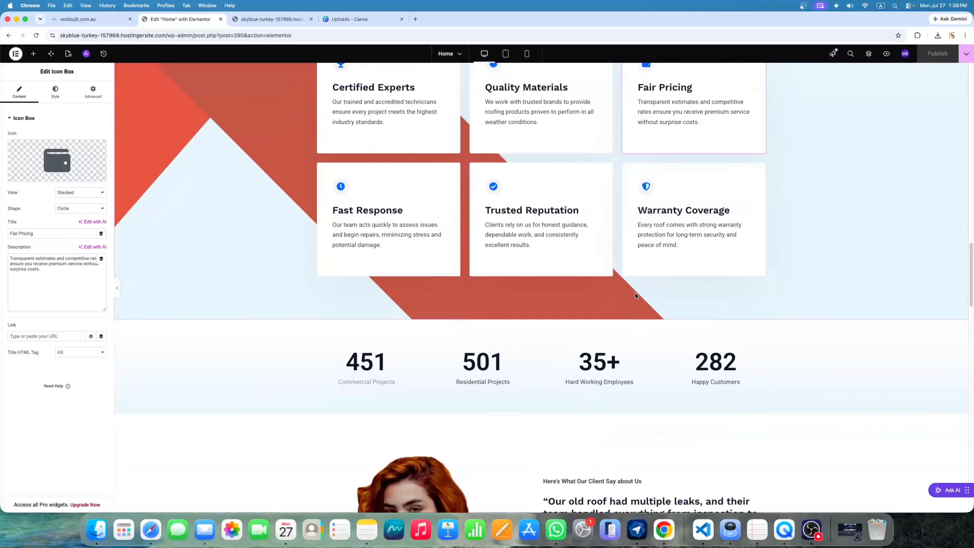
scroll(636, 296, "down", 1)
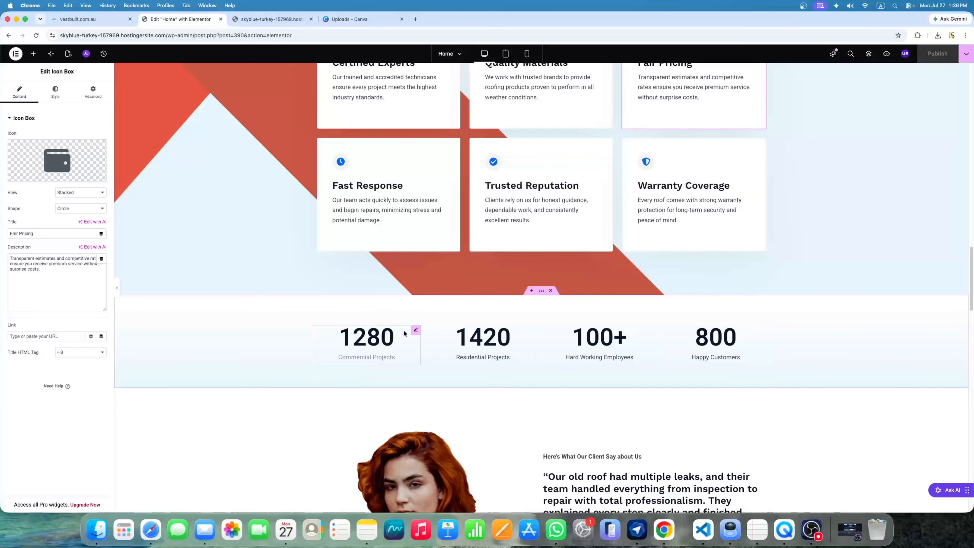
Check the 1280 counter and client photo settings, then delete the client photo and featured quote section
left_click(415, 332)
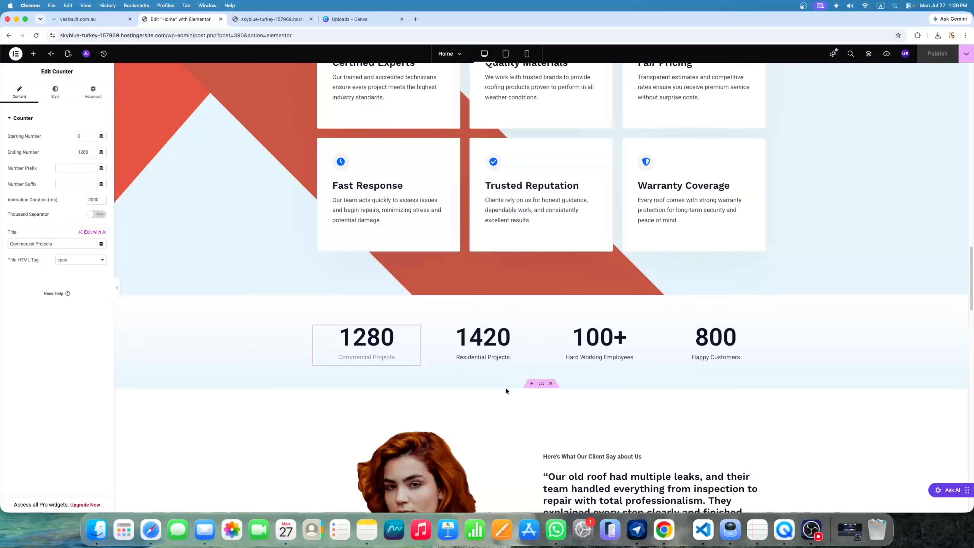
scroll(506, 387, "down", 6)
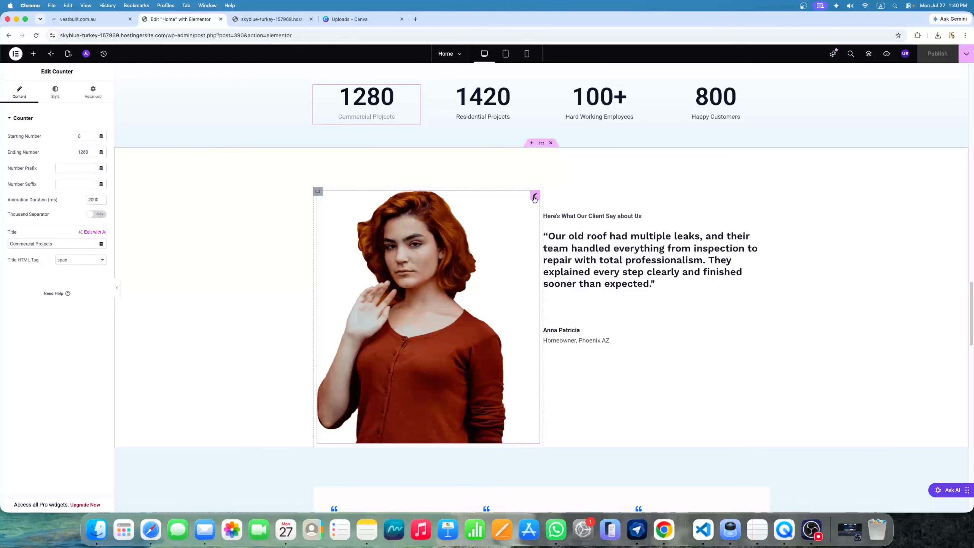
left_click(534, 196)
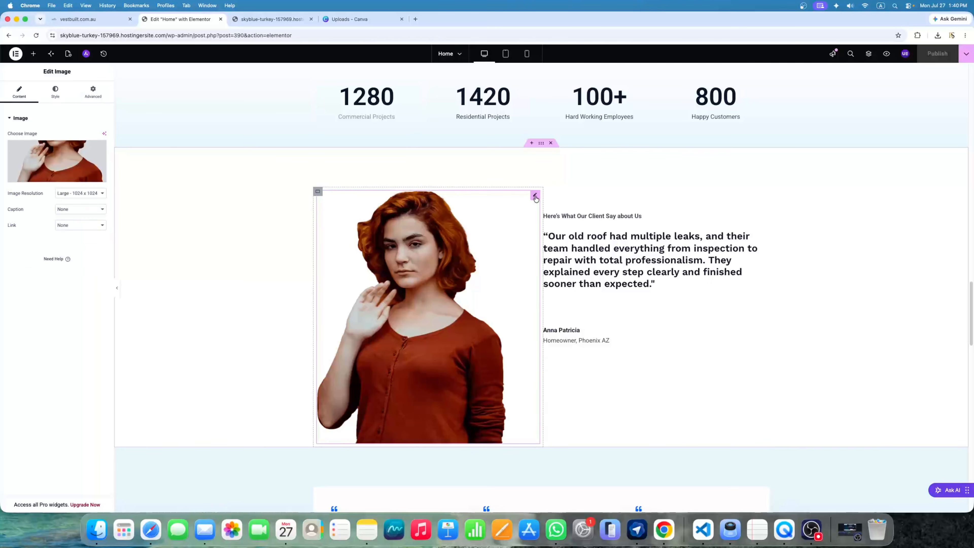
left_click(344, 198)
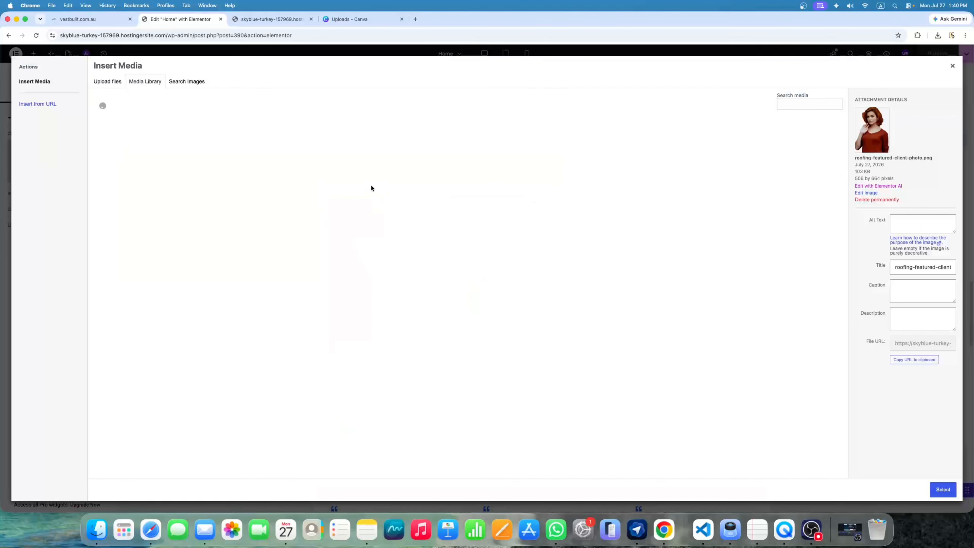
left_click(952, 66)
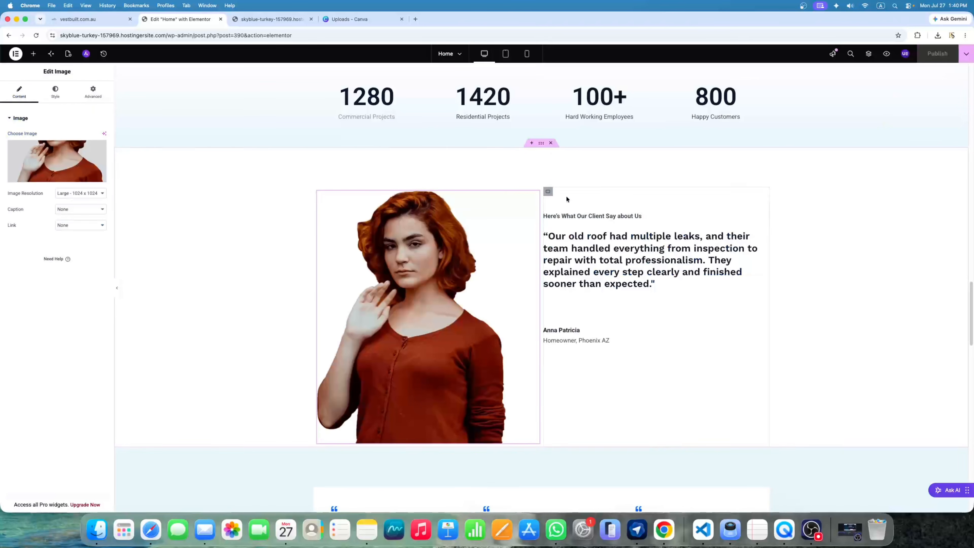
left_click(551, 143)
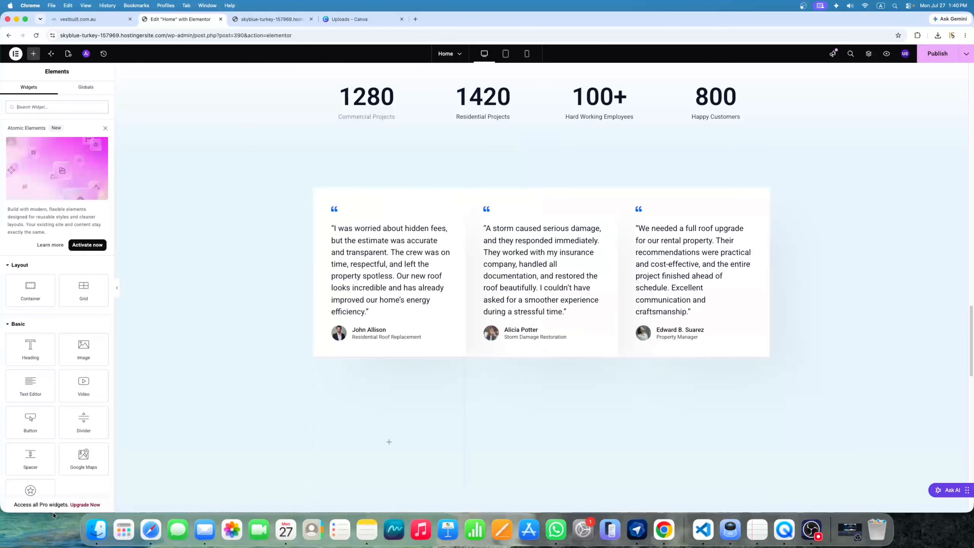
Below the Storm Restoration cards, remove the leftover empty container and insert a fresh one
scroll(505, 271, "up", 2)
scroll(505, 272, "up", 8)
scroll(546, 261, "down", 12)
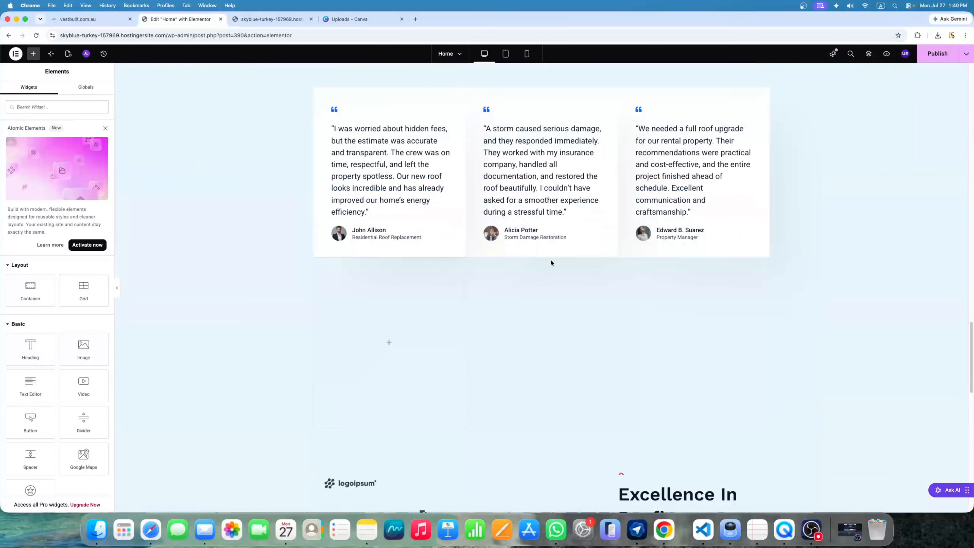
scroll(551, 260, "up", 8)
scroll(551, 263, "up", 2)
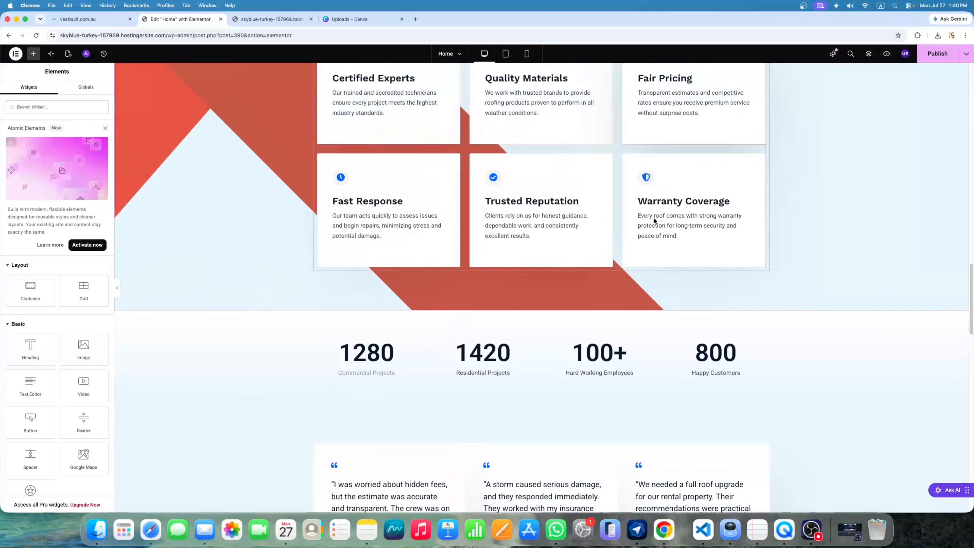
scroll(654, 218, "down", 8)
scroll(490, 274, "up", 8)
scroll(552, 286, "down", 3)
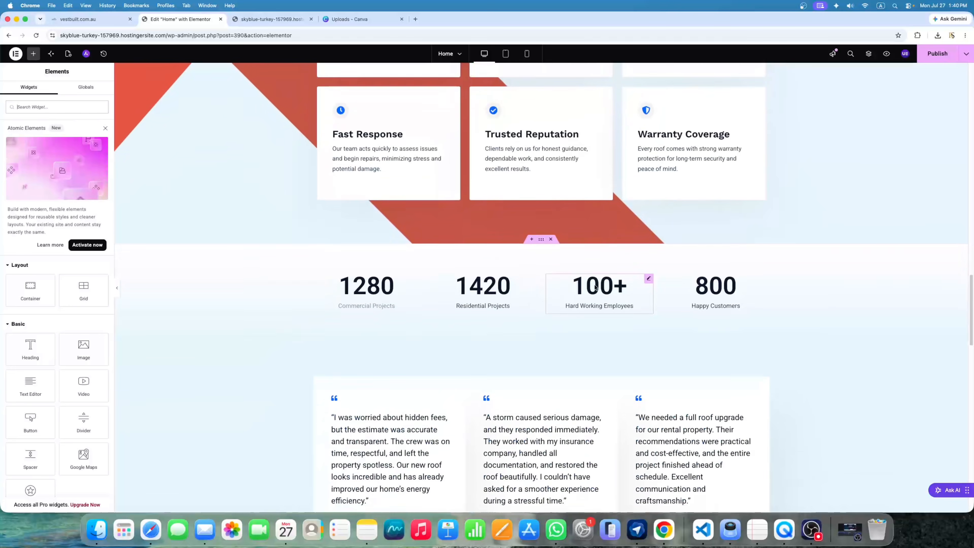
scroll(571, 287, "down", 6)
scroll(570, 288, "up", 11)
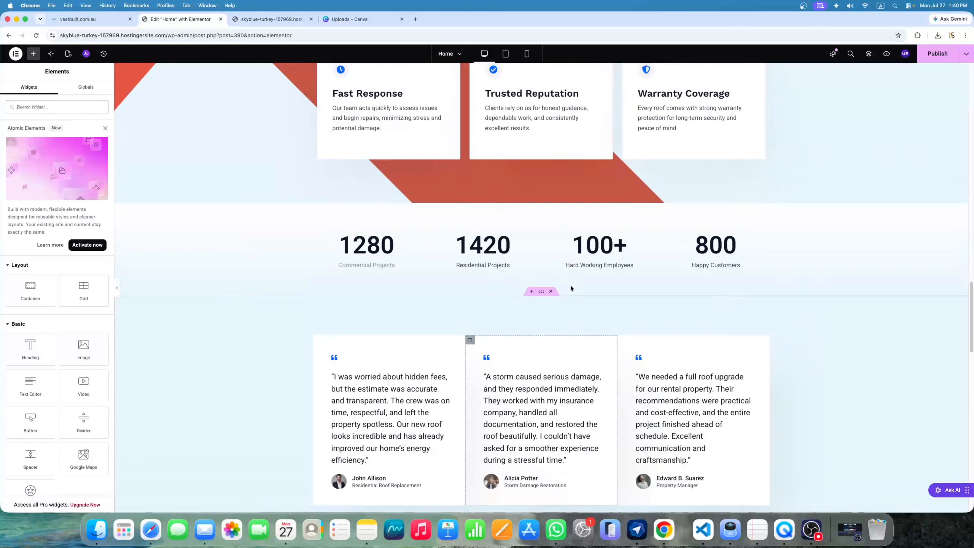
scroll(570, 287, "up", 8)
scroll(557, 283, "down", 2)
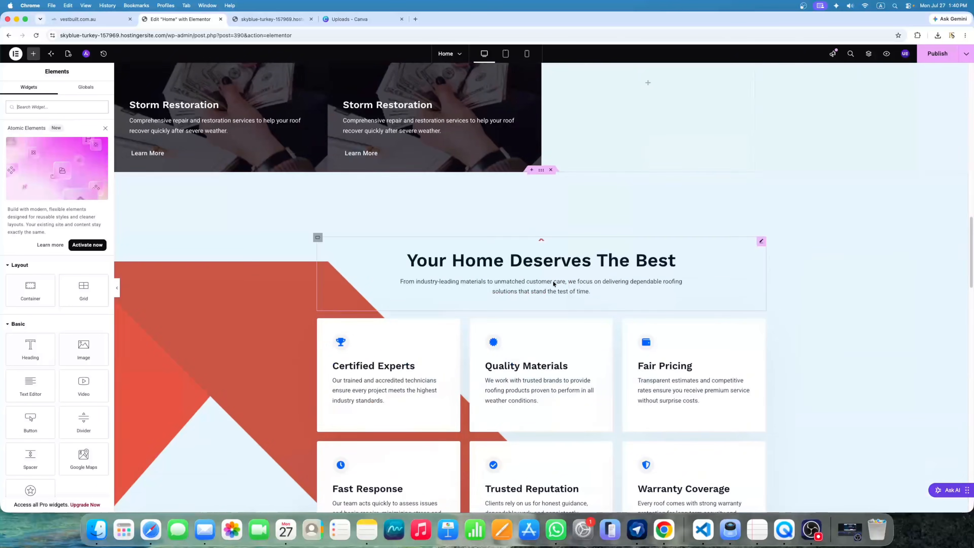
left_click(531, 169)
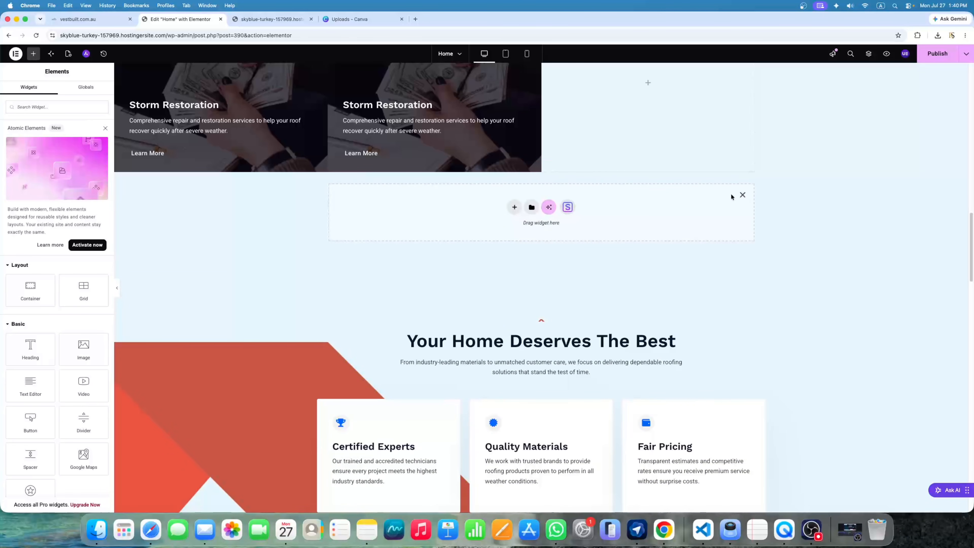
left_click(742, 195)
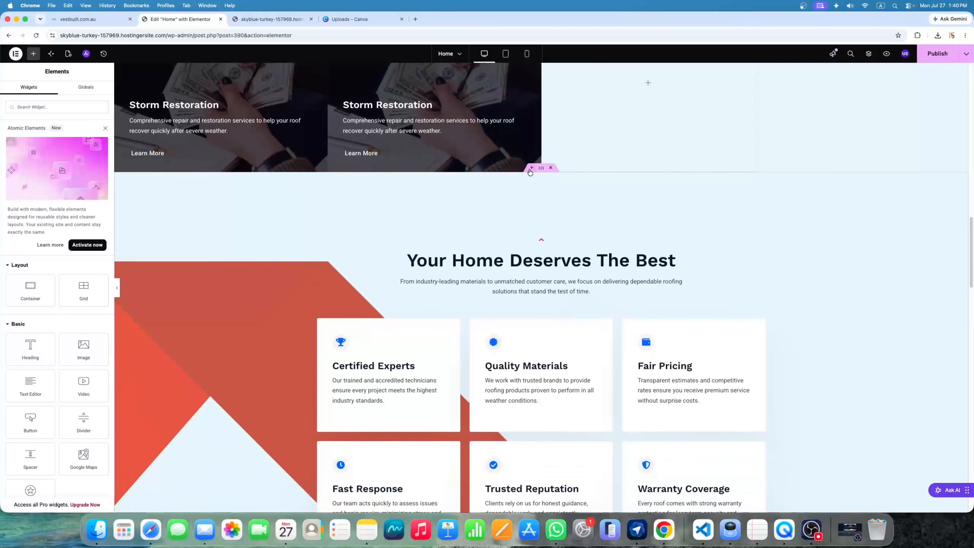
left_click(531, 169)
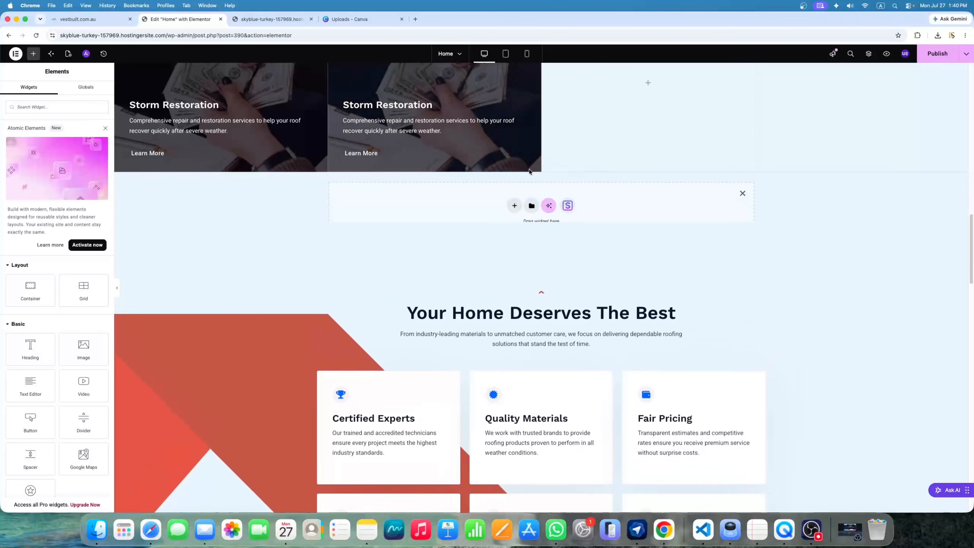
Rebuild the container as a single-column Flexbox layout and give it a Classic background
left_click(514, 207)
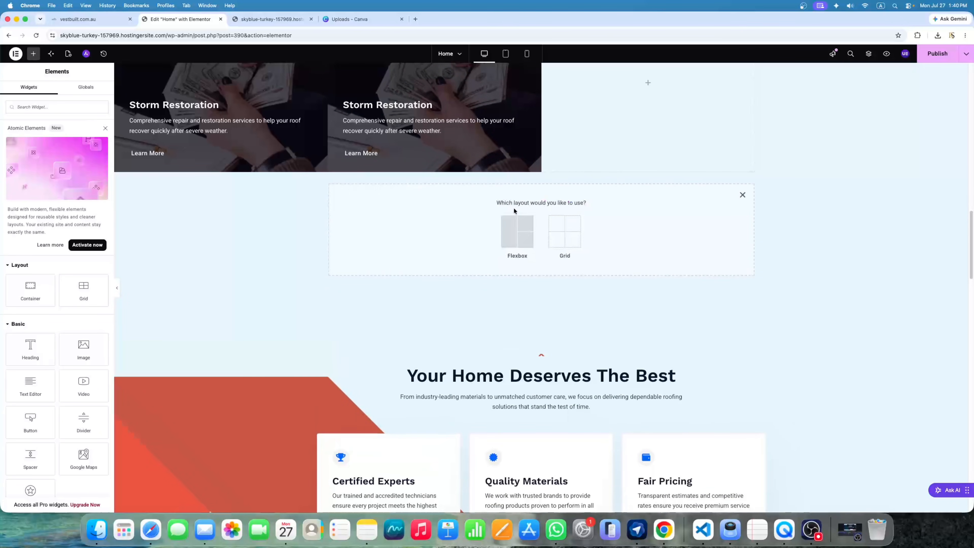
left_click(743, 195)
left_click(531, 168)
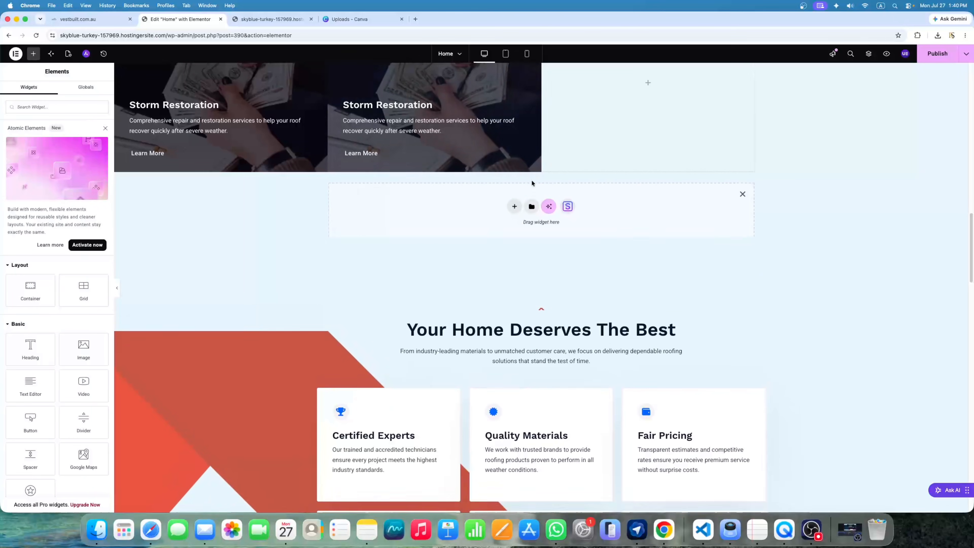
left_click(514, 209)
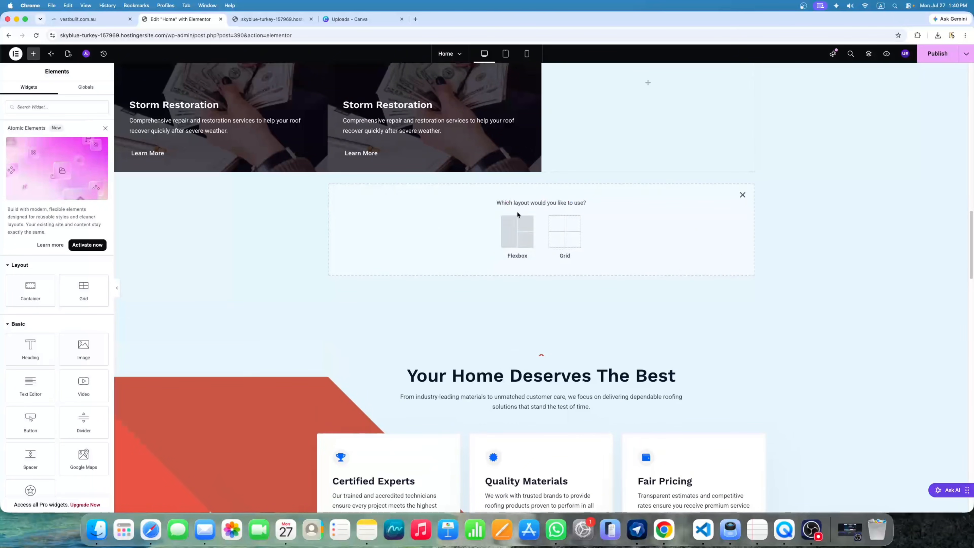
left_click(515, 235)
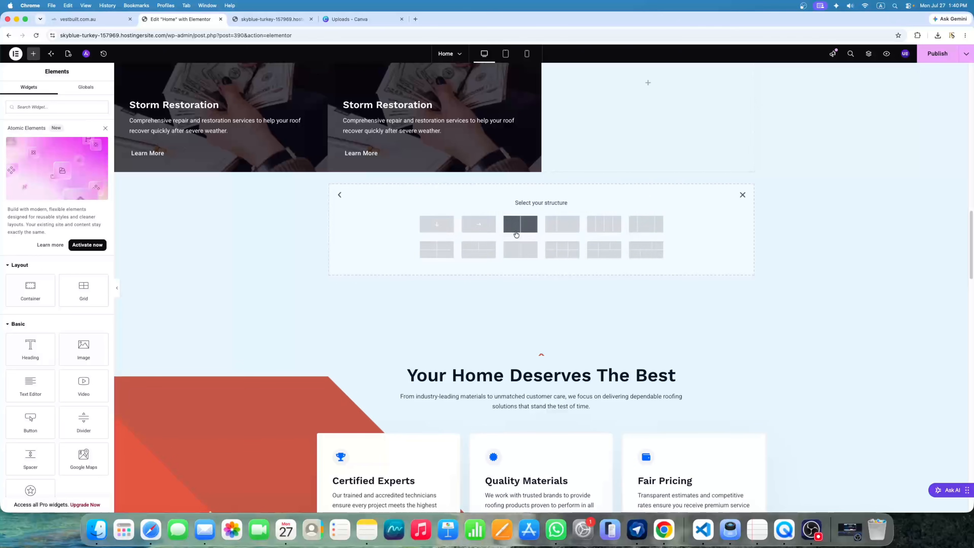
left_click(436, 226)
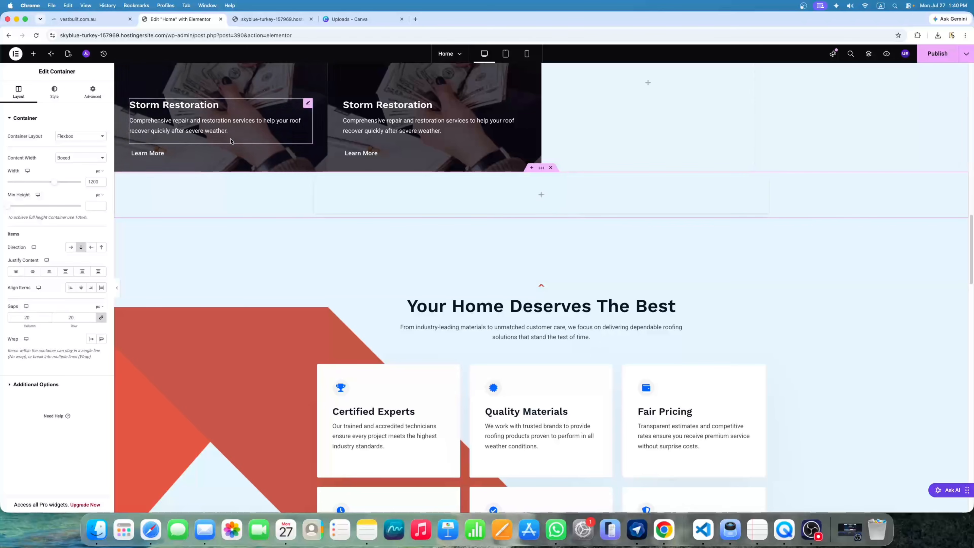
left_click(58, 94)
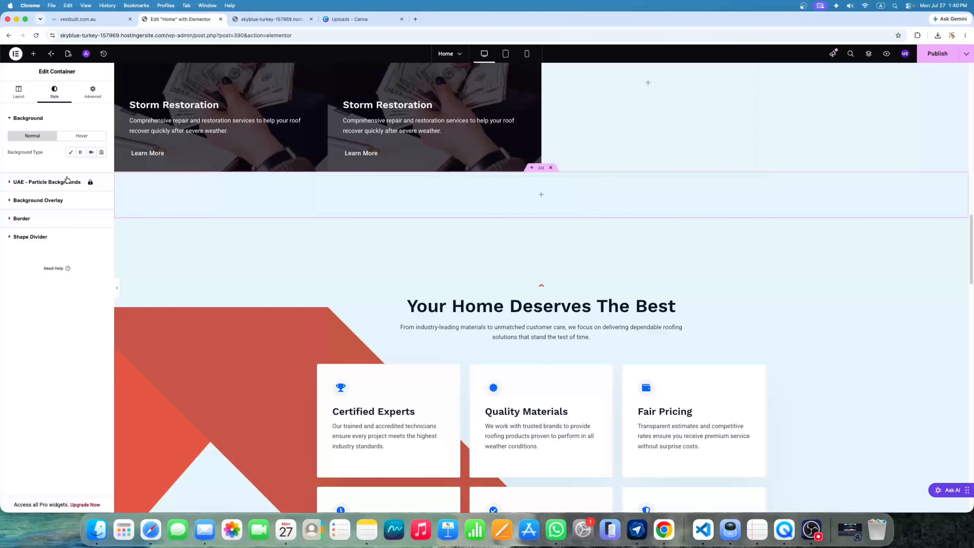
left_click(71, 152)
Set the Untitled design house photo as the container's background image
left_click(66, 220)
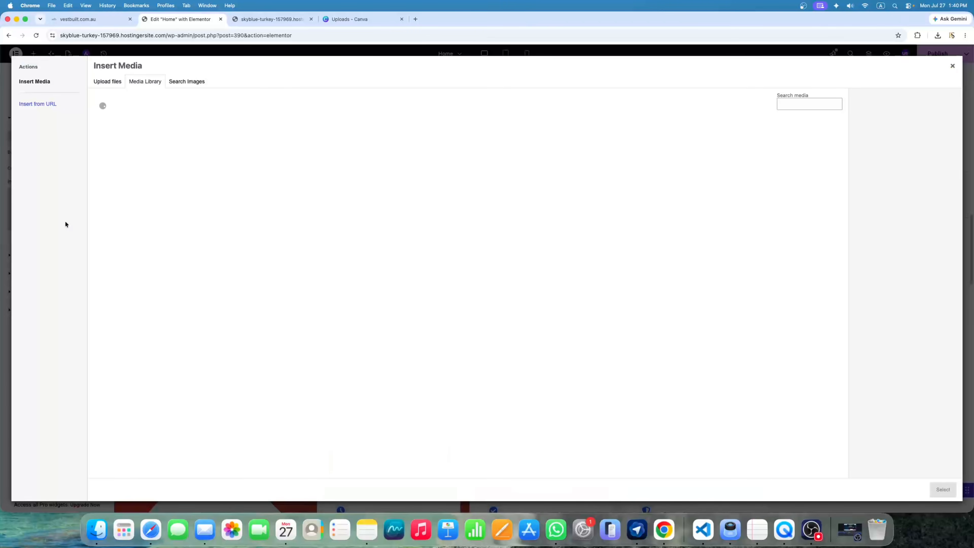
left_click(189, 155)
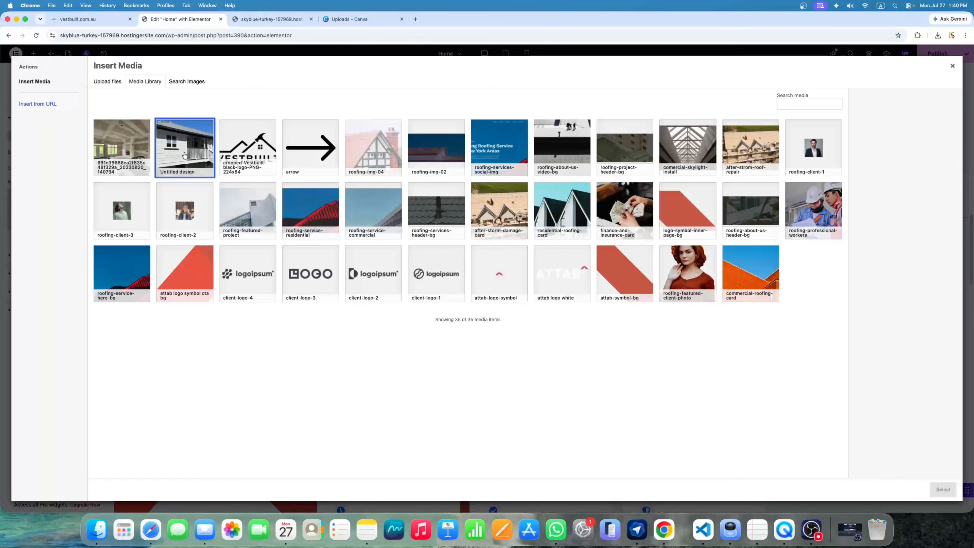
left_click(447, 161)
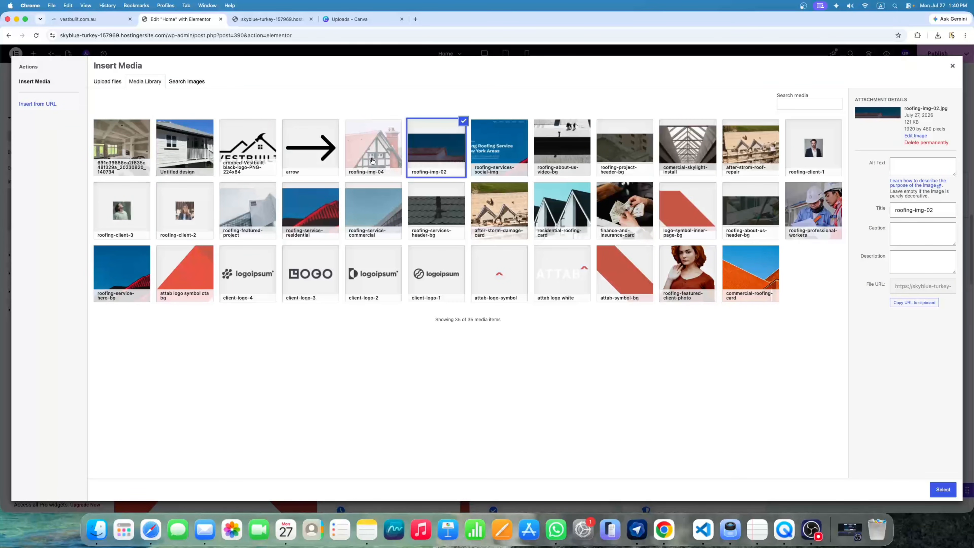
left_click(163, 168)
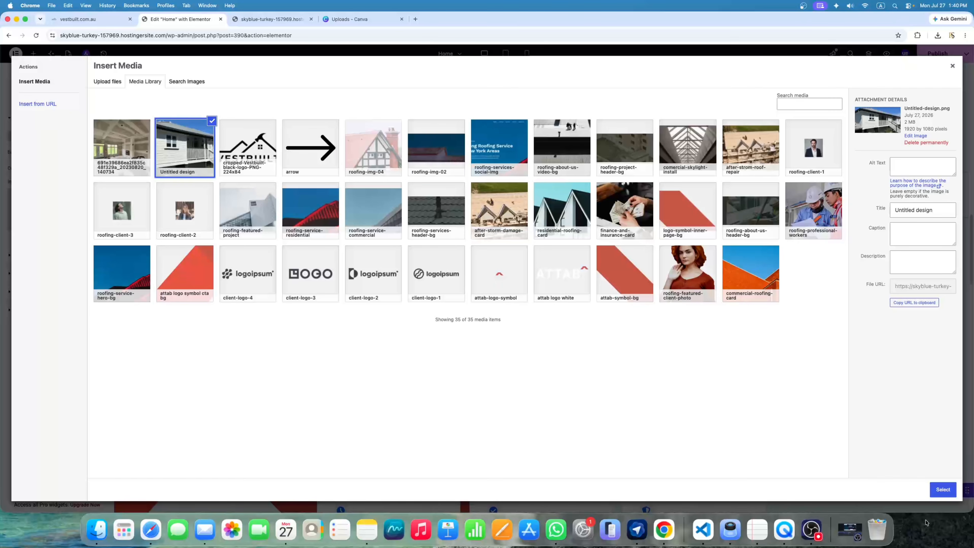
left_click(938, 493)
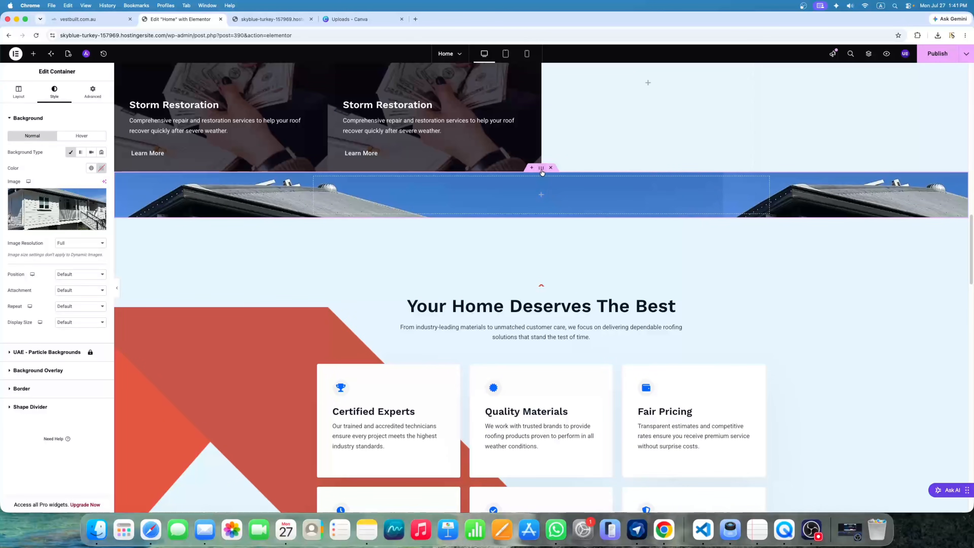
Increase the container's minimum height to 864 px
left_click(19, 86)
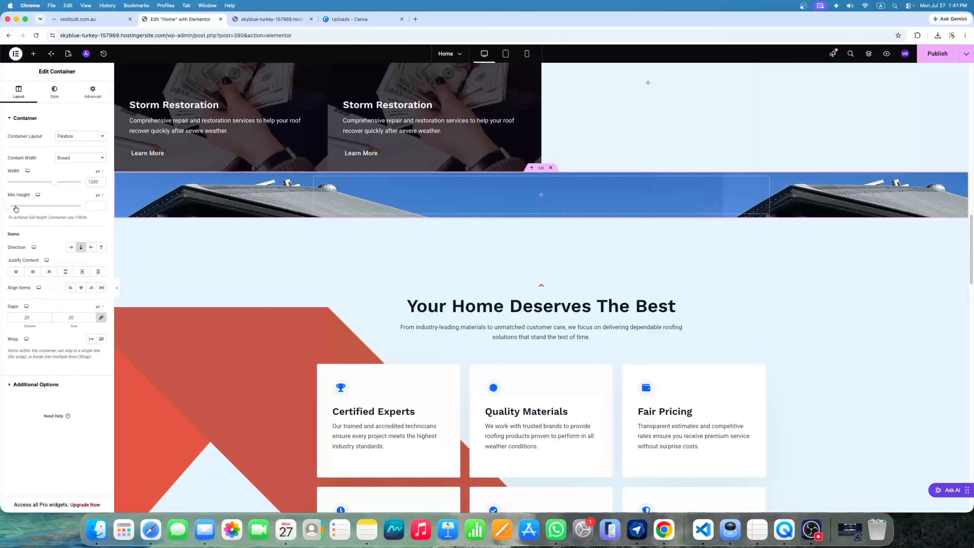
left_click_drag(9, 207, 51, 208)
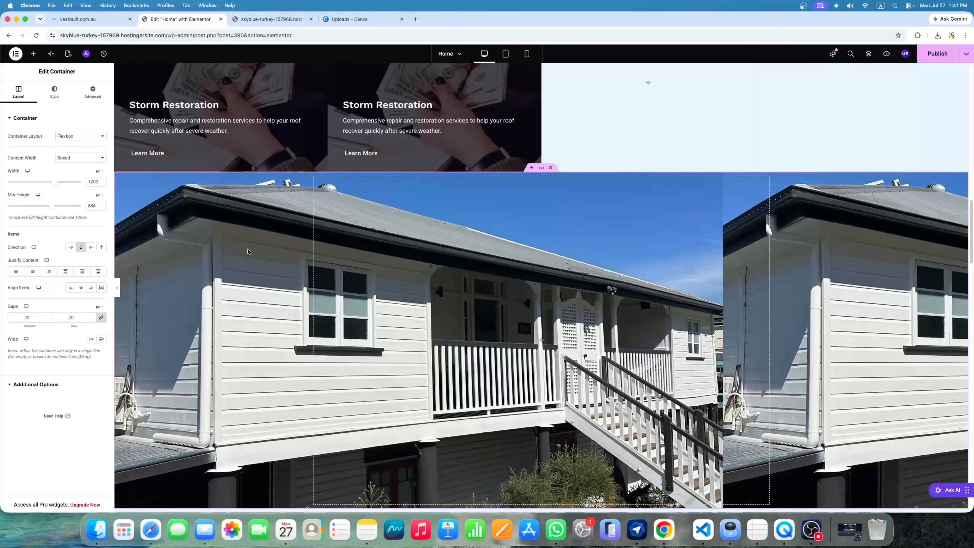
scroll(374, 272, "down", 2)
scroll(374, 272, "up", 1)
scroll(374, 272, "down", 1)
scroll(374, 272, "up", 1)
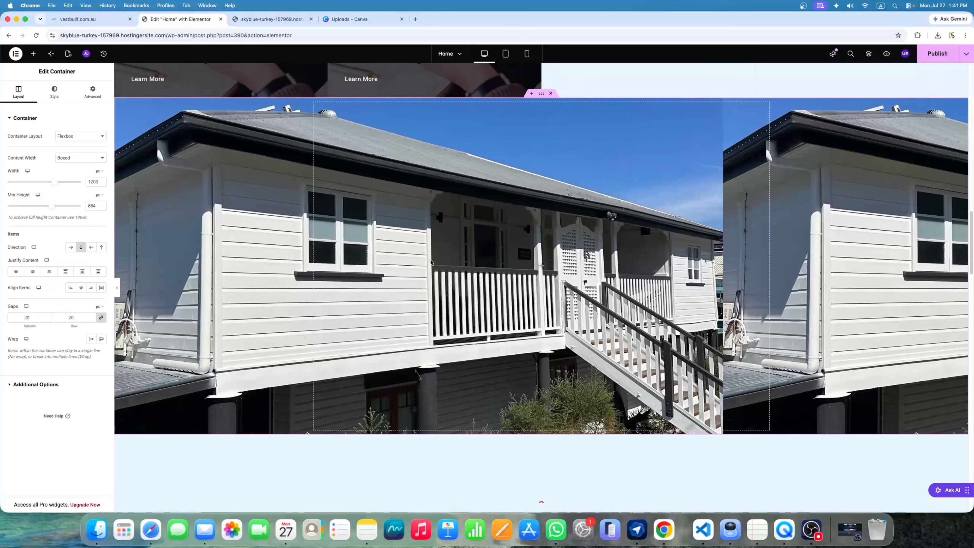
scroll(657, 219, "down", 1)
scroll(657, 219, "up", 1)
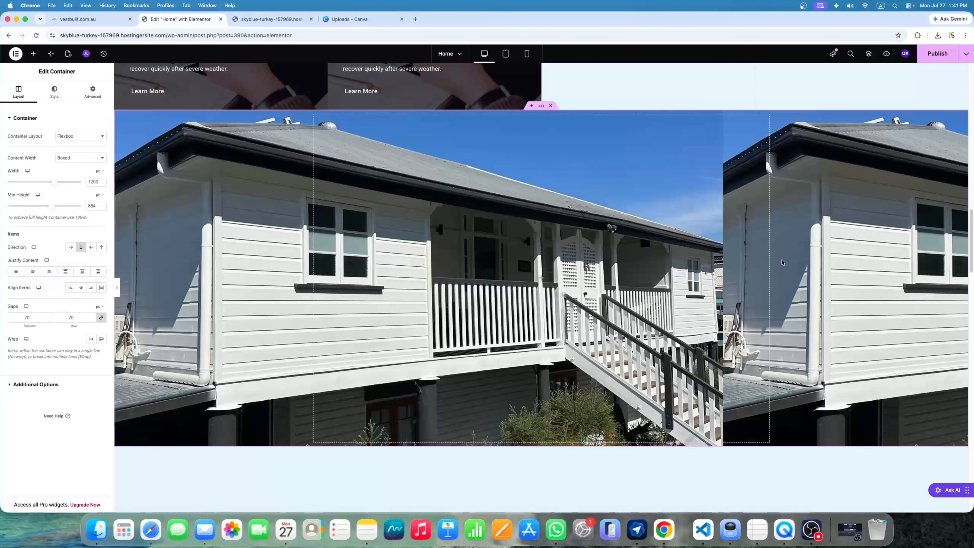
Set the background photo to No-repeat with Display Size Cover
left_click(56, 94)
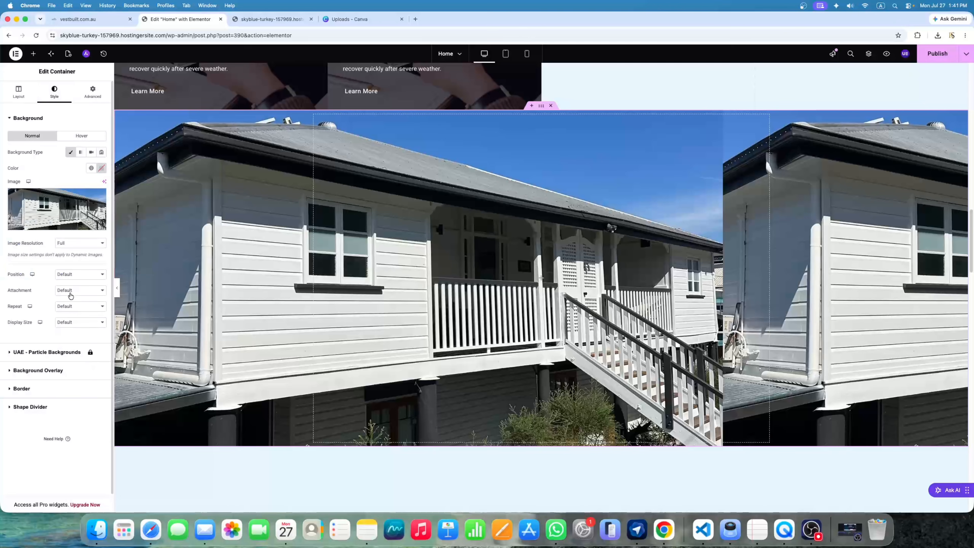
left_click(69, 310)
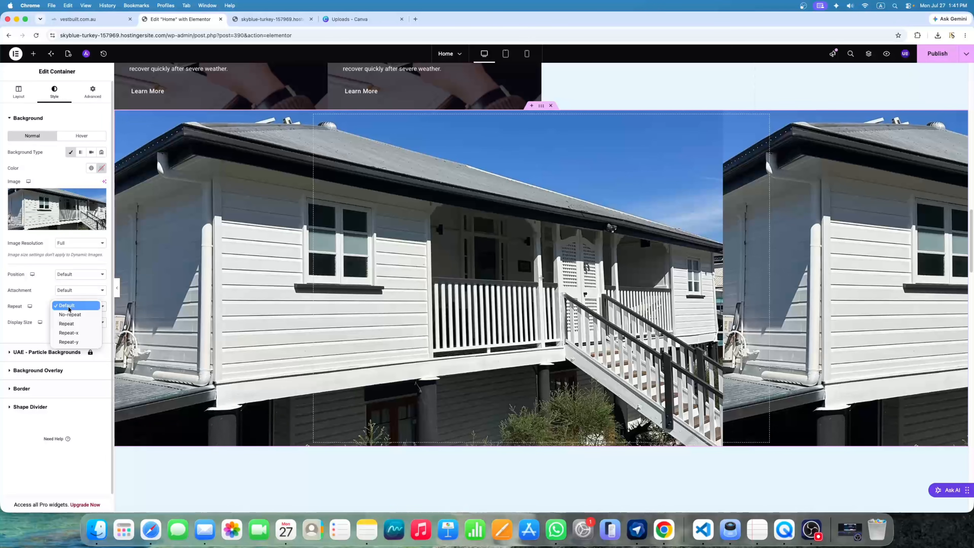
left_click(84, 314)
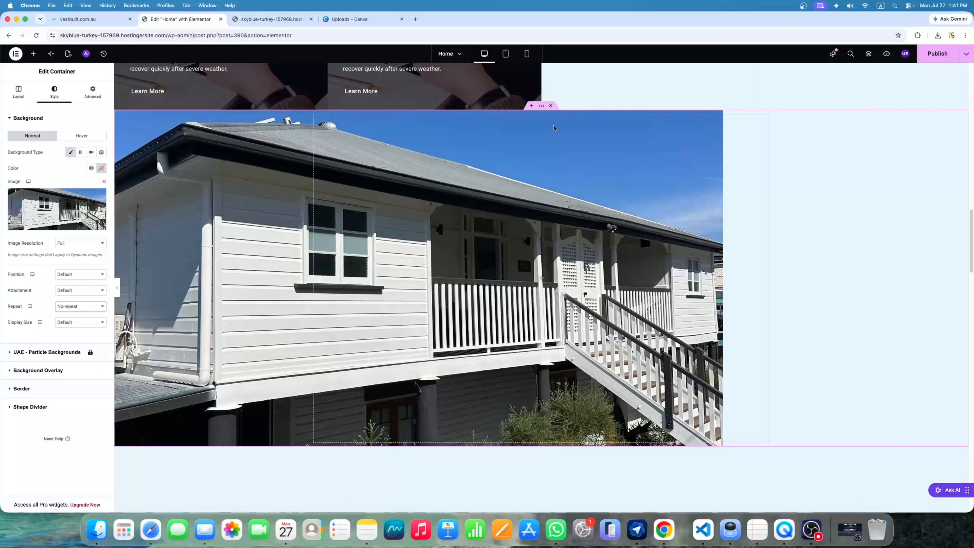
left_click(64, 327)
left_click(71, 341)
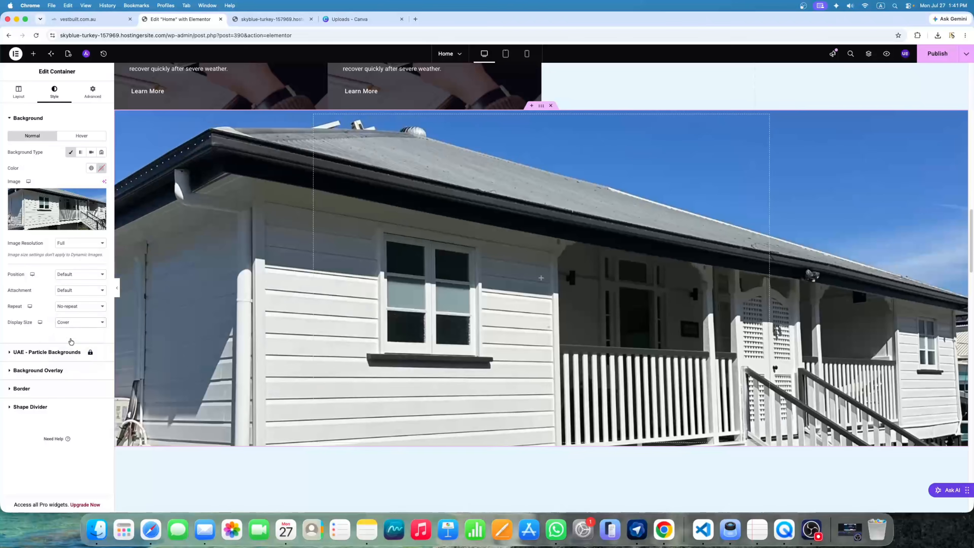
scroll(544, 255, "down", 3)
scroll(585, 243, "up", 4)
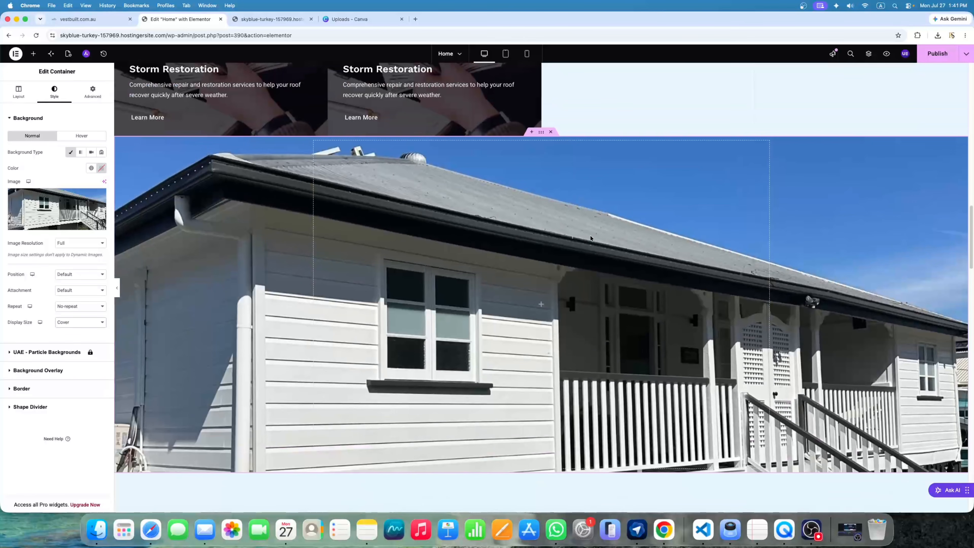
scroll(907, 181, "up", 1)
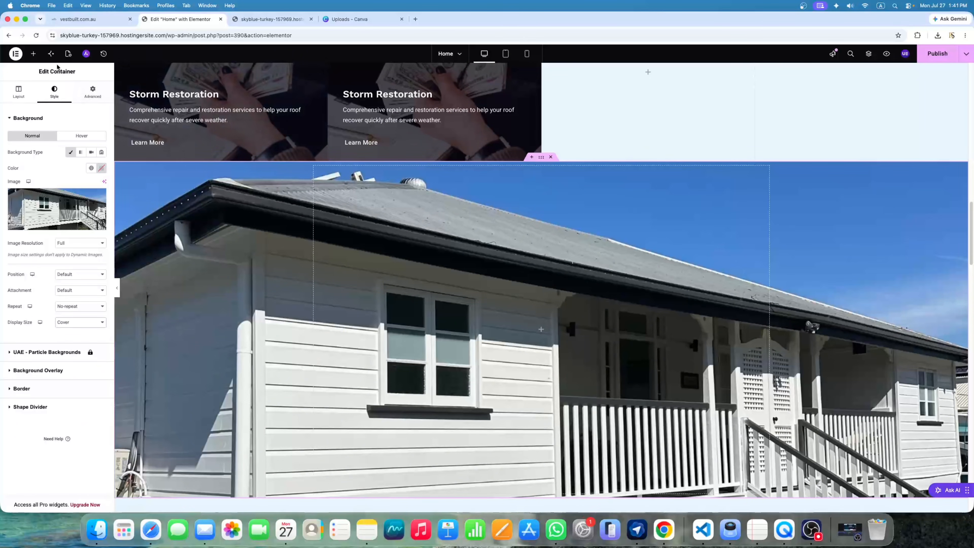
left_click(33, 54)
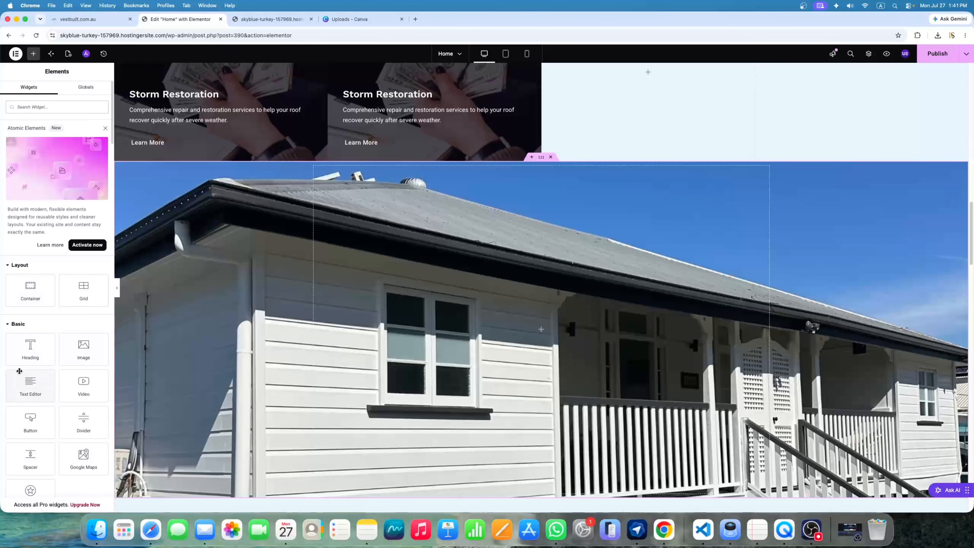
Add a heading to the house-photo container and centre the container's content
left_click_drag(21, 353, 486, 326)
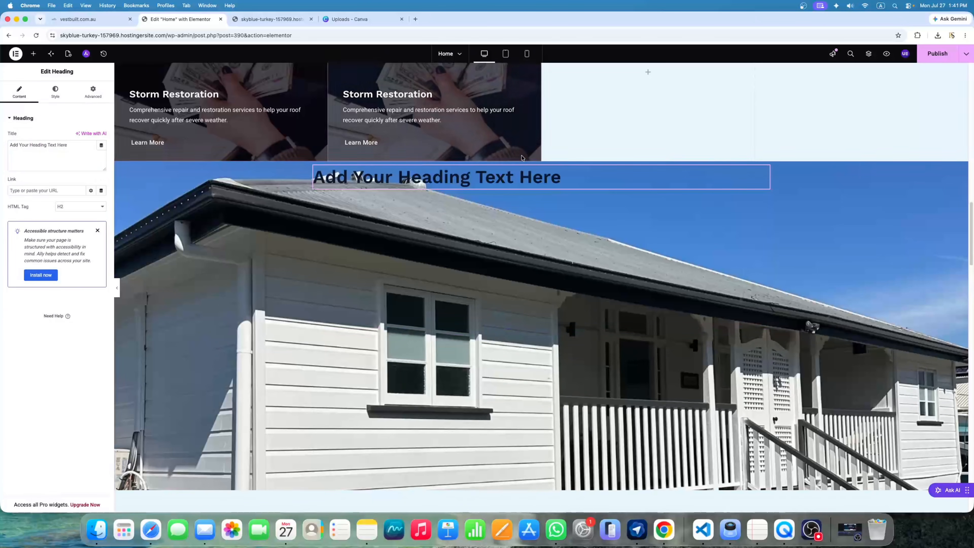
scroll(514, 220, "down", 2)
scroll(515, 220, "up", 2)
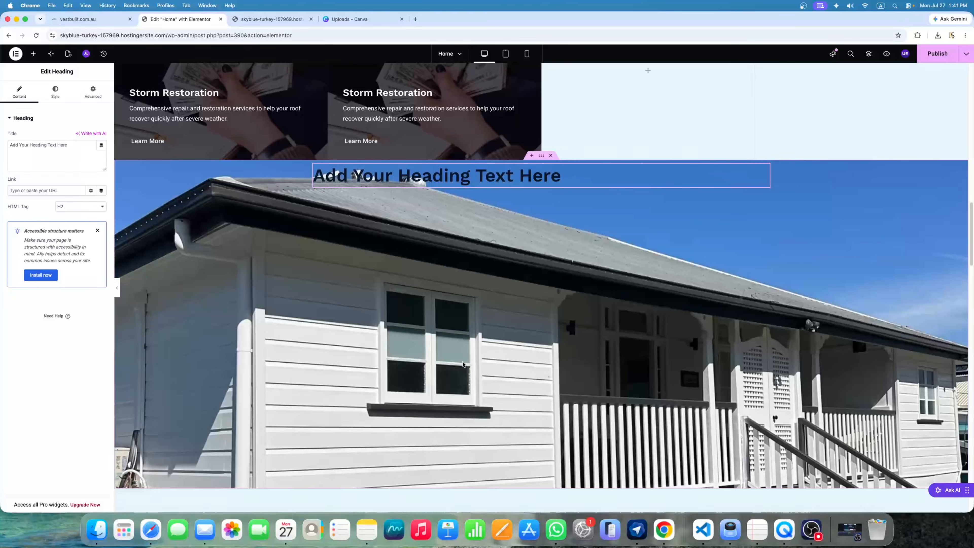
scroll(477, 350, "down", 1)
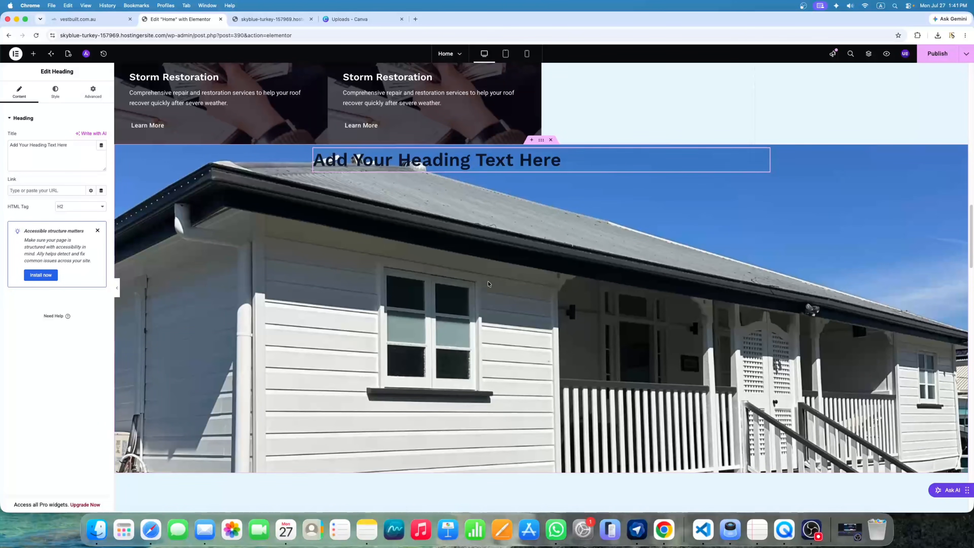
left_click(541, 141)
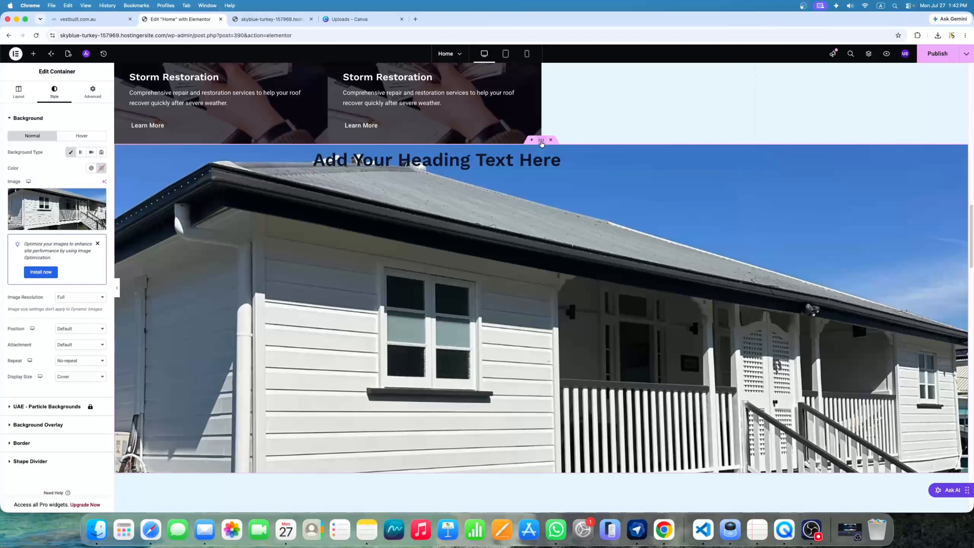
left_click(19, 99)
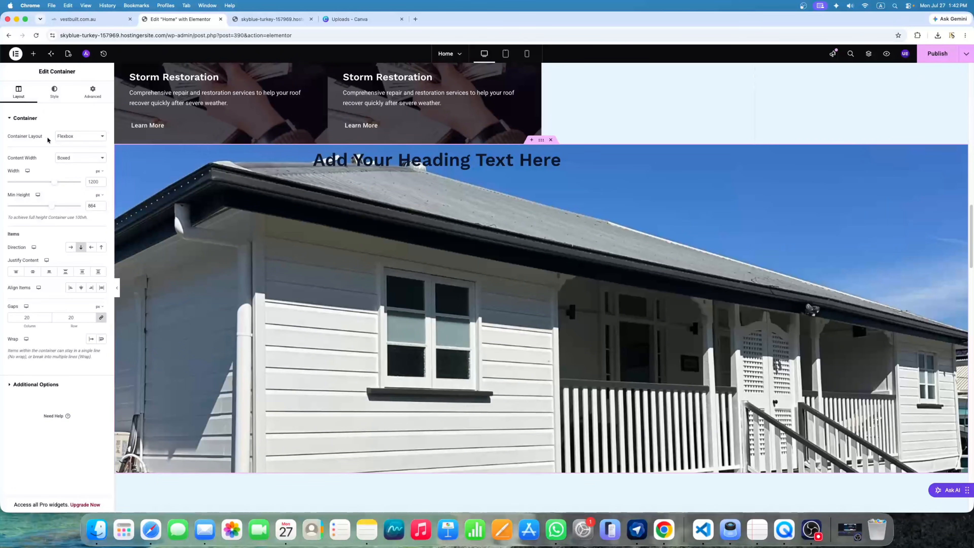
left_click(32, 272)
left_click(31, 273)
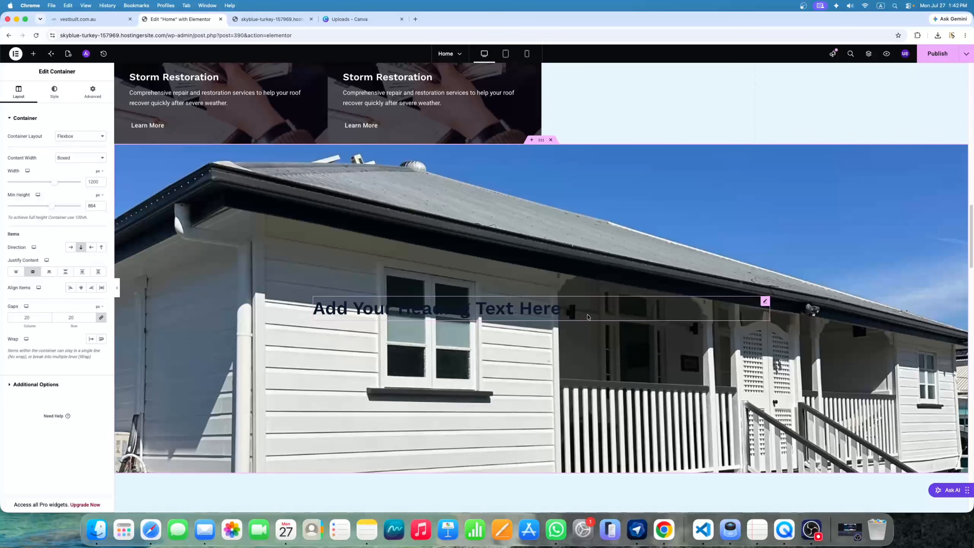
Make the heading white with global Theme Color 6 and enlarge it to 111 px
left_click(765, 301)
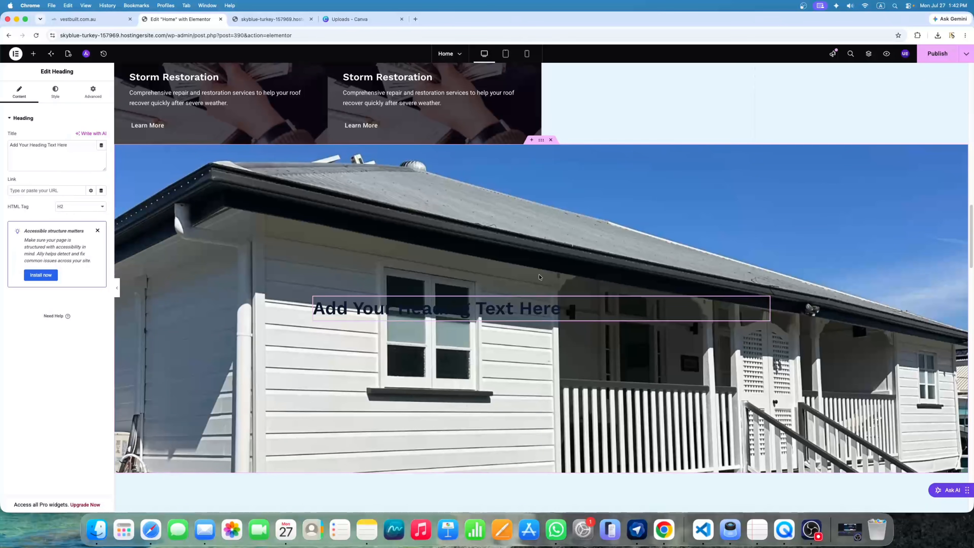
left_click(54, 91)
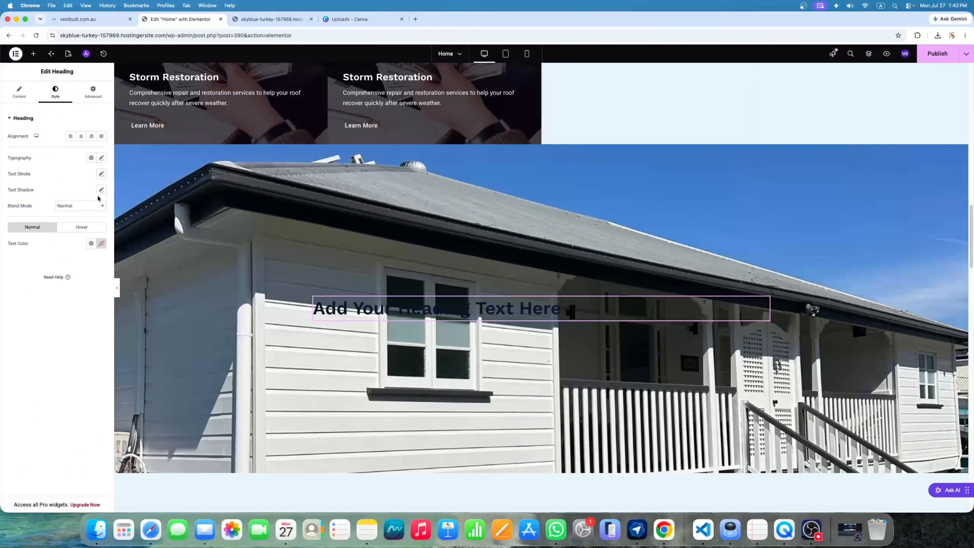
left_click(97, 244)
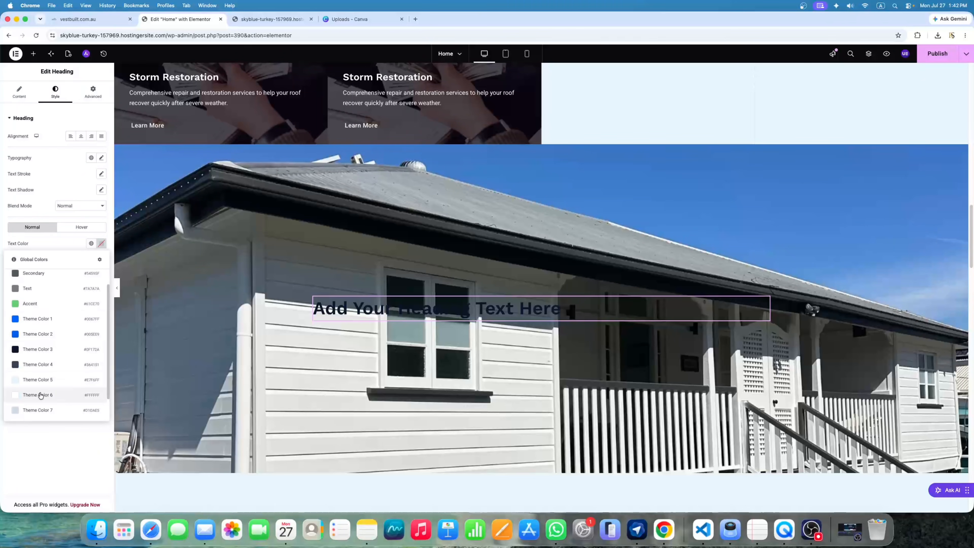
left_click(37, 395)
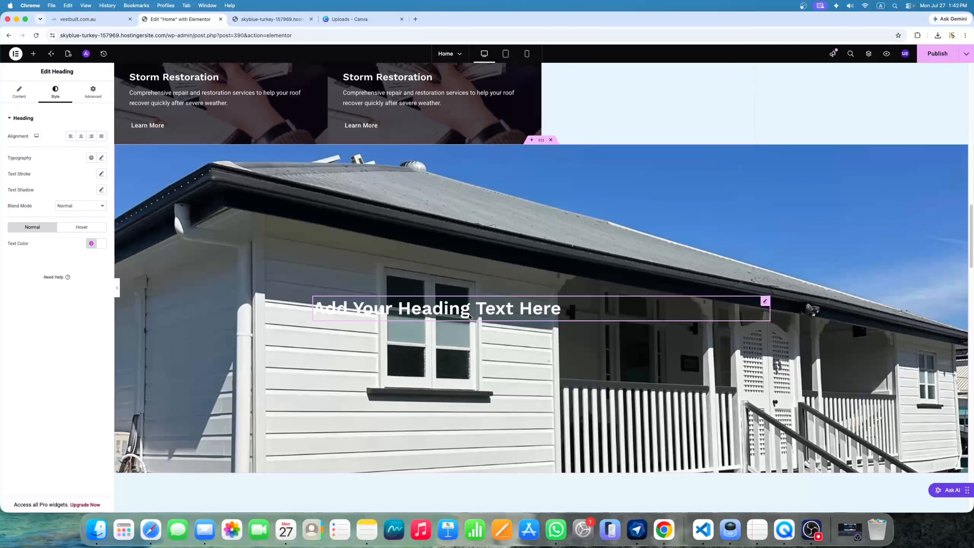
left_click(102, 158)
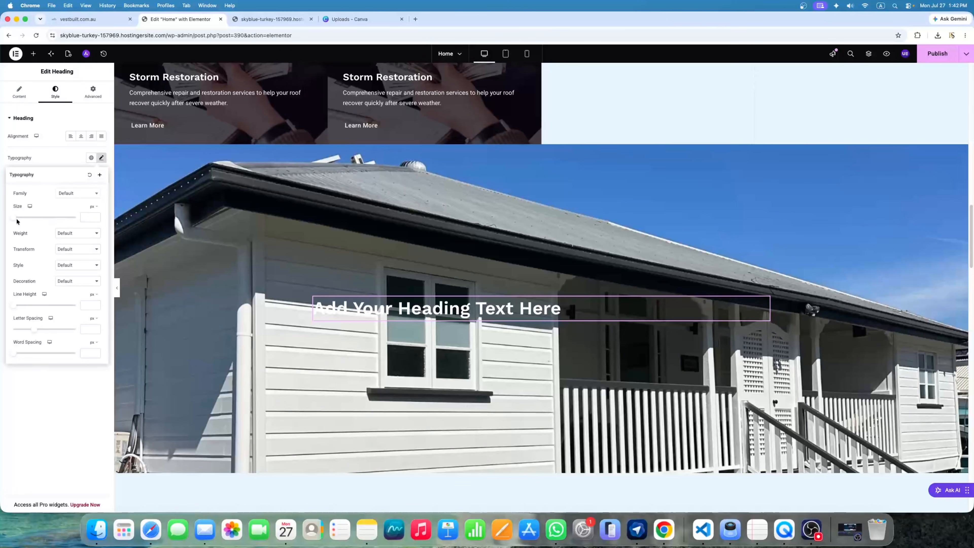
left_click_drag(16, 222, 49, 223)
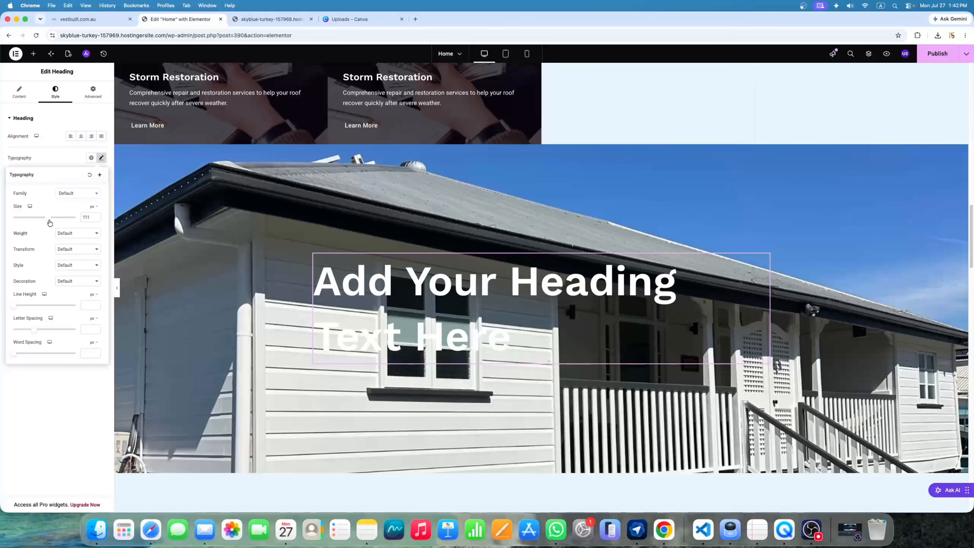
mouse_move(527, 157)
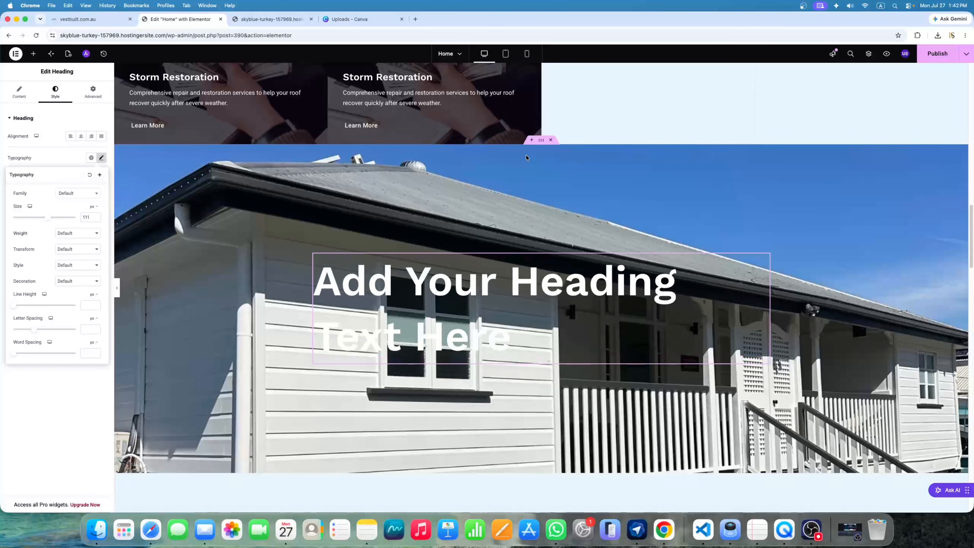
left_click(541, 140)
Add a Classic background overlay in Theme Color 3 at 0.53 opacity to the house-photo container
left_click(47, 93)
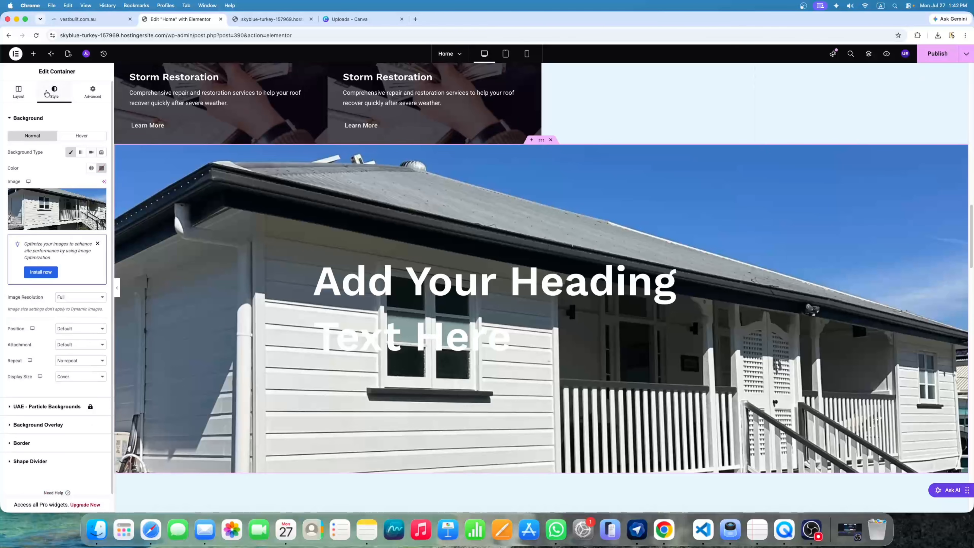
left_click(97, 244)
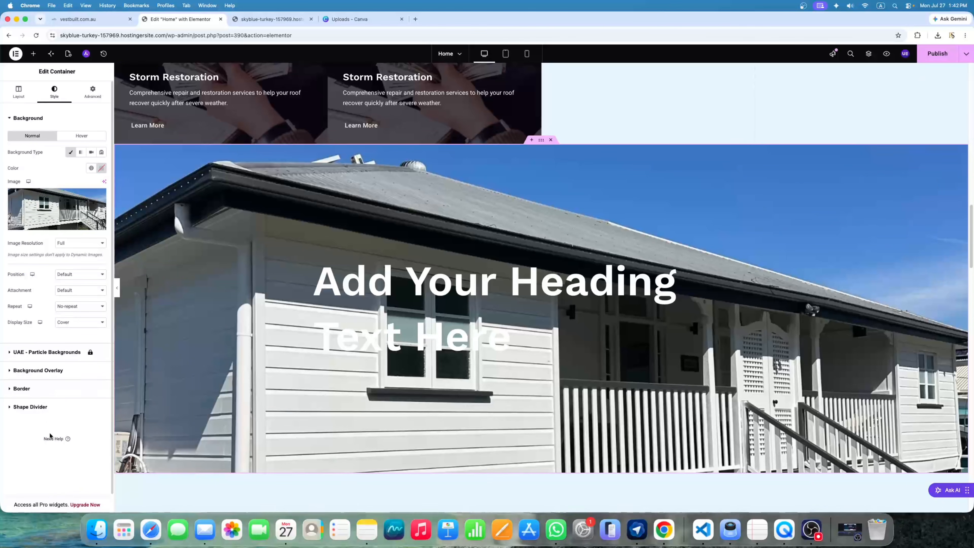
left_click(55, 370)
left_click(91, 189)
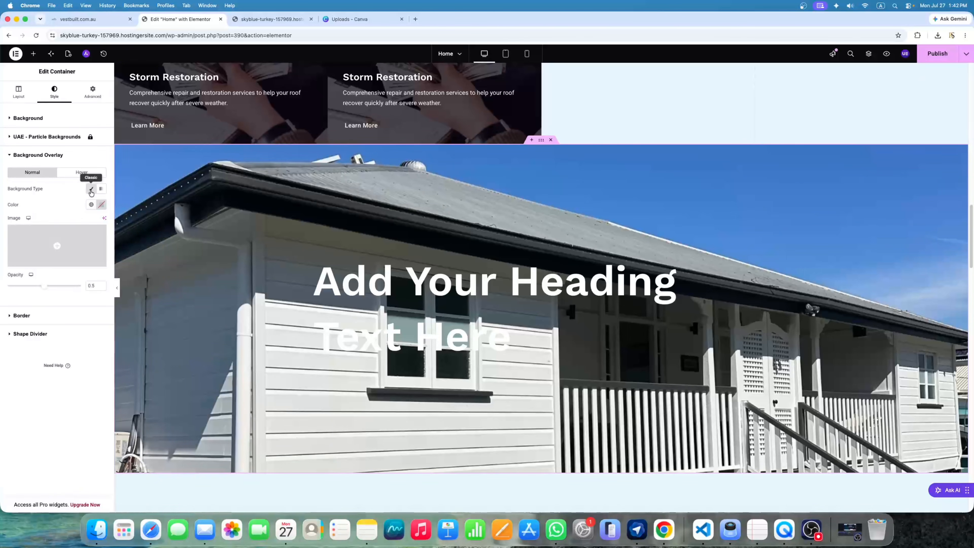
left_click(91, 204)
left_click(35, 332)
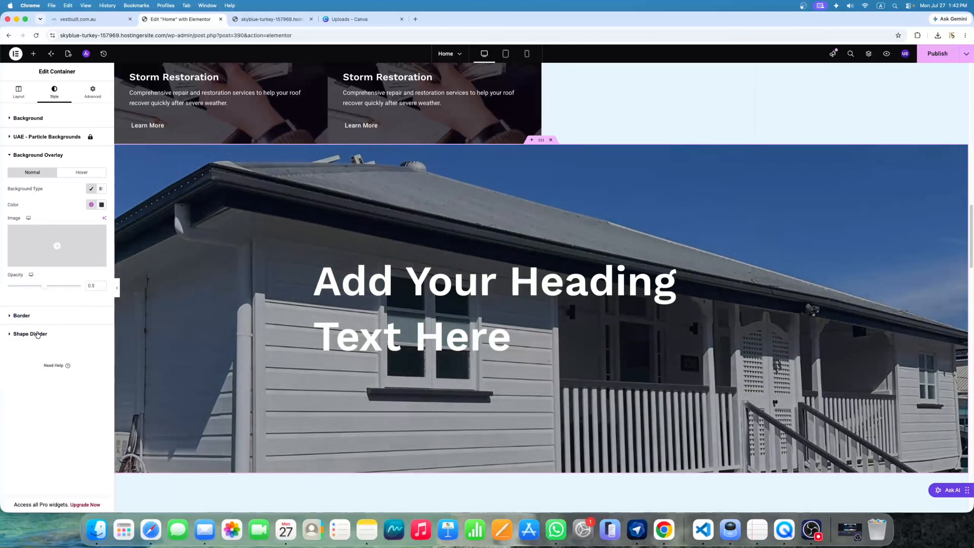
mouse_move(46, 286)
left_mouse_down()
mouse_move(63, 290)
mouse_move(46, 294)
left_mouse_up()
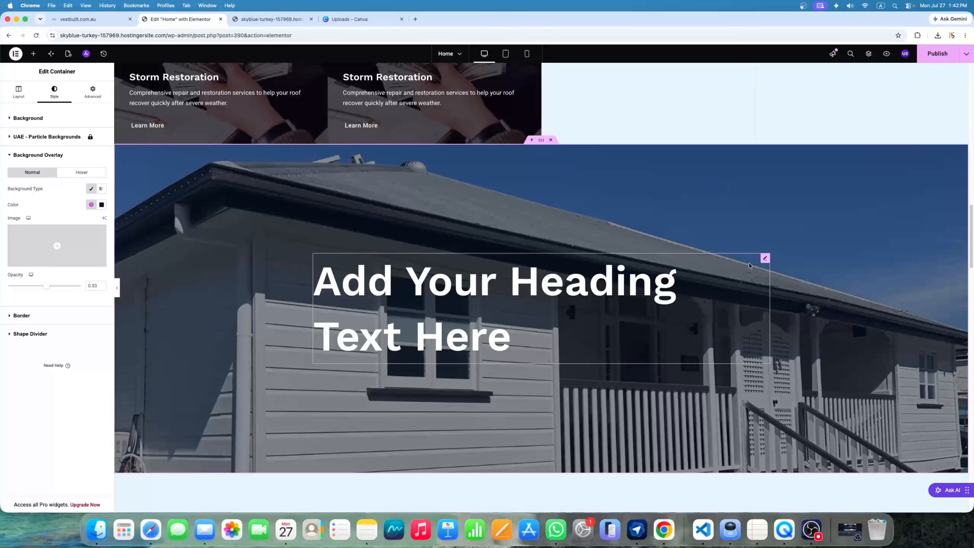
left_click(764, 258)
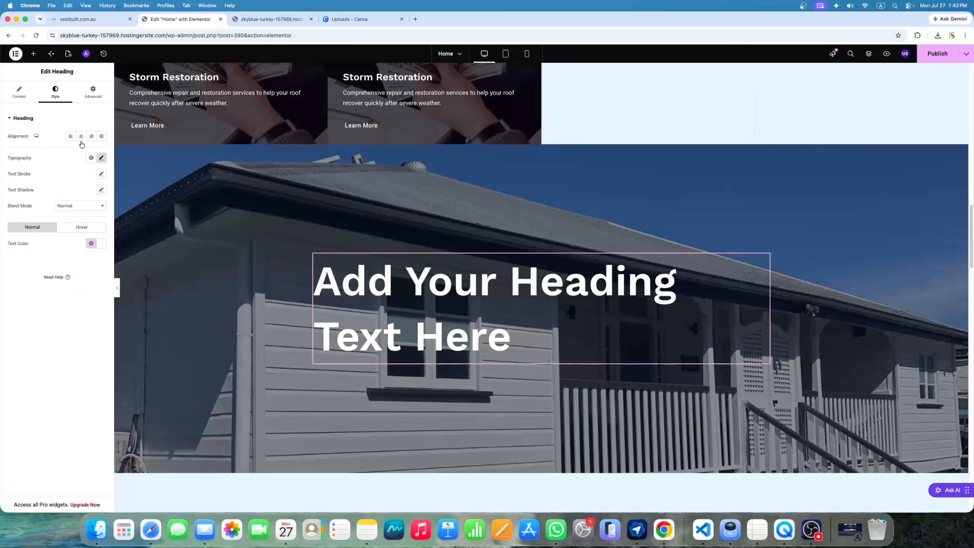
Shrink the hero heading to 88 px and add a Text Editor paragraph beneath it
left_click(101, 158)
left_click_drag(48, 218, 40, 218)
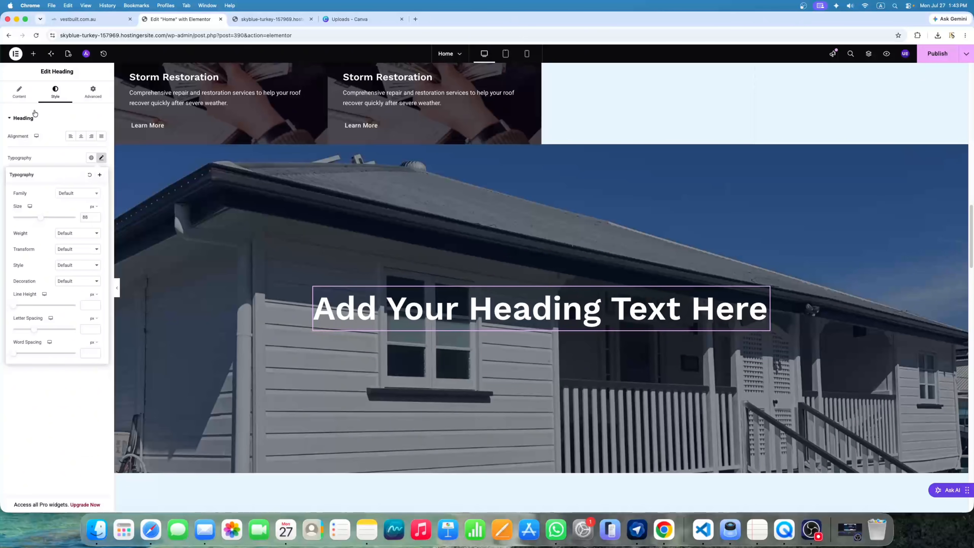
left_click(33, 55)
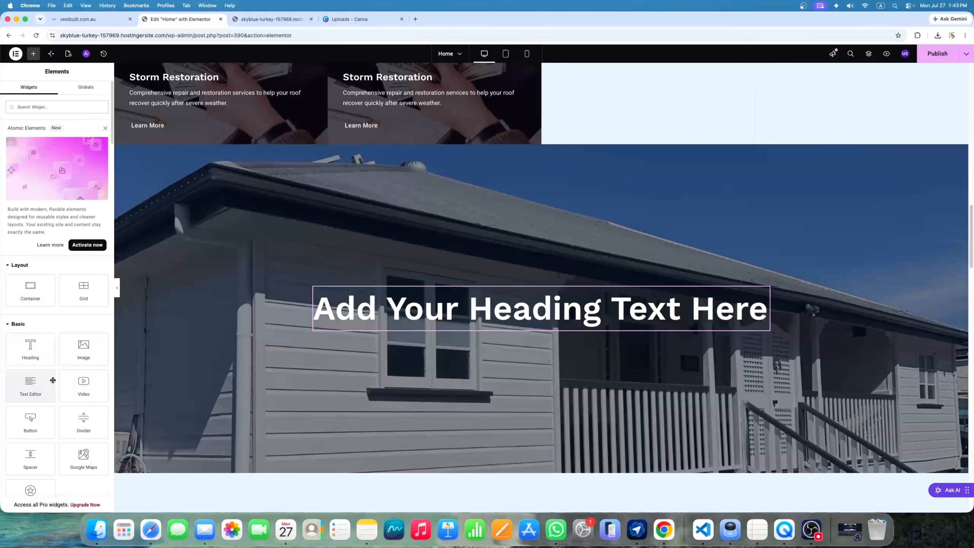
scroll(23, 307, "down", 6)
scroll(38, 291, "up", 4)
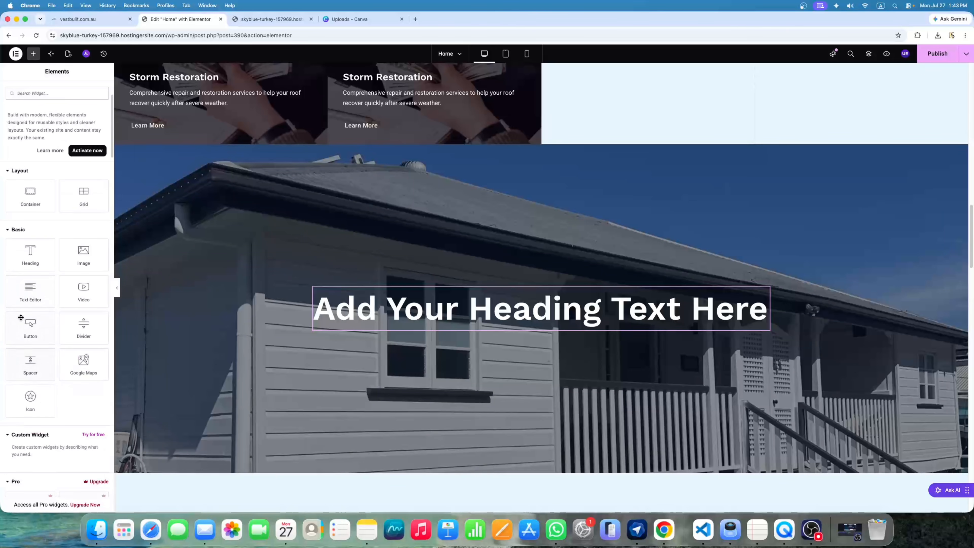
left_click_drag(32, 294, 429, 324)
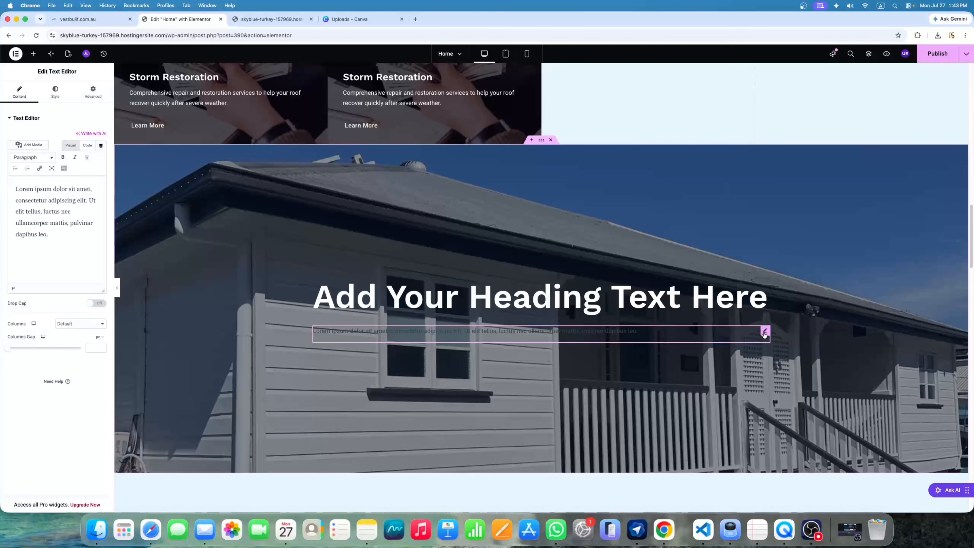
Style the paragraph with Theme Color 7 at 22 px, then add a button below it
left_click(55, 92)
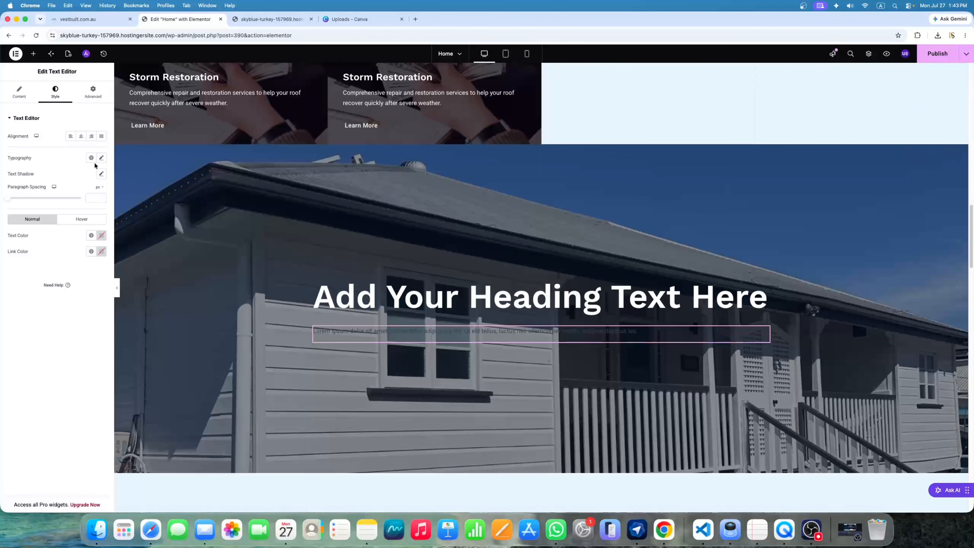
left_click(91, 235)
scroll(49, 373, "down", 2)
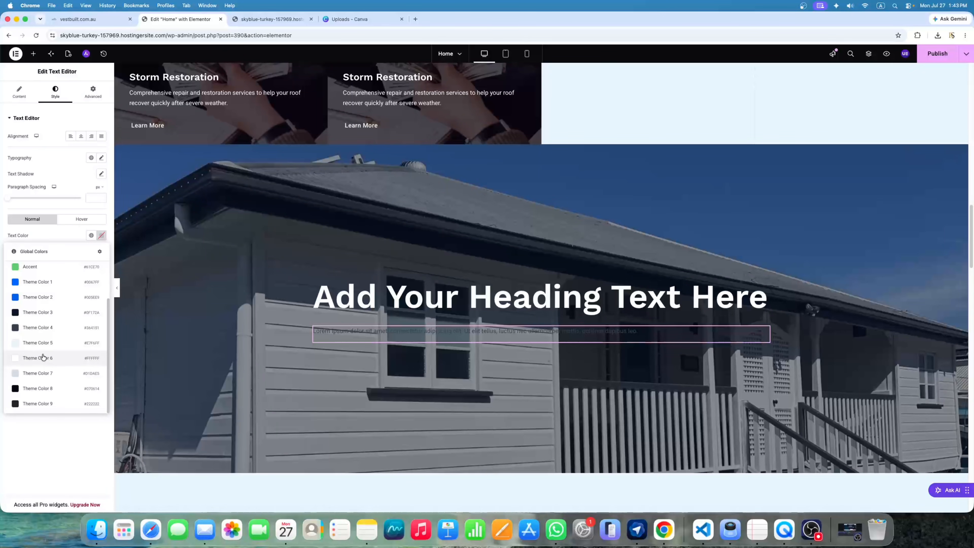
left_click(50, 373)
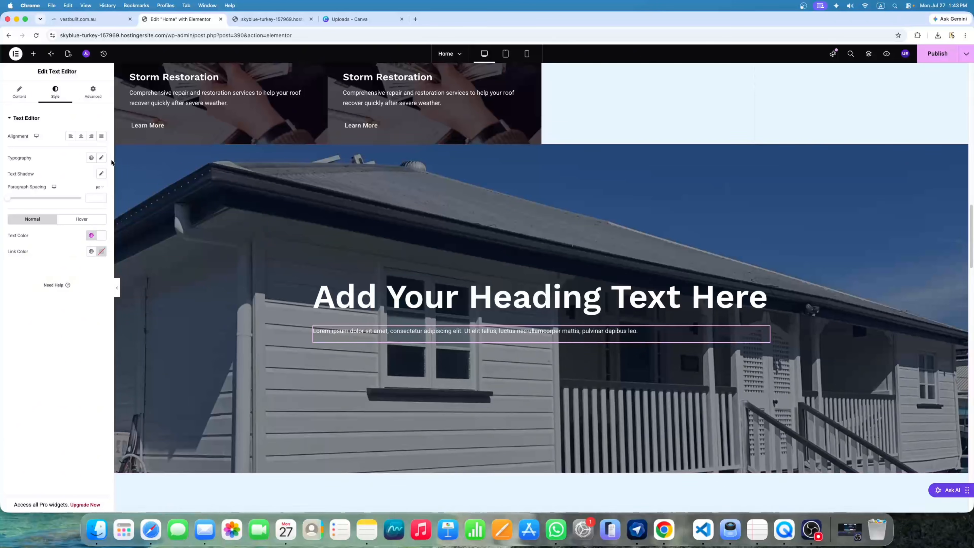
left_click(102, 159)
left_click_drag(13, 216, 21, 221)
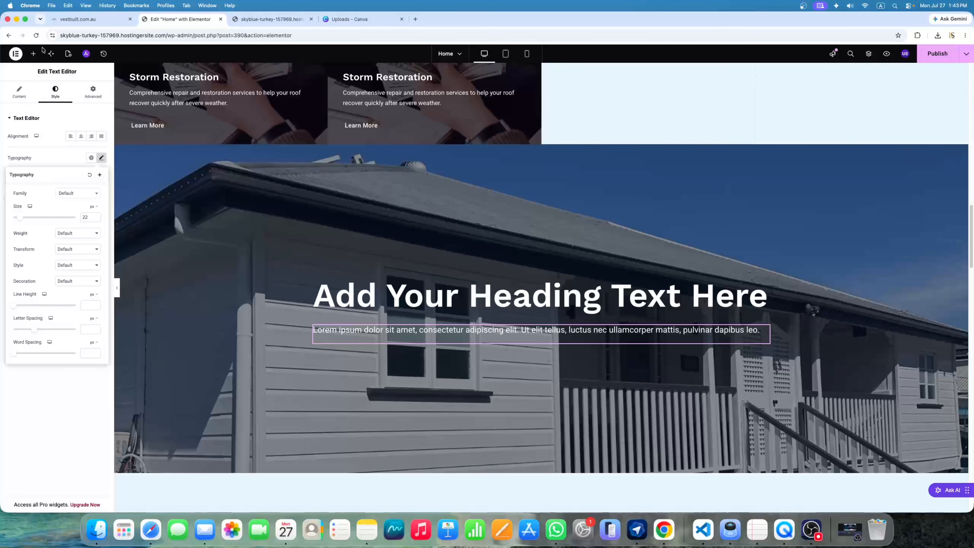
left_click(34, 53)
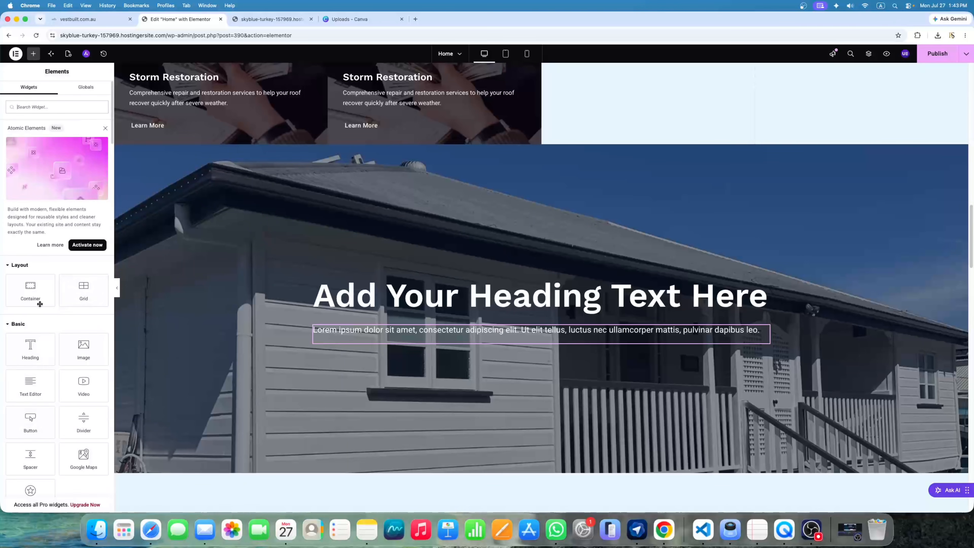
left_click_drag(31, 420, 489, 344)
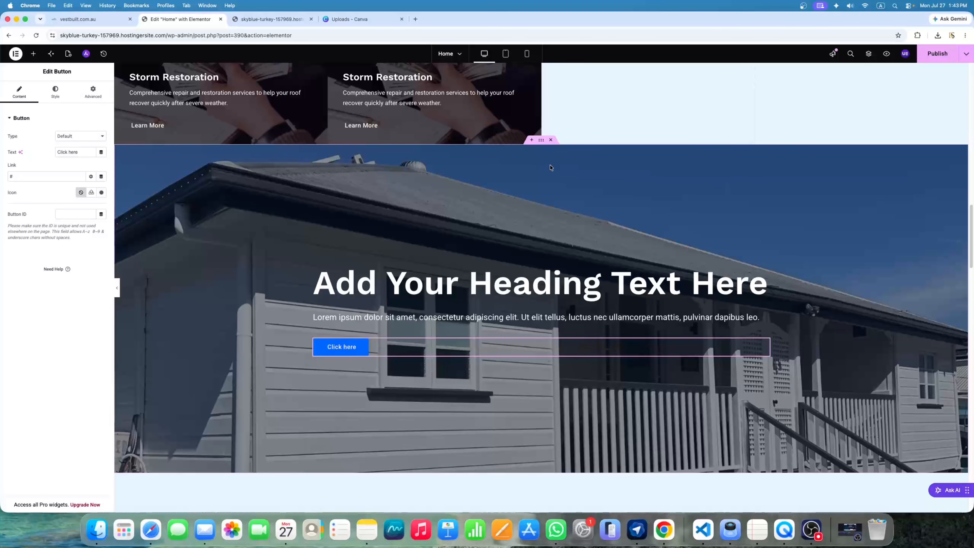
Delete the house-photo hero section and the Excellence In Roofing logo section
left_click(551, 140)
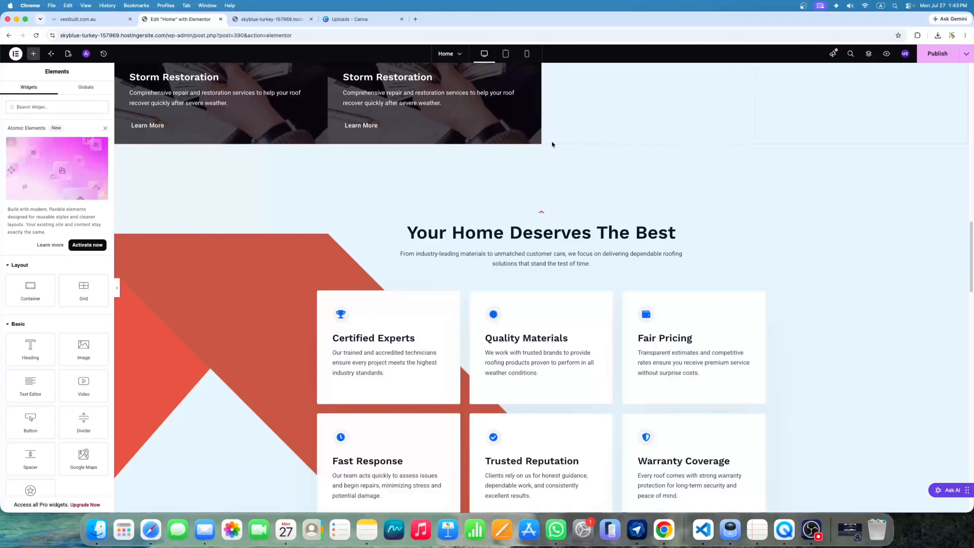
scroll(649, 324, "down", 15)
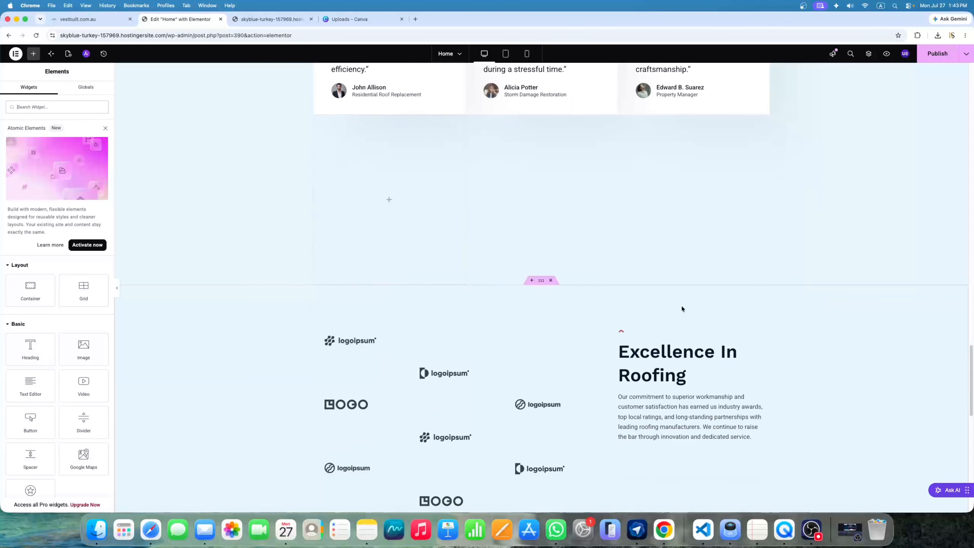
scroll(562, 284, "down", 3)
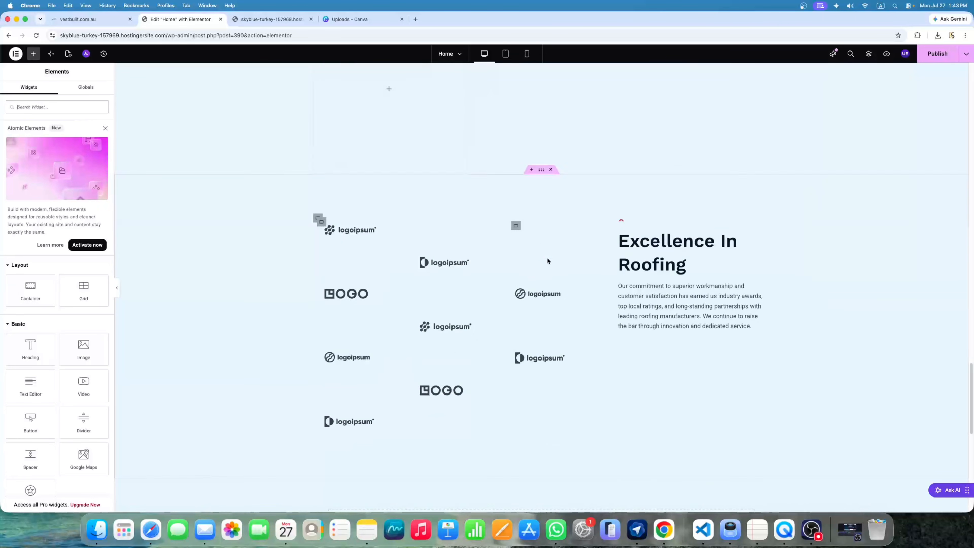
left_click(551, 170)
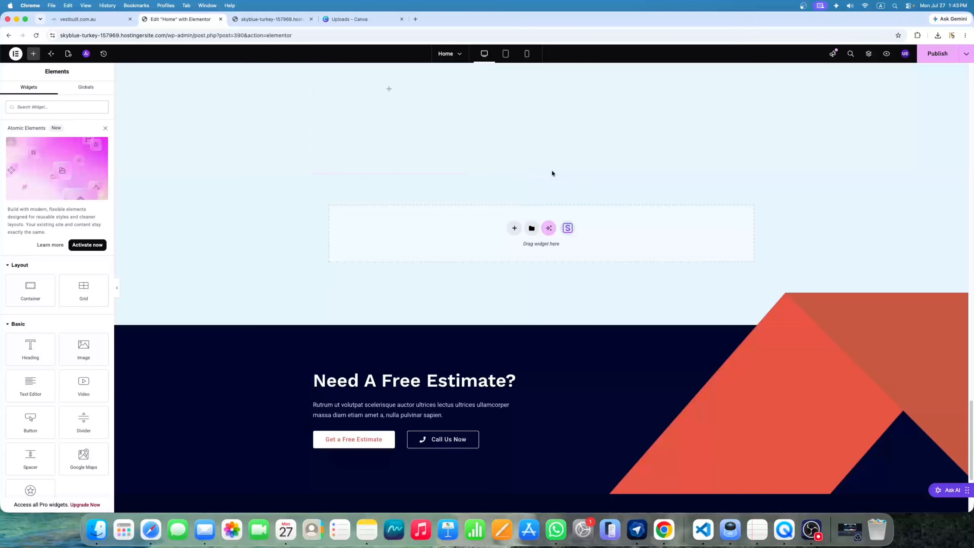
scroll(630, 187, "up", 15)
scroll(629, 186, "up", 10)
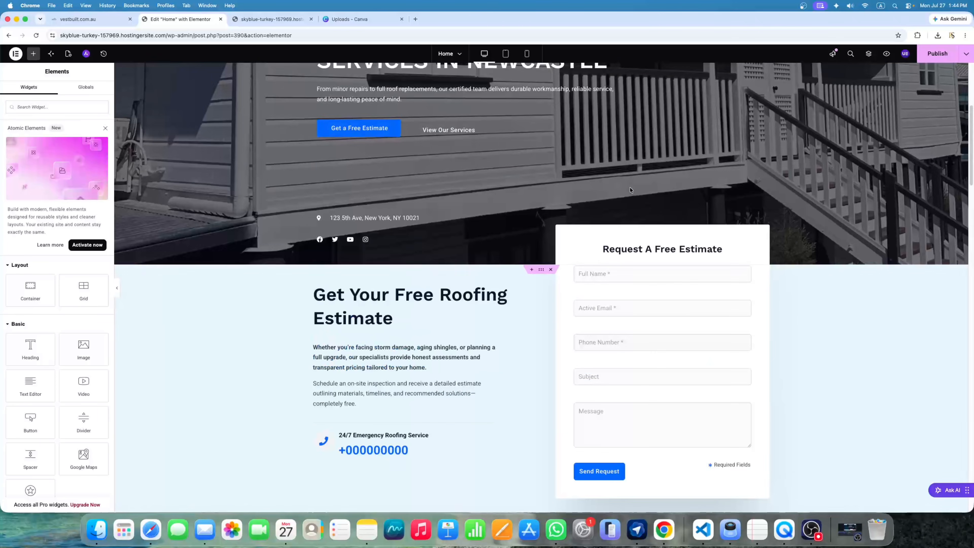
scroll(629, 187, "down", 3)
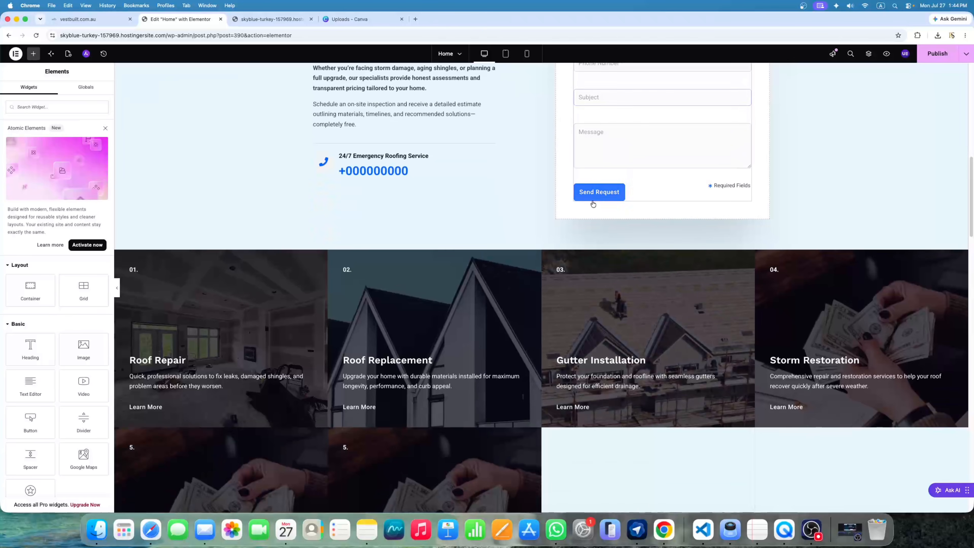
scroll(673, 277, "down", 1)
scroll(673, 277, "up", 1)
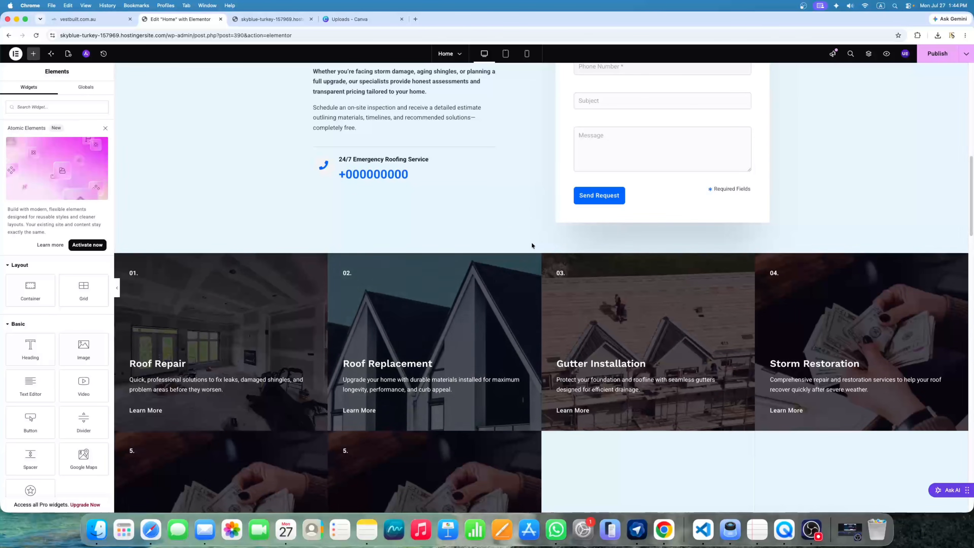
scroll(516, 267, "down", 4)
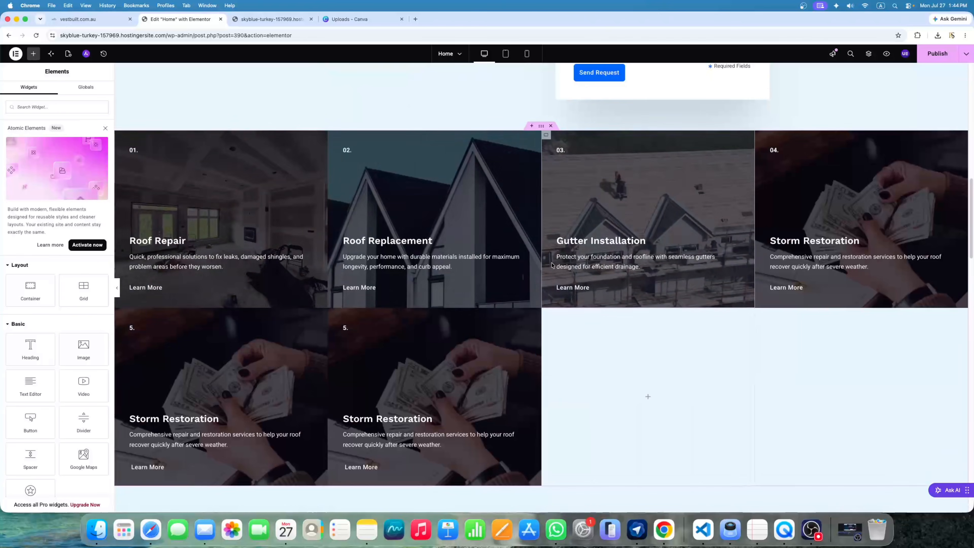
scroll(535, 262, "up", 4)
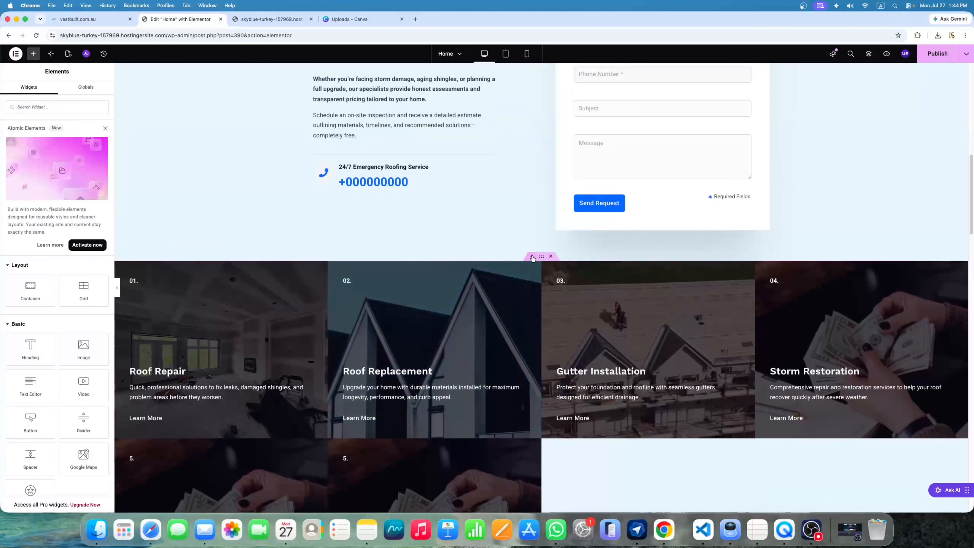
Insert a single-column Flexbox container above the service cards, removing a misplaced one first
left_click(531, 257)
left_click(514, 297)
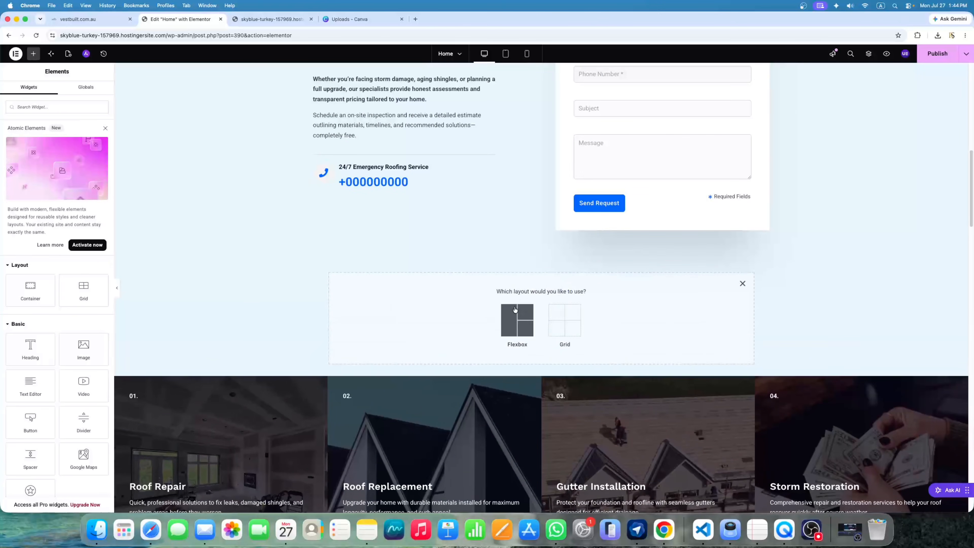
left_click(518, 318)
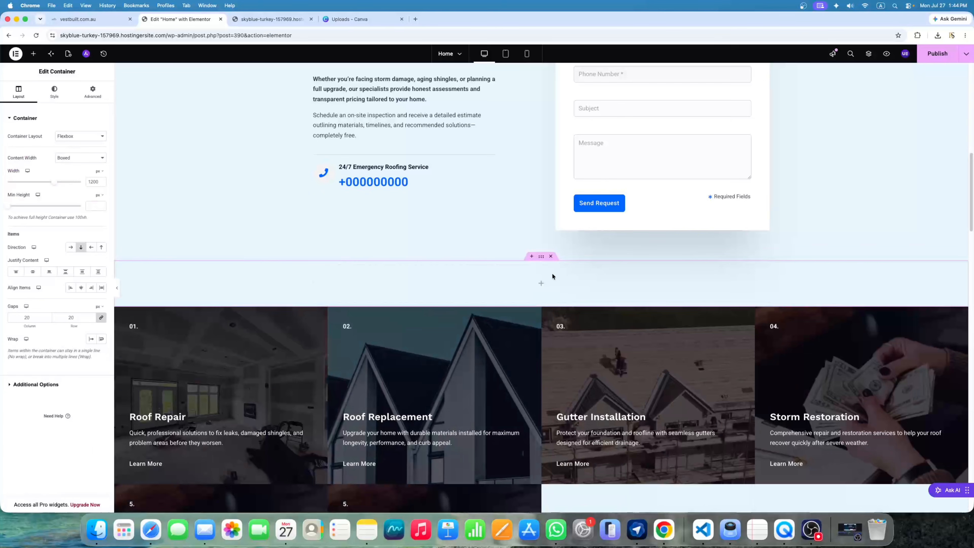
left_click(550, 257)
left_click(531, 257)
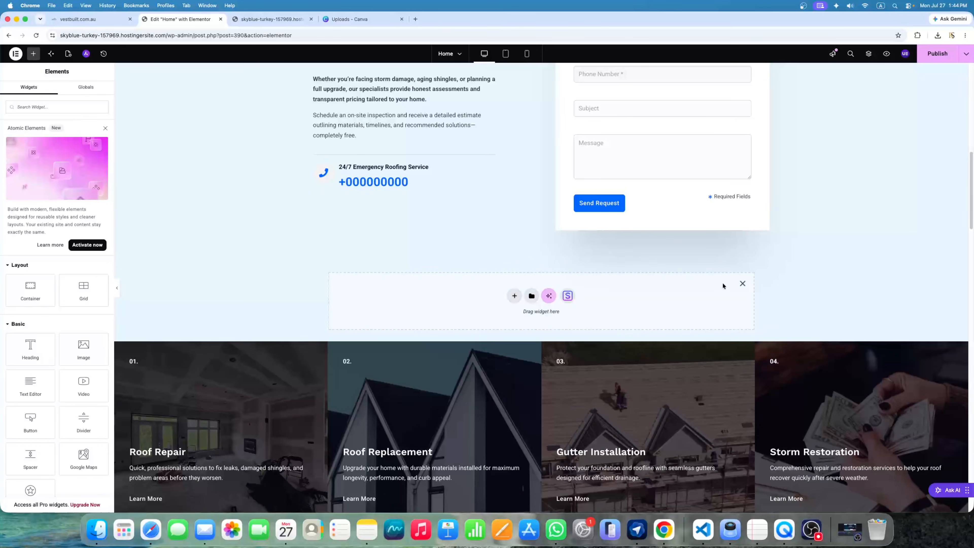
left_click(742, 283)
left_click(537, 256)
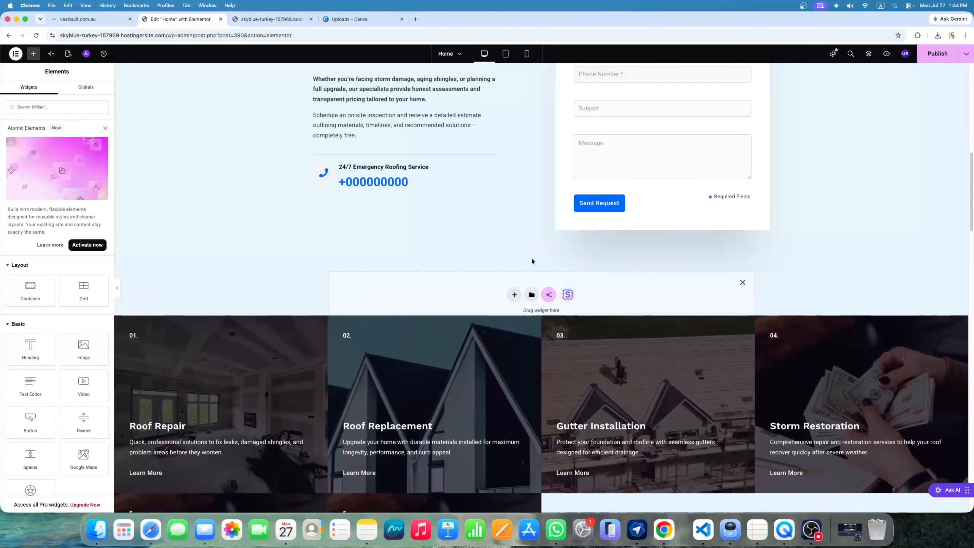
left_click(515, 299)
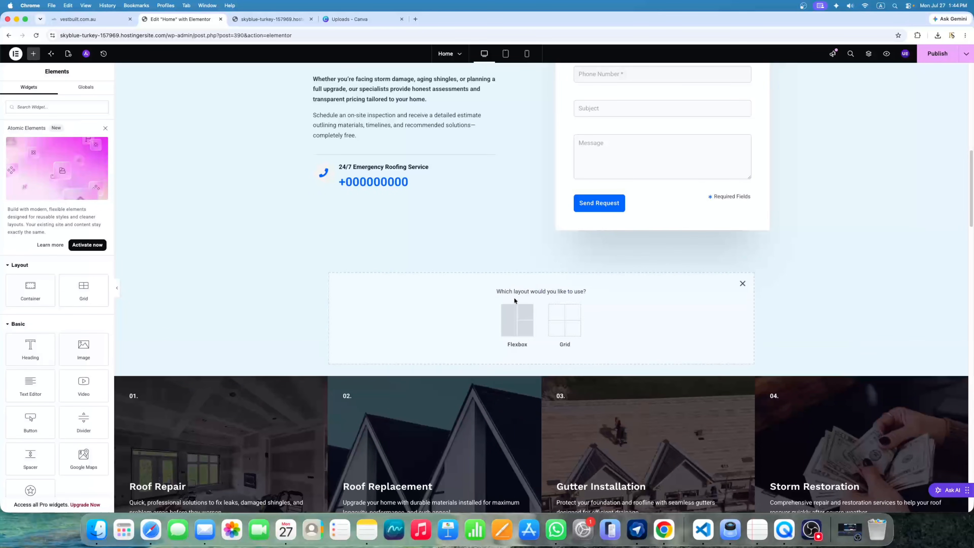
left_click(517, 321)
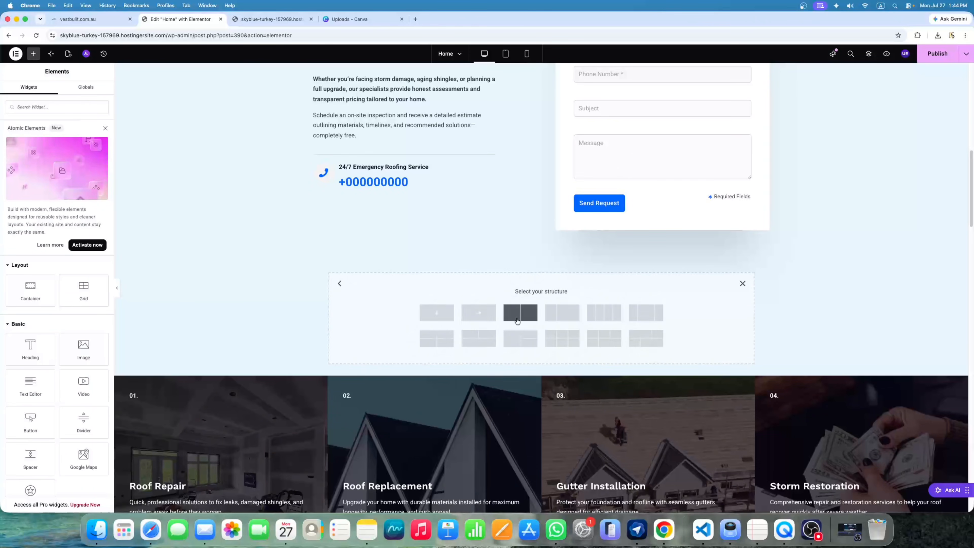
left_click(444, 315)
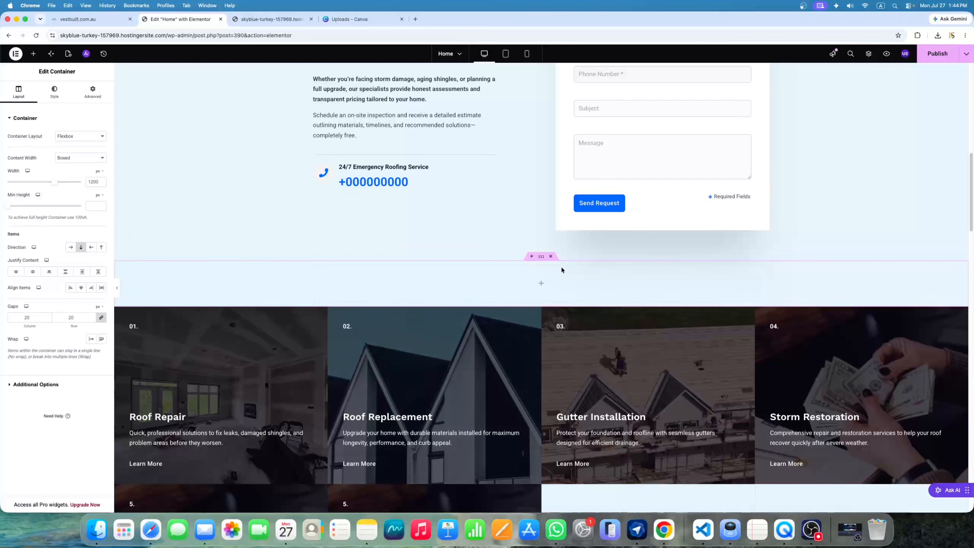
left_click(33, 55)
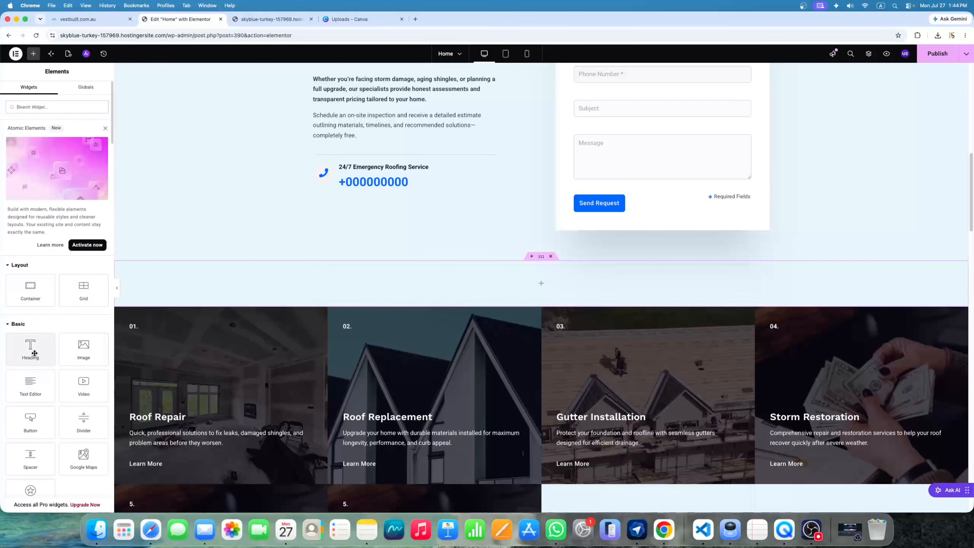
Add a heading reading 'Our Services' and centre-align it
left_click_drag(35, 353, 529, 296)
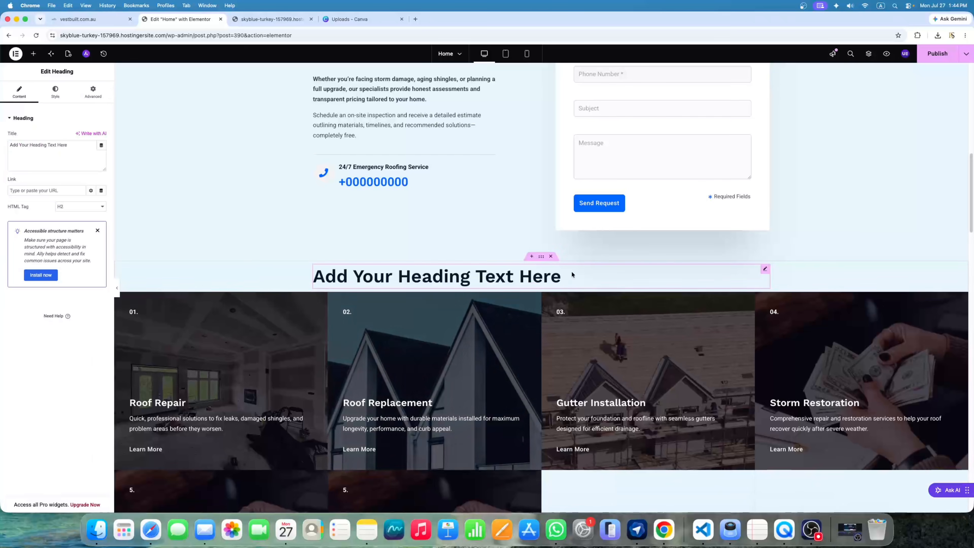
triple_click(78, 156)
key("BackSpace")
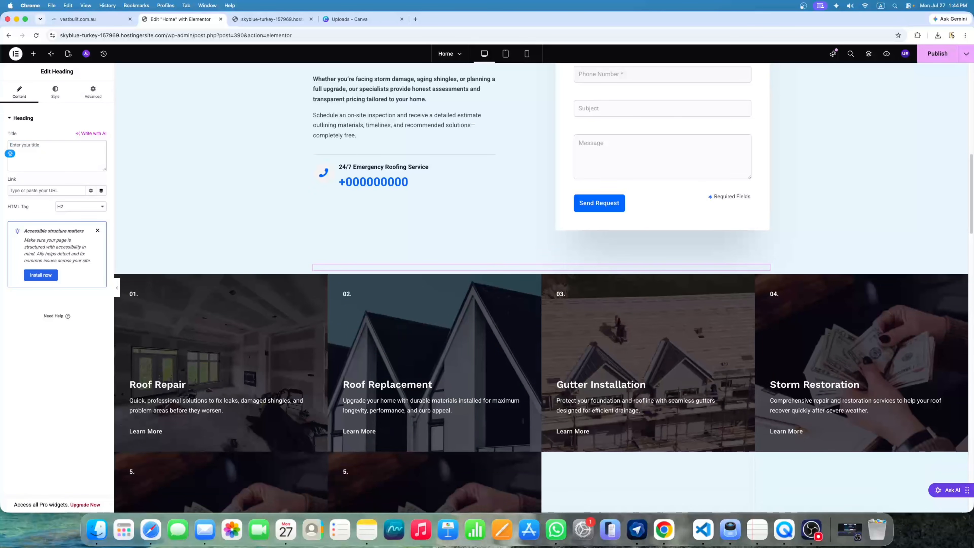
type("Our S")
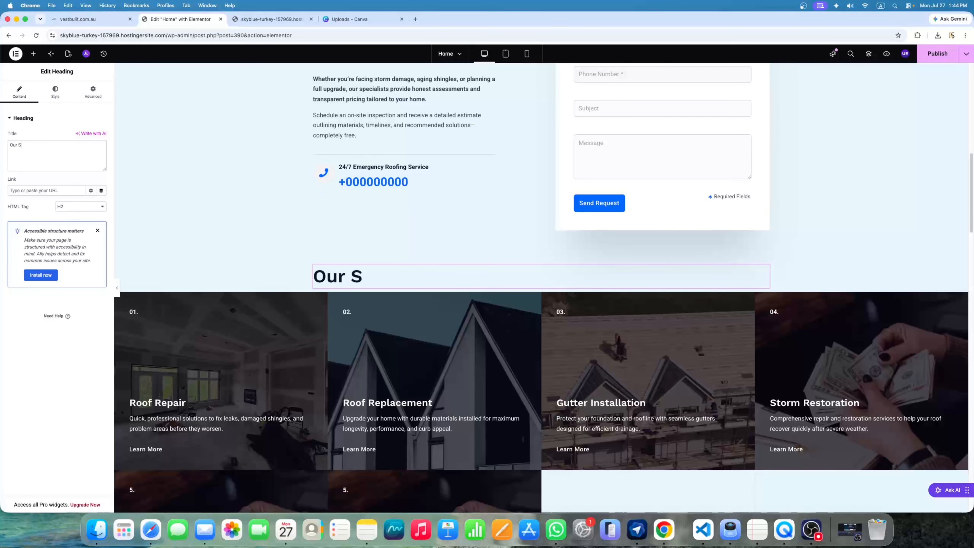
type("ervices")
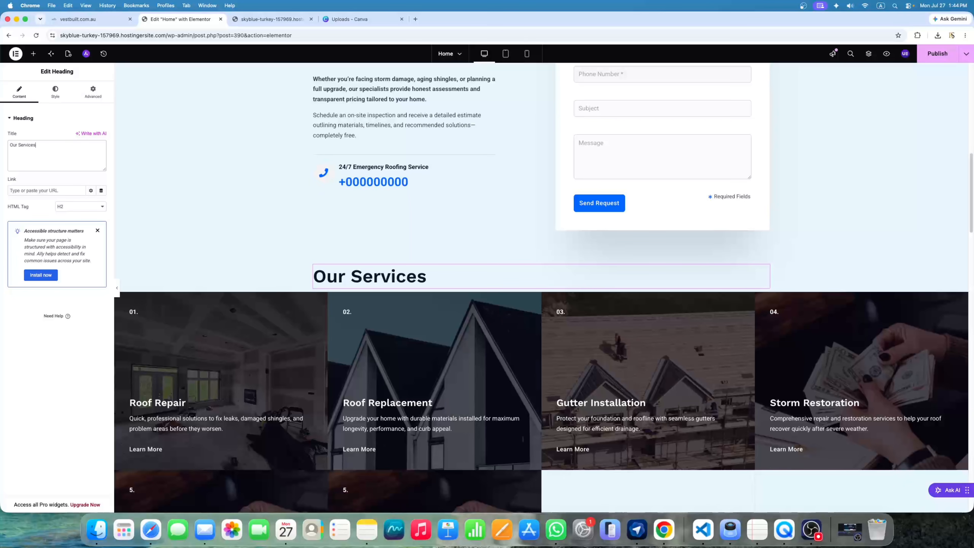
left_click(56, 96)
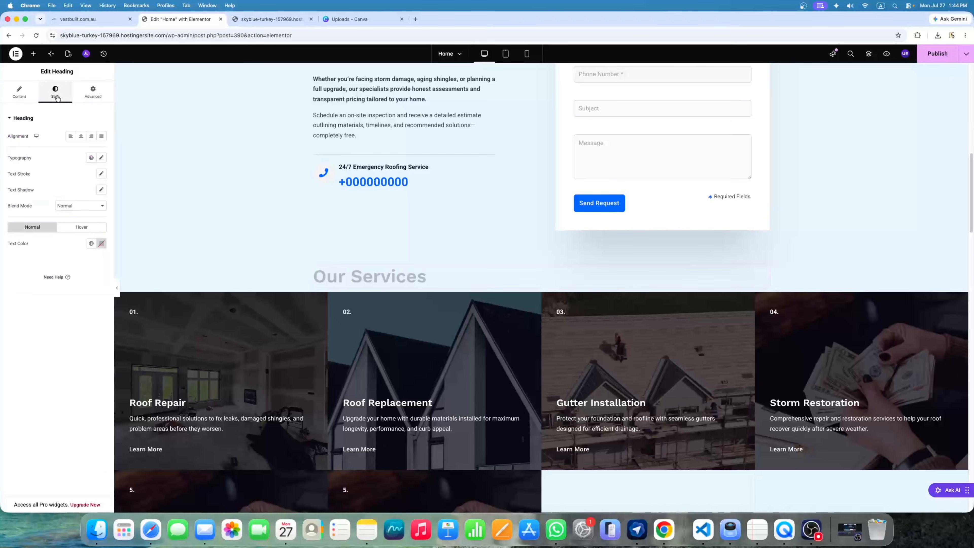
left_click(80, 136)
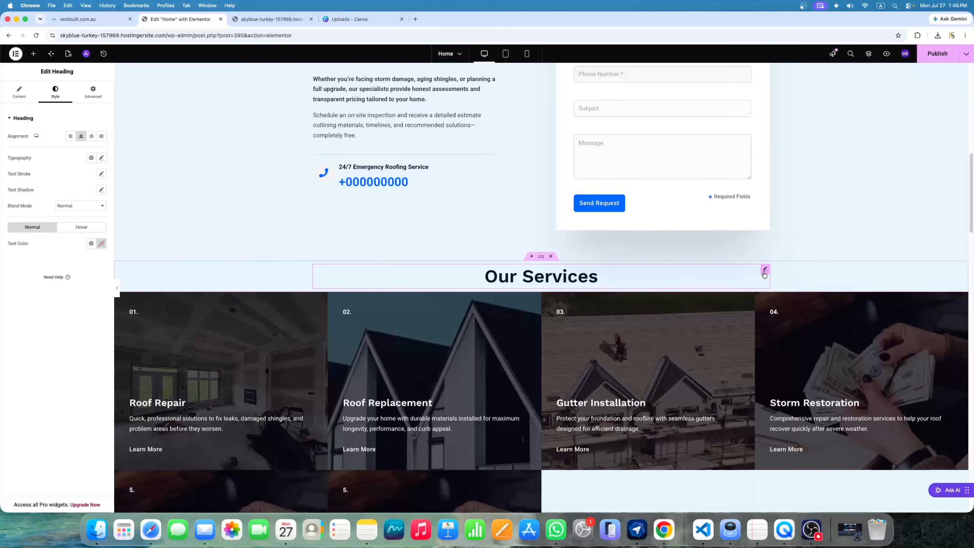
Give the heading unlinked padding of 20 px top and 40 px bottom
left_click(96, 97)
left_click(101, 174)
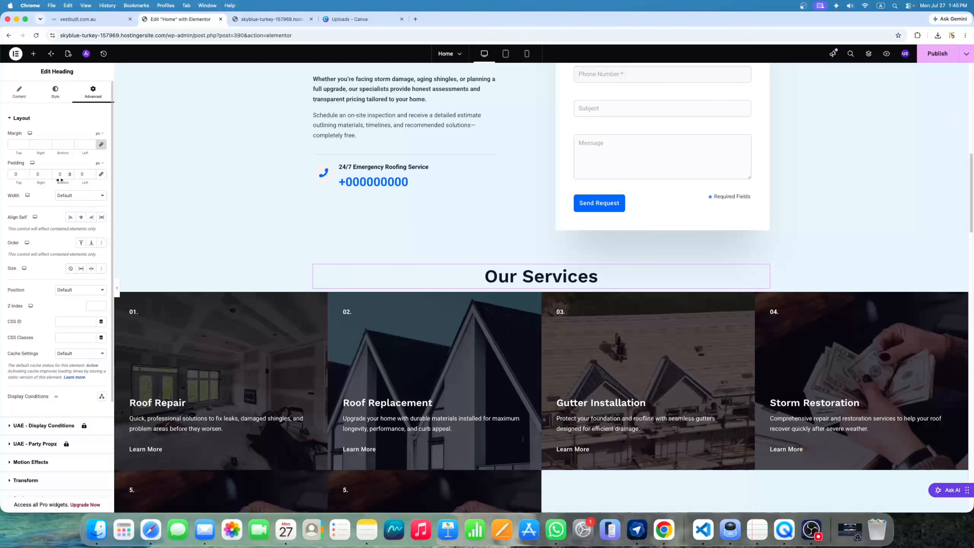
type("45")
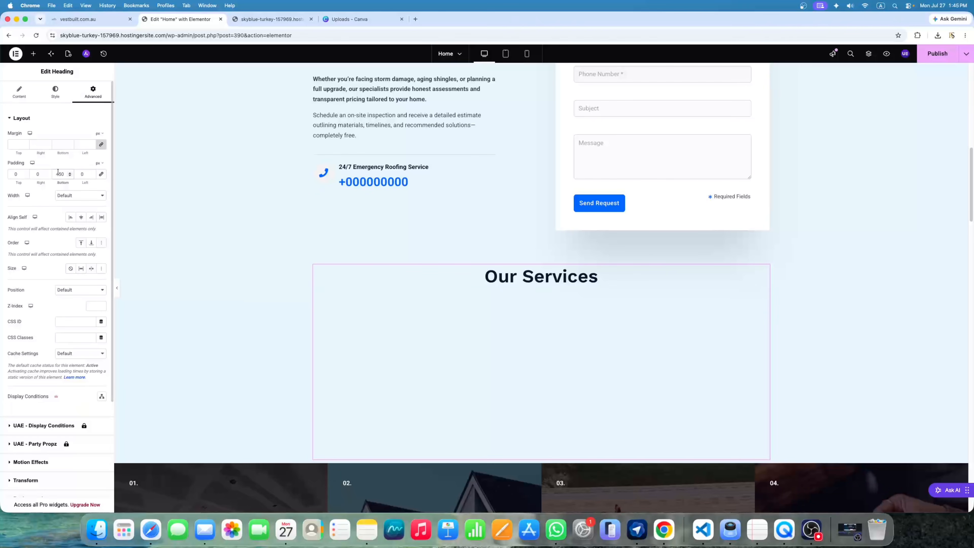
key("BackSpace")
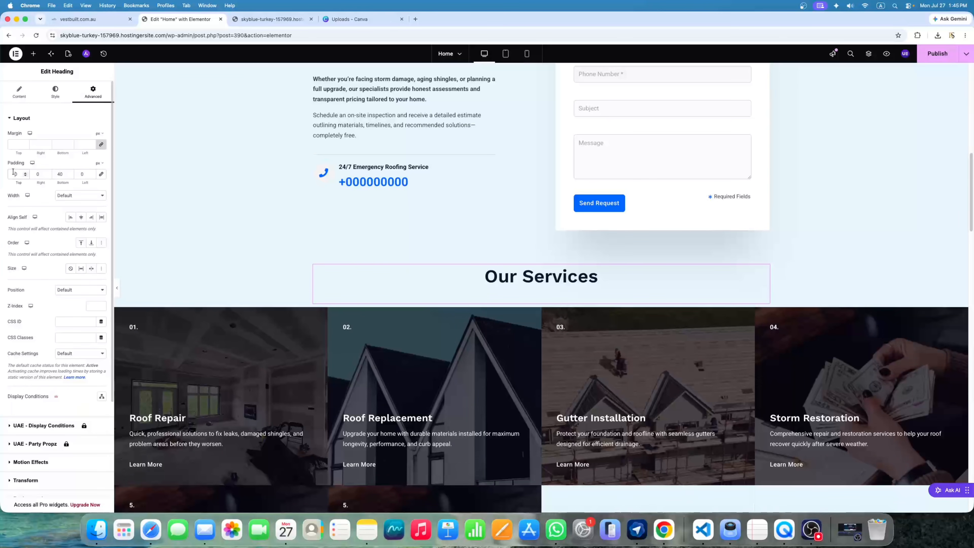
left_click(12, 174)
type("2")
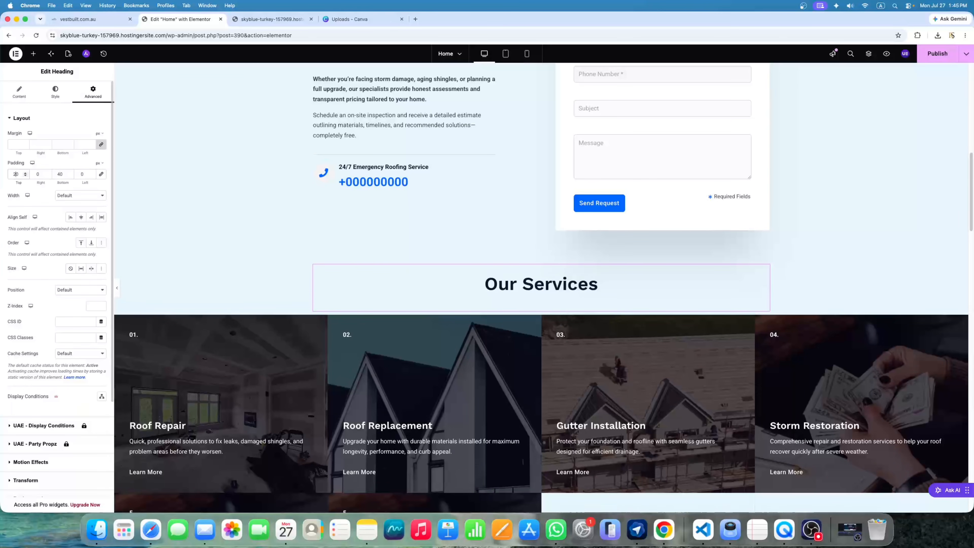
left_click(118, 291)
Review the new Our Services section and republish the Home page
scroll(525, 130, "down", 4)
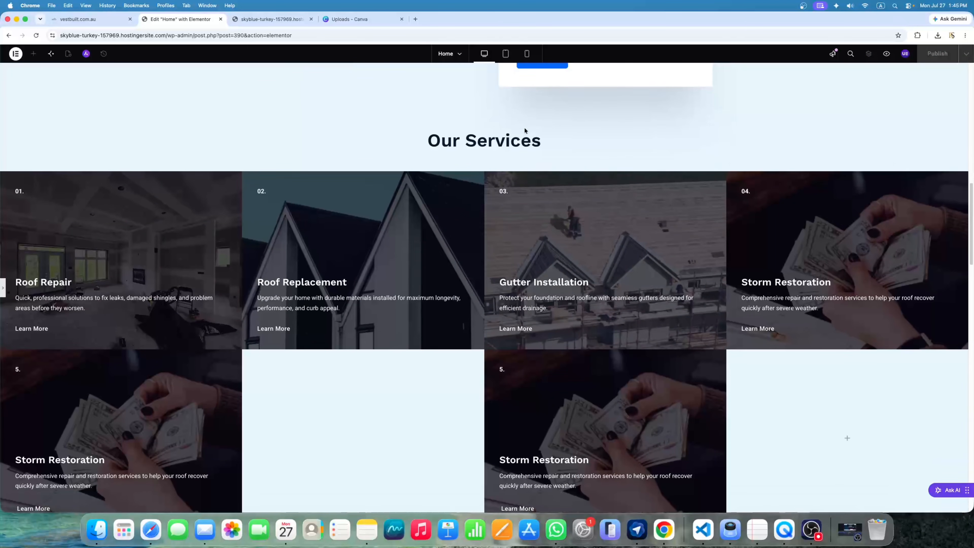
scroll(439, 277, "down", 3)
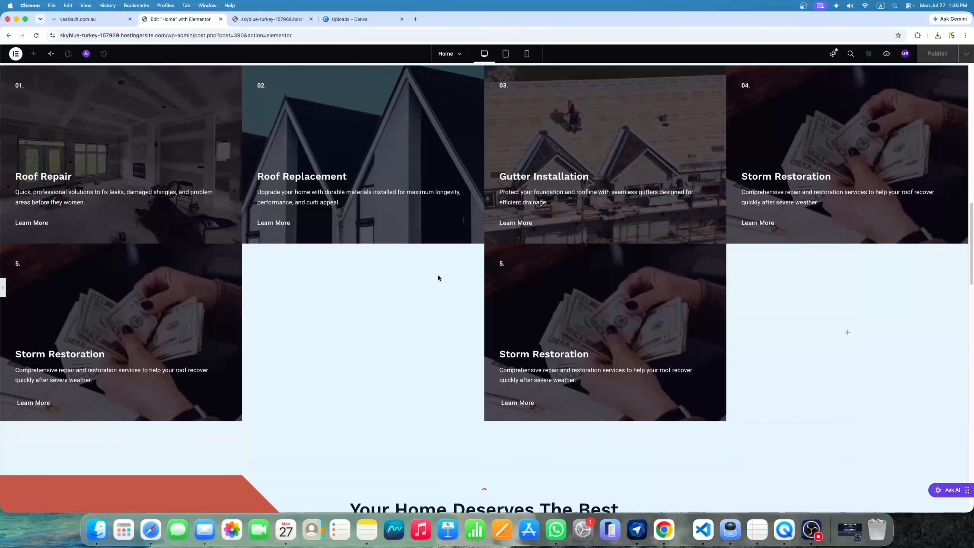
left_click(439, 277)
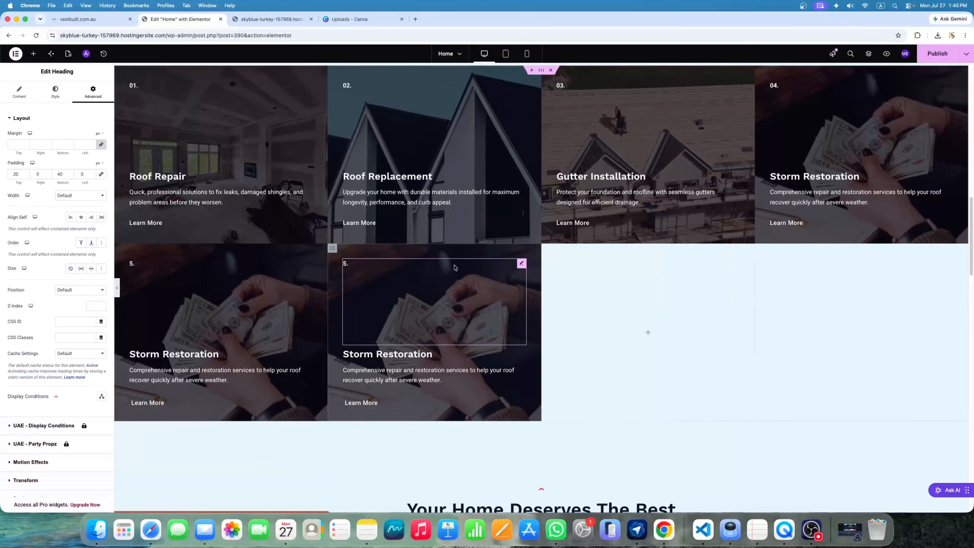
scroll(454, 267, "up", 8)
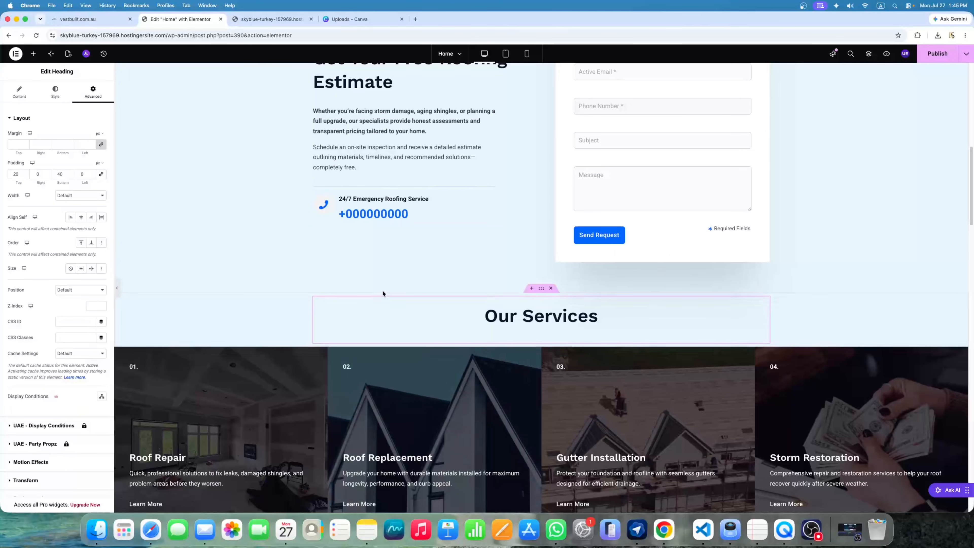
scroll(383, 294, "down", 3)
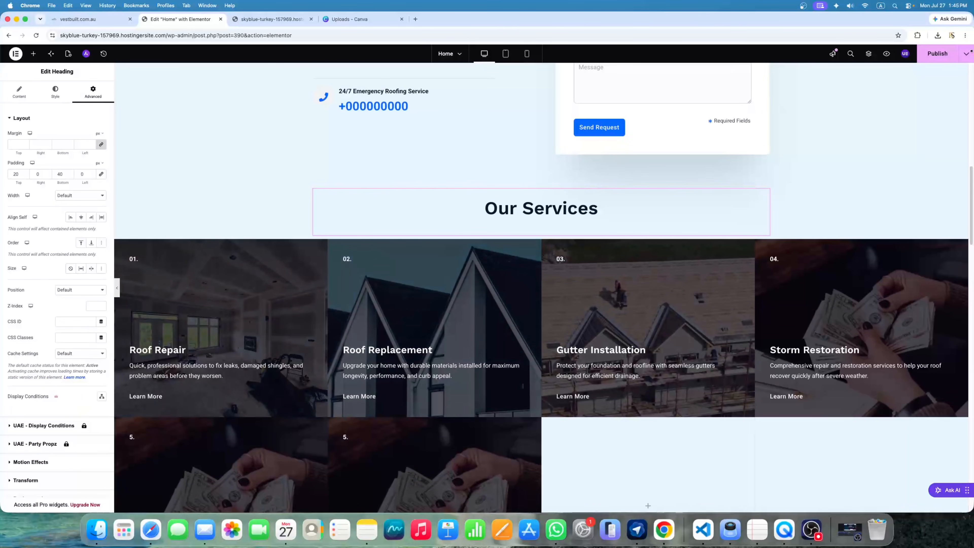
left_click(932, 57)
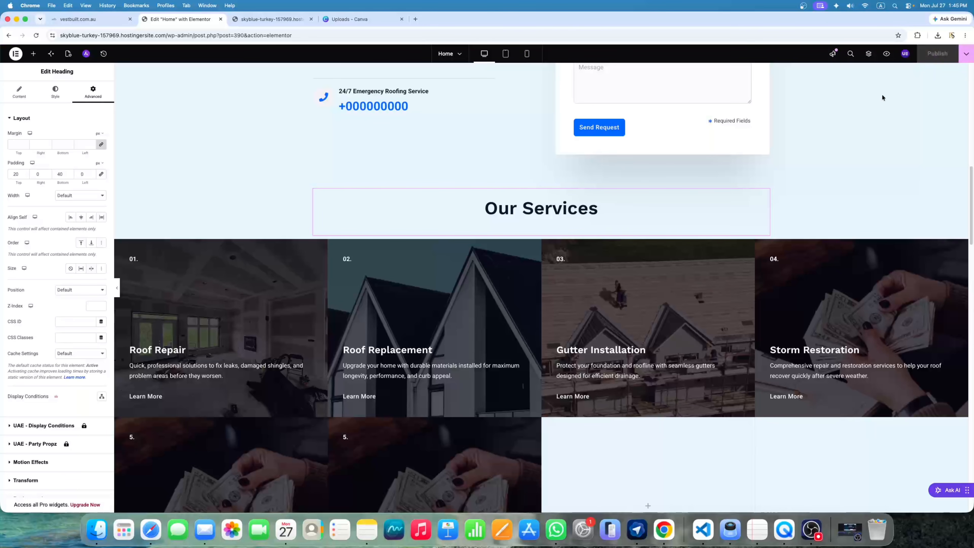
scroll(481, 240, "up", 14)
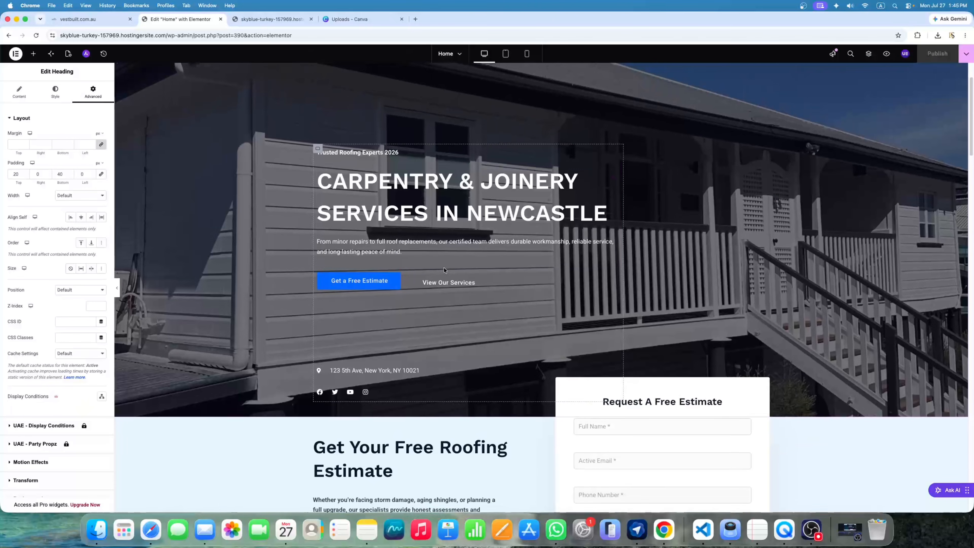
scroll(443, 265, "down", 6)
scroll(443, 264, "up", 4)
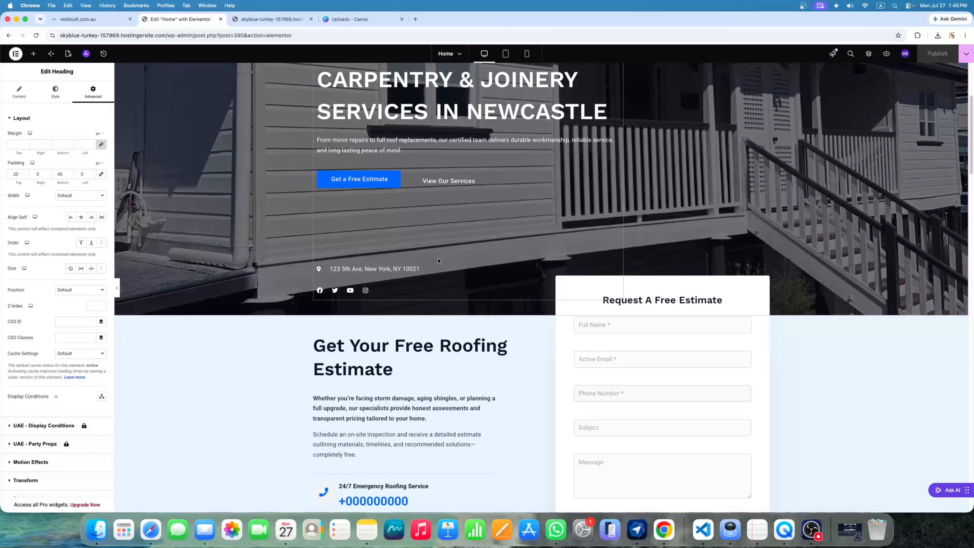
Preview the Home page at mobile size
left_click(527, 54)
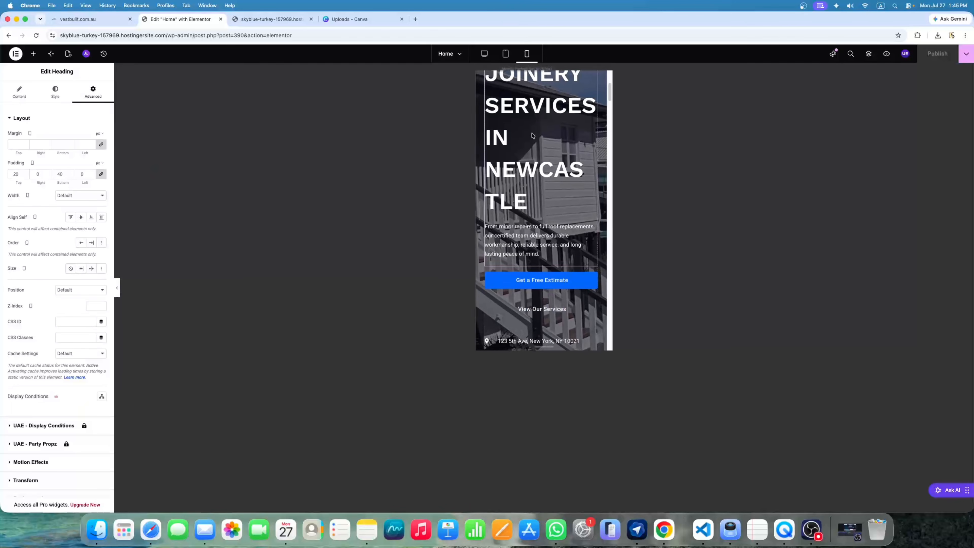
scroll(532, 136, "up", 3)
scroll(571, 178, "down", 10)
scroll(571, 180, "up", 1)
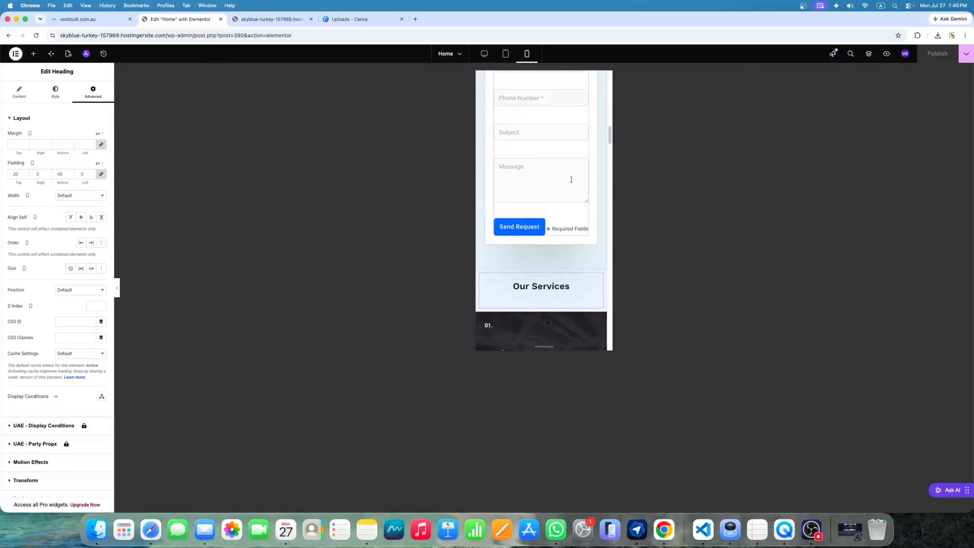
scroll(571, 180, "up", 10)
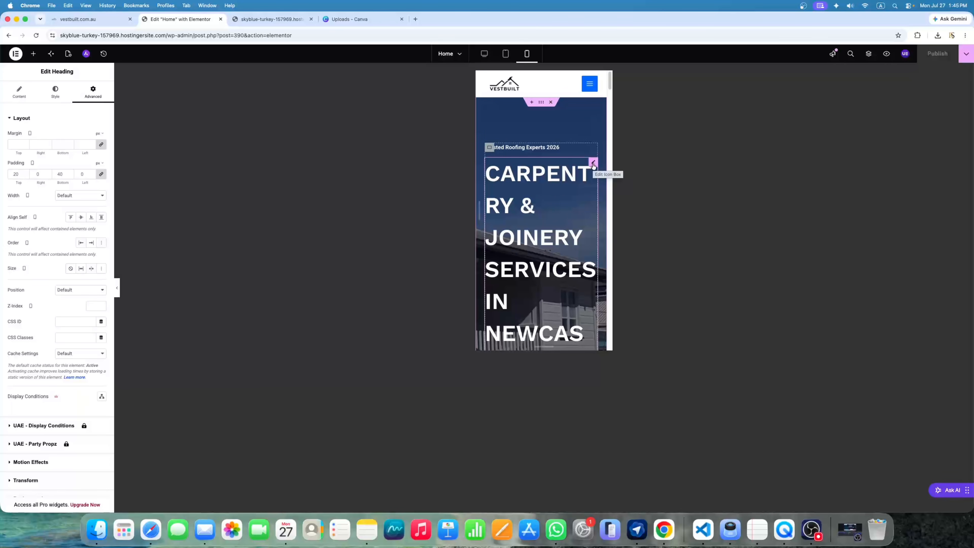
Shrink the mobile hero title from 60 to 30 px, republish, and return to desktop view
left_click(593, 164)
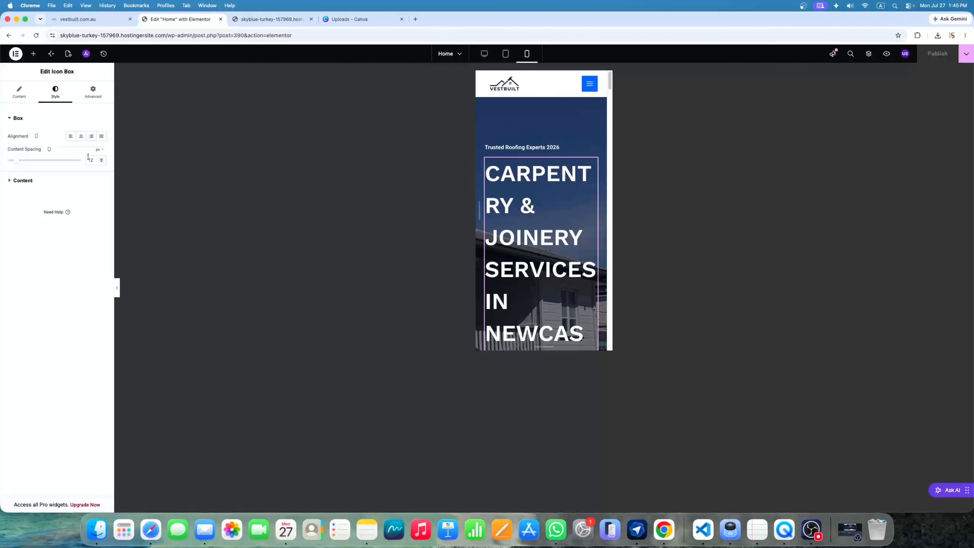
left_click(48, 184)
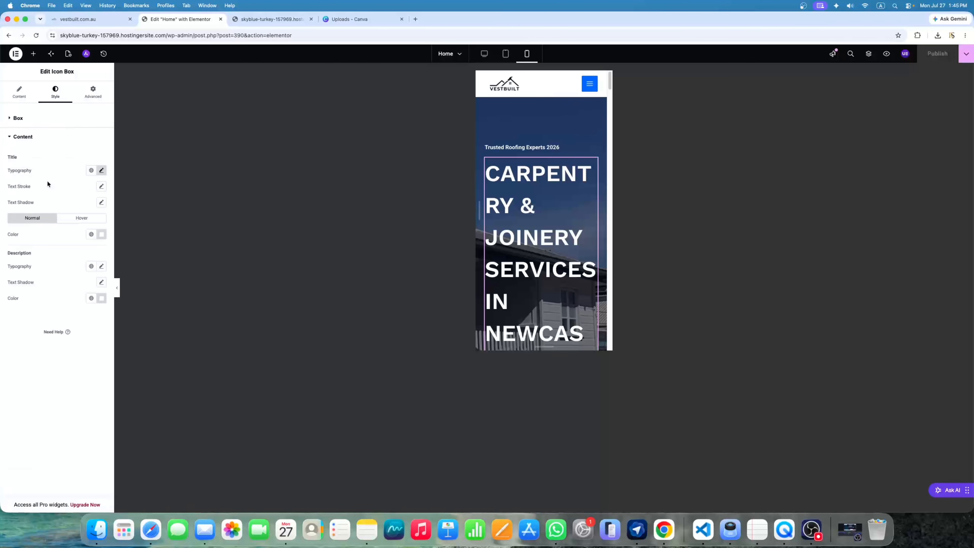
left_click(101, 171)
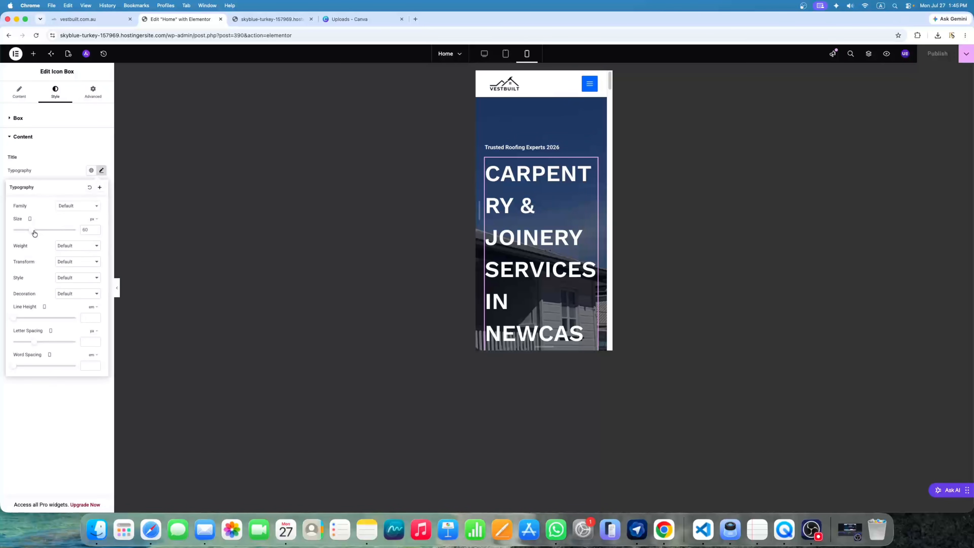
left_click_drag(34, 233, 25, 228)
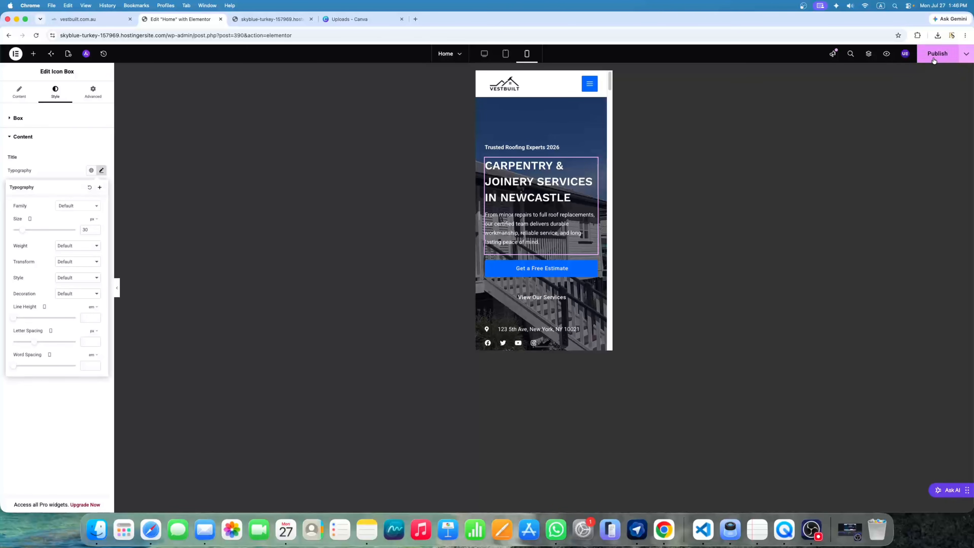
left_click(924, 60)
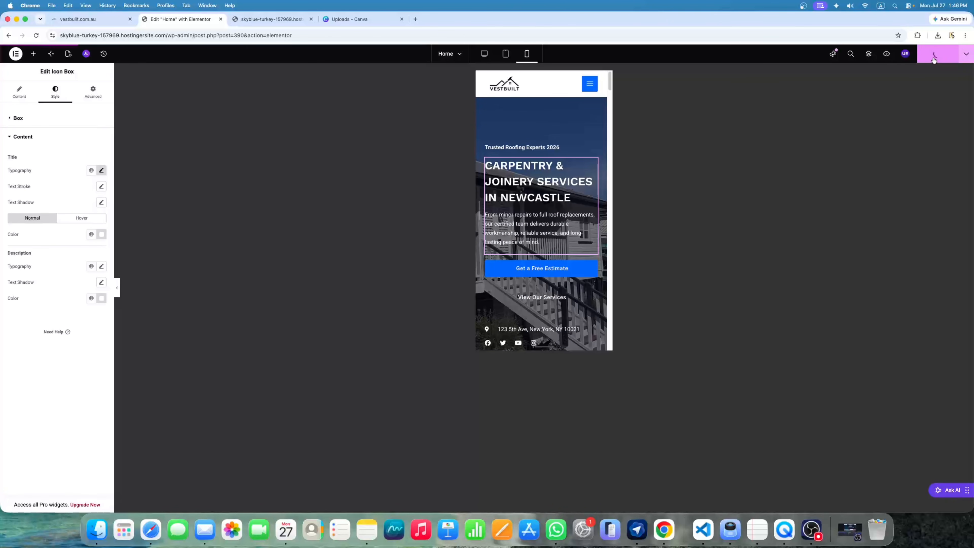
left_click(486, 56)
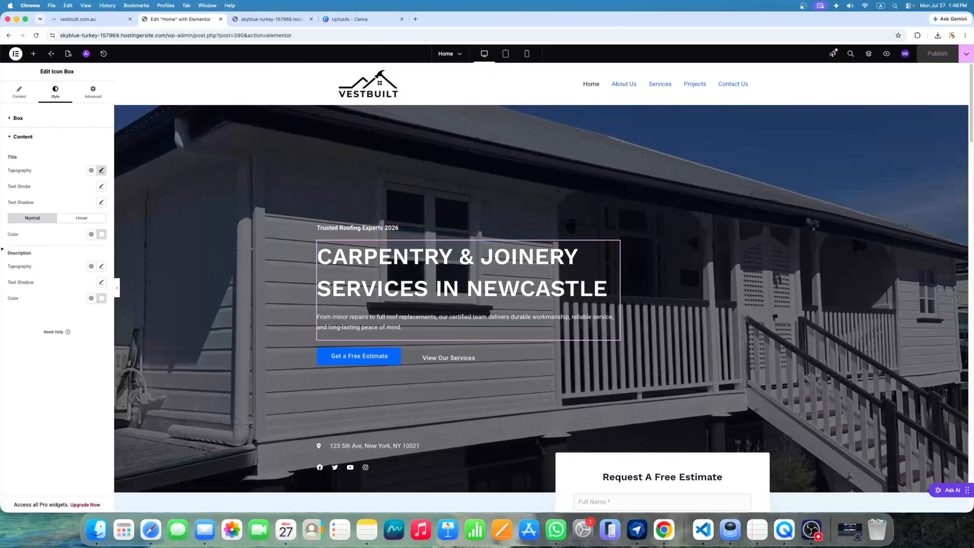
scroll(515, 283, "down", 5)
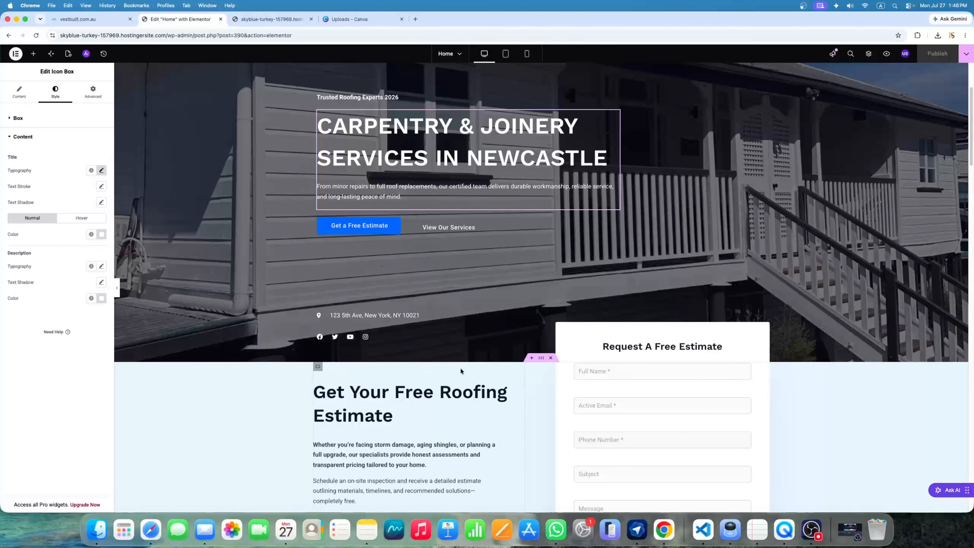
scroll(460, 367, "down", 15)
scroll(463, 365, "down", 10)
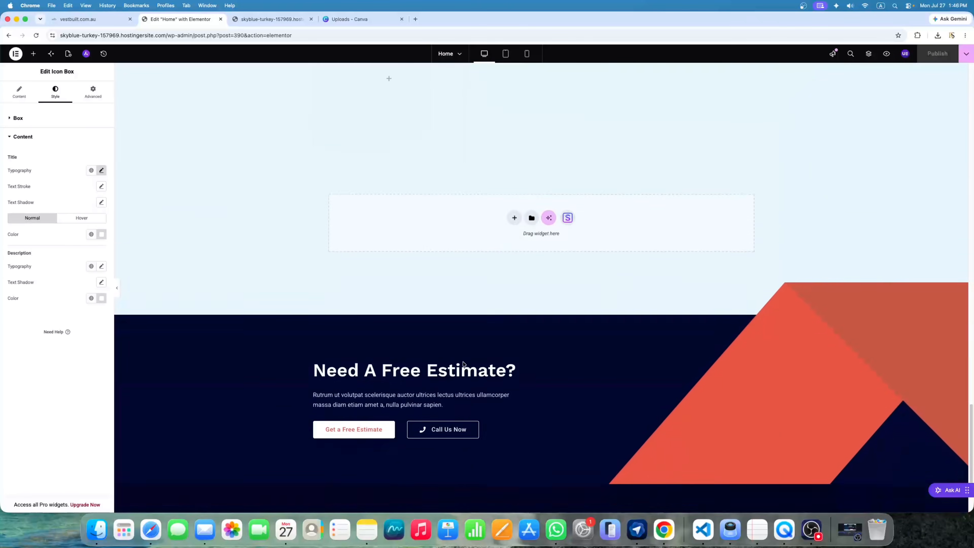
scroll(463, 363, "up", 5)
scroll(462, 363, "down", 3)
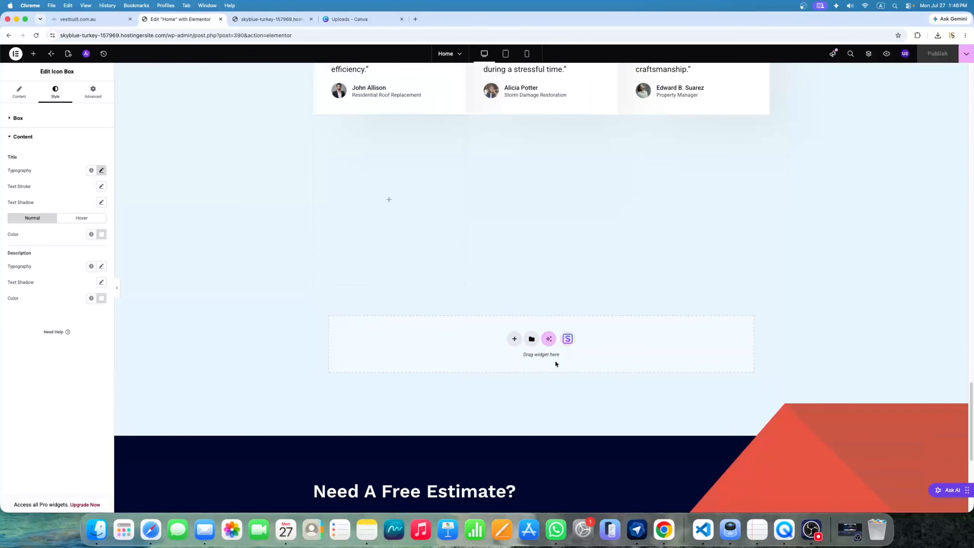
left_click(117, 288)
scroll(341, 291, "up", 5)
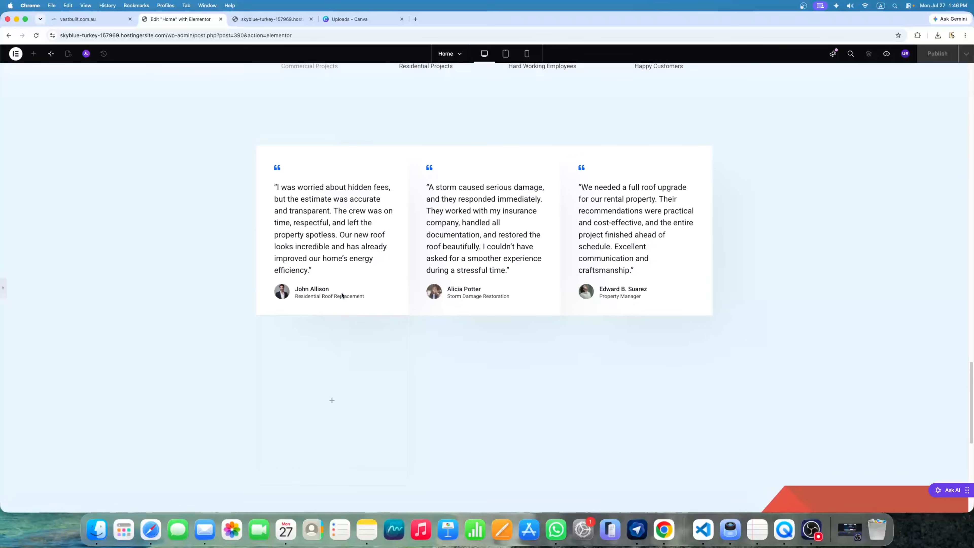
scroll(342, 292, "up", 5)
scroll(341, 292, "down", 8)
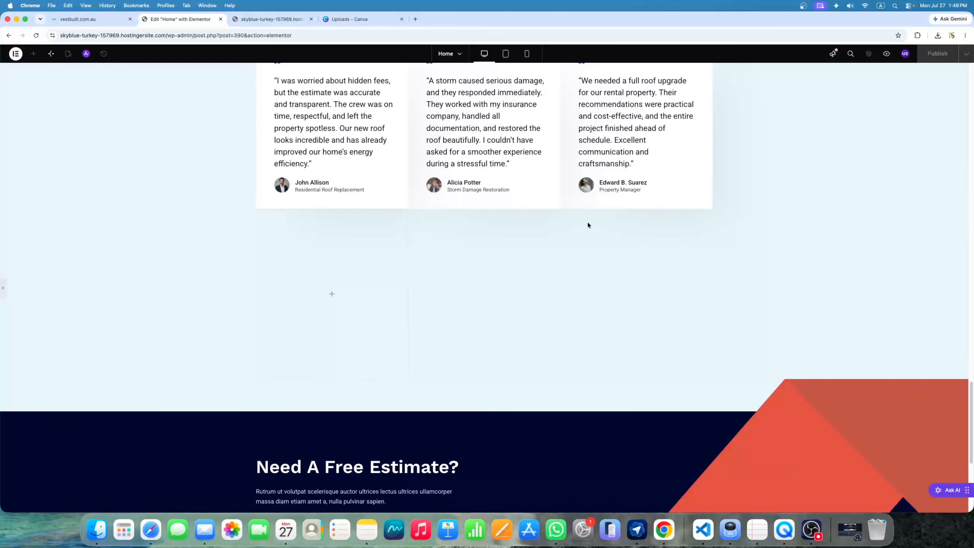
left_click(3, 291)
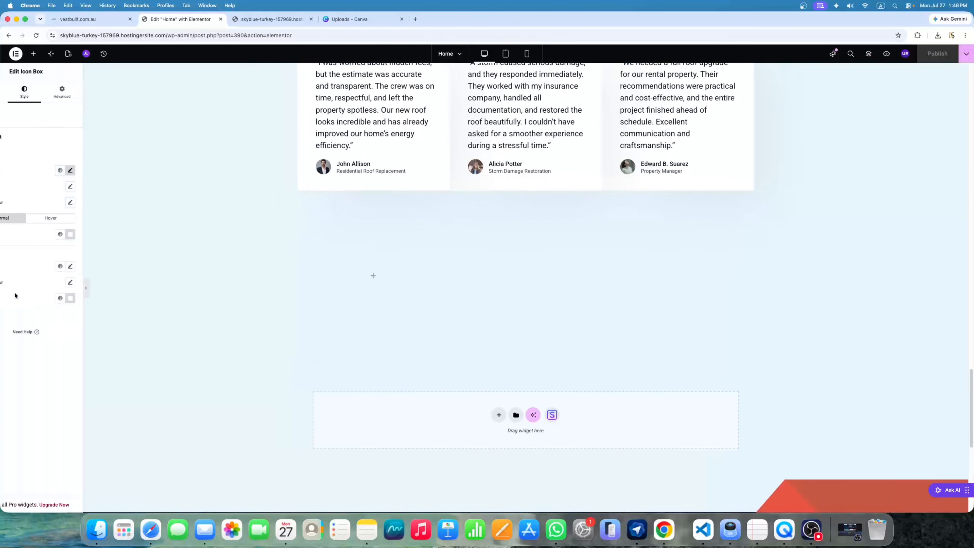
scroll(552, 146, "up", 3)
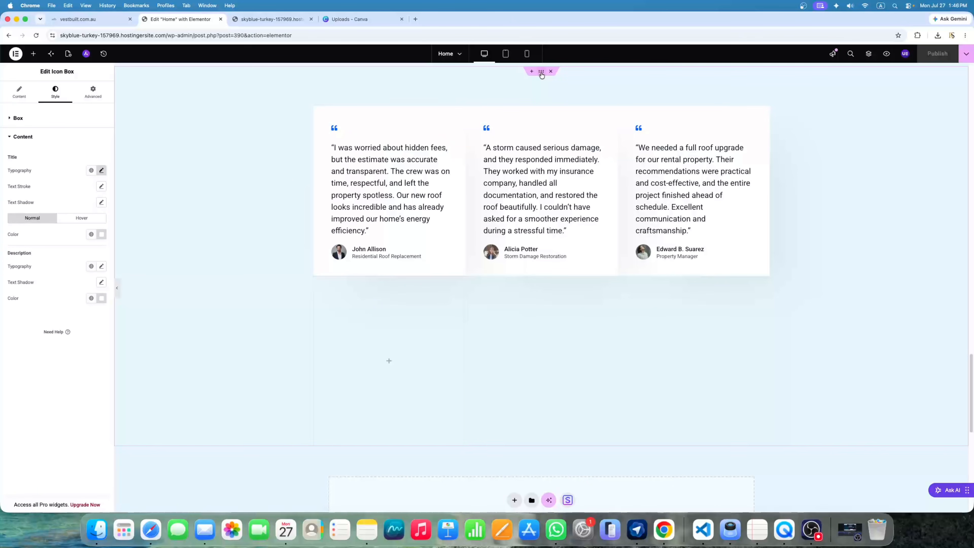
Reduce the testimonial grid container from 2 rows to 1
left_click(445, 148)
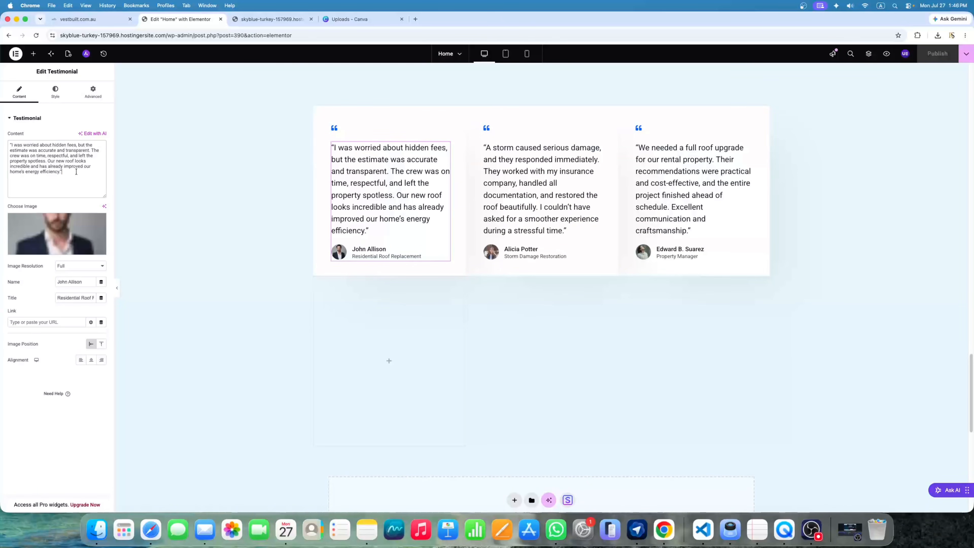
left_click_drag(77, 173, 10, 144)
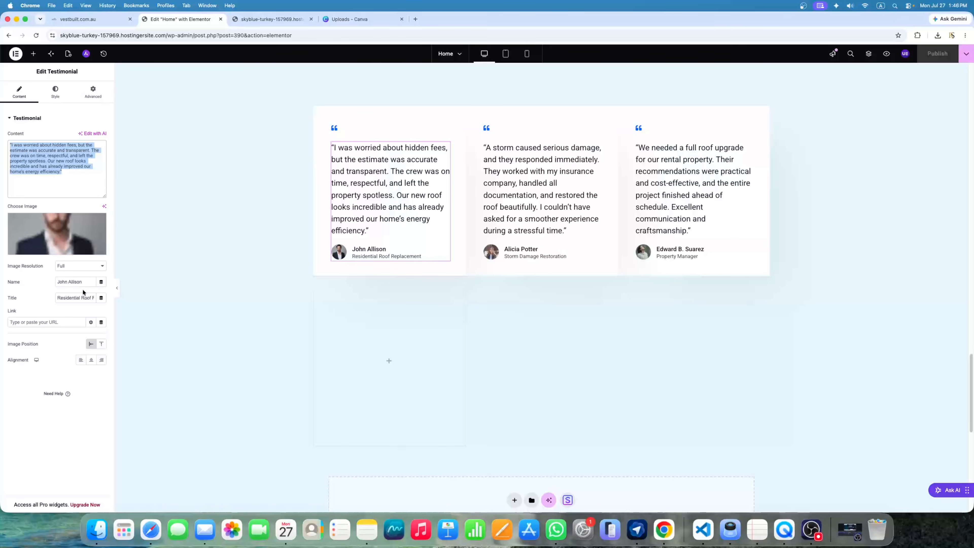
scroll(540, 96, "up", 1)
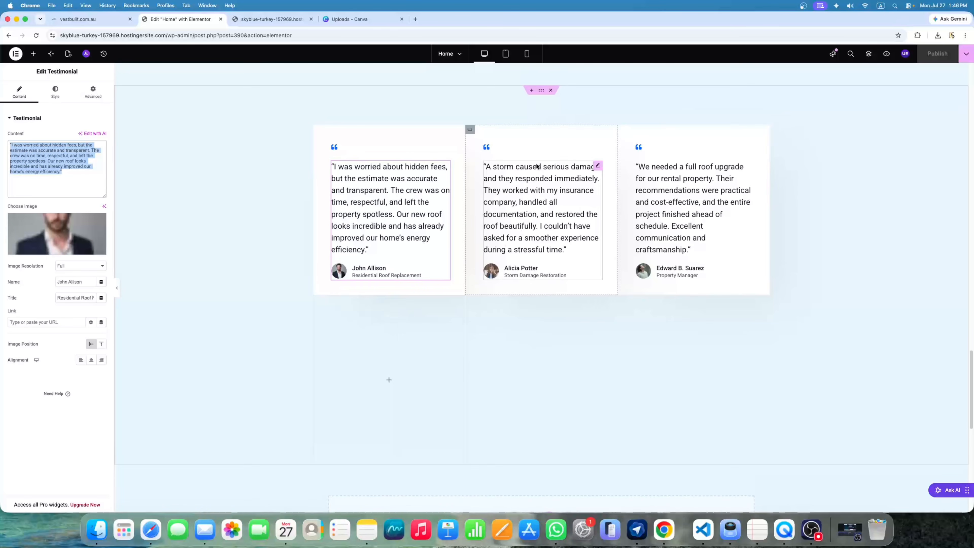
left_click(541, 95)
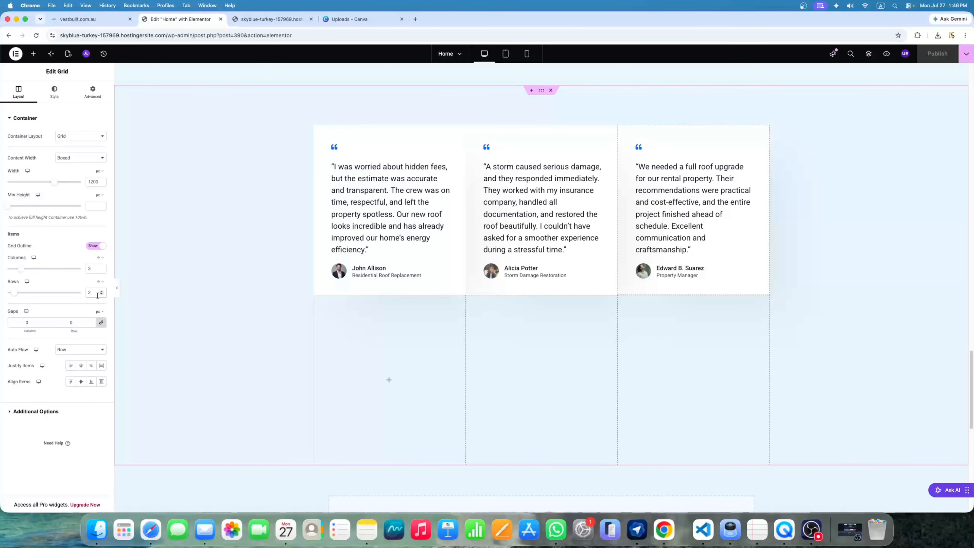
key("BackSpace")
type("1")
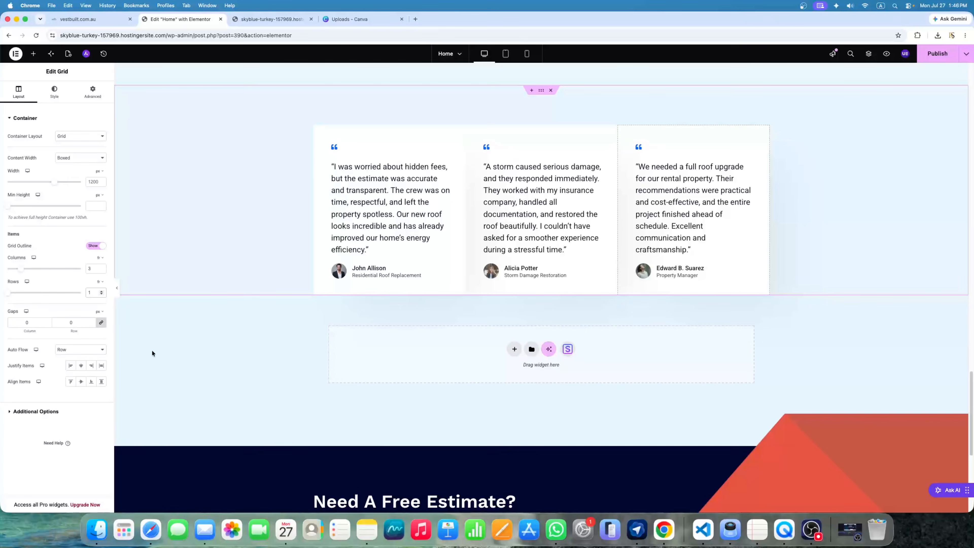
Preview the page without the empty row, then publish it
left_click(117, 288)
scroll(541, 253, "up", 5)
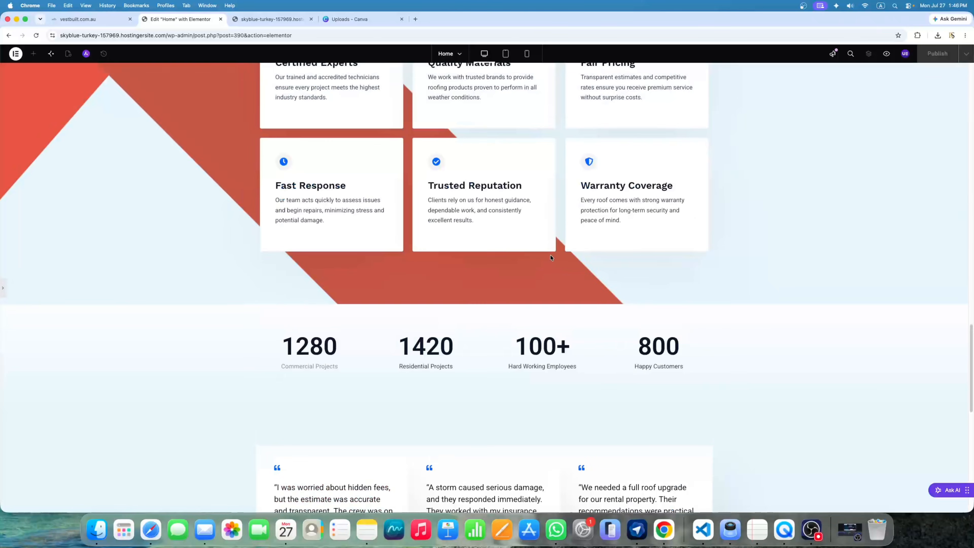
scroll(552, 257, "down", 10)
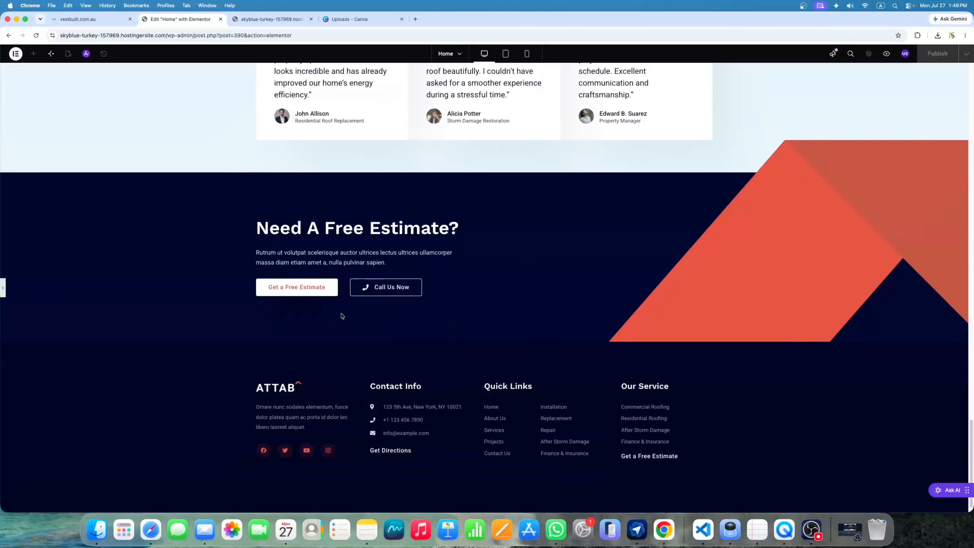
left_click(3, 292)
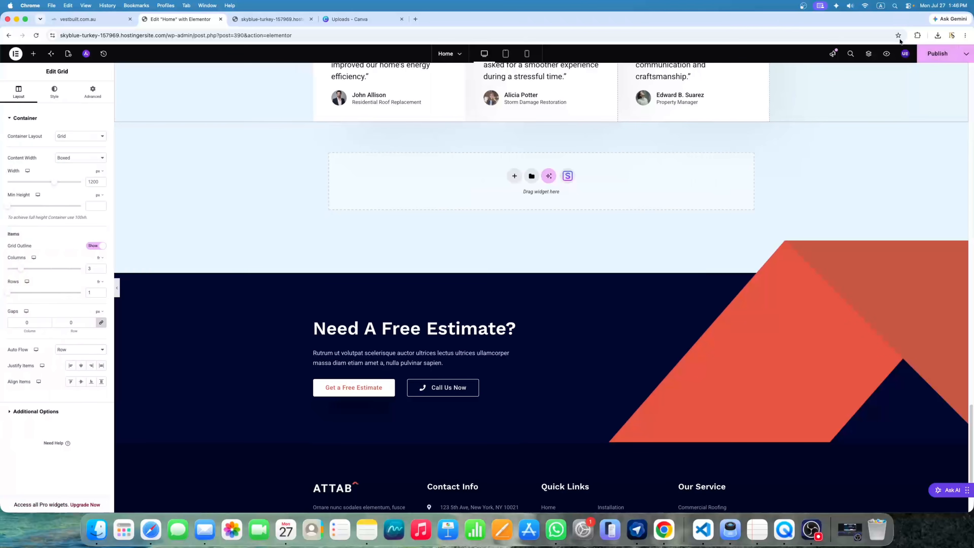
left_click(940, 56)
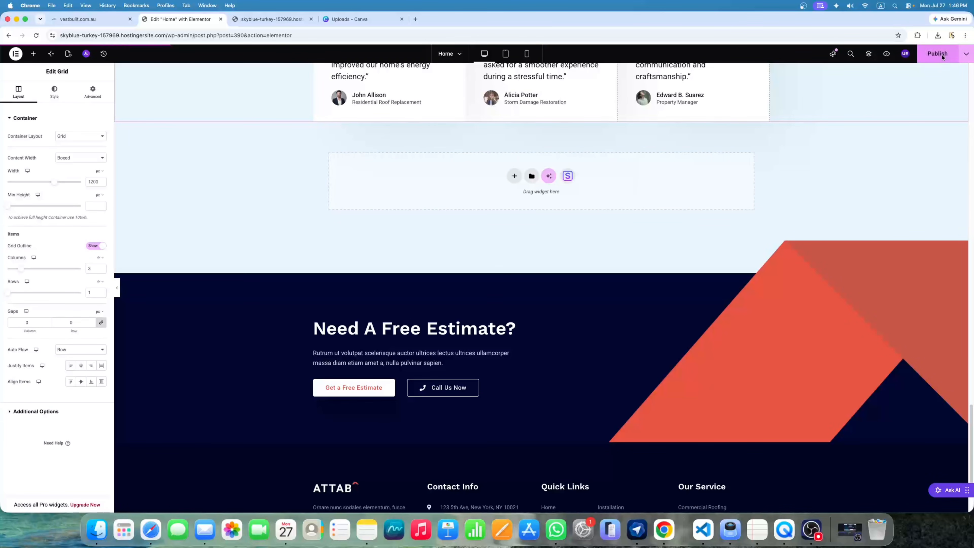
Remove the wp-admin/post.php editor path from the address and load the live homepage
scroll(690, 288, "down", 3)
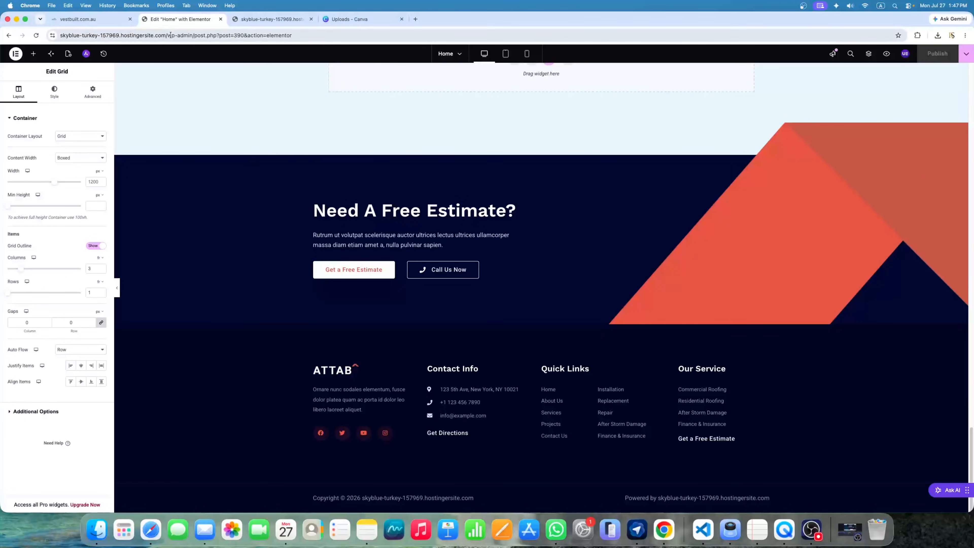
left_click_drag(166, 34, 195, 39)
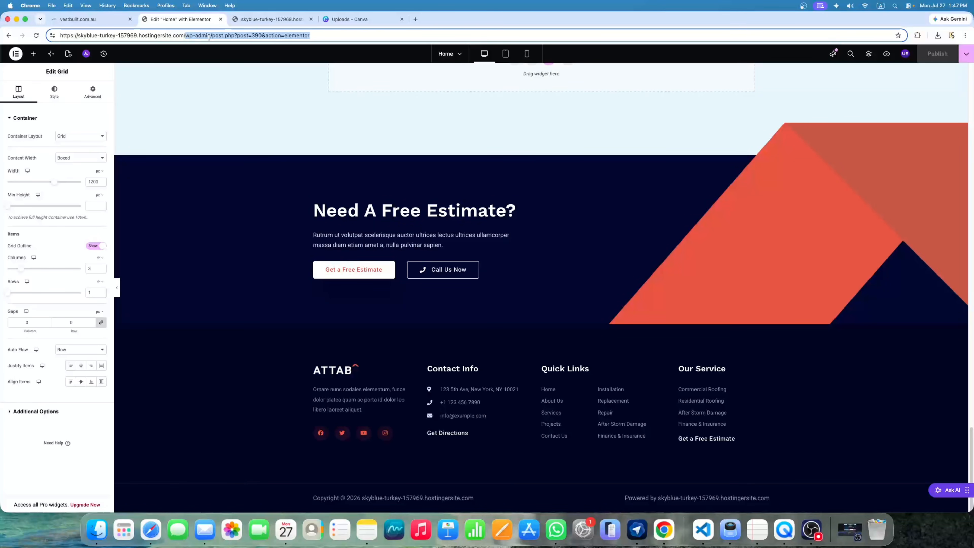
key("BackSpace")
key("Return")
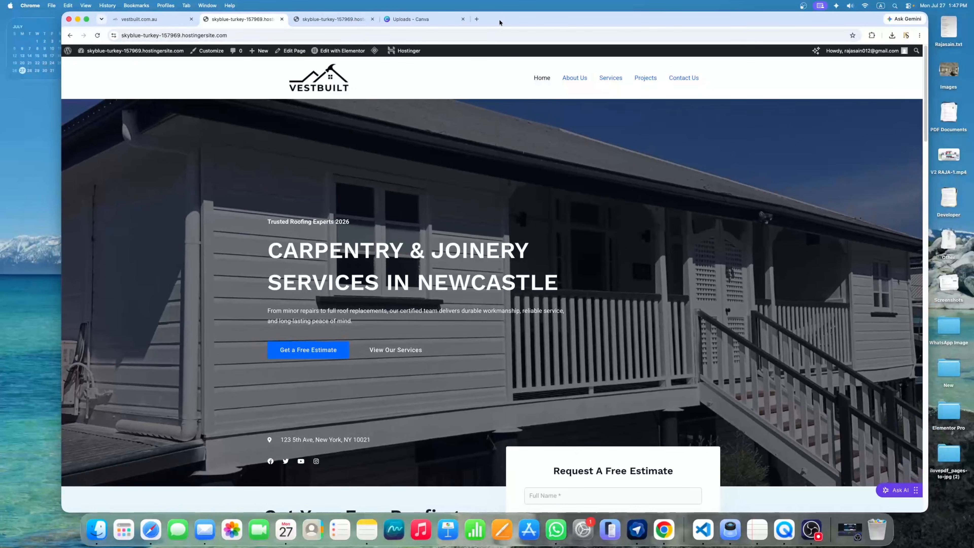
Scroll through the published homepage to review it
left_click_drag(60, 145, 47, 145)
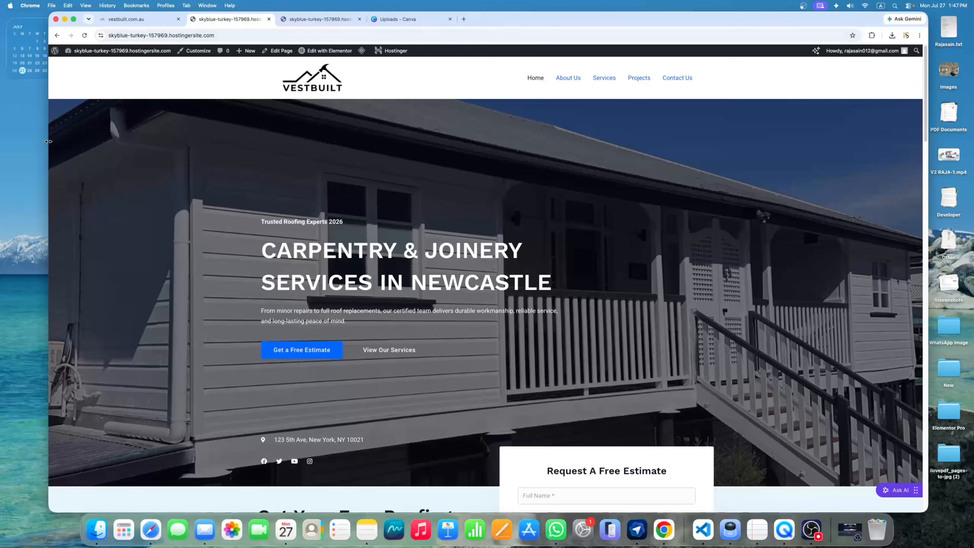
scroll(750, 202, "down", 10)
scroll(747, 203, "up", 10)
scroll(503, 187, "down", 10)
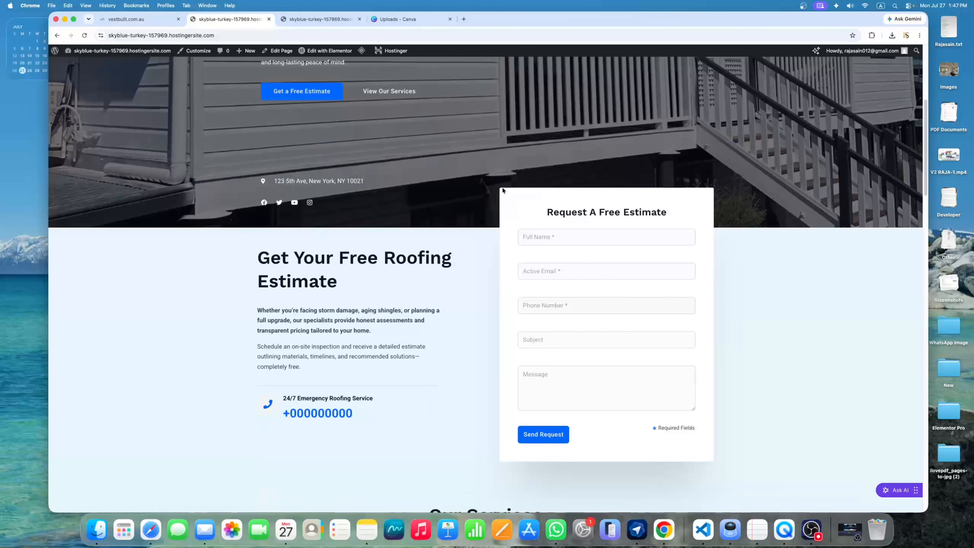
scroll(532, 191, "down", 15)
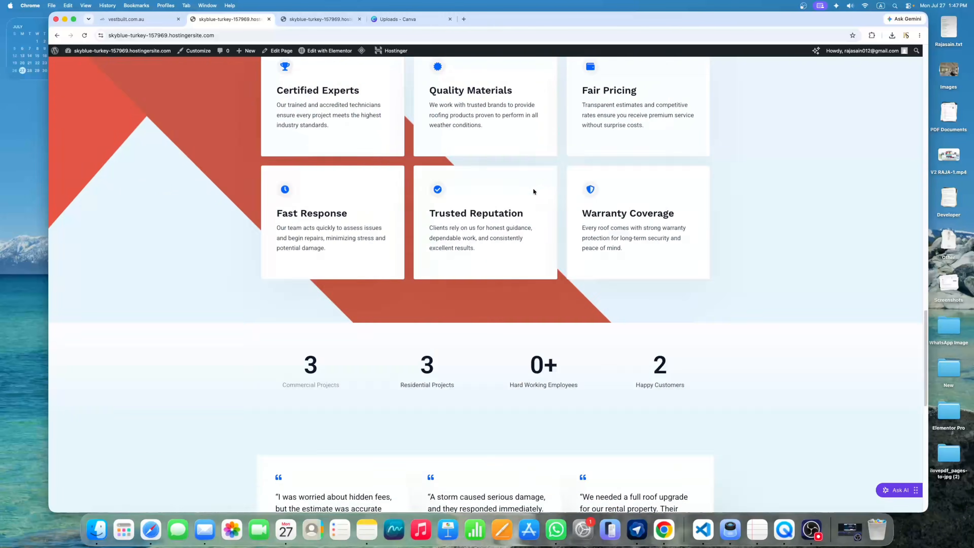
scroll(599, 170, "up", 20)
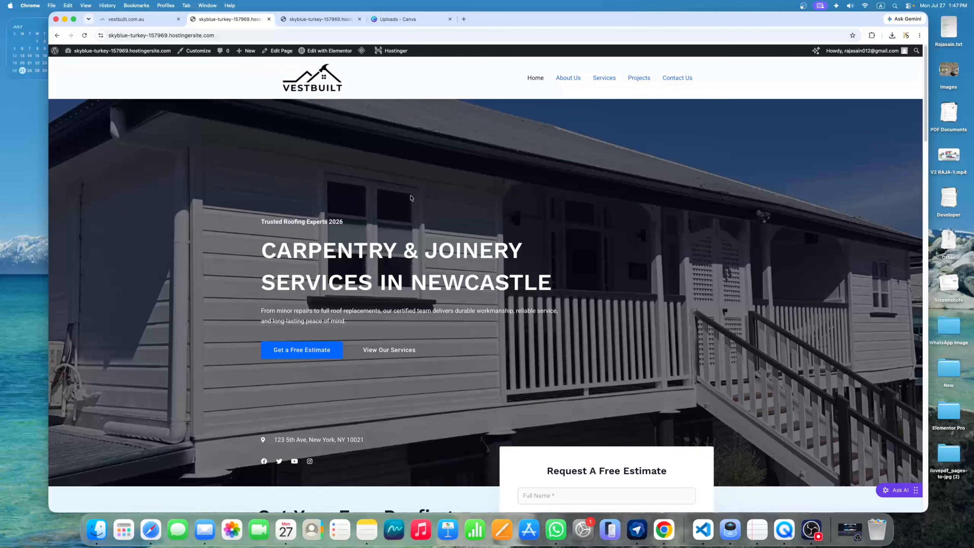
scroll(408, 199, "down", 20)
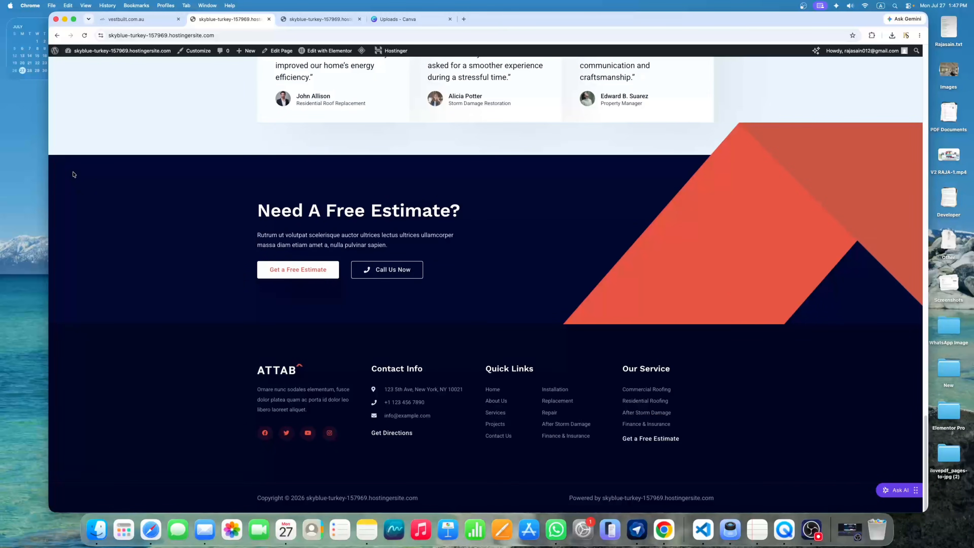
Open the site's Footer template in Elementor via Edit with Elementor
left_click_drag(189, 180, 709, 446)
left_click(709, 446)
mouse_move(324, 53)
left_click(310, 66)
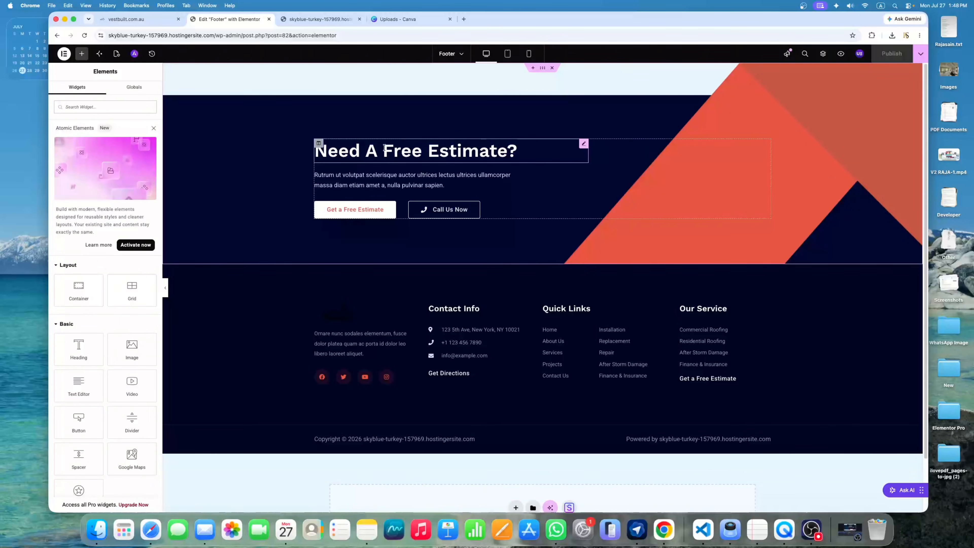
Inspect the 'Need A Free Estimate?' heading, its paragraph and the Get a Free Estimate button link
left_click(583, 146)
triple_click(115, 143)
left_click(114, 142)
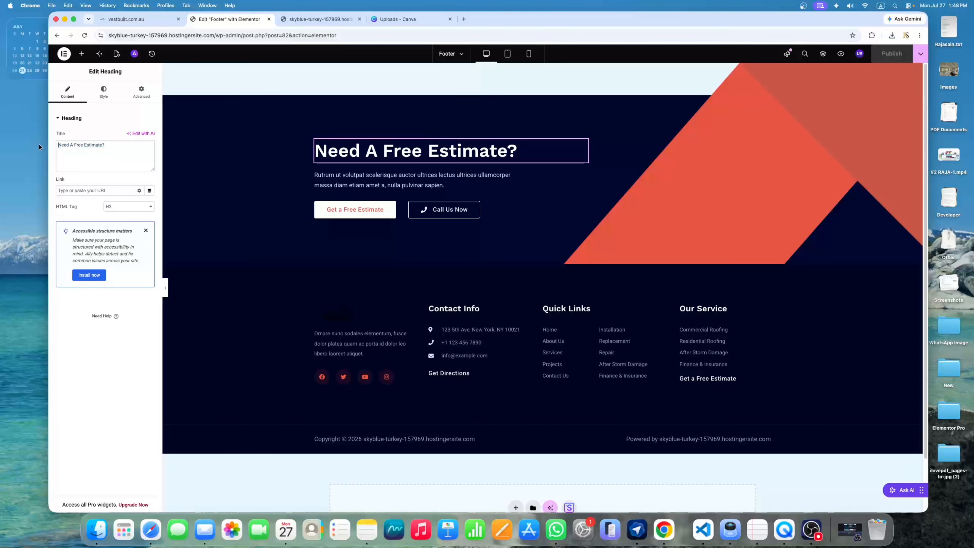
left_click(583, 176)
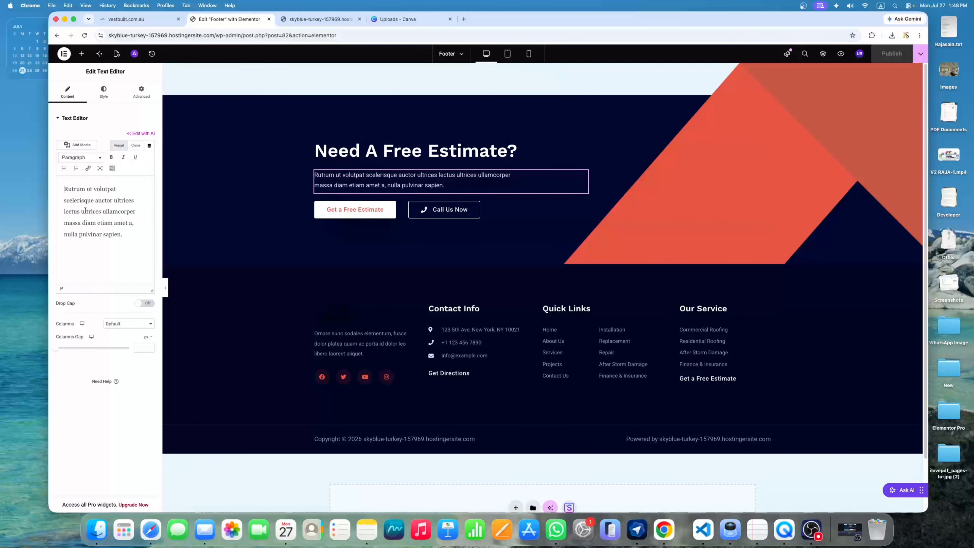
left_click_drag(126, 234, 64, 185)
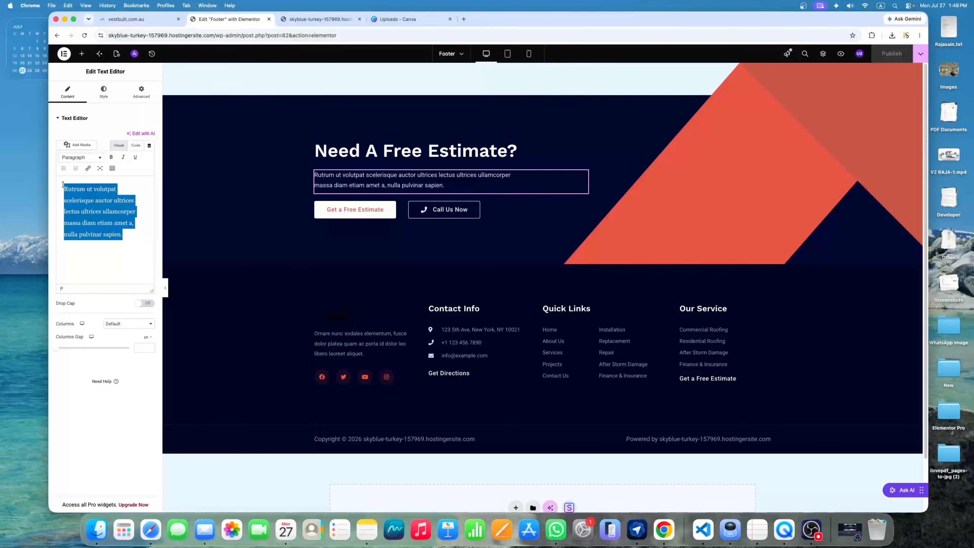
left_click(116, 222)
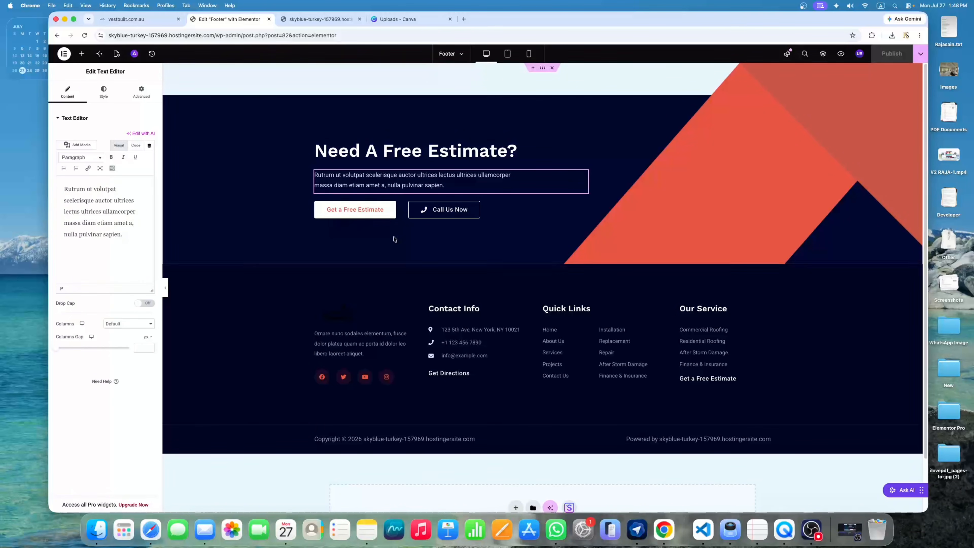
left_click(355, 209)
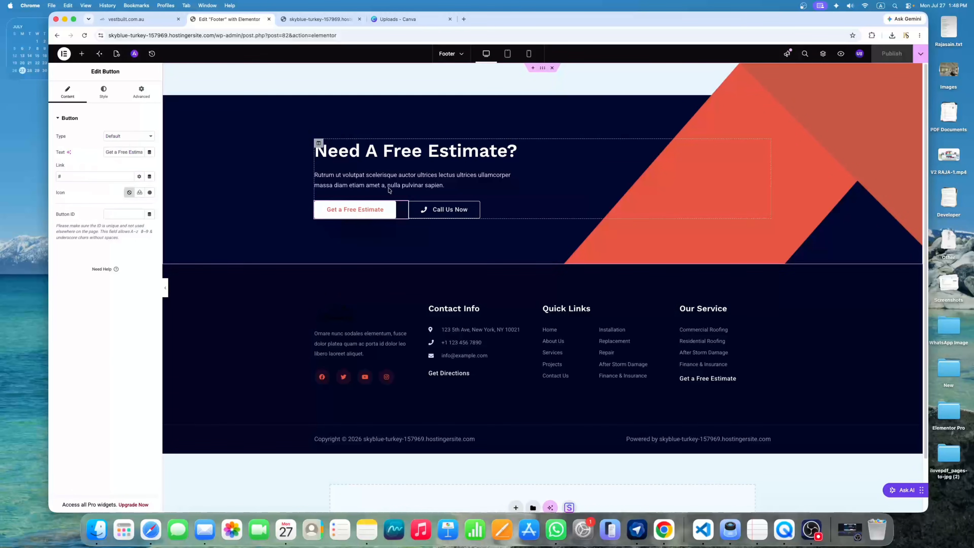
left_click(59, 176)
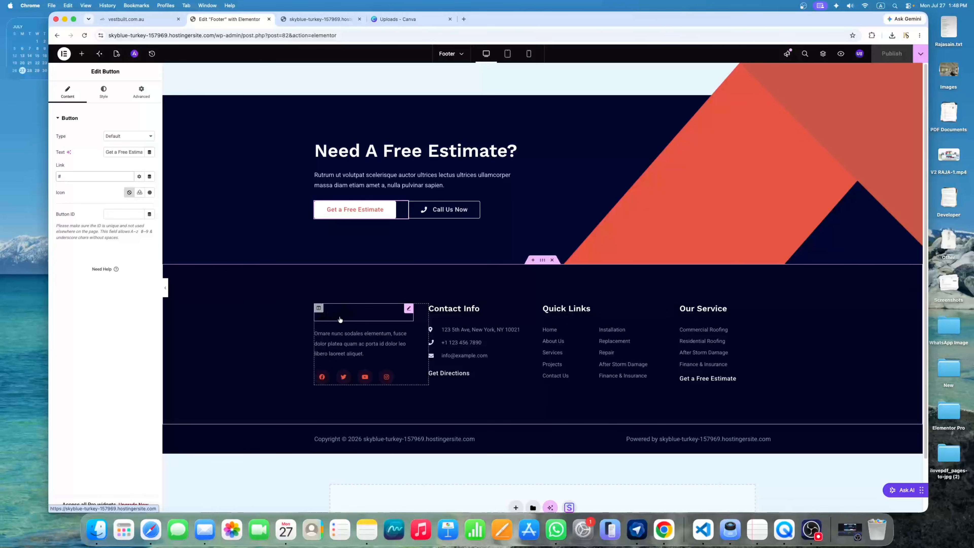
Delete the Site Logo widget from the footer's first column, leaving the description on top
left_click(408, 309)
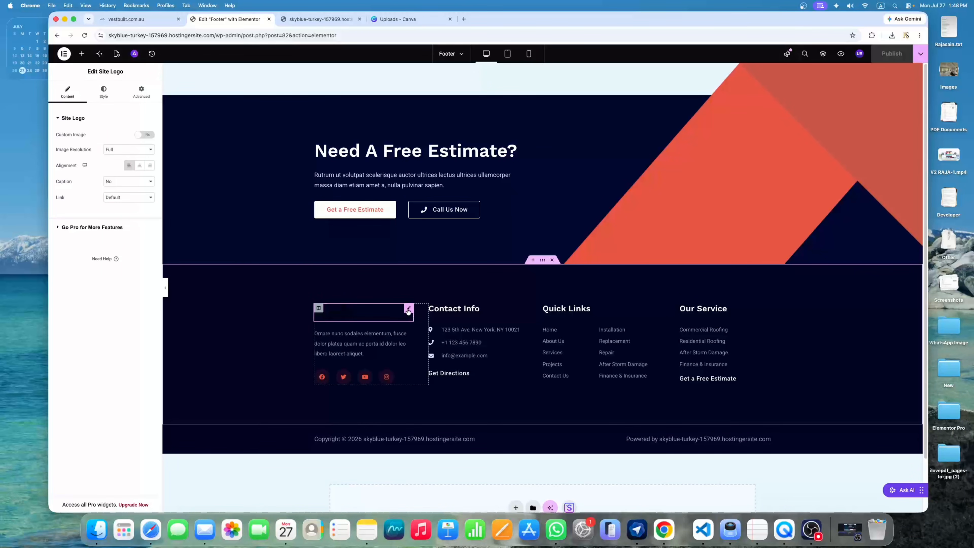
left_click(106, 99)
left_click(65, 91)
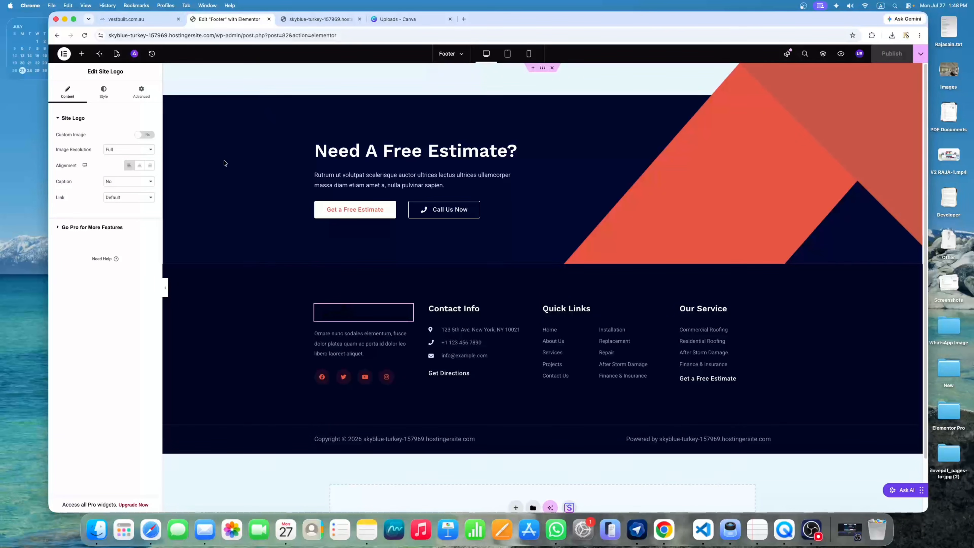
right_click(411, 312)
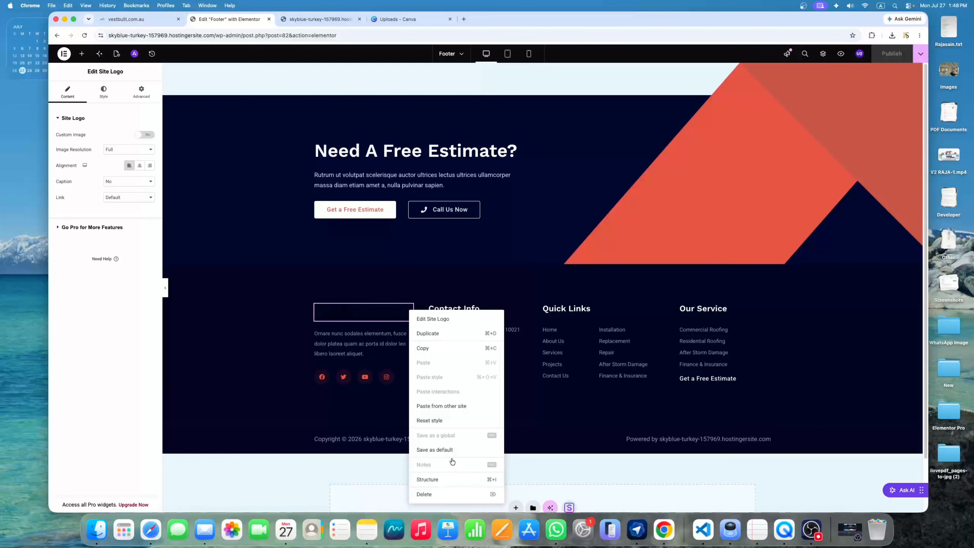
left_click(449, 493)
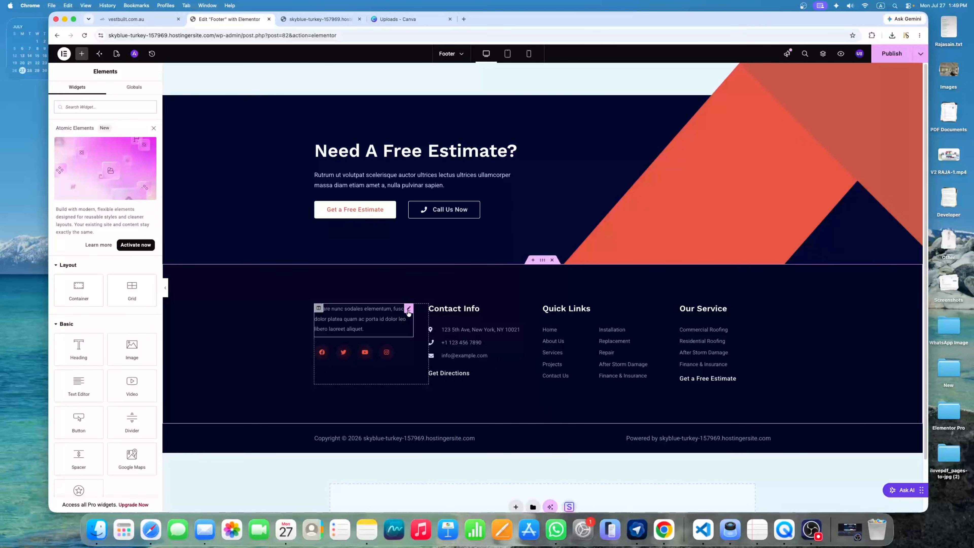
left_click(409, 308)
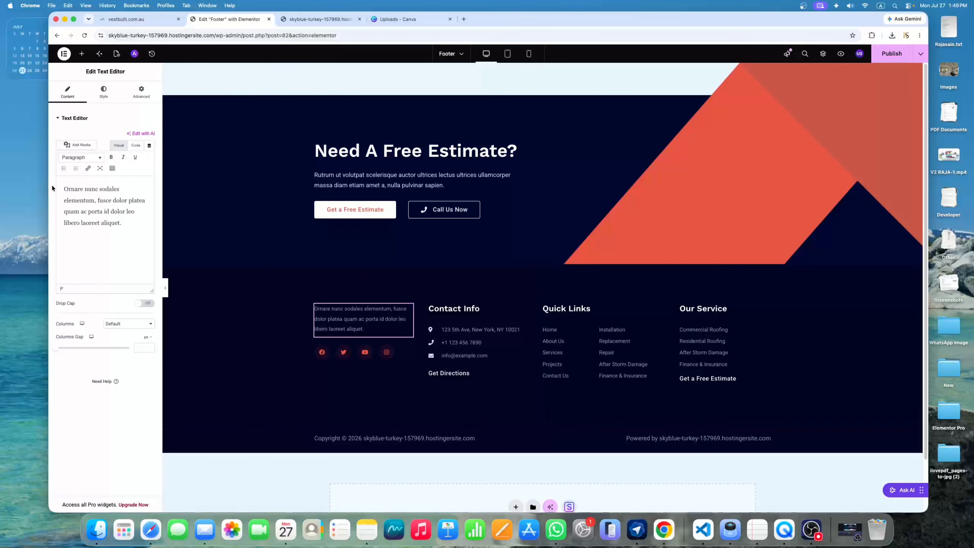
left_click_drag(122, 222, 64, 186)
left_click(95, 200)
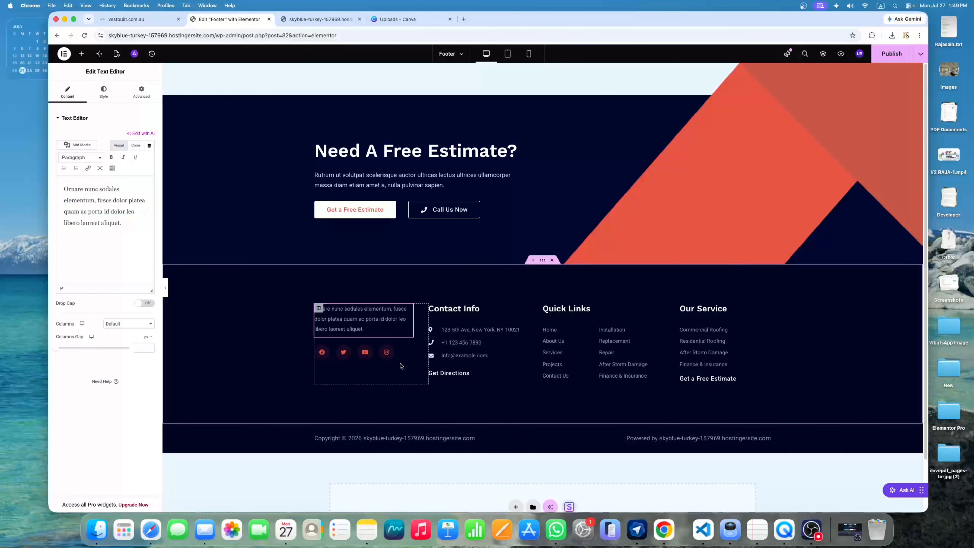
Open the footer social icons and review the Facebook and Twitter entries
left_click(409, 351)
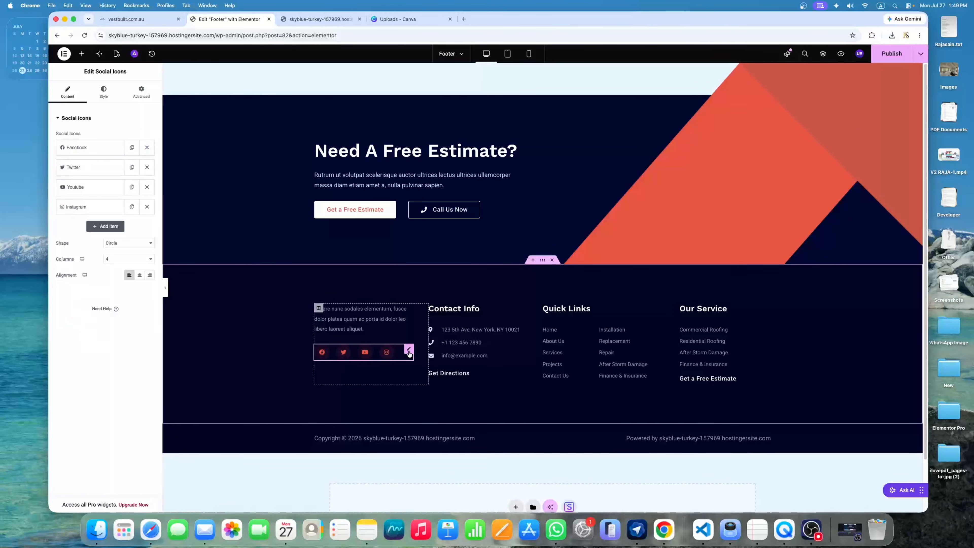
left_click(94, 152)
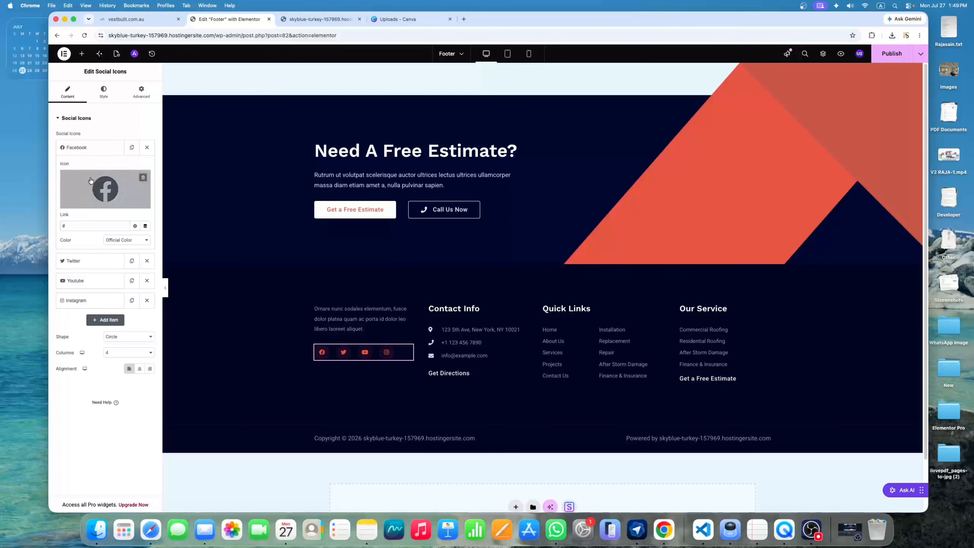
left_click(96, 149)
left_click(96, 167)
left_click(96, 170)
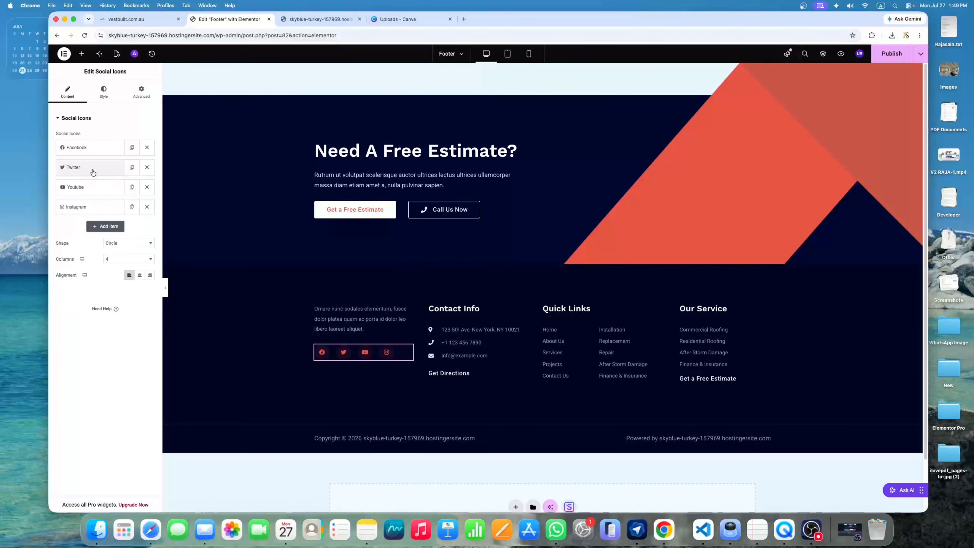
Add a fifth social icon item set to LinkedIn from the Icon Library
left_click(109, 226)
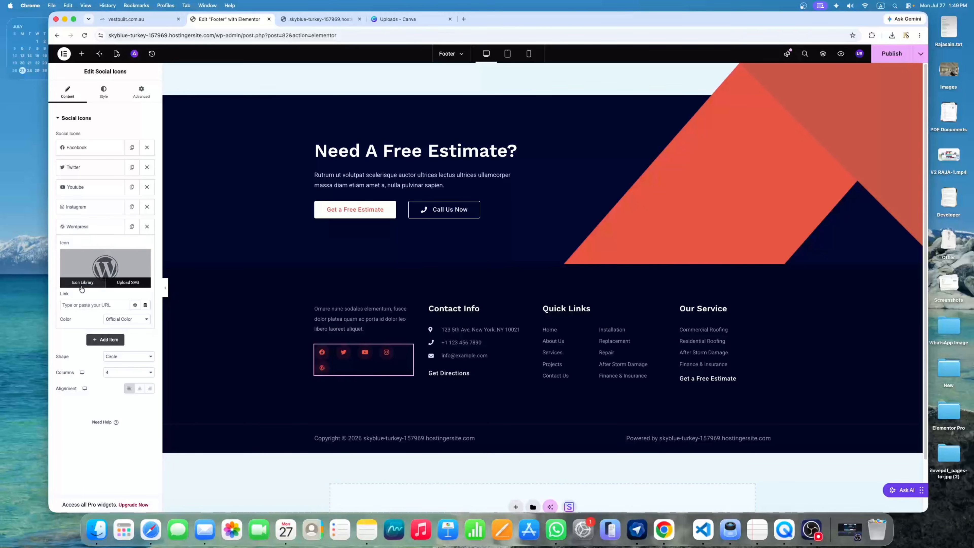
left_click(85, 285)
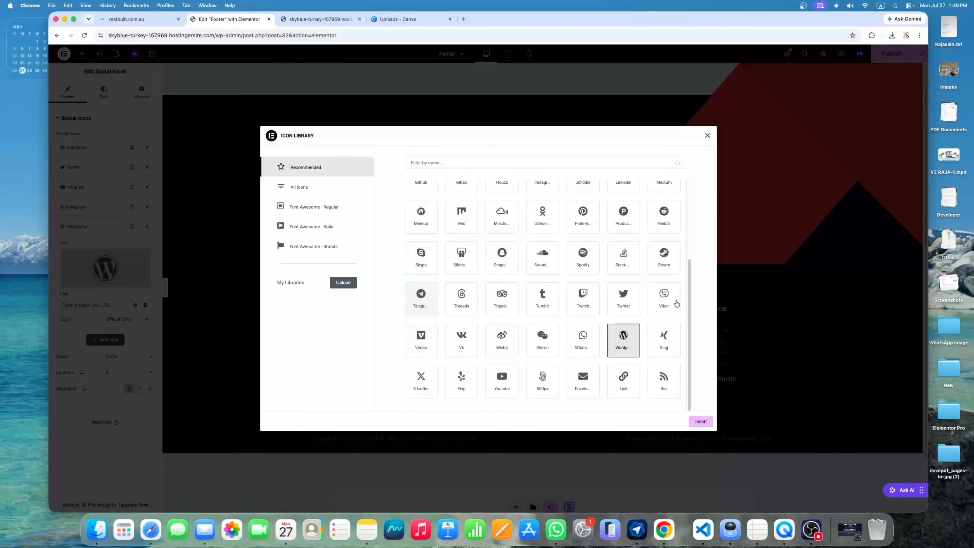
scroll(598, 242, "up", 3)
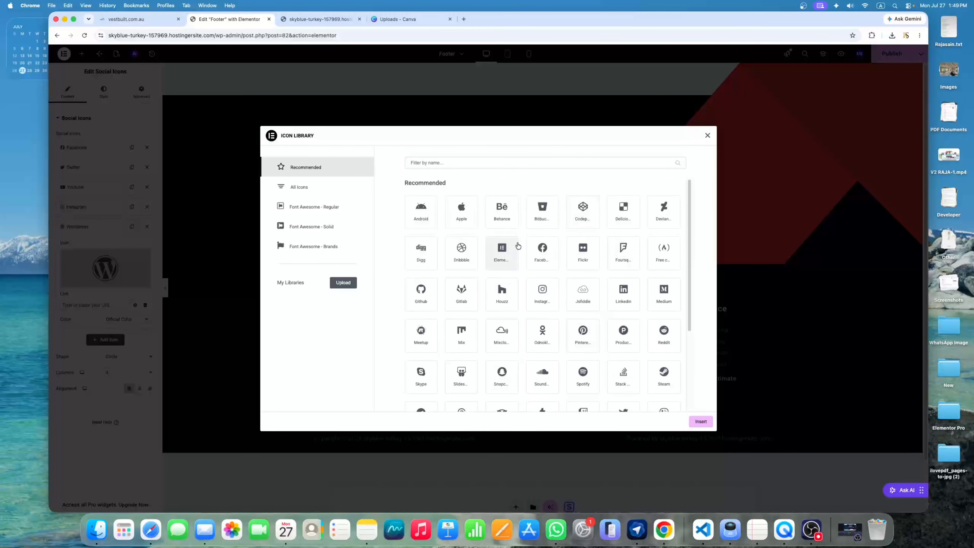
scroll(624, 257, "down", 5)
scroll(627, 260, "up", 5)
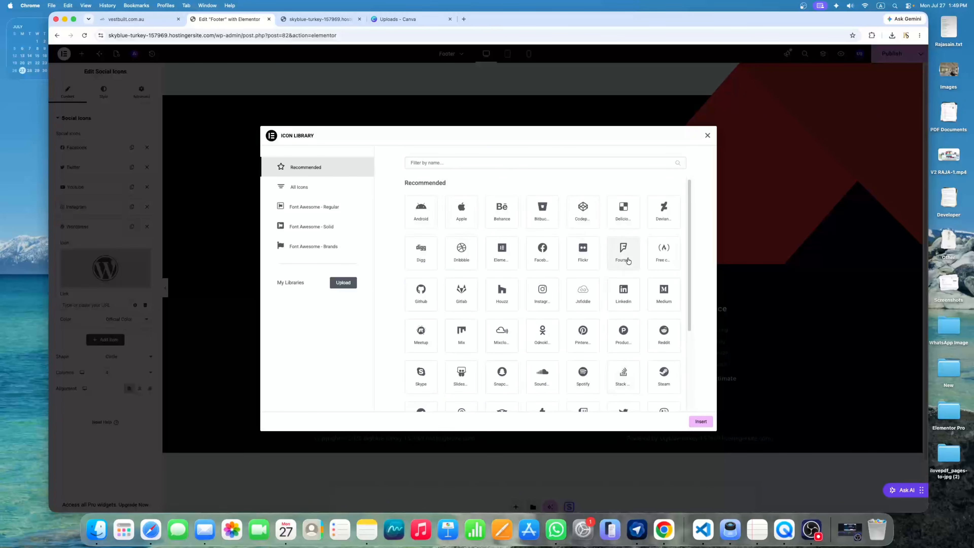
left_click(625, 292)
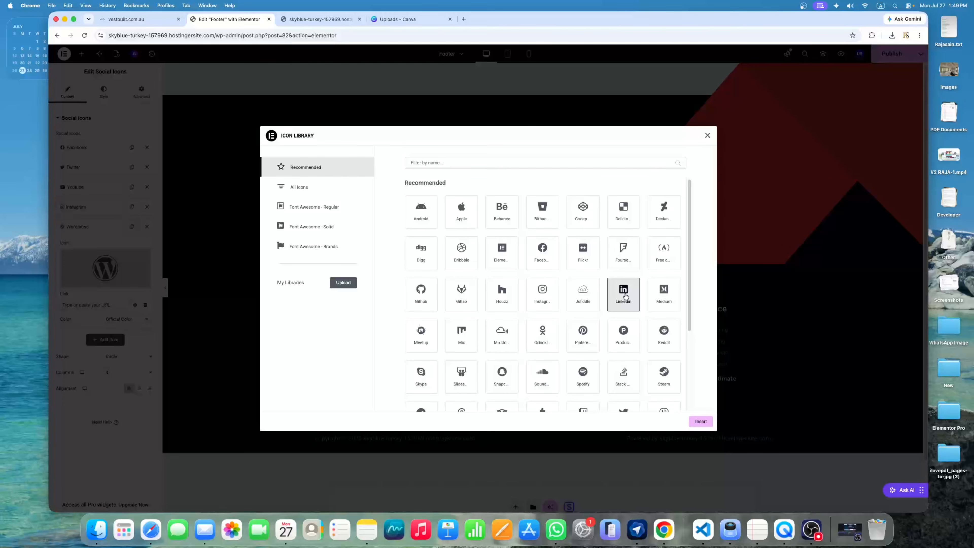
left_click(700, 422)
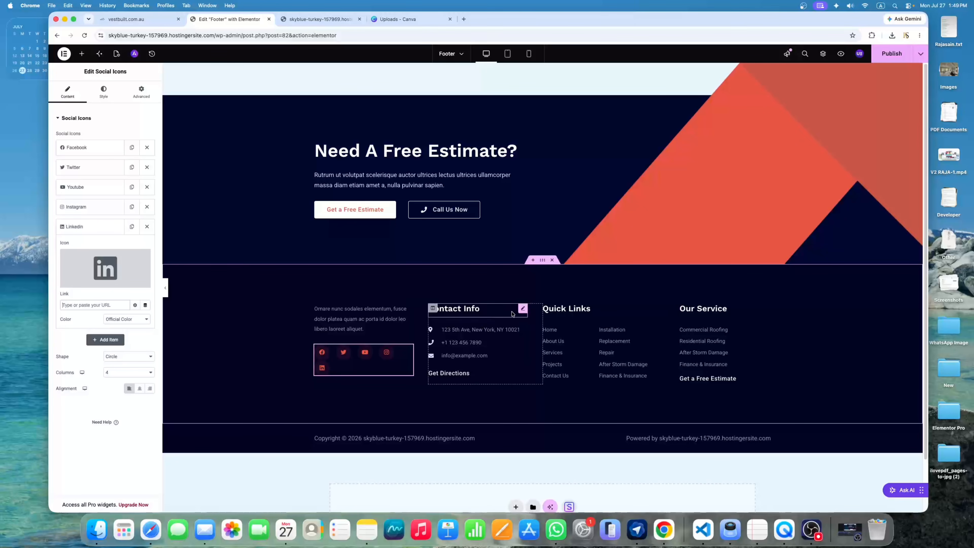
left_click(522, 309)
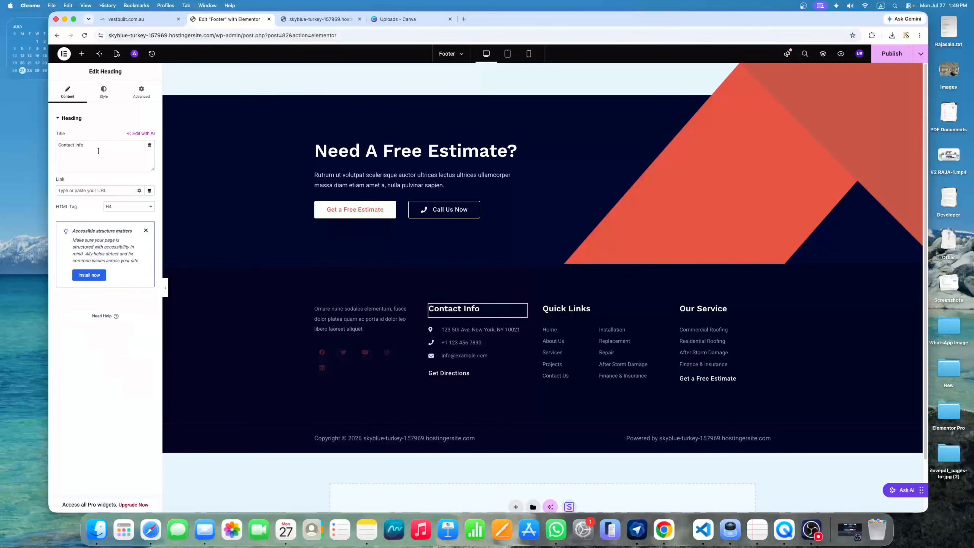
Move the contact details list below Get Directions and review its address, phone and email entries
left_click_drag(84, 145, 61, 146)
left_click(81, 150)
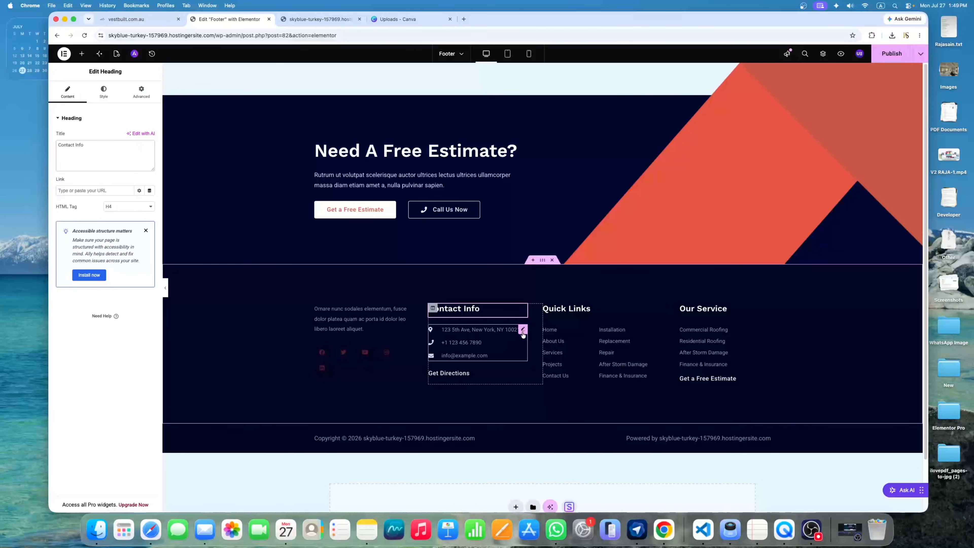
left_click_drag(523, 332, 522, 333)
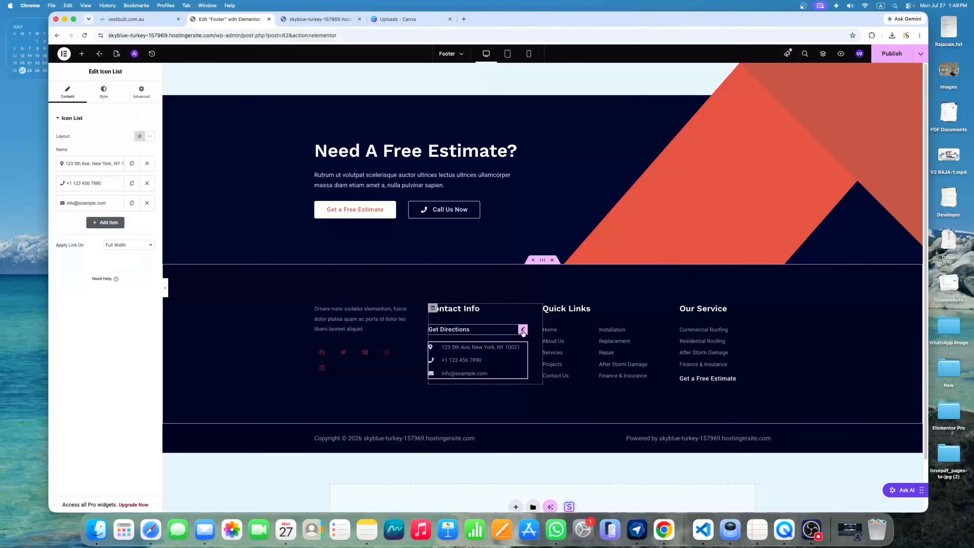
left_click(84, 167)
left_click(96, 163)
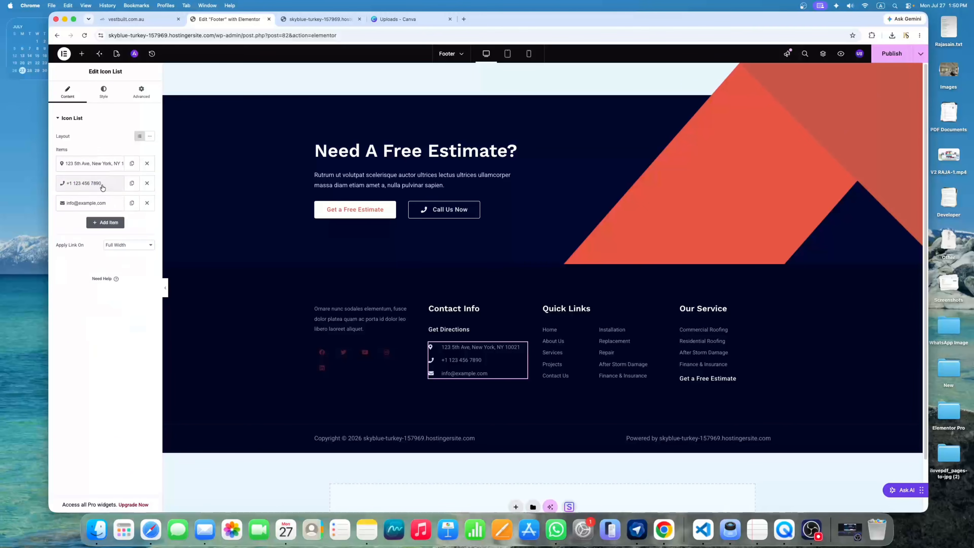
left_click(99, 184)
left_click(98, 184)
left_click(96, 203)
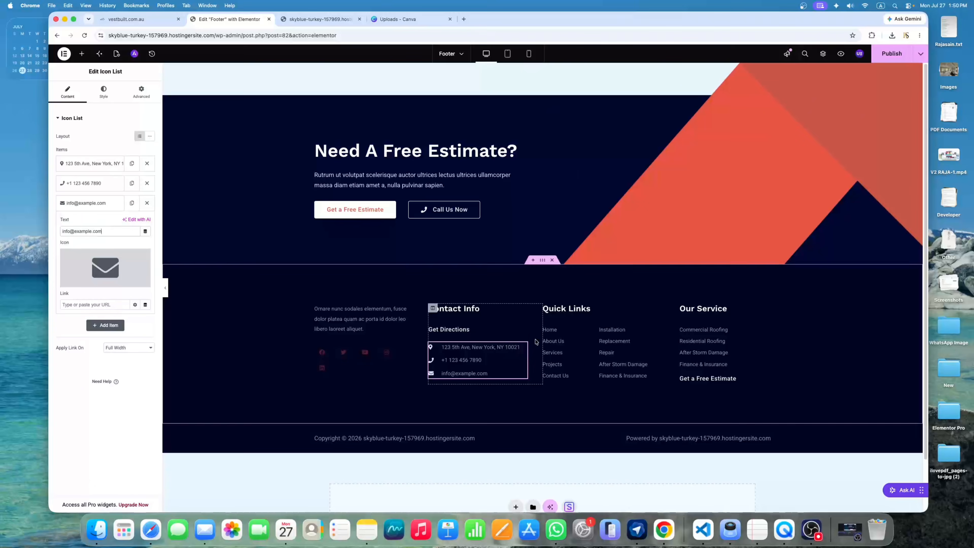
Expand the Home entry in the Quick Links list, then switch to the live site tab
left_click(594, 330)
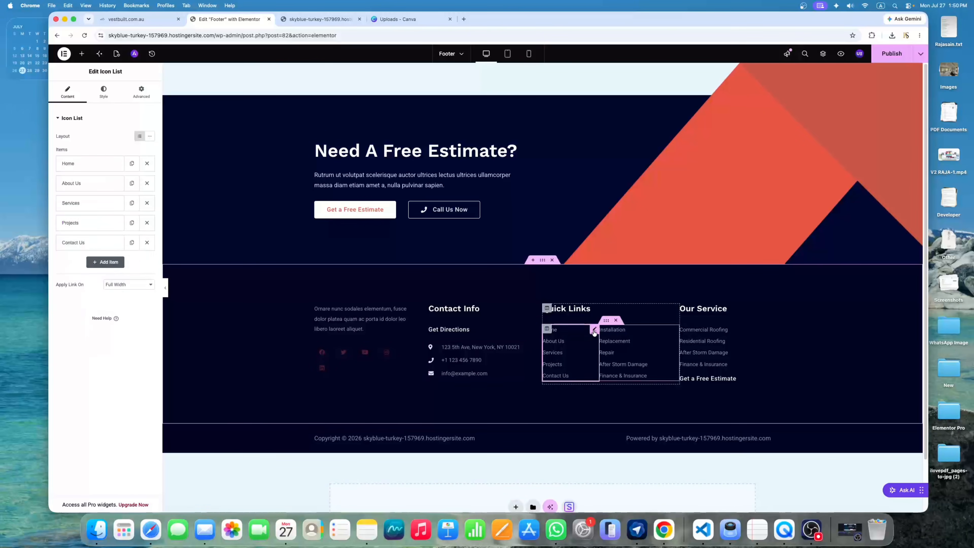
left_click(80, 169)
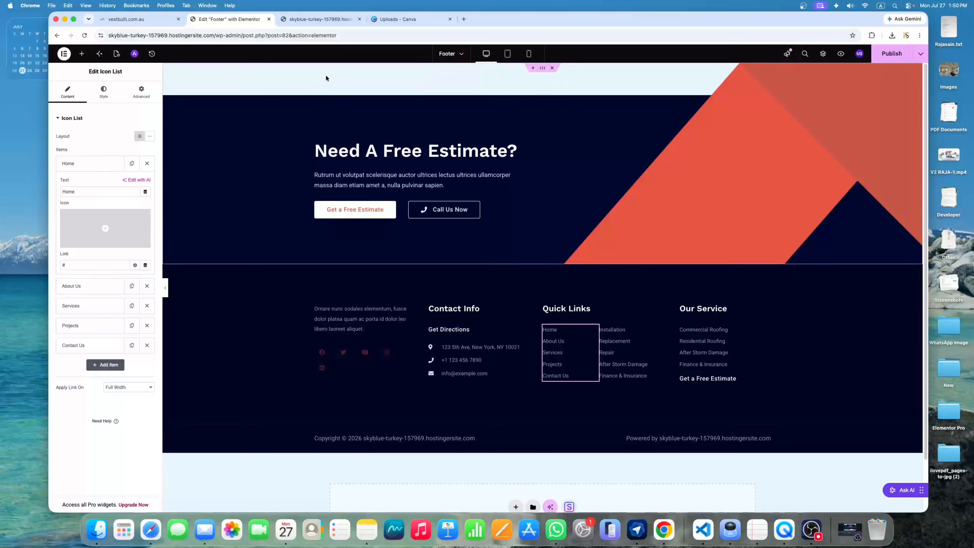
left_click(330, 20)
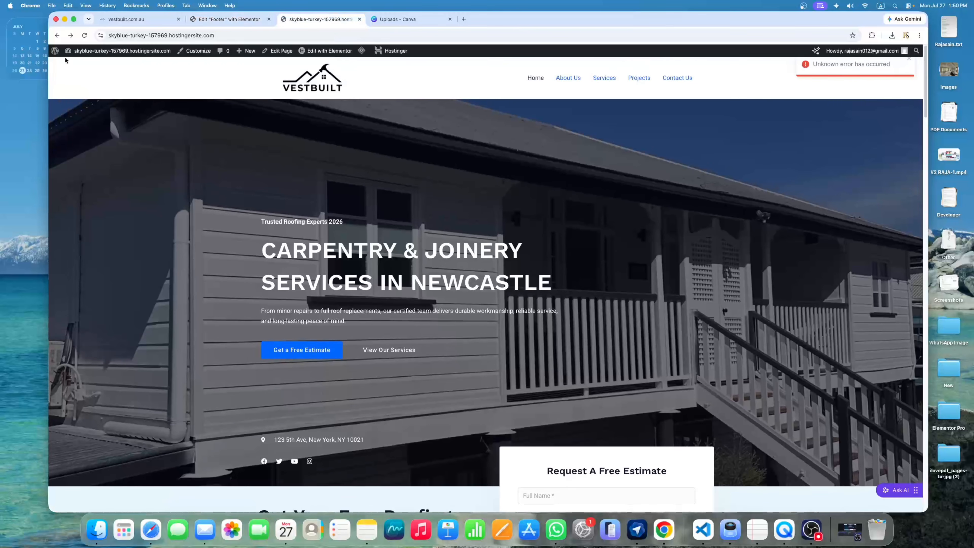
Reload the live site, open the About Us page and select its URL, then return to the footer editor
left_click(84, 36)
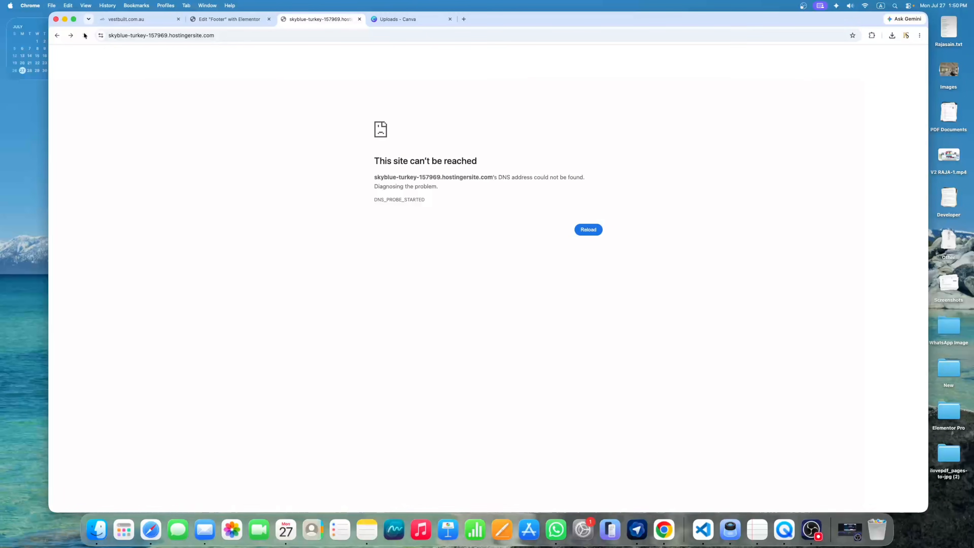
left_click(85, 35)
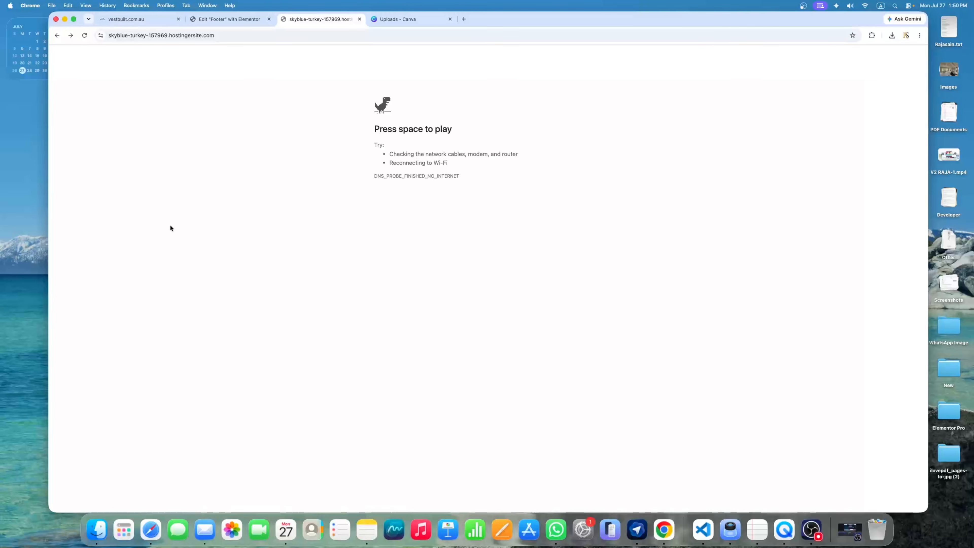
left_click(84, 38)
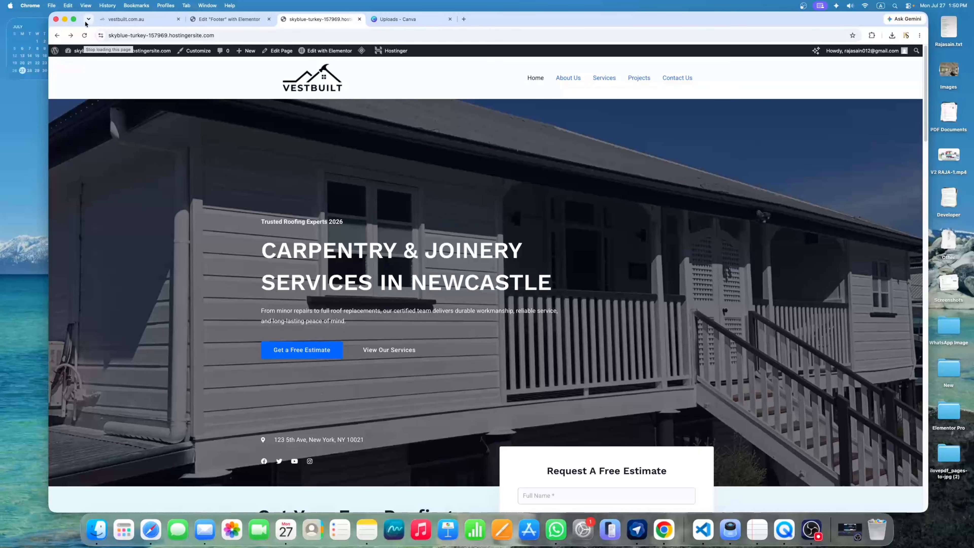
left_click(570, 81)
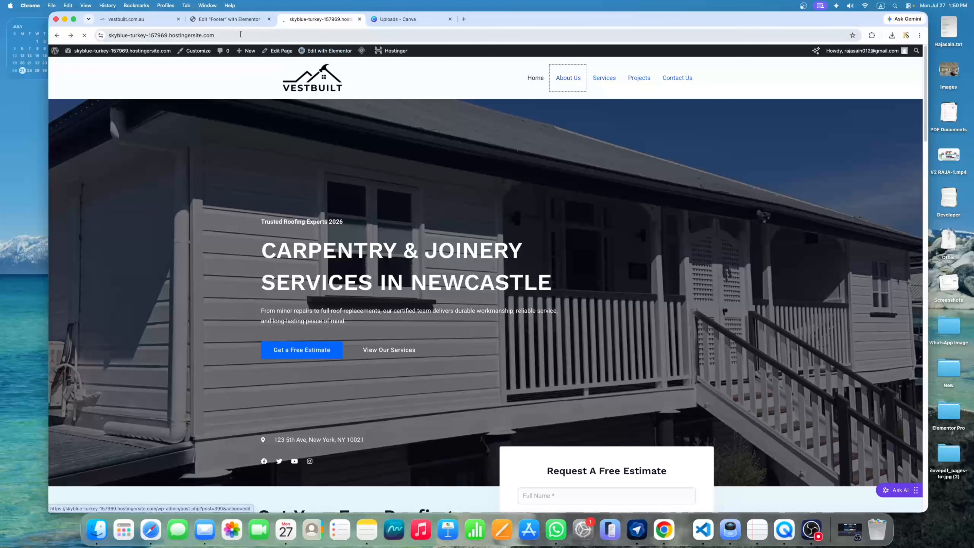
left_click(225, 37)
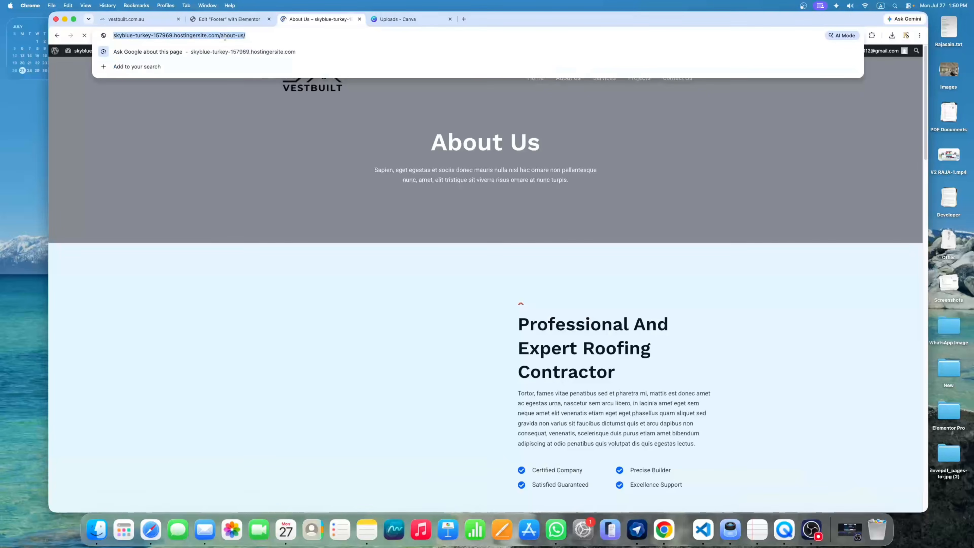
left_click(241, 21)
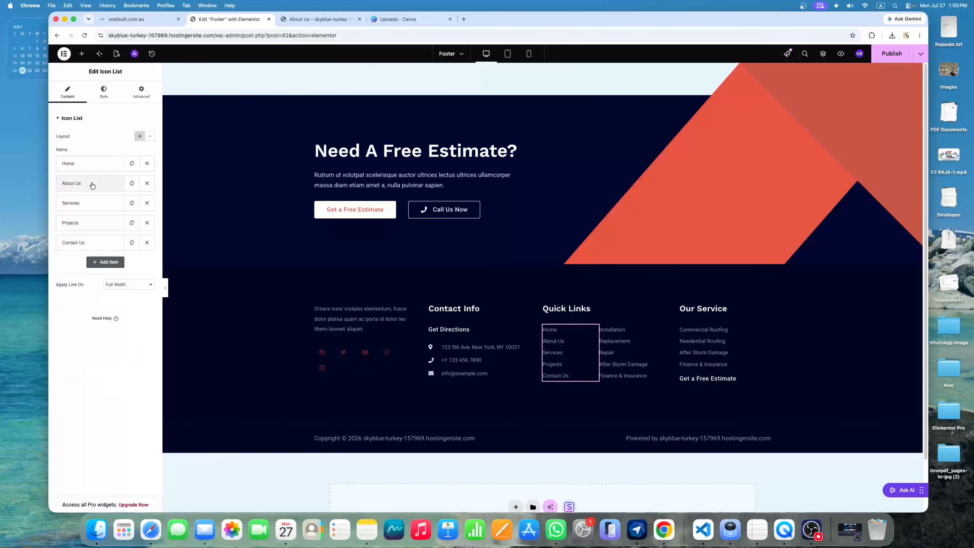
Paste the about-us page URL into the About Us quick link, check Services and Projects, and publish the footer
left_click(92, 184)
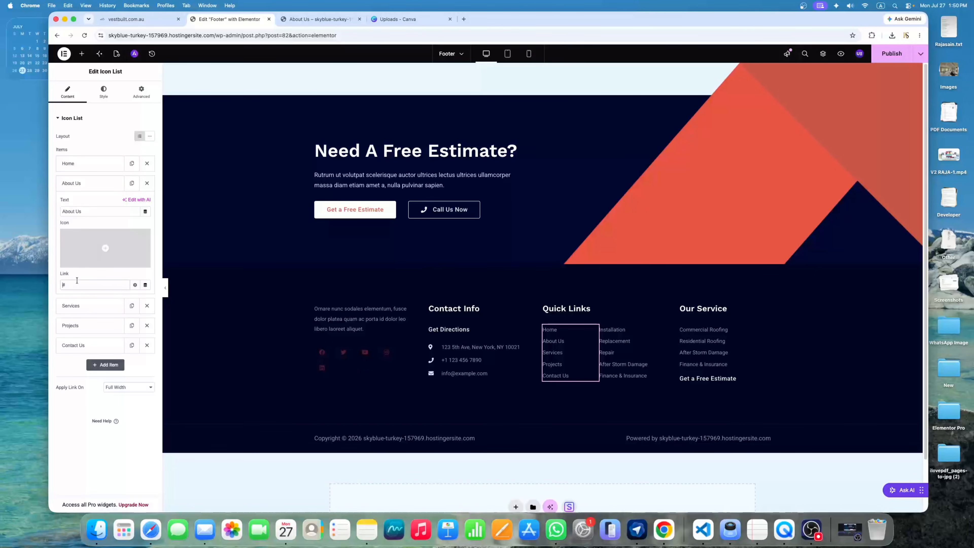
key("super+a")
key("super+v")
left_click(82, 307)
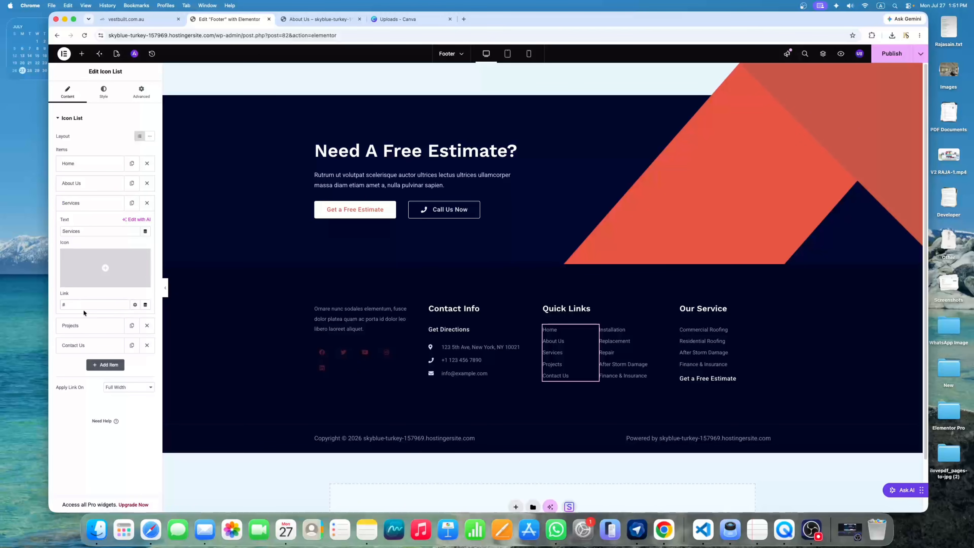
left_click(92, 332)
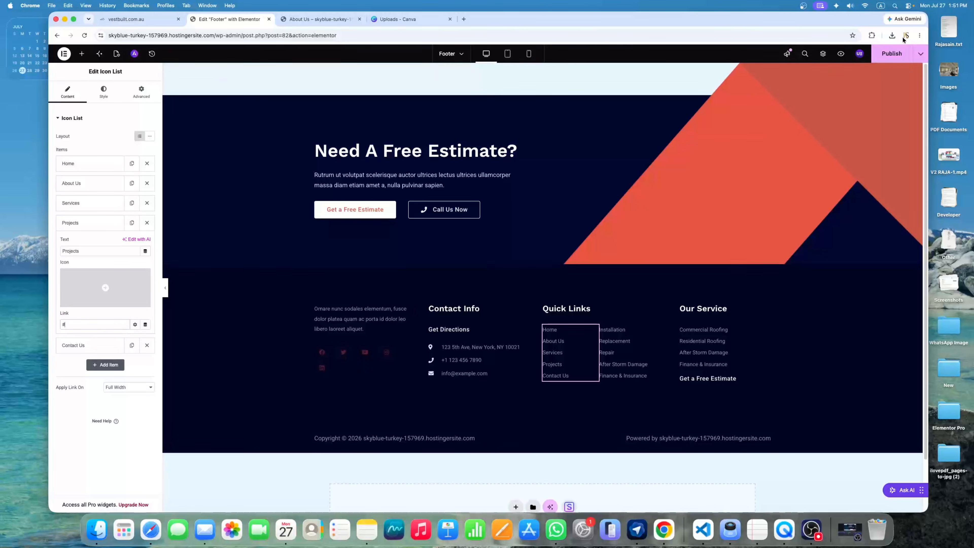
left_click(884, 59)
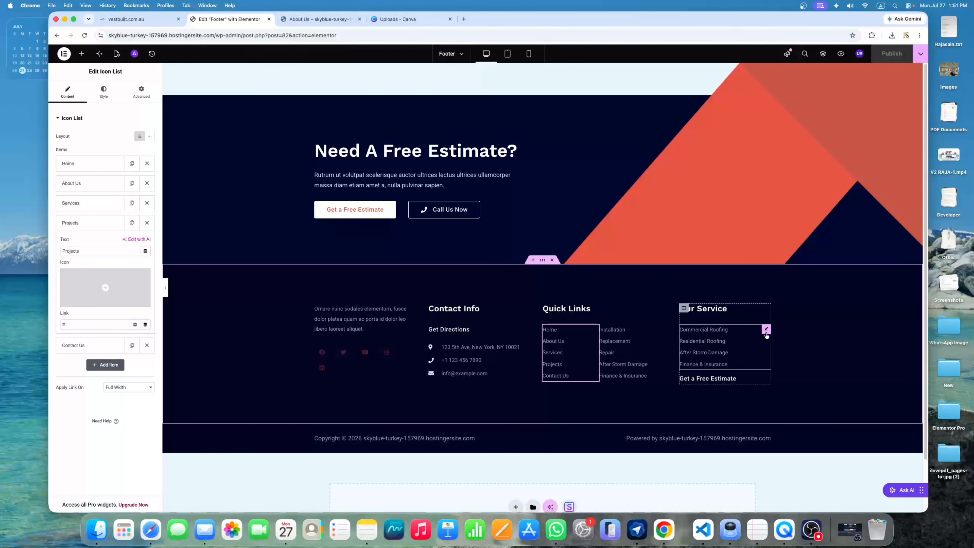
Delete the Our Service column from the footer
left_click(766, 330)
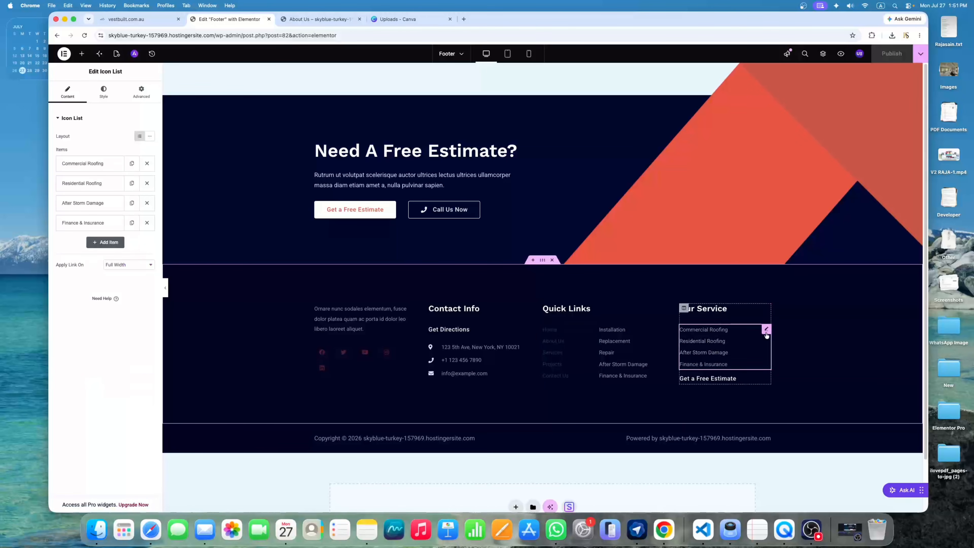
left_click(72, 170)
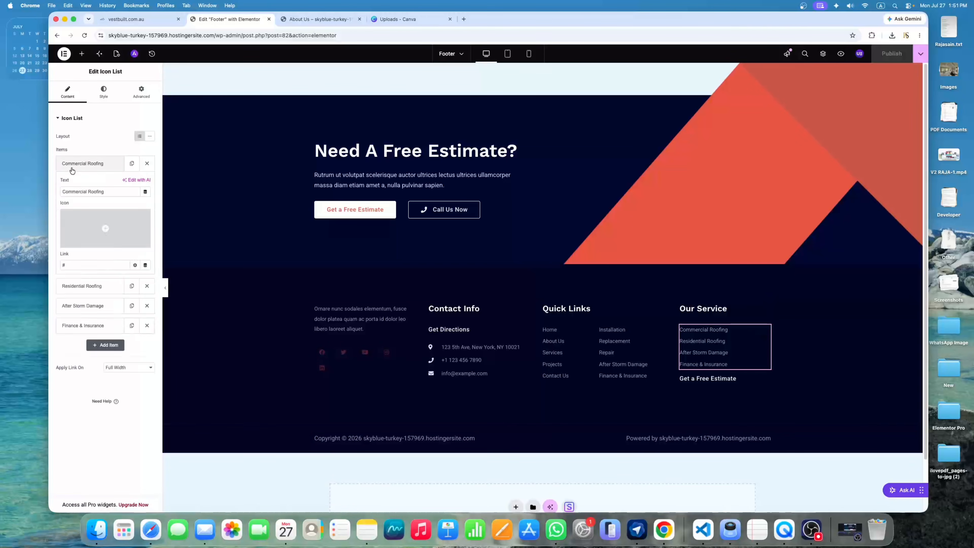
right_click(685, 309)
left_click(699, 479)
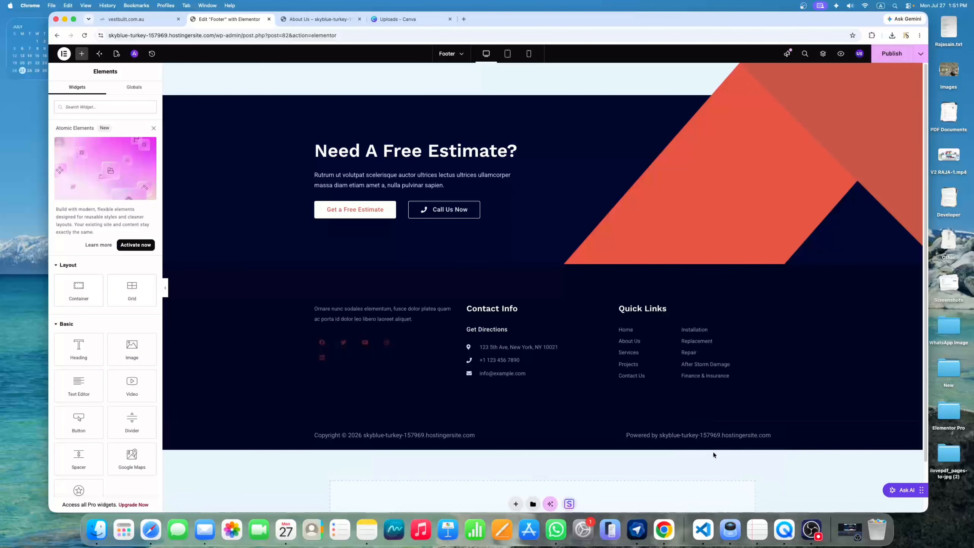
Delete the Installation/Replacement list column and publish the updated footer
right_click(688, 330)
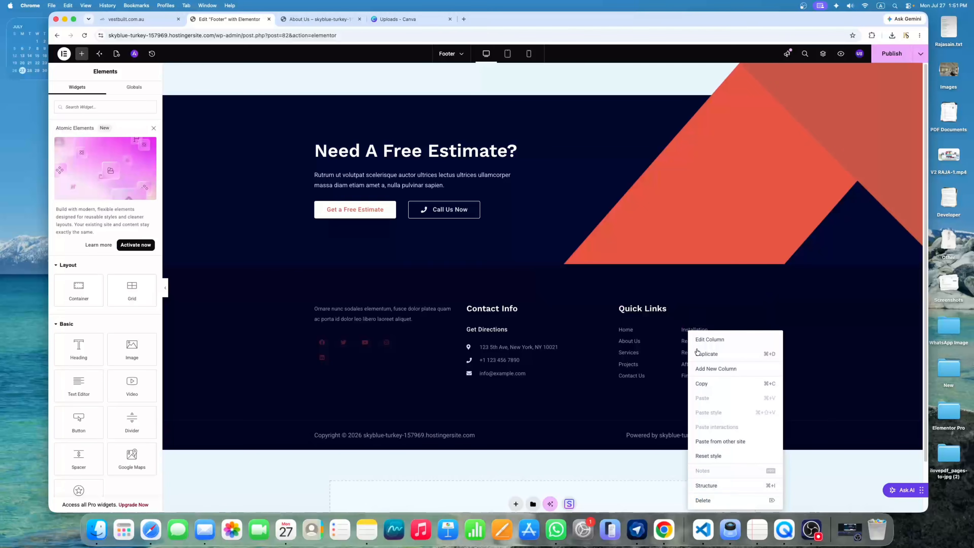
left_click(711, 502)
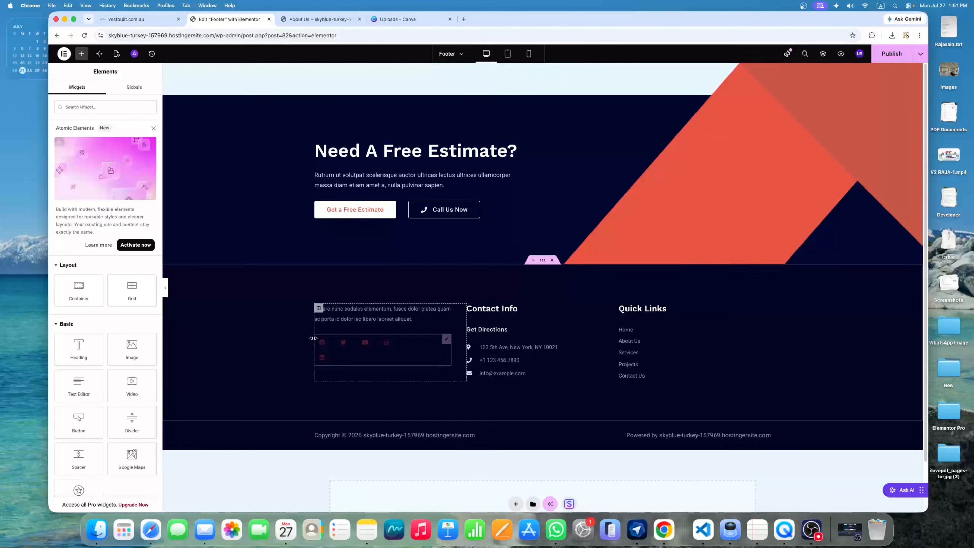
left_click(893, 58)
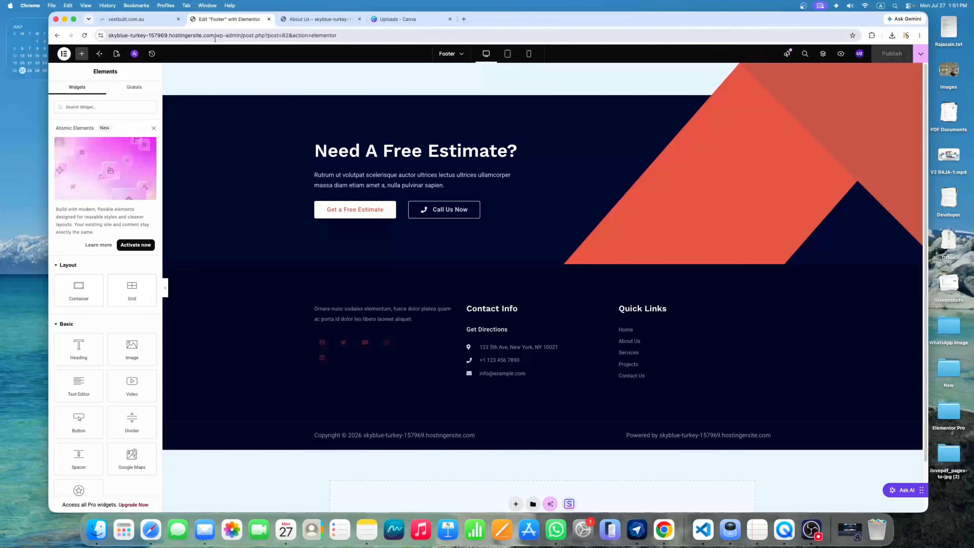
Open Elementor's Site Settings and its Additional Settings page in a new tab
left_click_drag(216, 35, 346, 34)
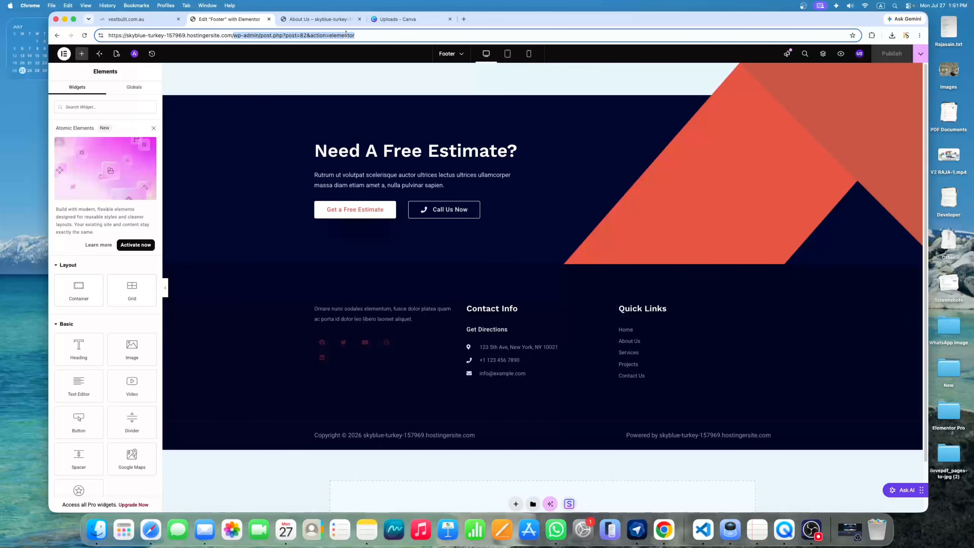
left_click(63, 53)
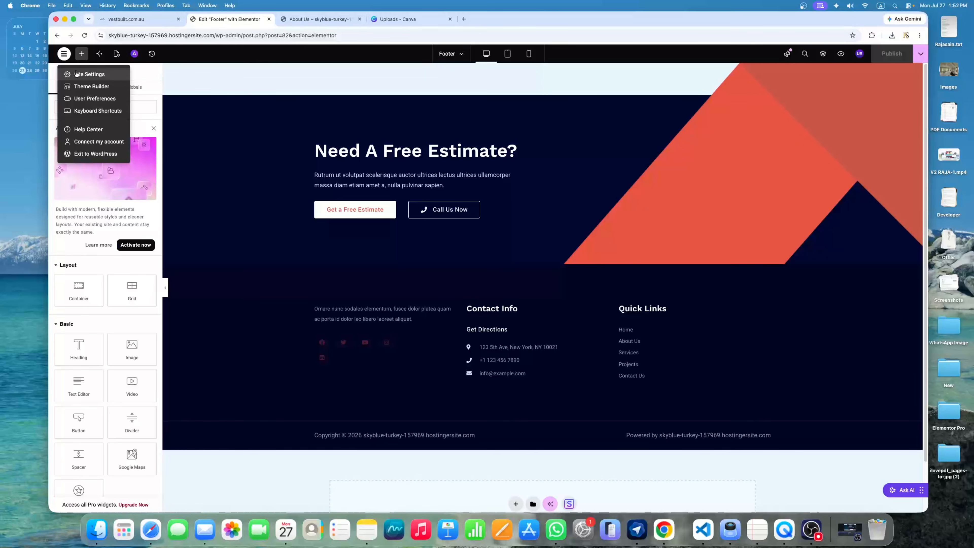
left_click(88, 76)
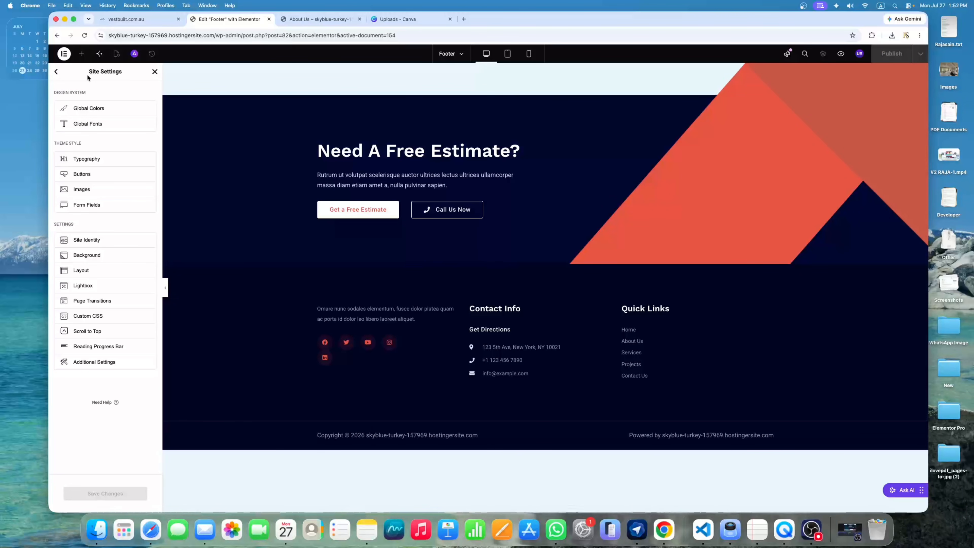
left_click(93, 362)
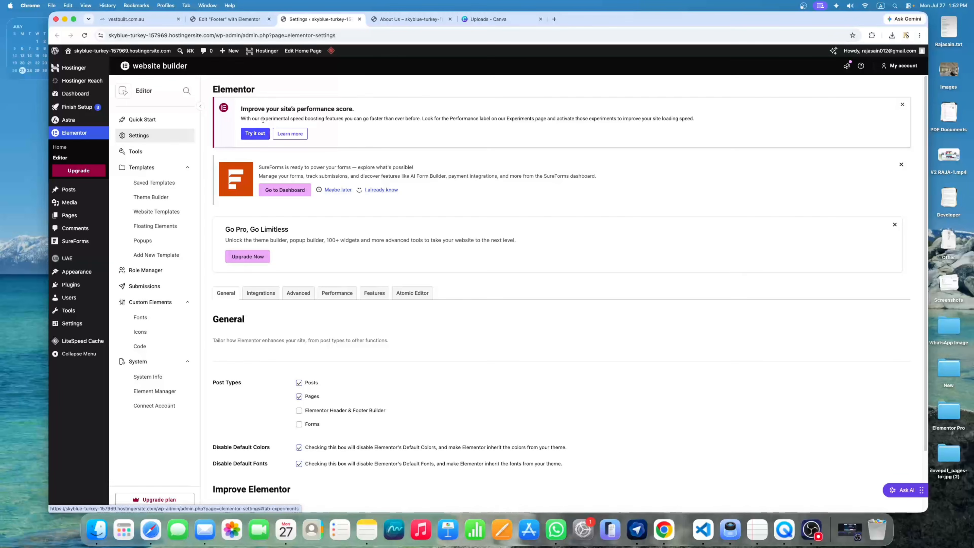
scroll(309, 314, "down", 2)
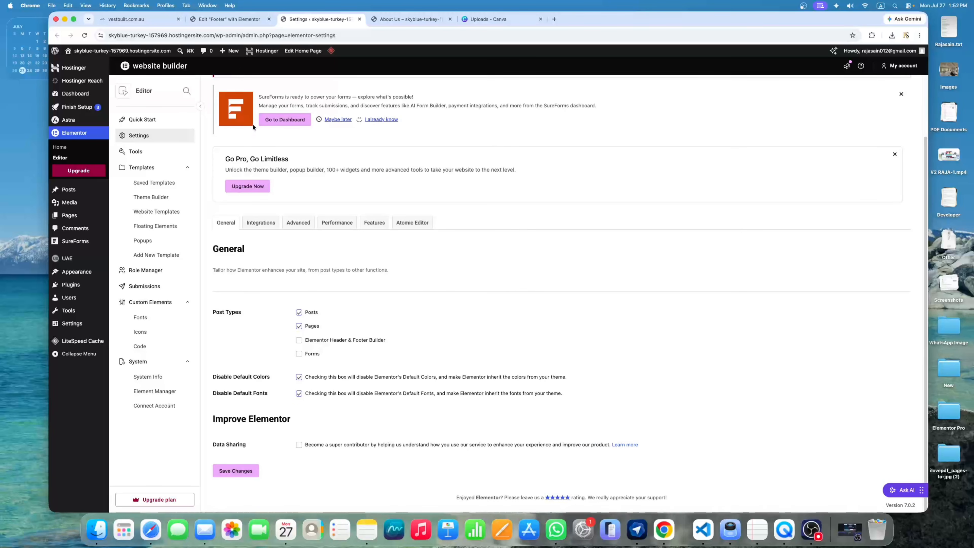
Return to the footer editor and exit to the WordPress Default Kit template screen
left_click(241, 19)
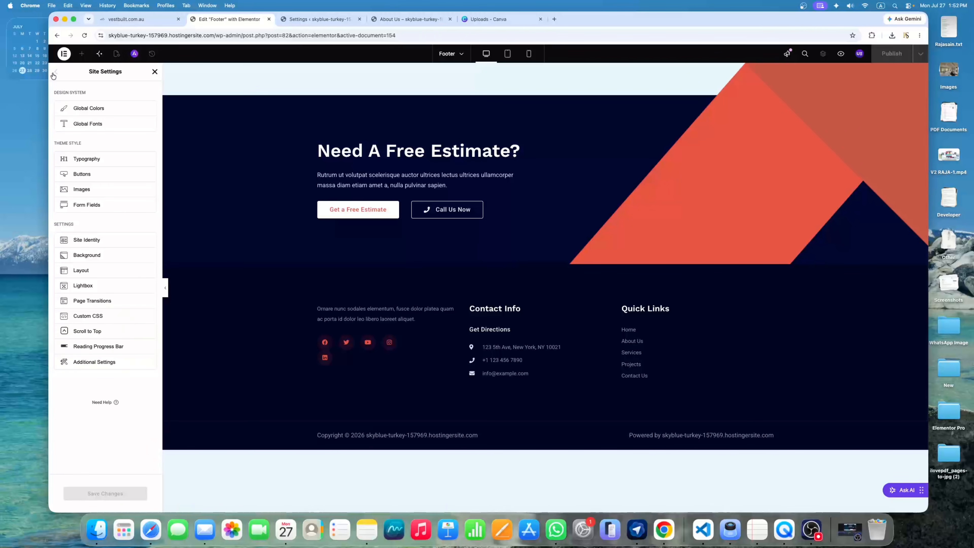
left_click(64, 54)
left_click(90, 158)
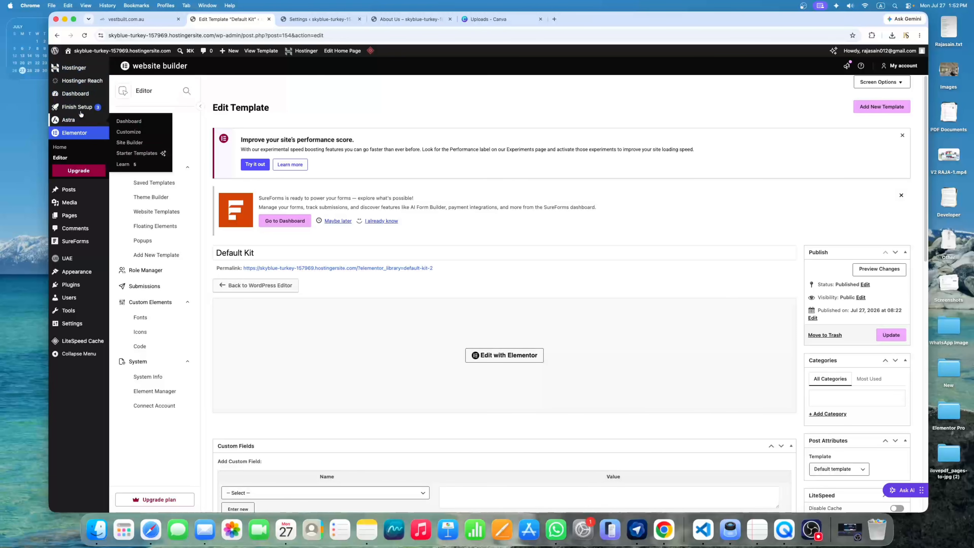
Visit the live site from the dashboard and open its Home page with Elementor
mouse_move(85, 97)
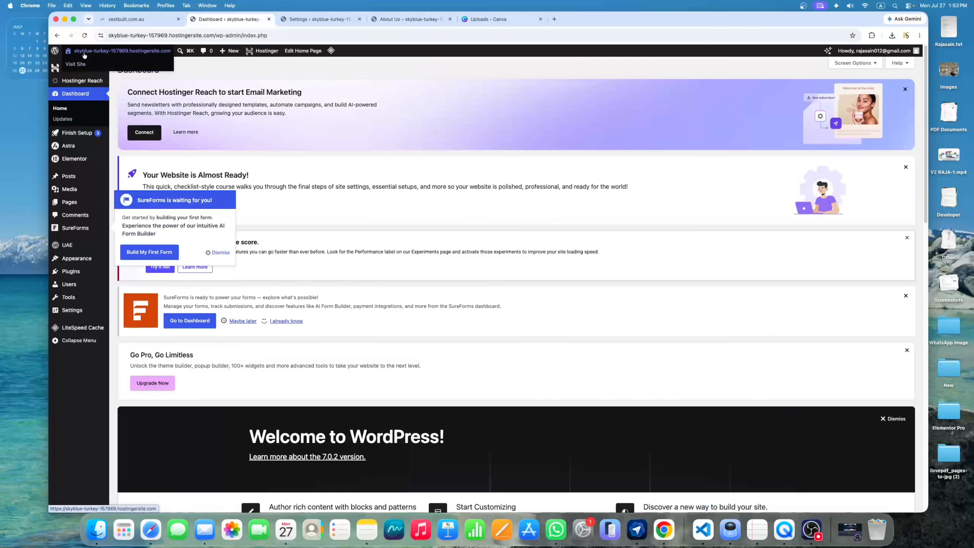
left_click(85, 64)
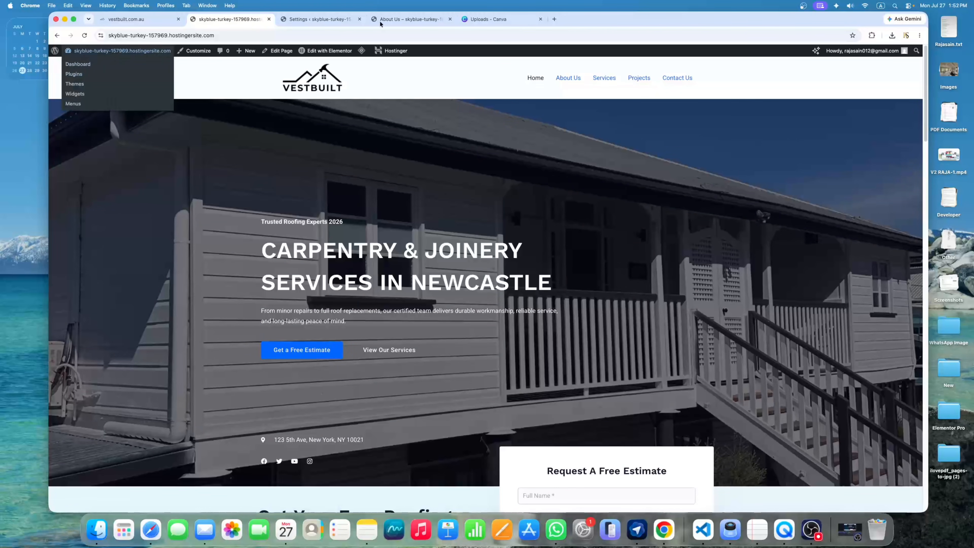
left_click(332, 55)
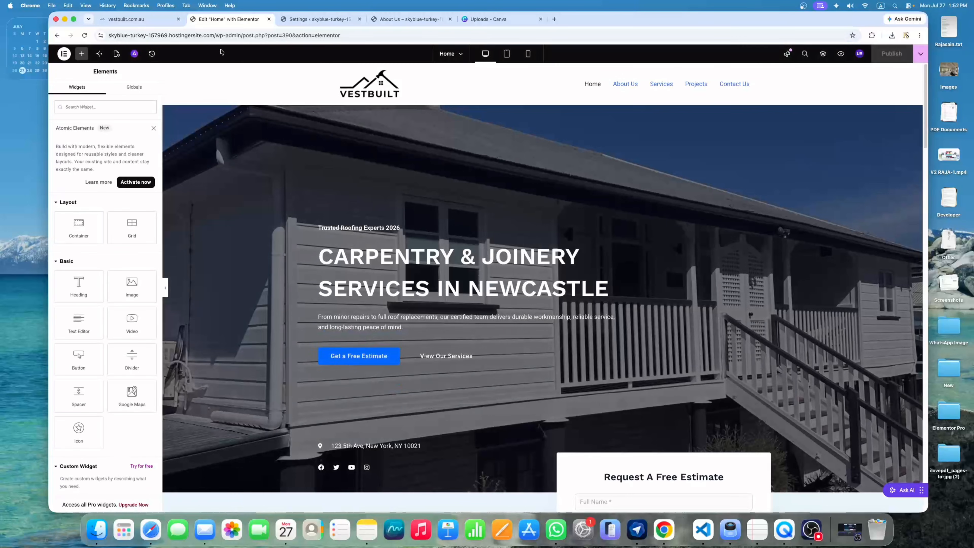
left_click_drag(216, 35, 216, 31)
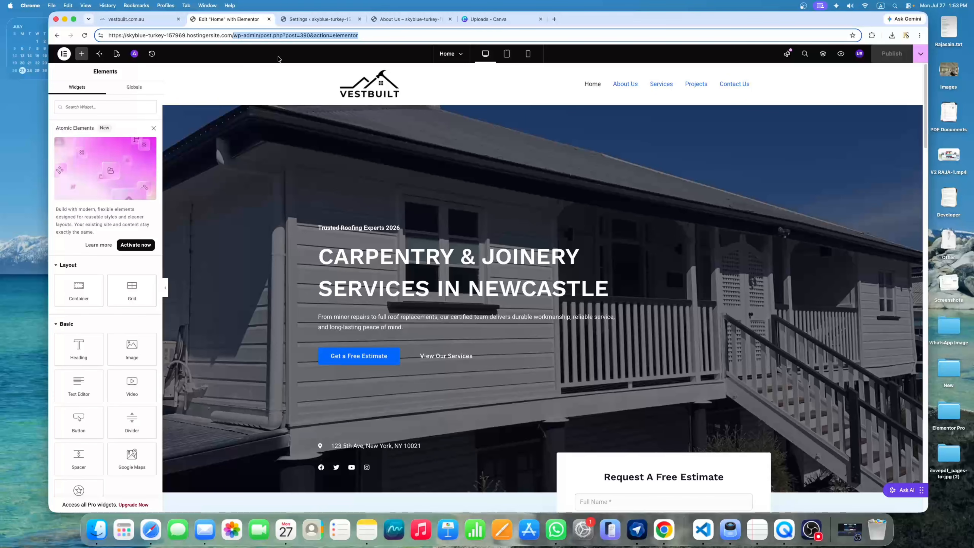
left_click(554, 20)
type("-")
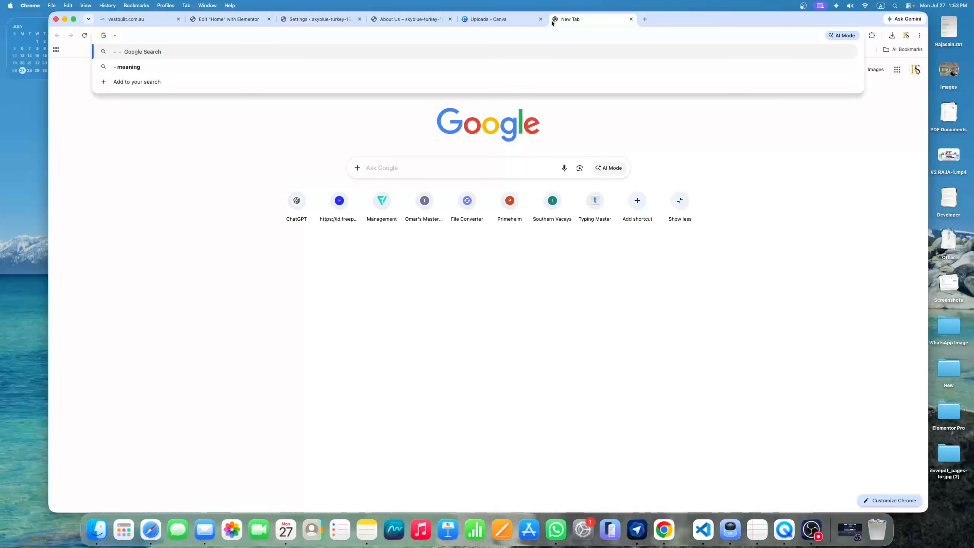
key("Return")
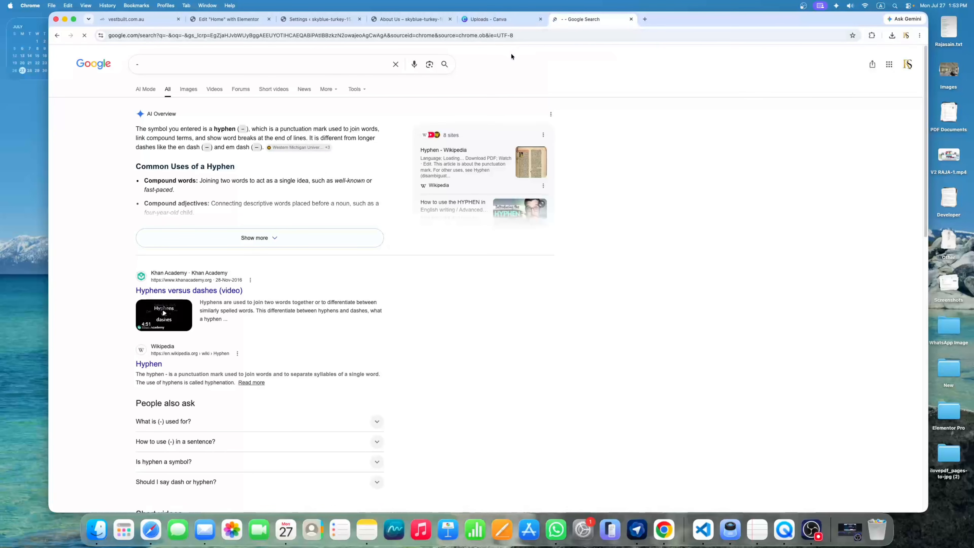
left_click(631, 19)
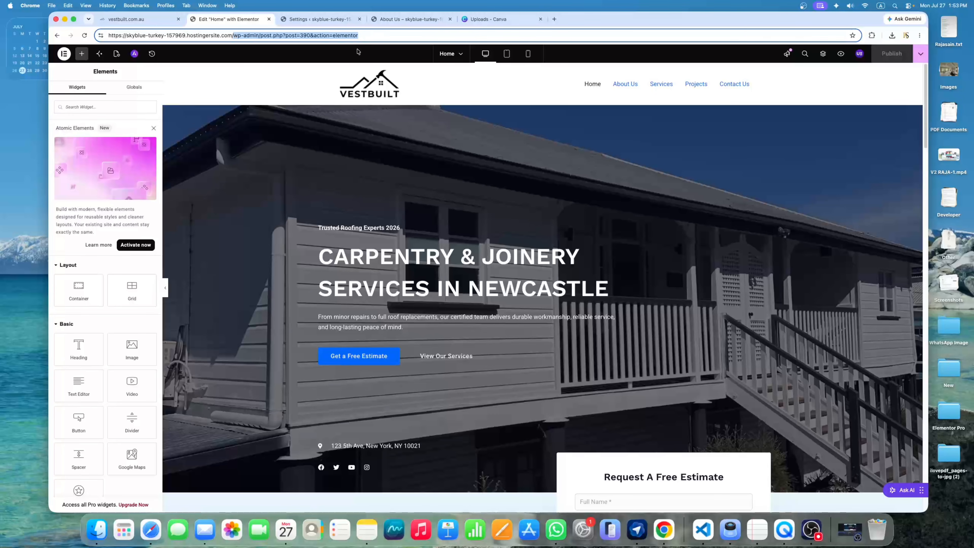
Load the live site's home page from the root address and go to About Us
key("BackSpace")
key("Return")
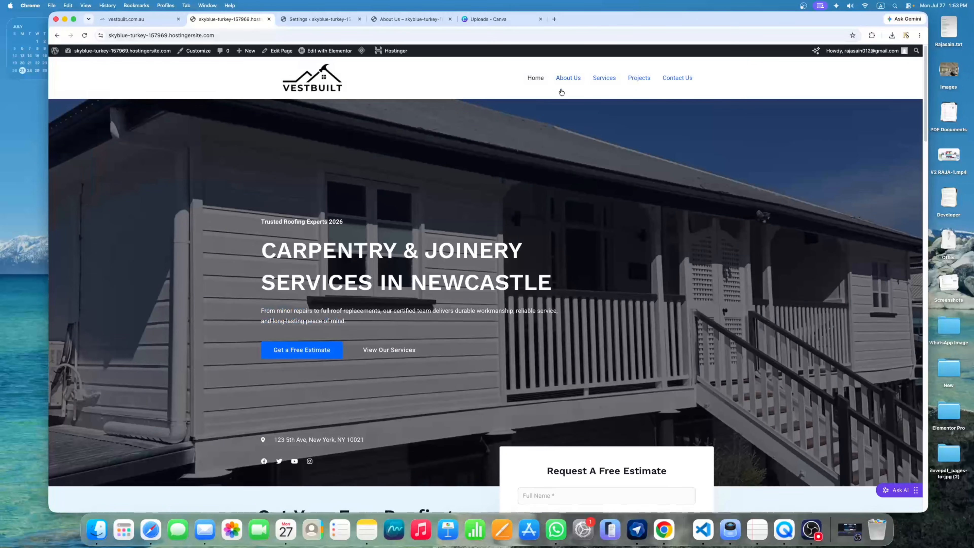
left_click(570, 82)
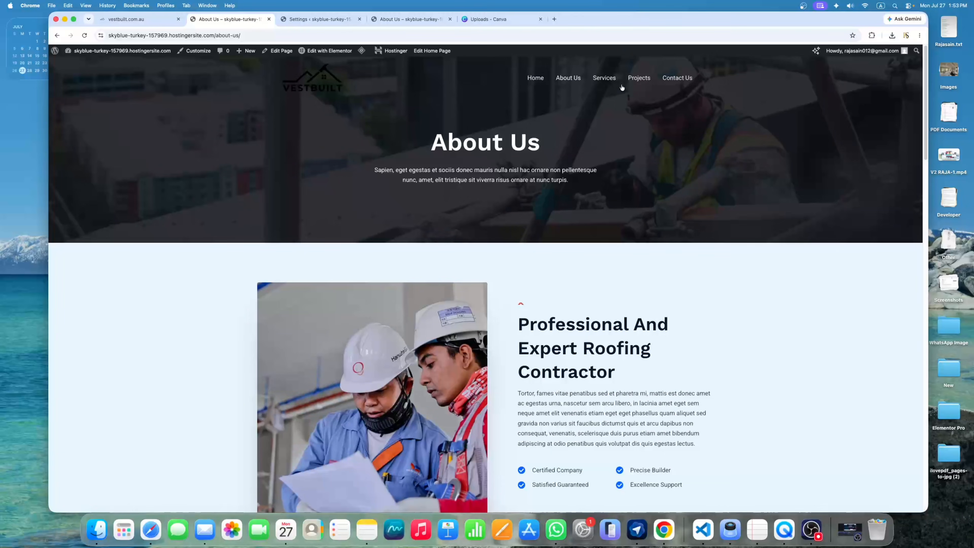
Scroll through the About Us page reviewing Our Core Values, Our Mission and Our Vision
scroll(581, 362, "down", 8)
scroll(585, 354, "down", 15)
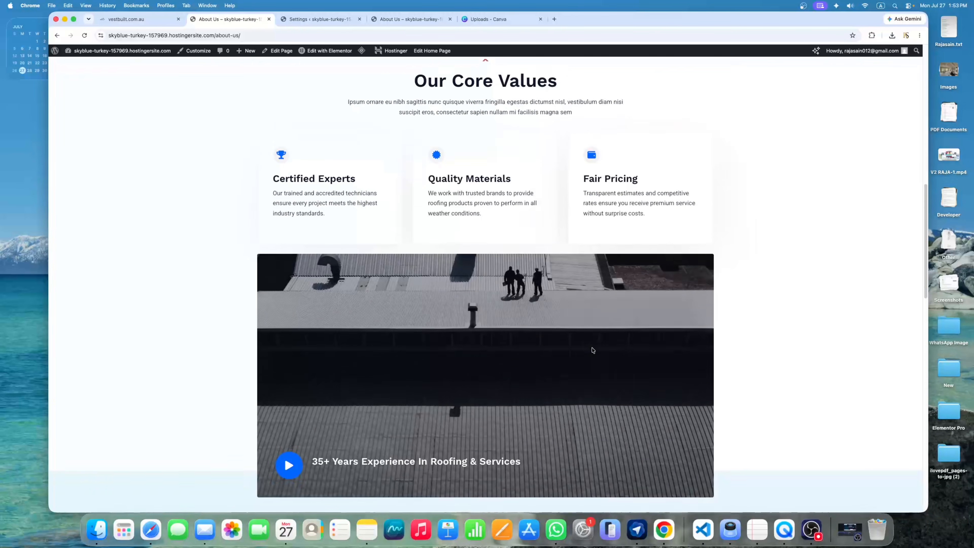
scroll(591, 347, "down", 13)
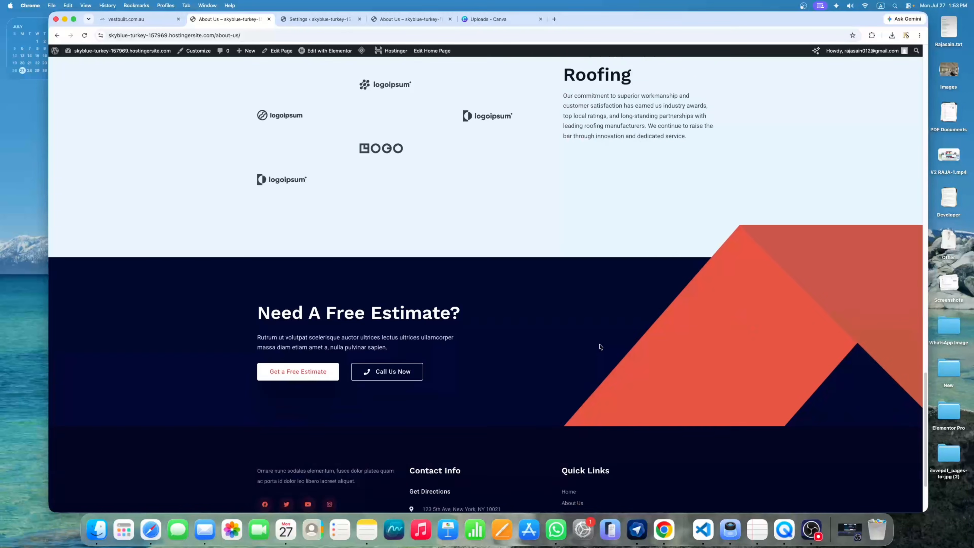
scroll(639, 164, "up", 4)
scroll(635, 177, "up", 20)
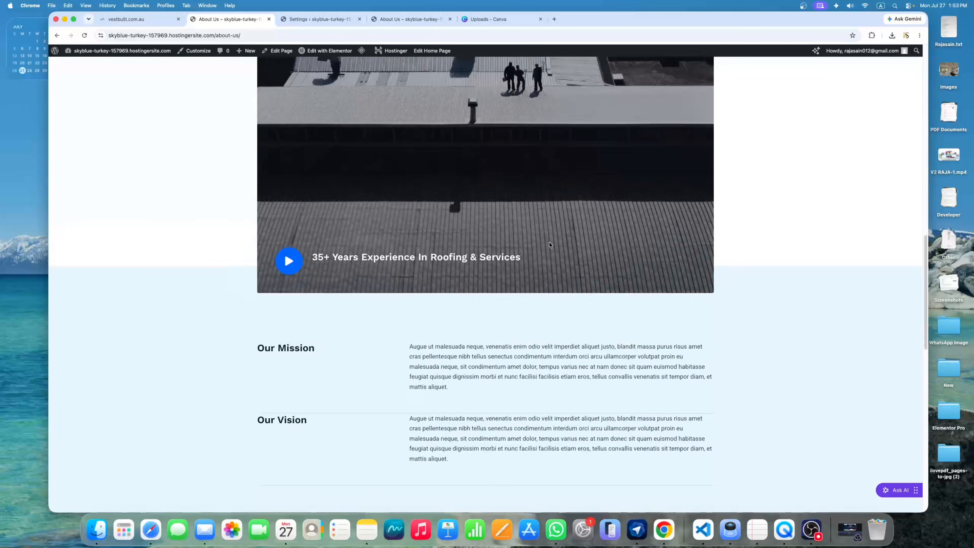
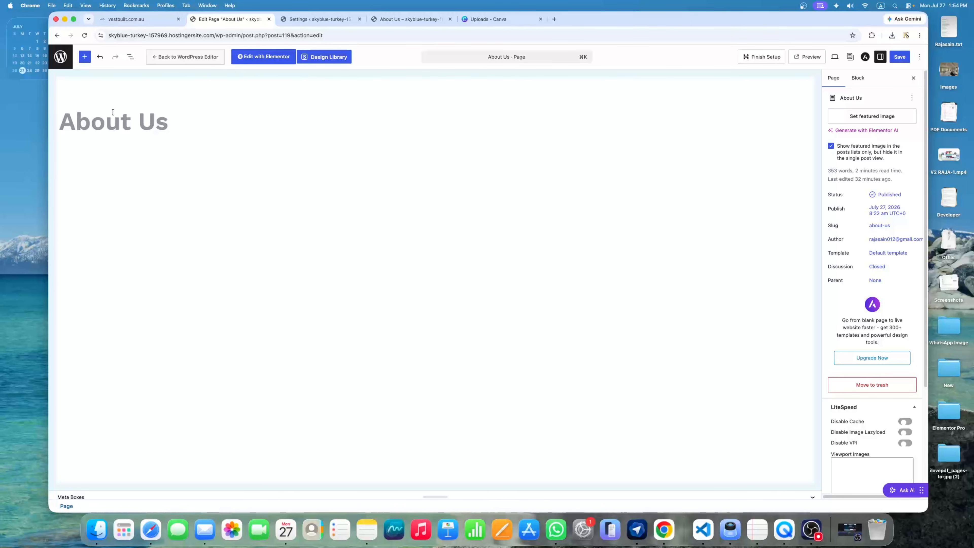
Set Transparent Header to Disabled in the About Us Astra settings, save, and view the live page
left_click(865, 58)
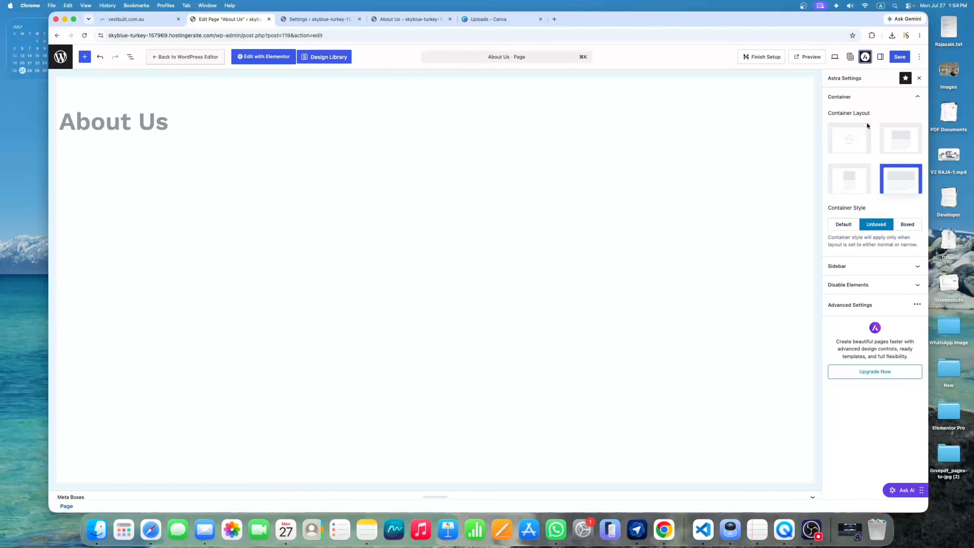
left_click(858, 306)
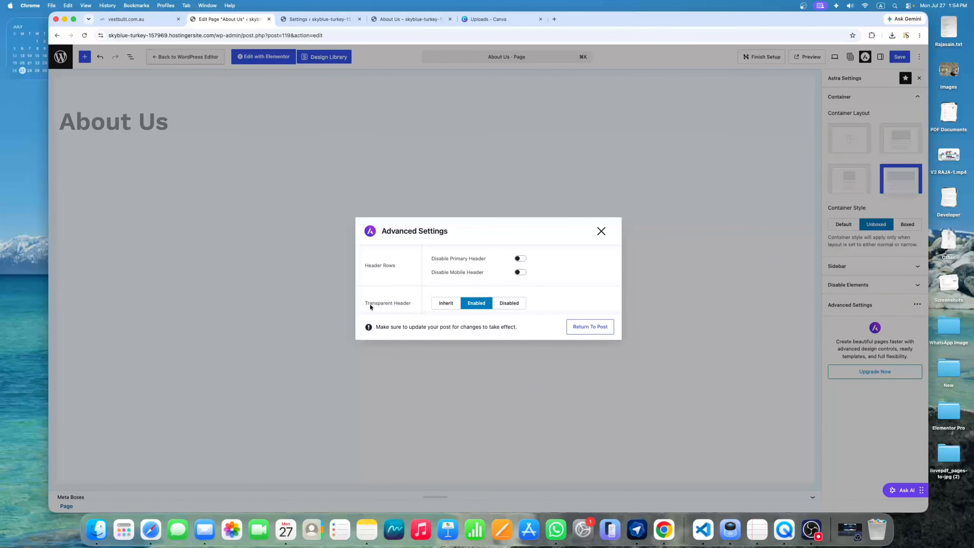
left_click(510, 303)
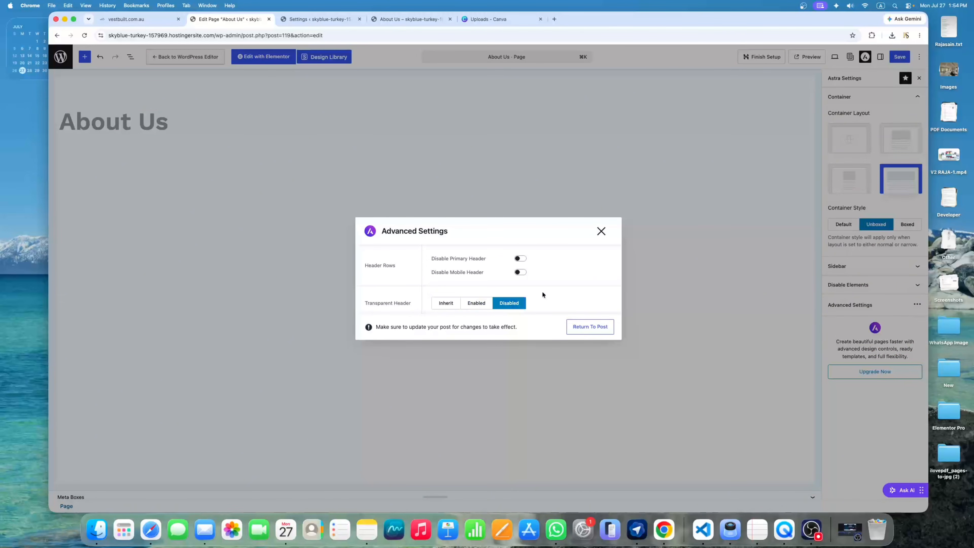
left_click(601, 231)
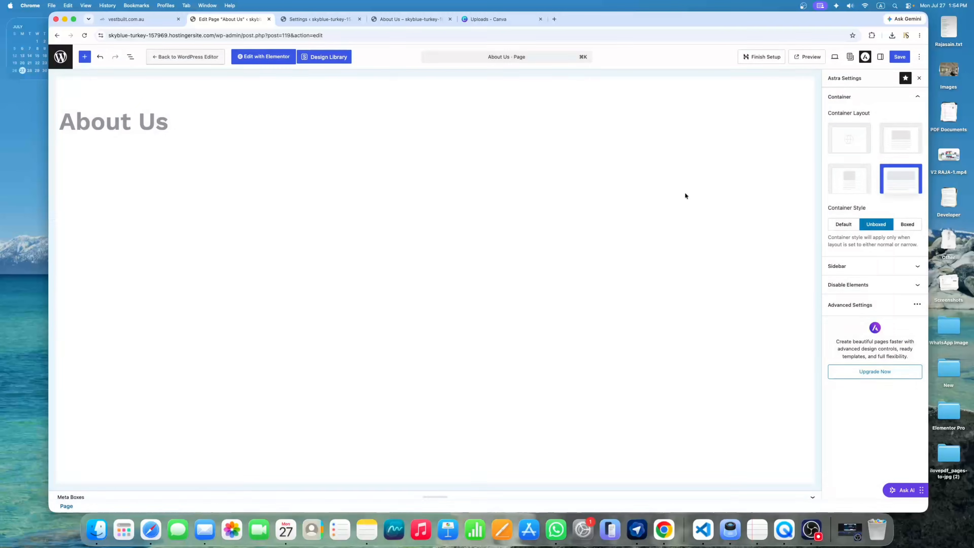
left_click(899, 59)
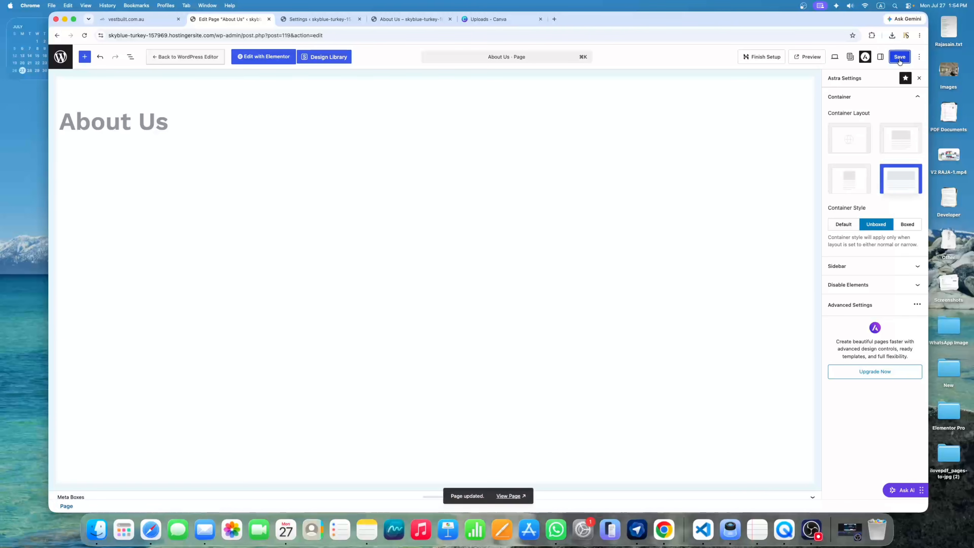
left_click(509, 496)
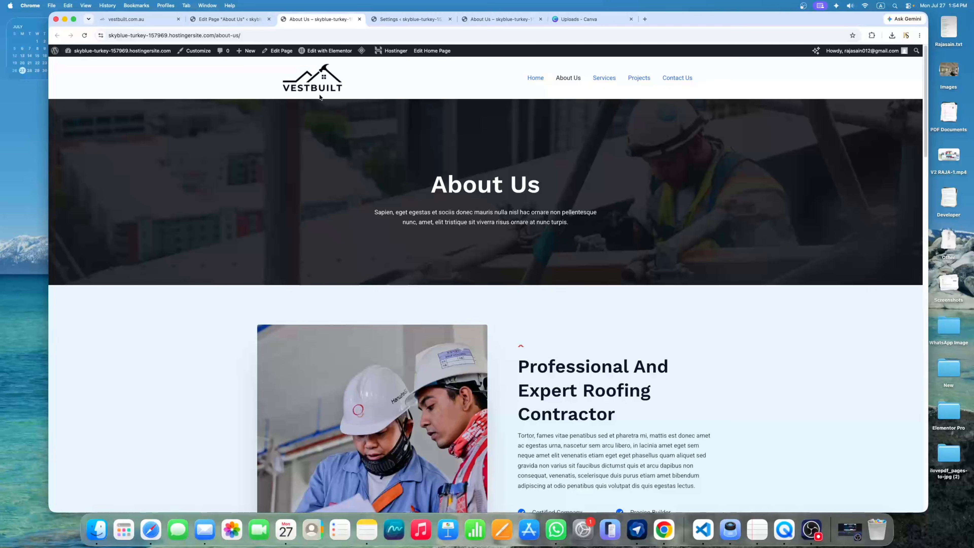
Review the live About Us page, then open it in Elementor from the admin bar
left_click(534, 81)
left_click_drag(526, 166, 596, 216)
left_click(595, 217)
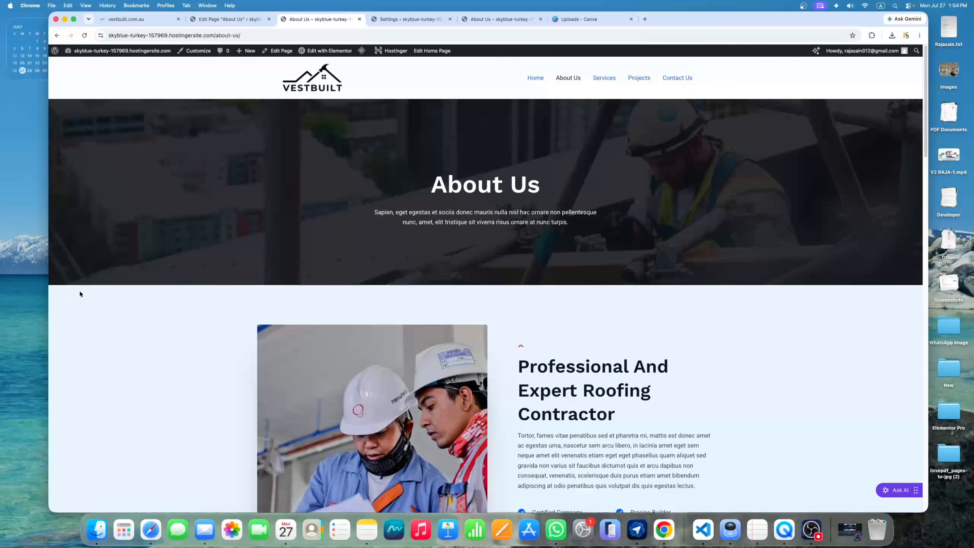
scroll(537, 103, "down", 7)
scroll(591, 169, "up", 4)
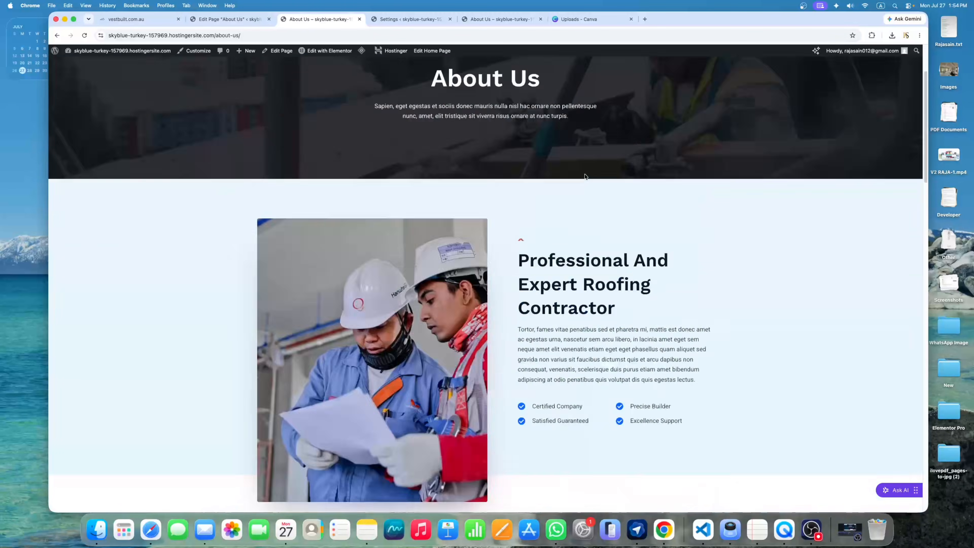
scroll(420, 239, "down", 8)
scroll(429, 215, "up", 7)
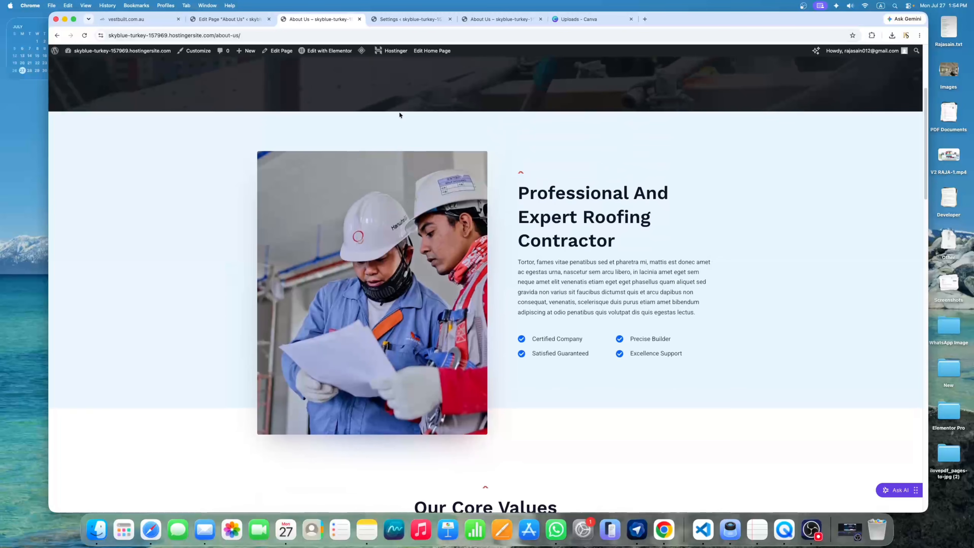
scroll(342, 55, "up", 5)
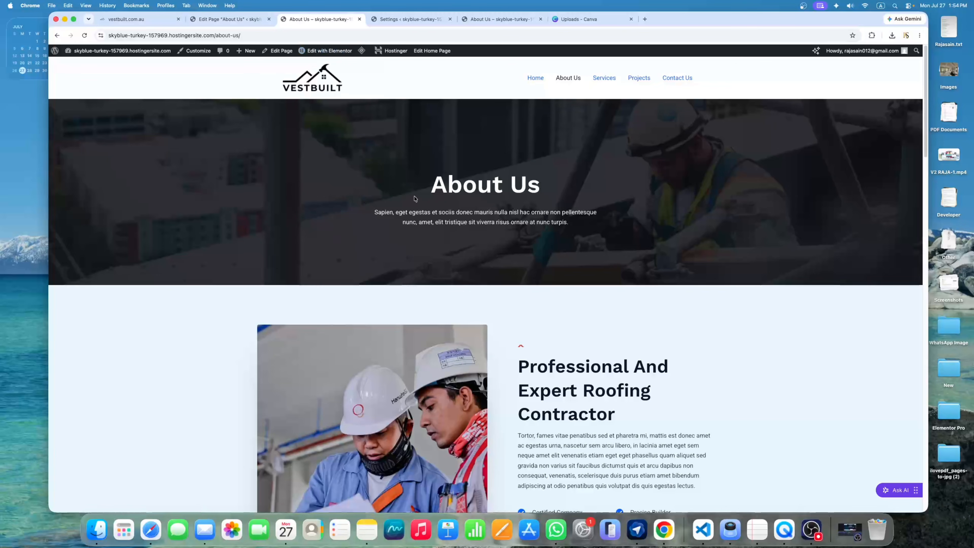
scroll(411, 231, "down", 3)
scroll(393, 82, "up", 3)
left_click(326, 52)
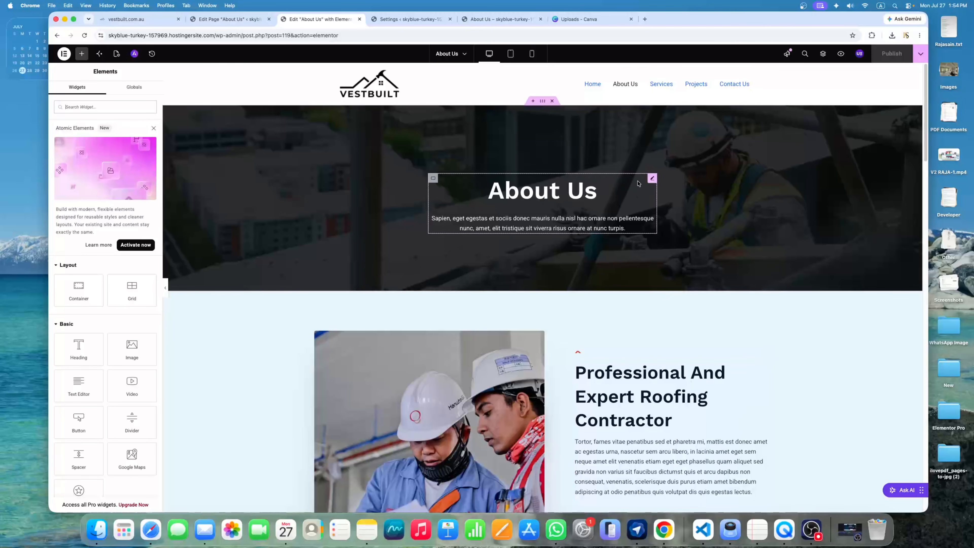
Inspect the hero card and workers photo, leaving the photo unchanged in the media library
left_click(652, 179)
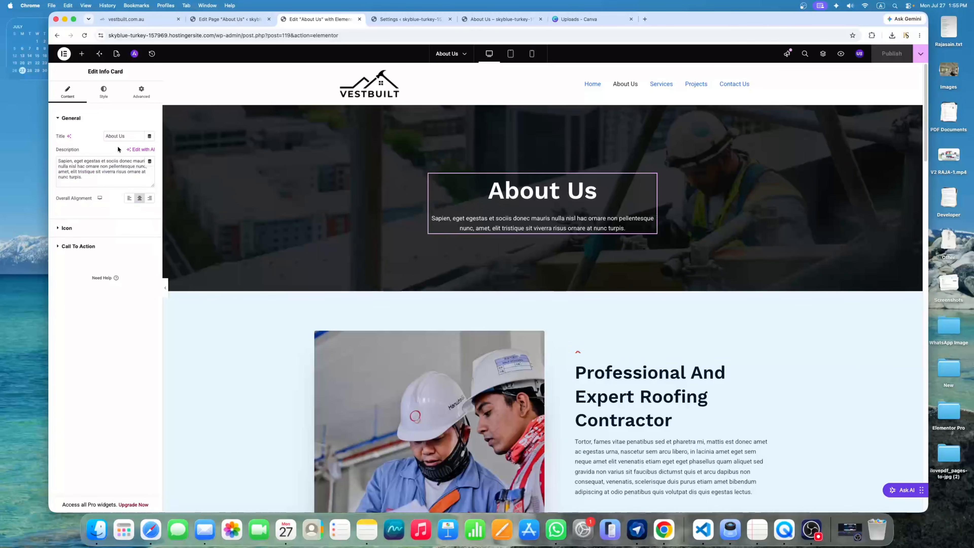
scroll(540, 210, "down", 4)
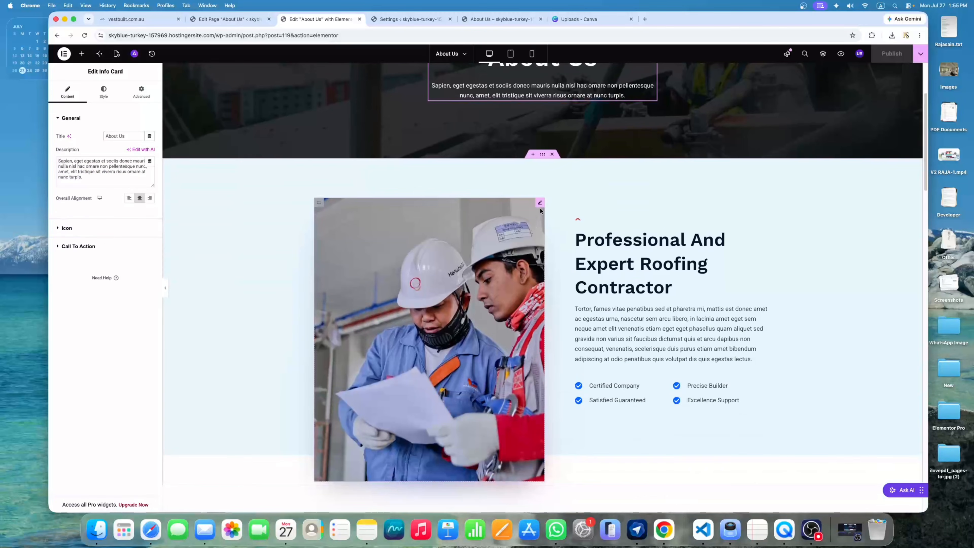
left_click(540, 204)
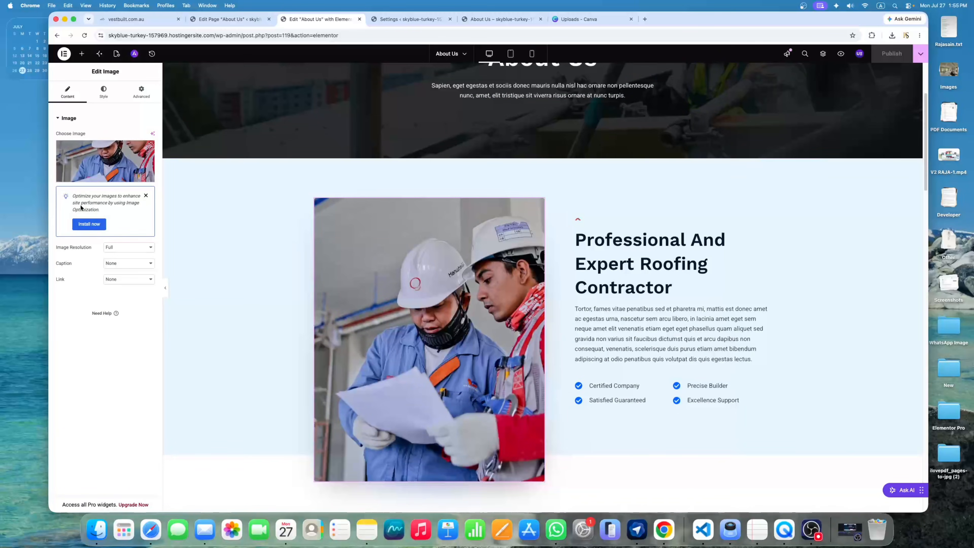
left_click(99, 164)
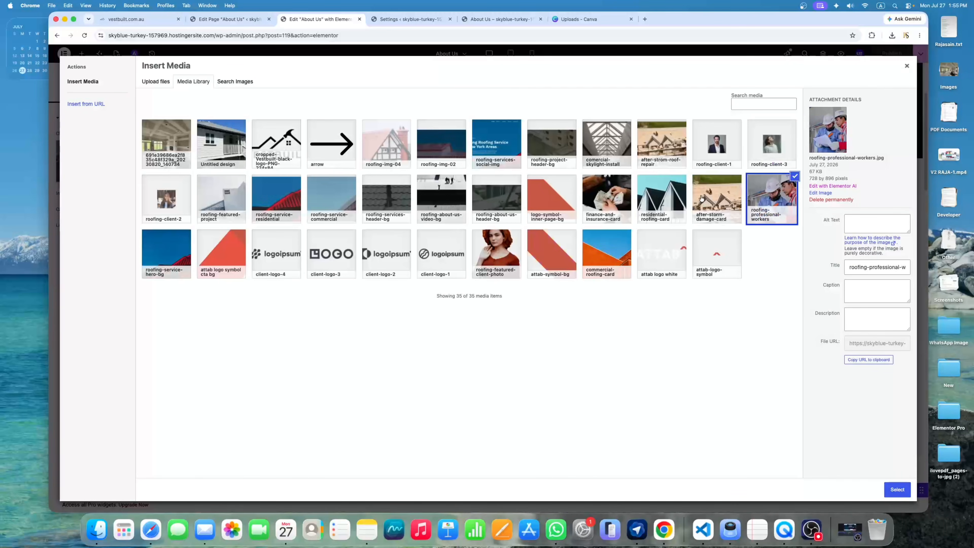
left_click(155, 82)
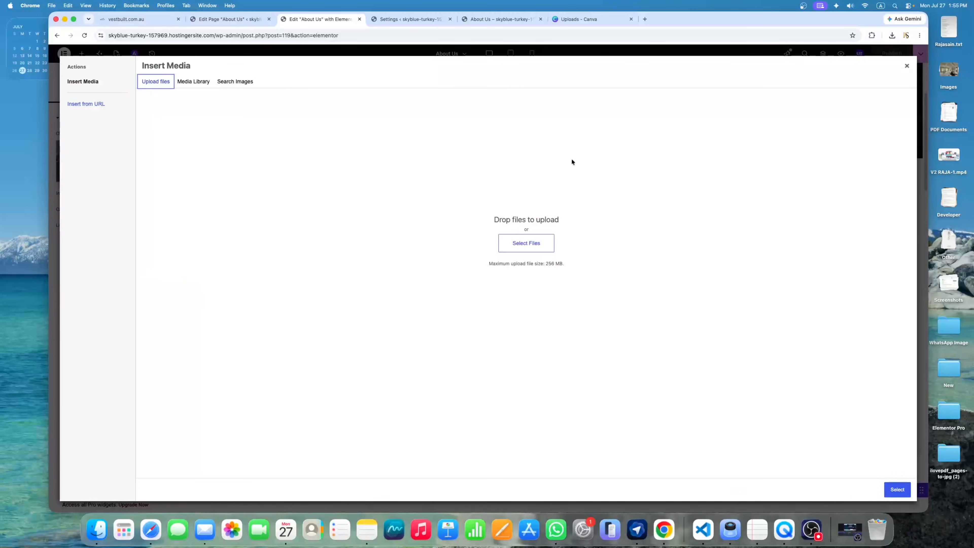
left_click(906, 65)
Delete the logo grid and Excellence In Roofing section, discard the new flexbox section, and publish
scroll(732, 284, "down", 10)
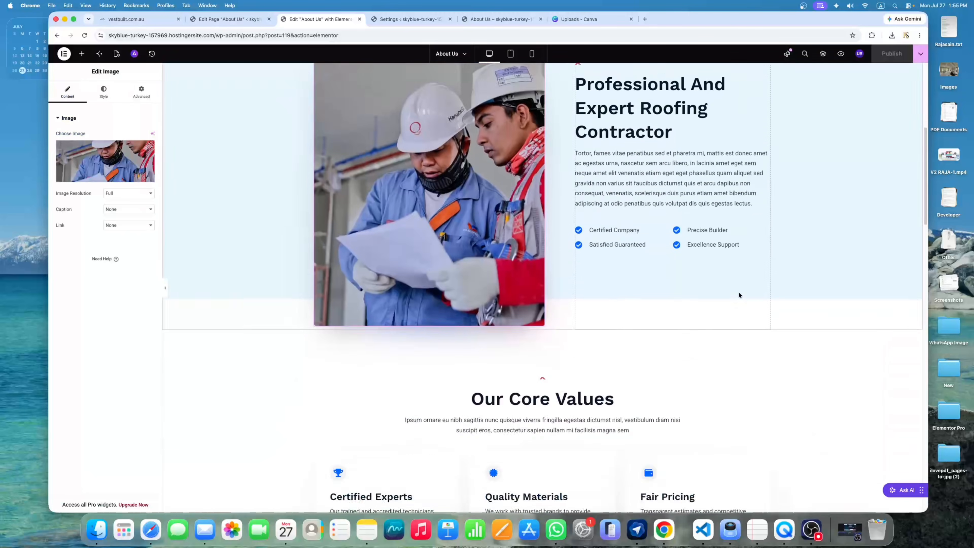
scroll(735, 299, "down", 15)
scroll(735, 304, "up", 4)
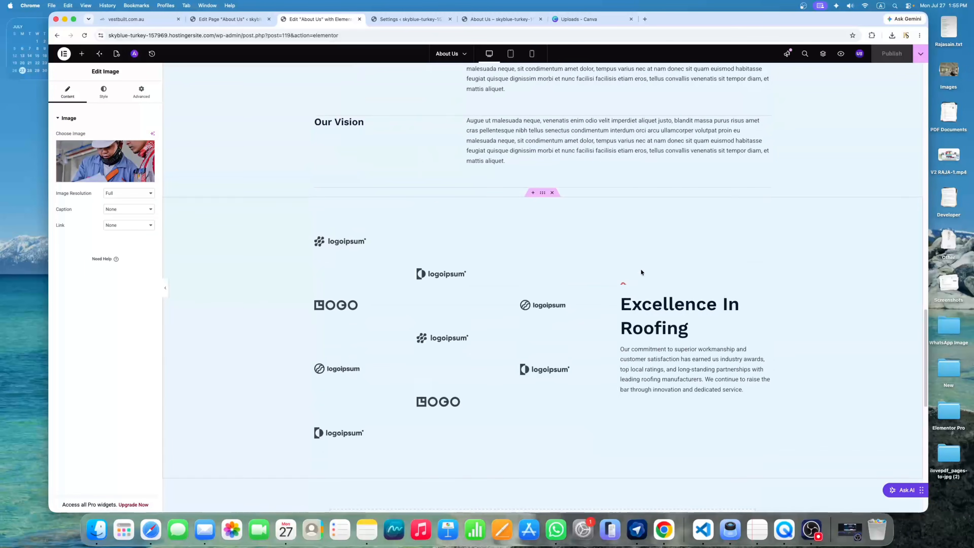
left_click(552, 193)
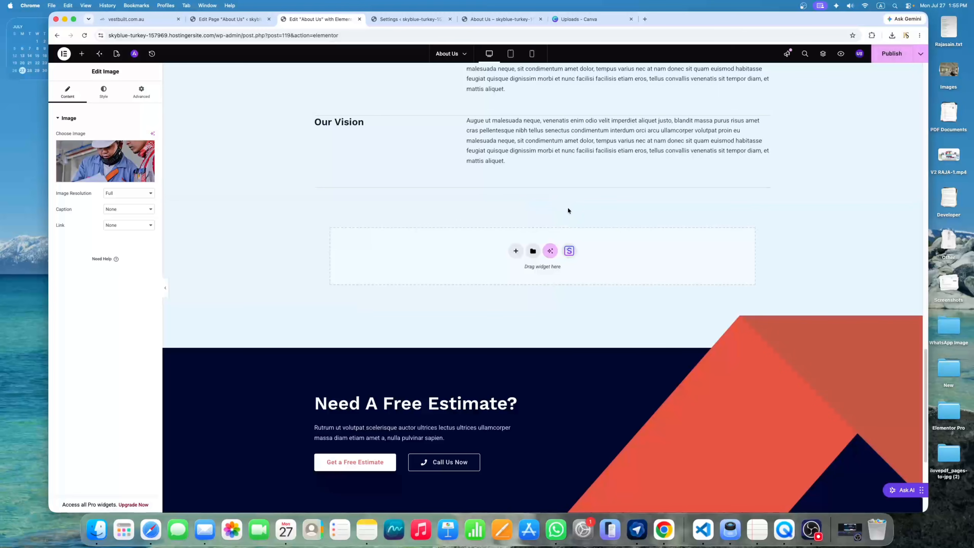
left_click(515, 250)
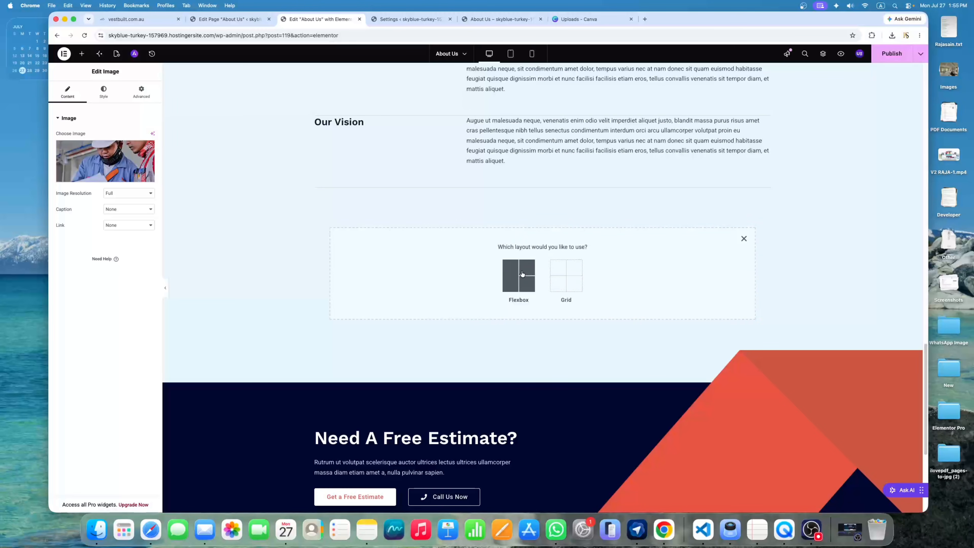
left_click(522, 274)
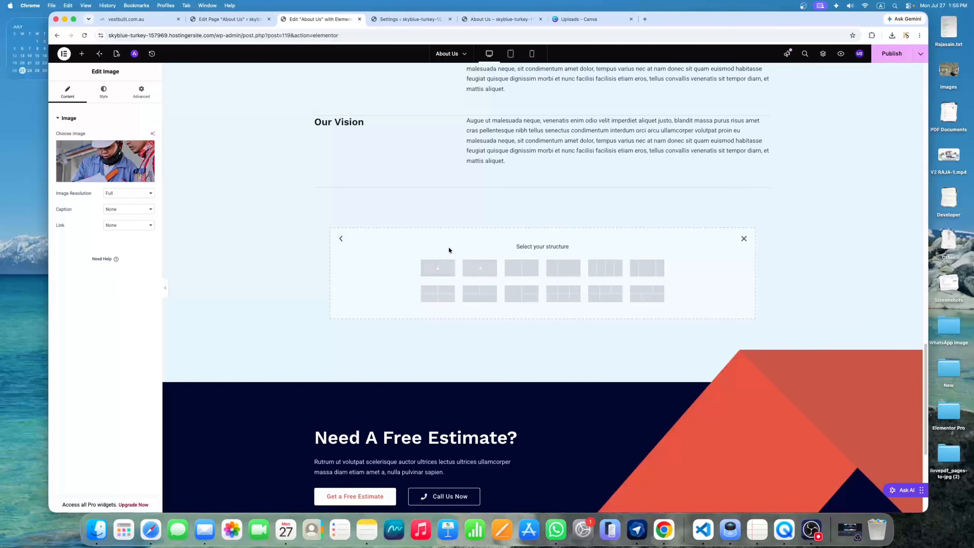
left_click(744, 239)
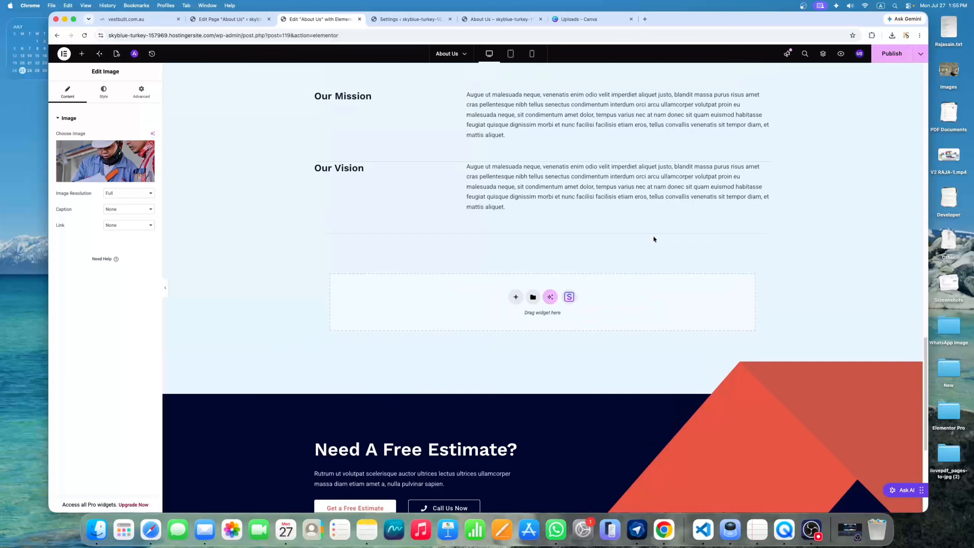
scroll(654, 235, "up", 20)
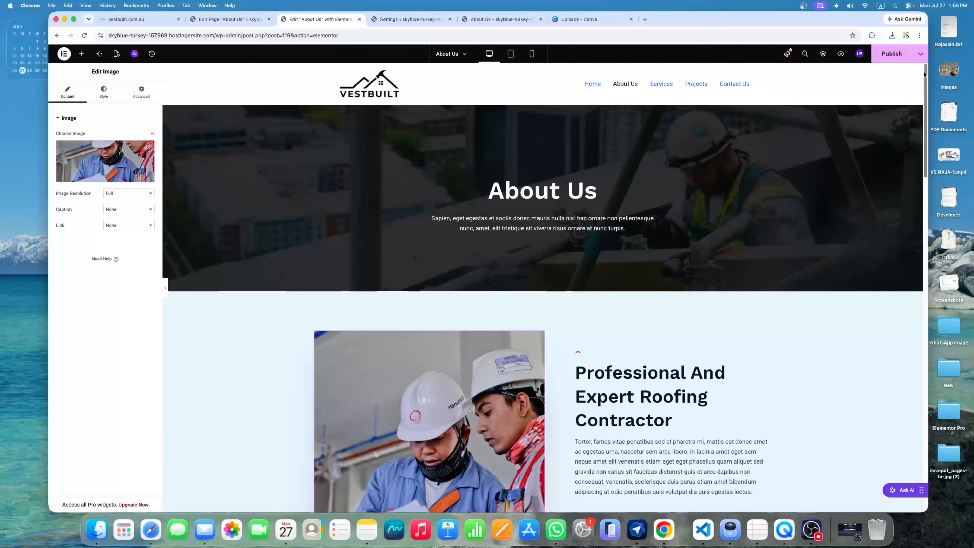
left_click(895, 58)
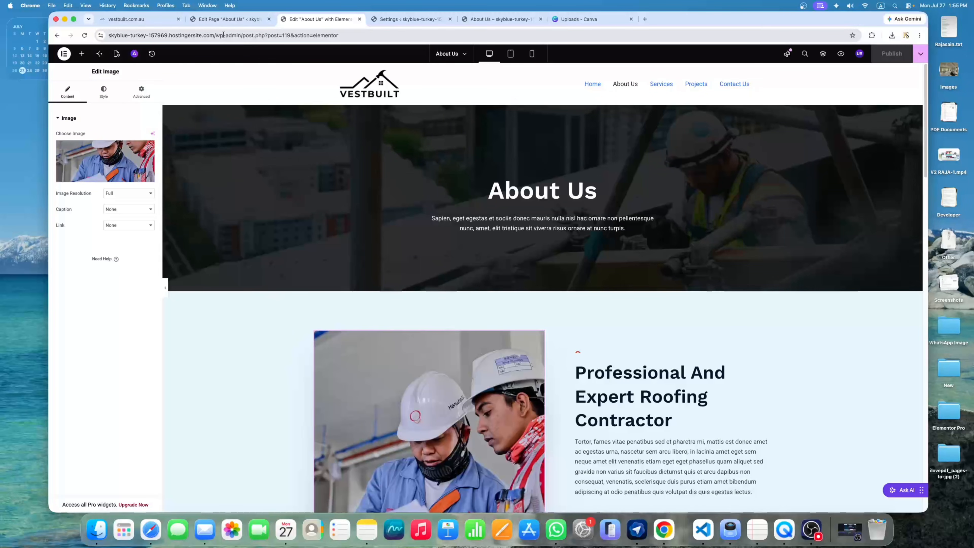
Remove the admin path from the address to load the site's home page
left_click(218, 35)
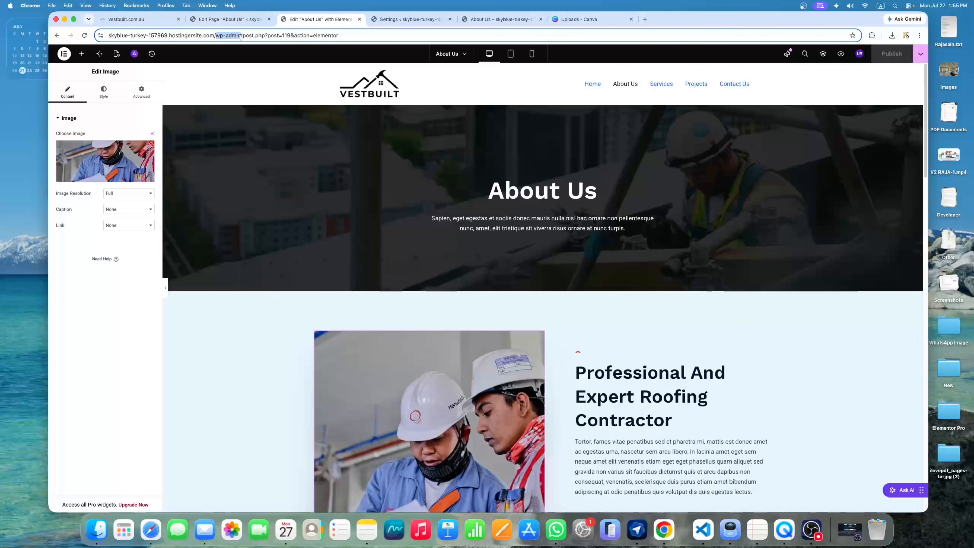
left_click_drag(253, 36, 360, 34)
key("BackSpace")
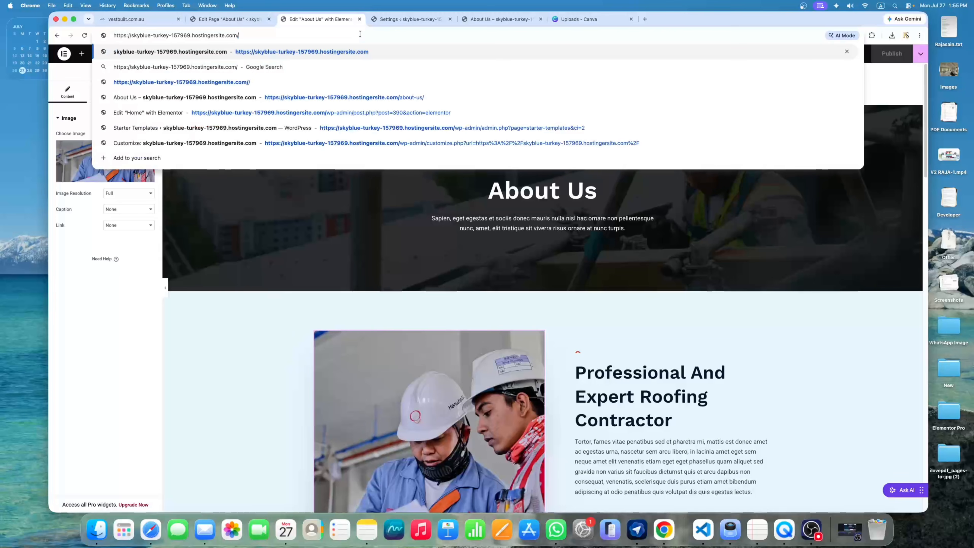
key("Return")
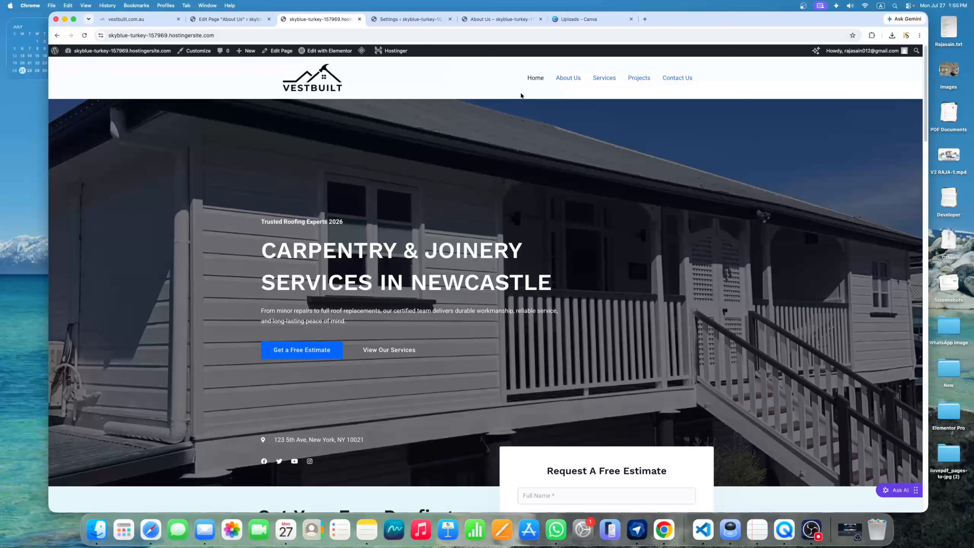
Look over the live About Us page, then go to the Services page
left_click(575, 81)
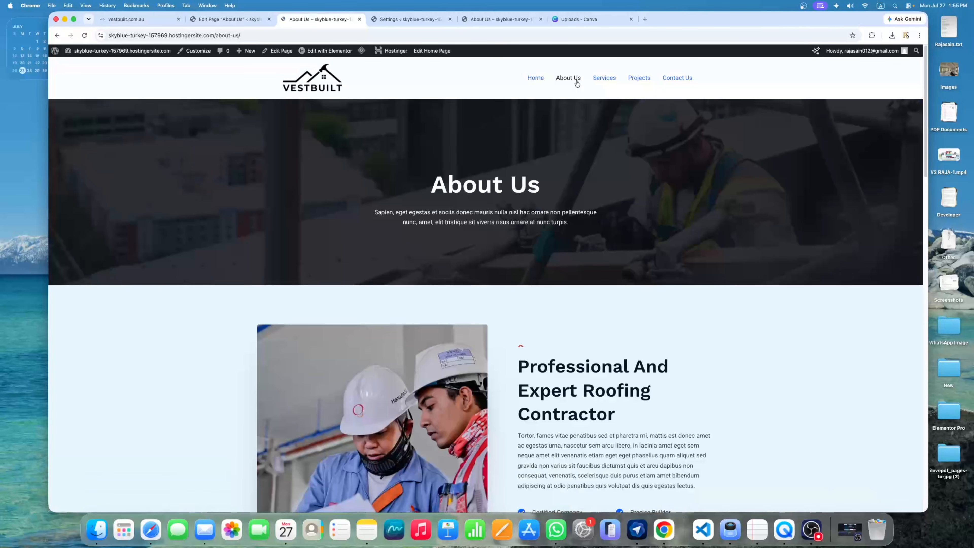
scroll(474, 169, "down", 1)
scroll(474, 169, "down", 20)
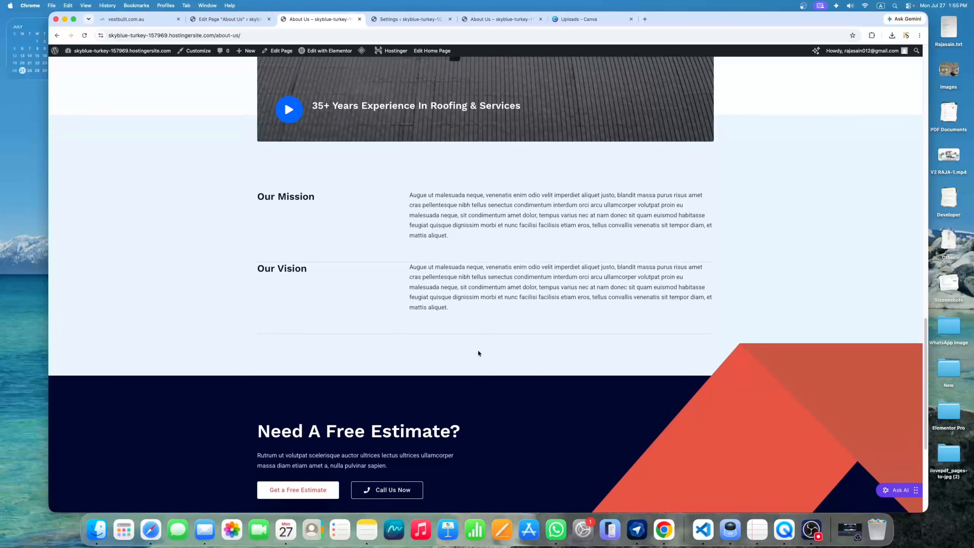
scroll(537, 322, "down", 6)
scroll(542, 319, "up", 2)
scroll(542, 319, "up", 20)
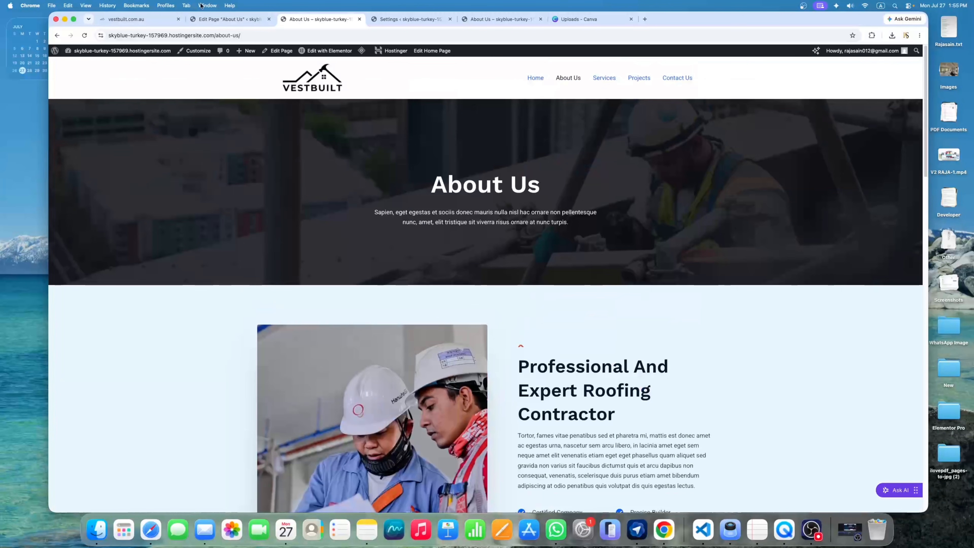
left_click(608, 82)
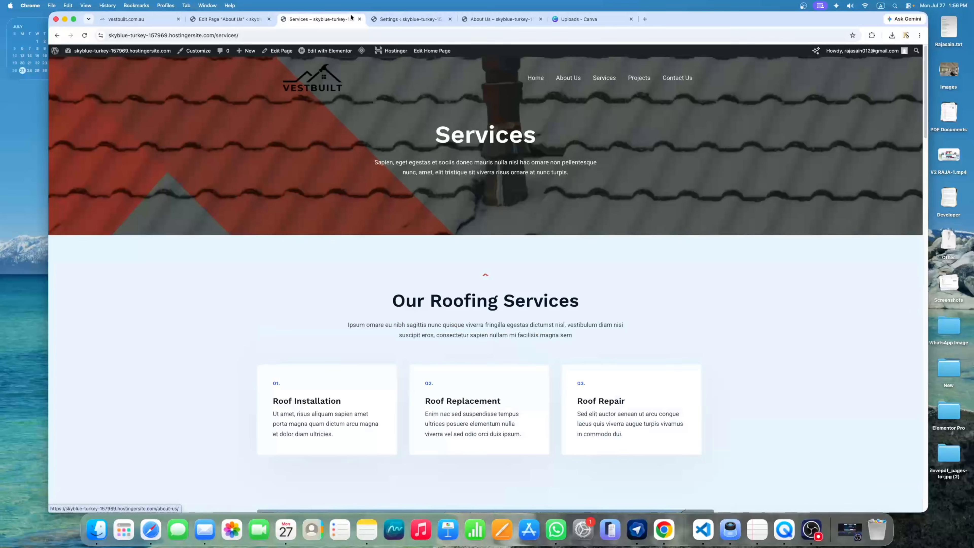
Edit the Services page, set its Astra Transparent Header to Disabled, and save
left_click(282, 54)
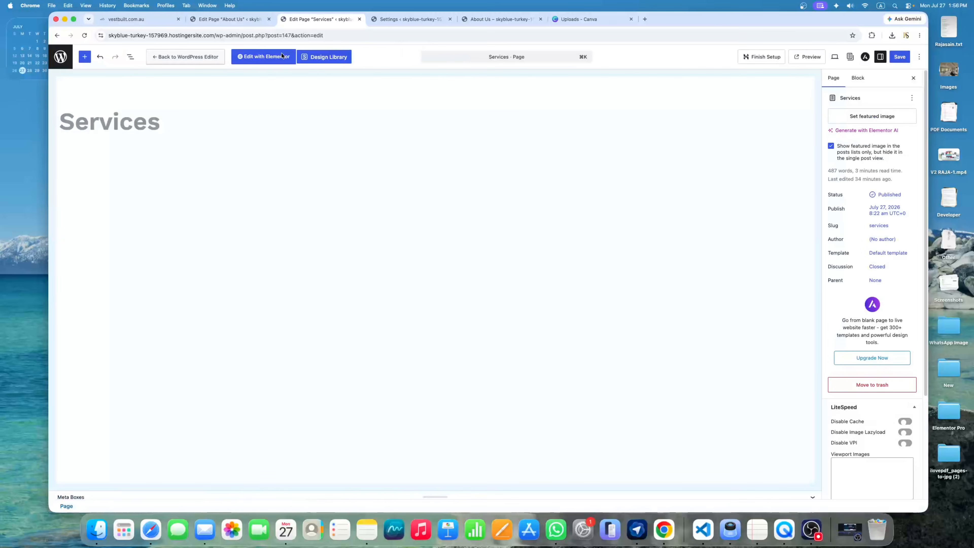
left_click(864, 58)
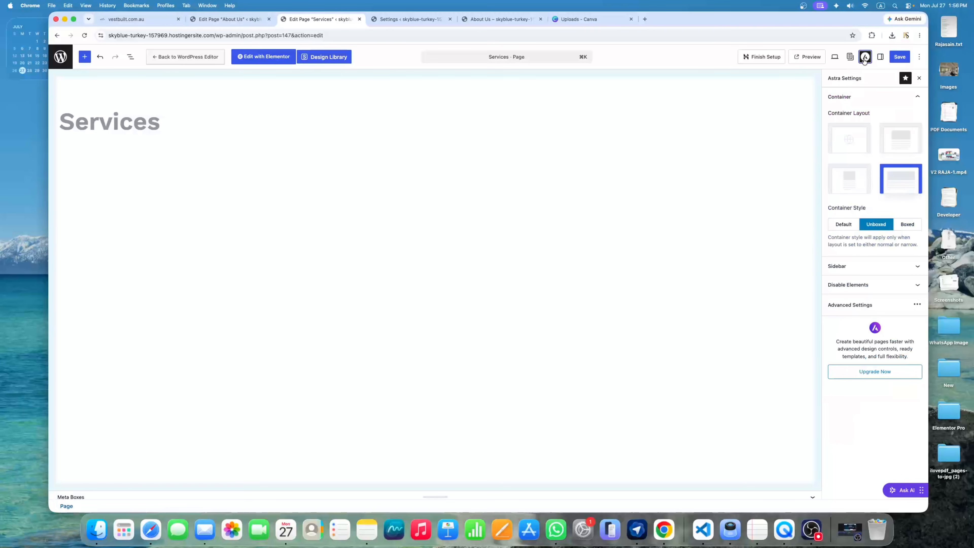
left_click(843, 310)
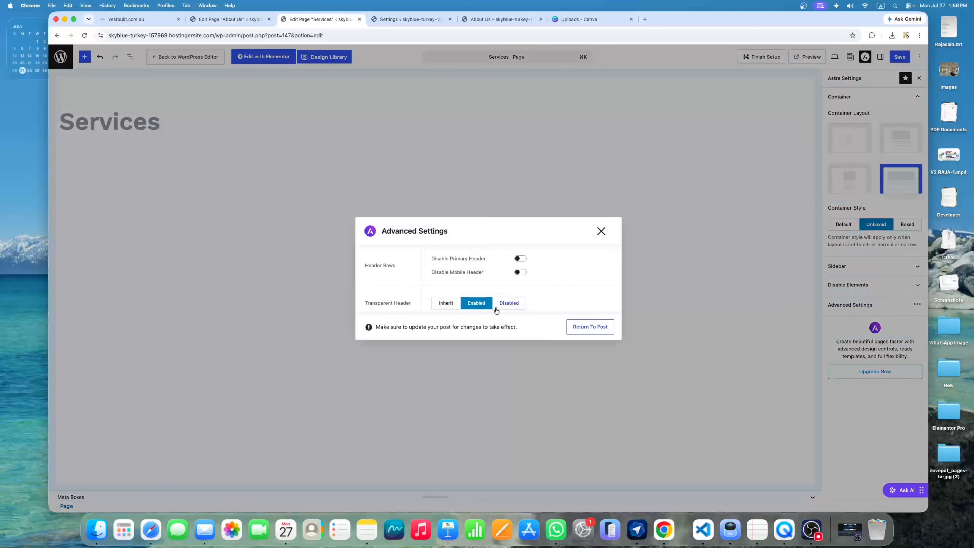
left_click(514, 308)
left_click(604, 233)
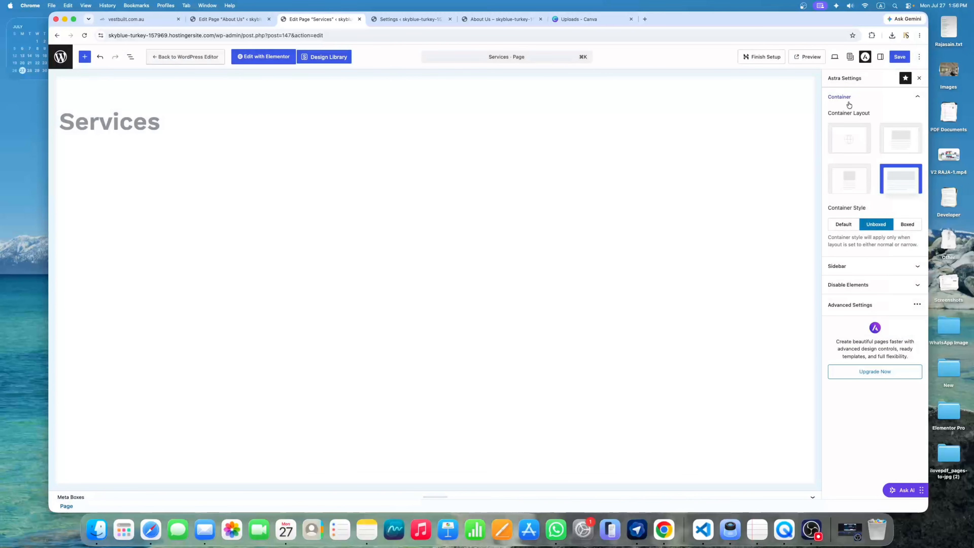
left_click(899, 58)
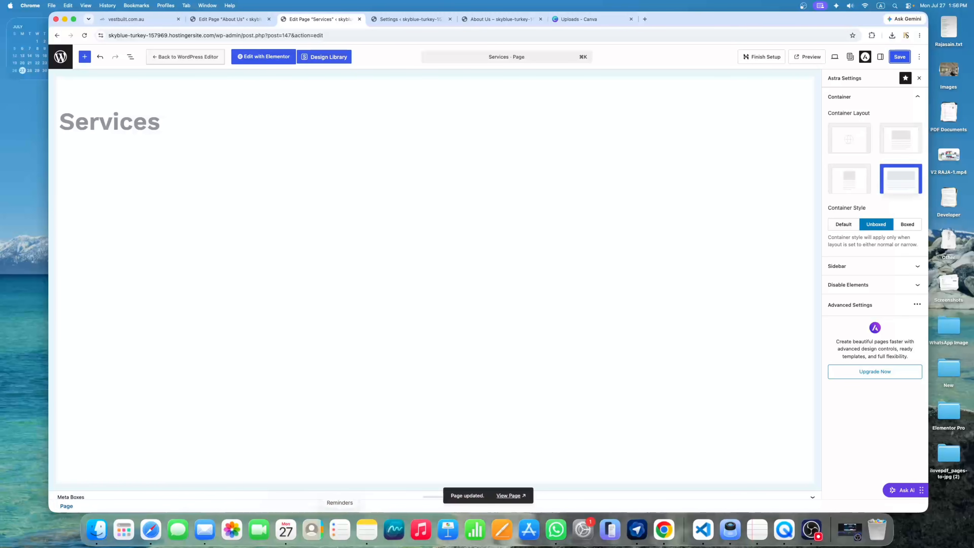
View the updated Services page live, then open the Projects page for editing
left_click(508, 495)
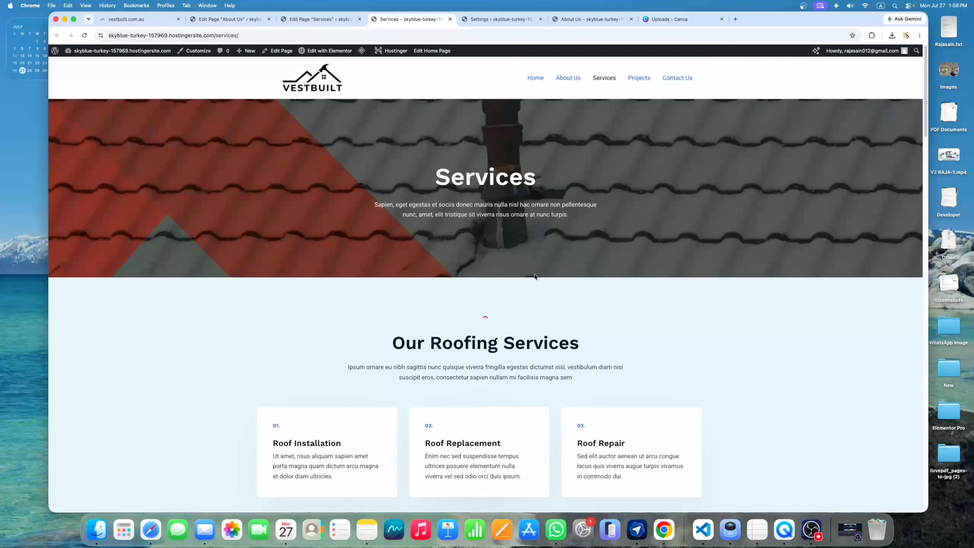
left_click(639, 80)
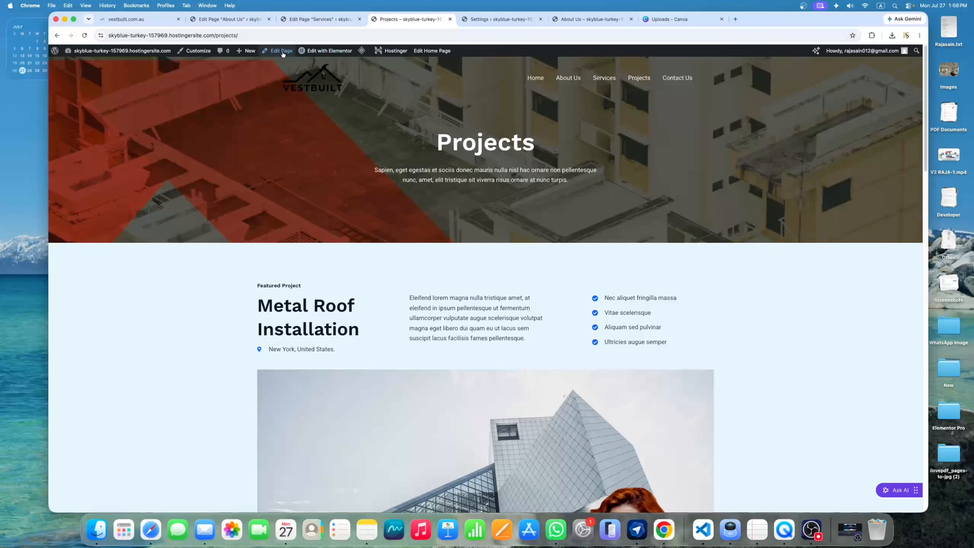
left_click(282, 54)
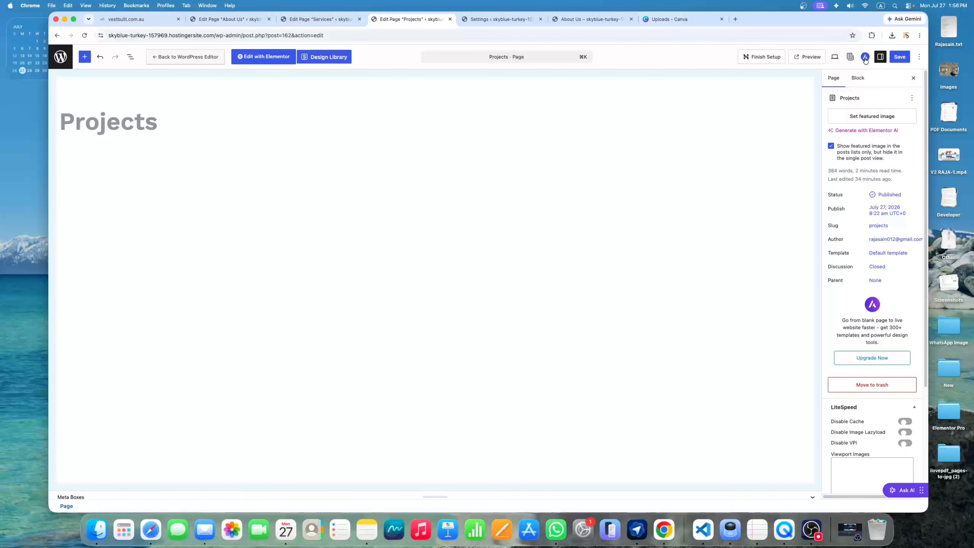
Set the Projects page's Astra Transparent Header to Disabled, save, and view it live
left_click(865, 58)
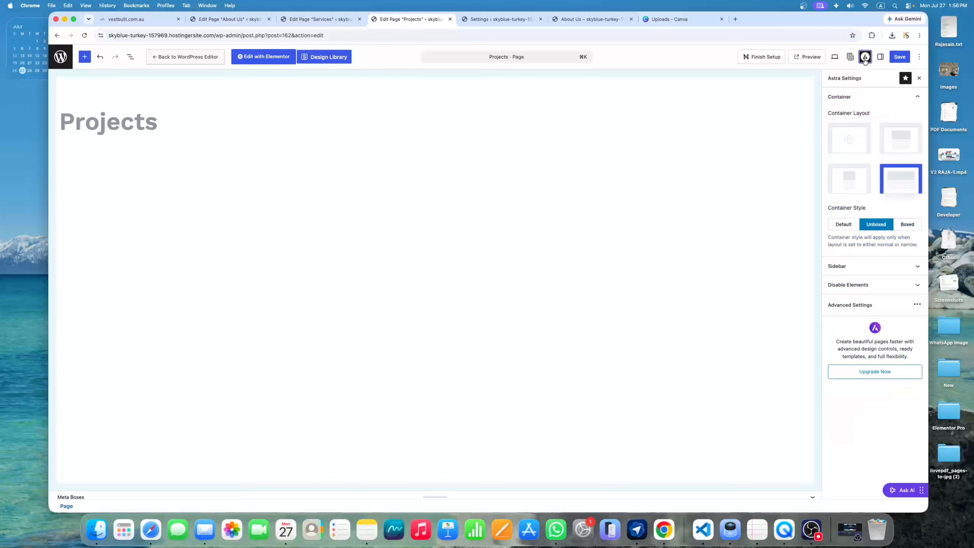
left_click(861, 308)
left_click(508, 302)
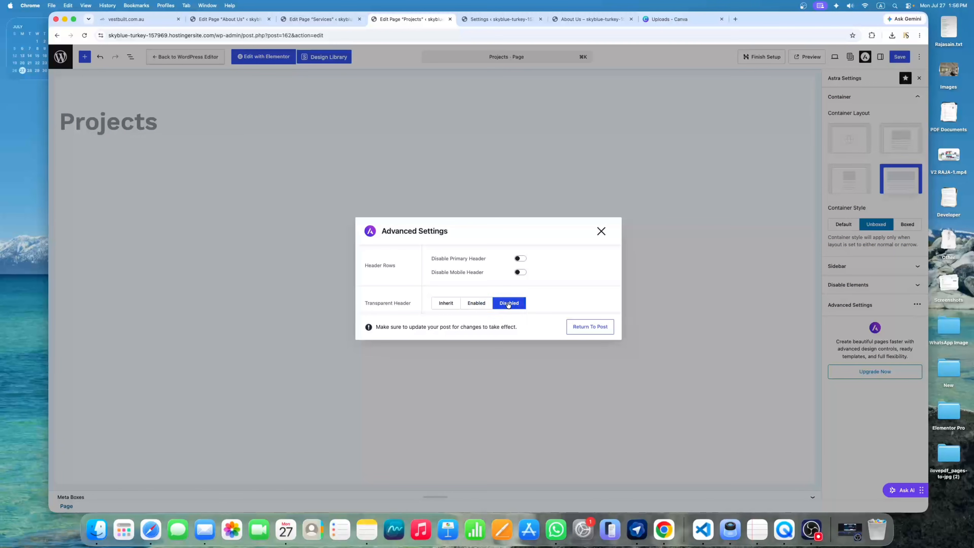
left_click(601, 232)
left_click(902, 57)
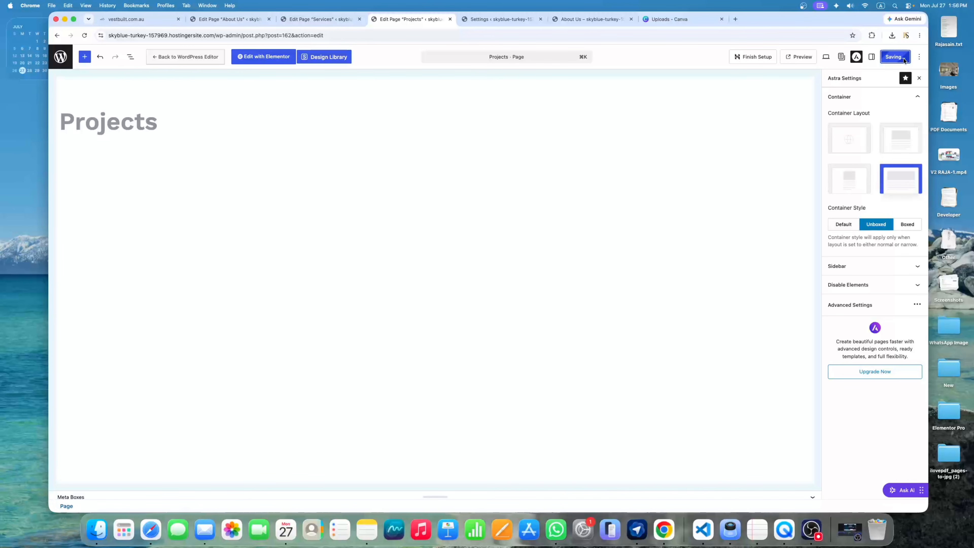
left_click(514, 496)
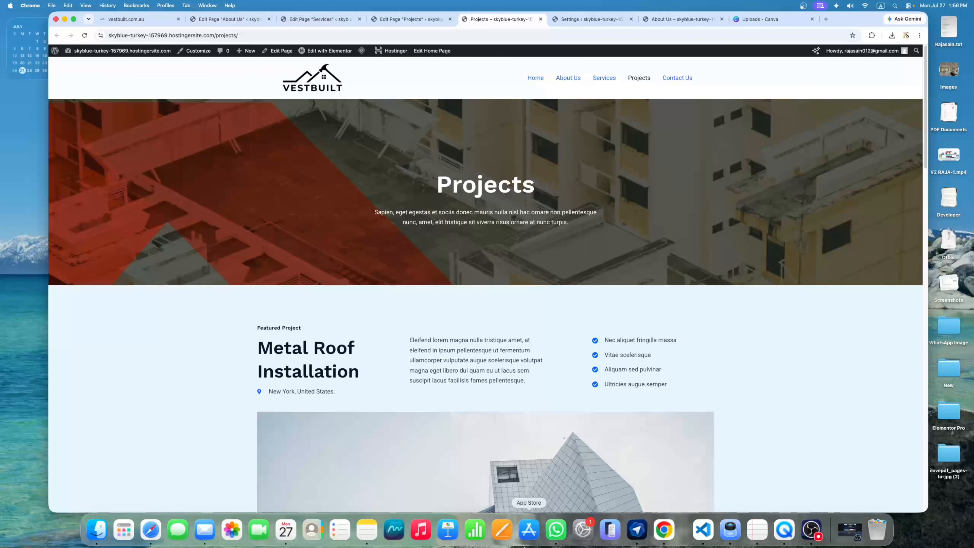
Scroll through the live Projects page, checking its banner and Metal Roof Installation project
scroll(570, 196, "down", 10)
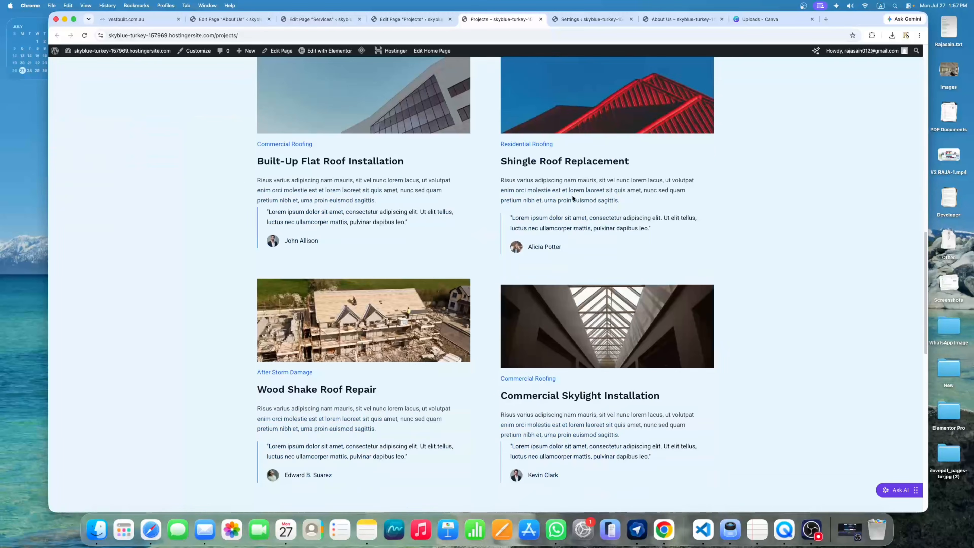
scroll(573, 194, "up", 10)
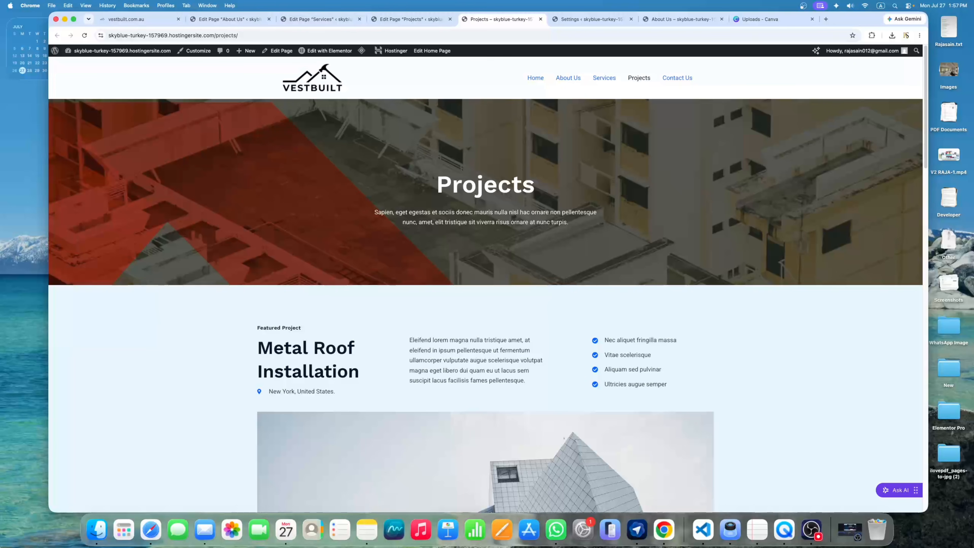
scroll(376, 368, "down", 3)
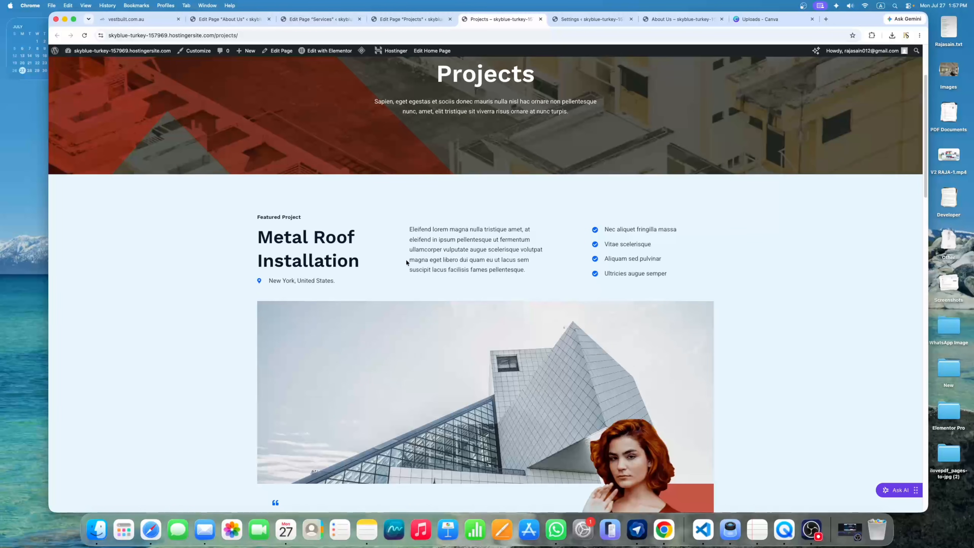
scroll(508, 364, "up", 3)
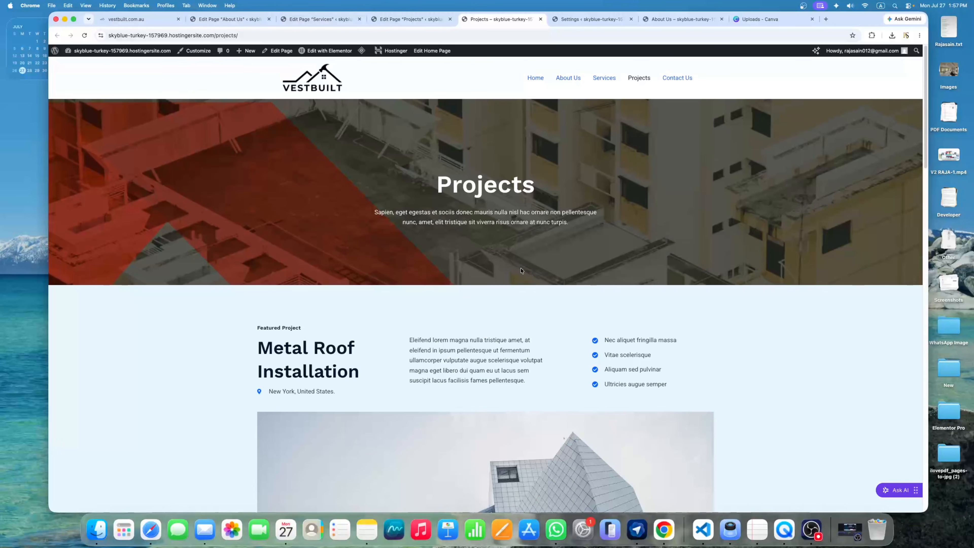
scroll(521, 271, "down", 20)
scroll(565, 272, "up", 12)
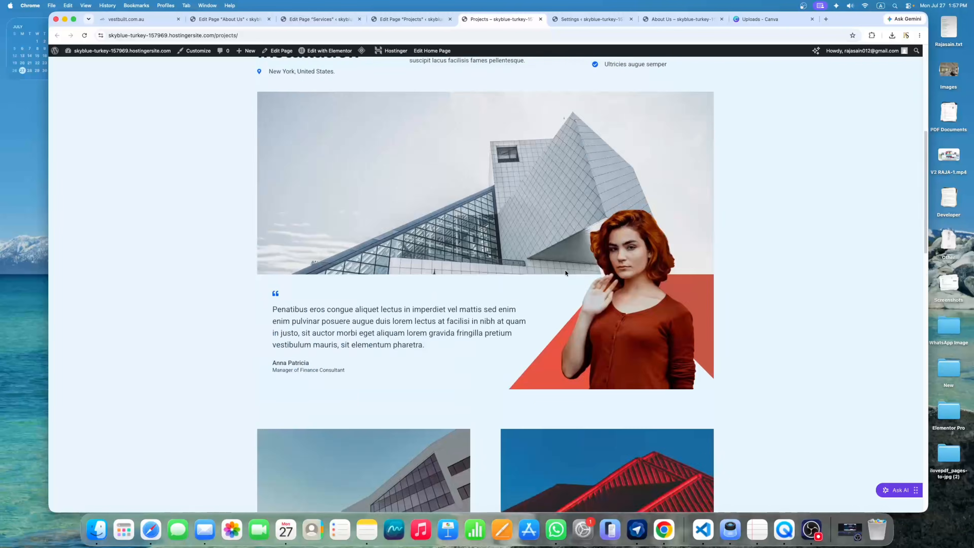
scroll(565, 270, "up", 9)
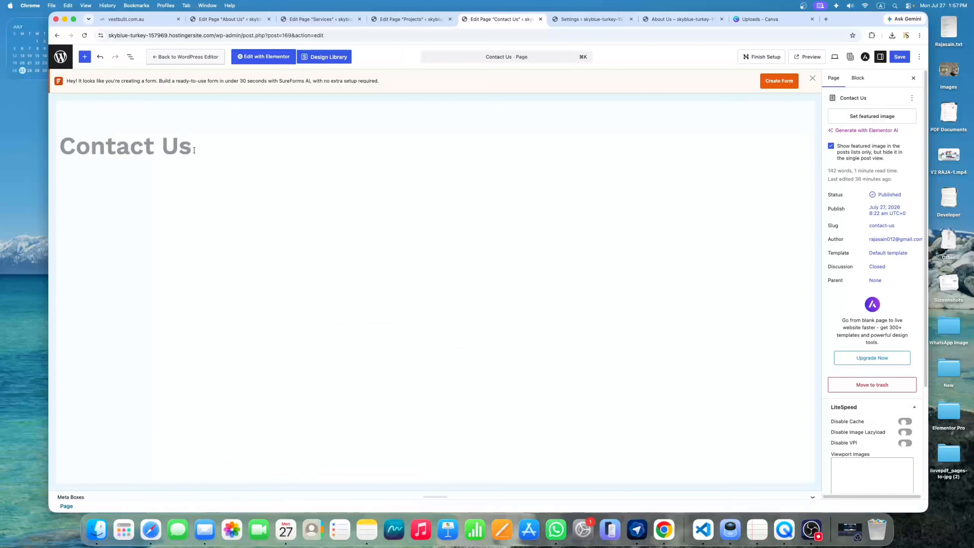
Retitle the page 'Contact', disable its Astra transparent header, save, and view it live
left_click(195, 148)
key("BackSpace")
key("BackSpace")
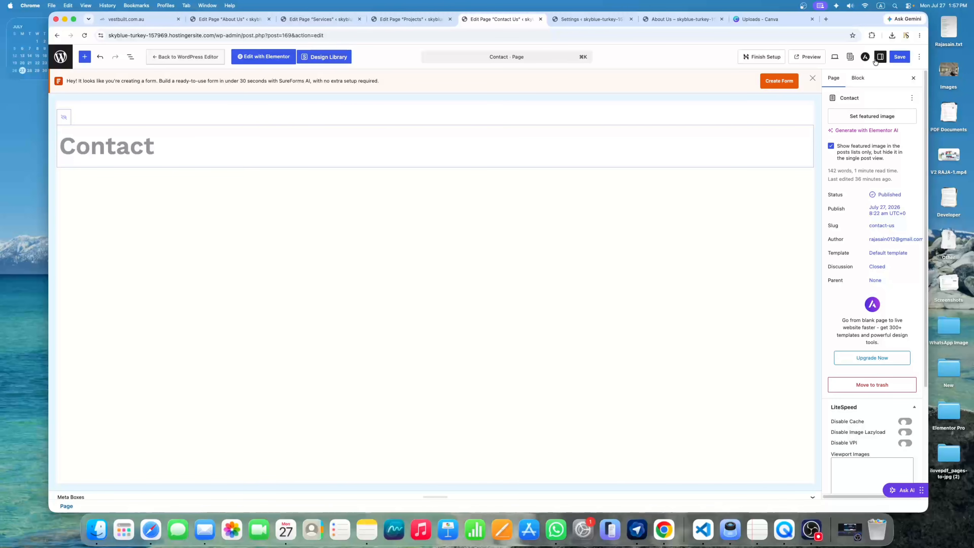
left_click(865, 57)
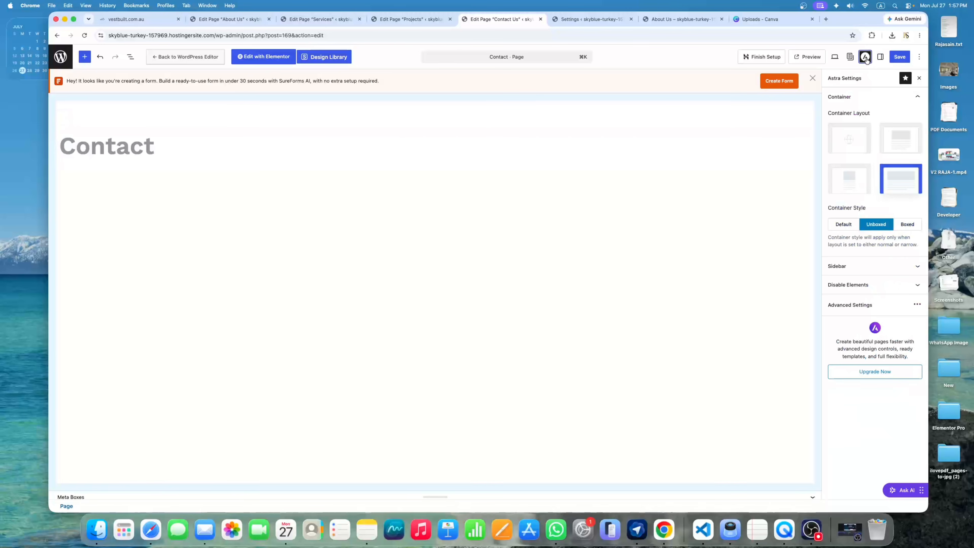
left_click(854, 310)
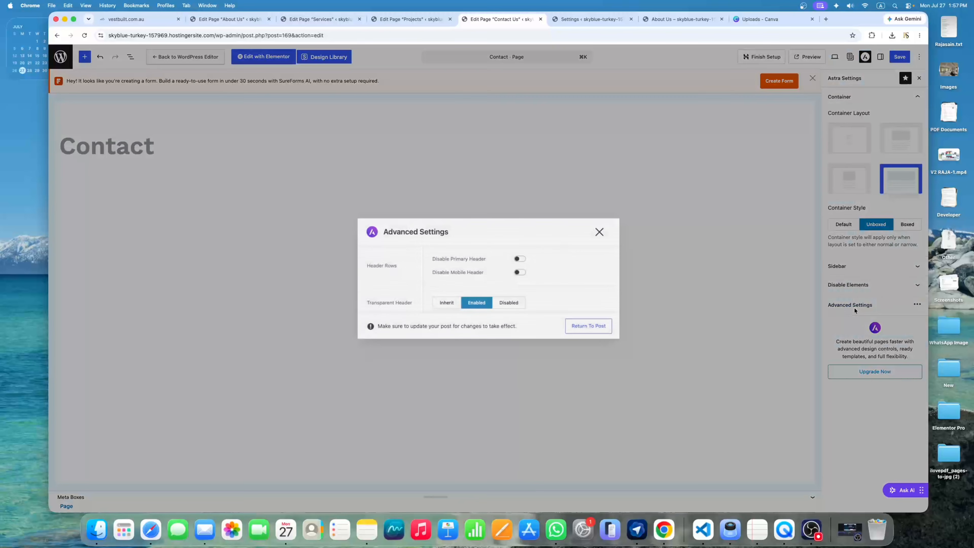
left_click(508, 304)
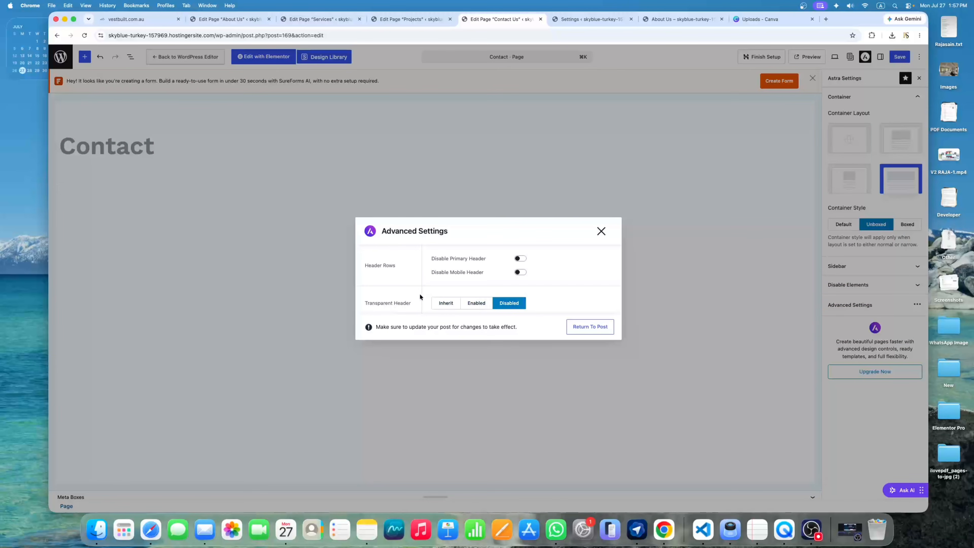
left_click(602, 232)
left_click(901, 60)
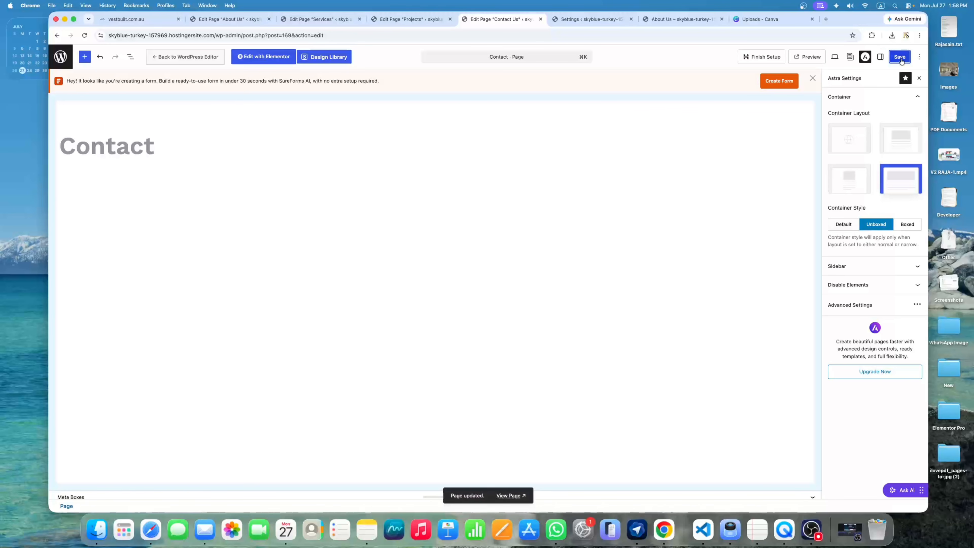
left_click(508, 496)
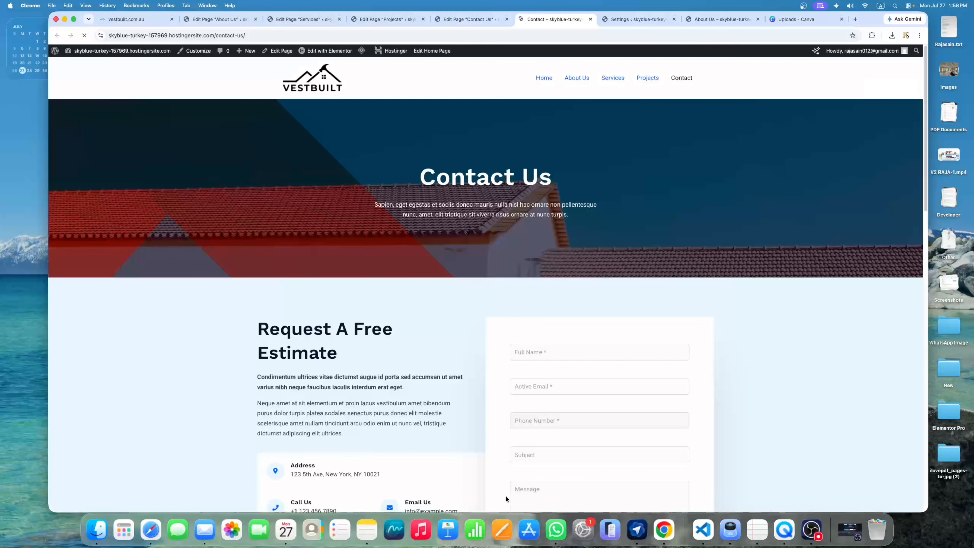
Scroll through the live Contact page, then open it in Elementor
scroll(501, 294, "down", 20)
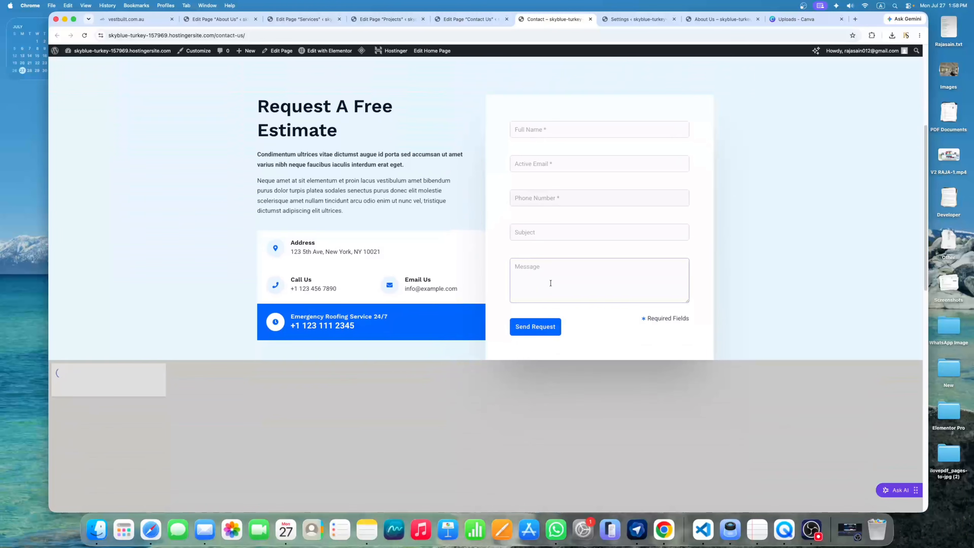
scroll(572, 273, "down", 5)
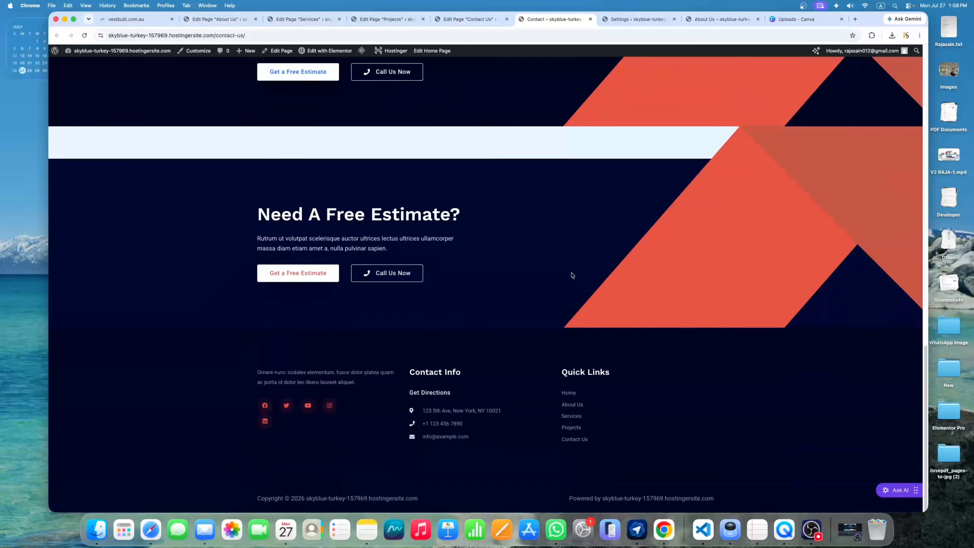
scroll(572, 274, "up", 10)
scroll(582, 266, "down", 10)
scroll(475, 208, "up", 4)
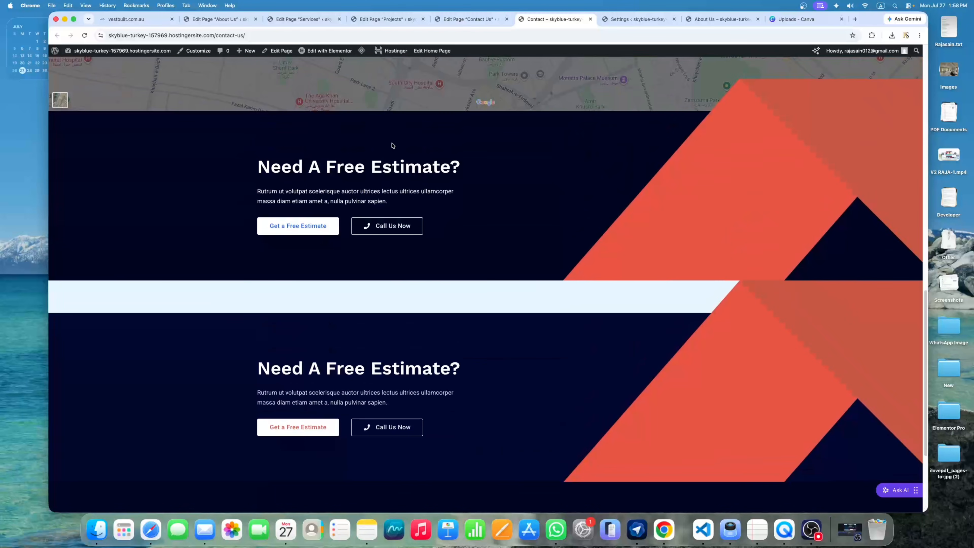
scroll(468, 273, "up", 10)
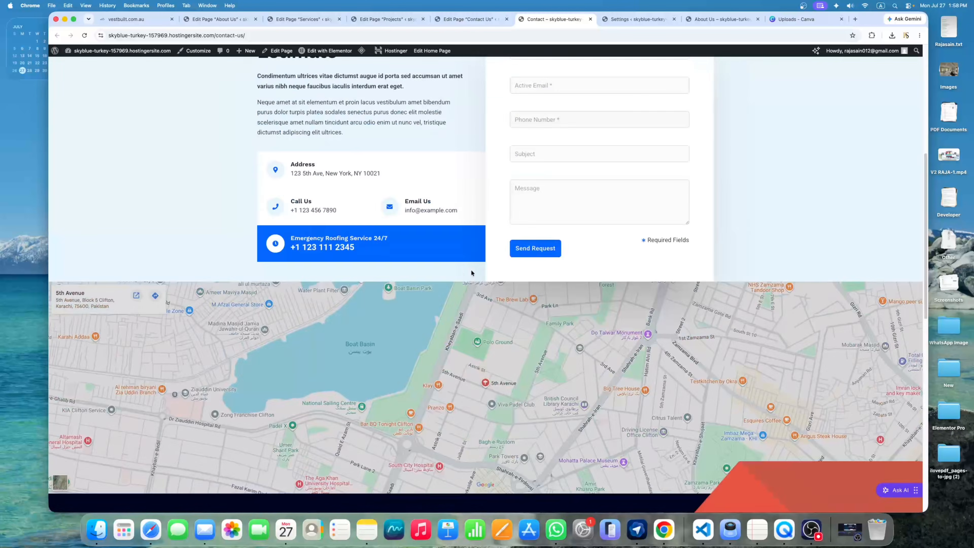
scroll(471, 272, "up", 8)
left_click(332, 53)
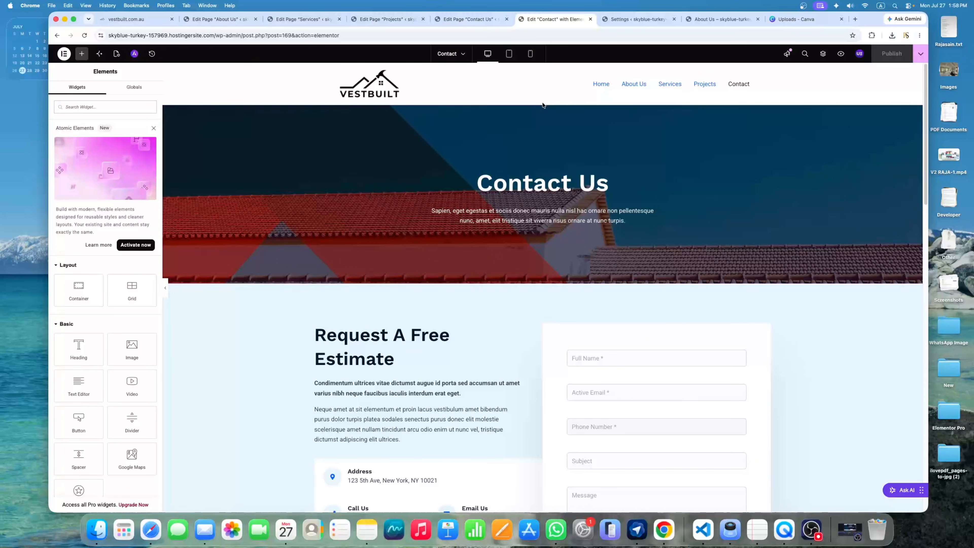
Inspect the hero container, info card, estimate heading, intro paragraph, and Address and Call Us cards
left_click(542, 101)
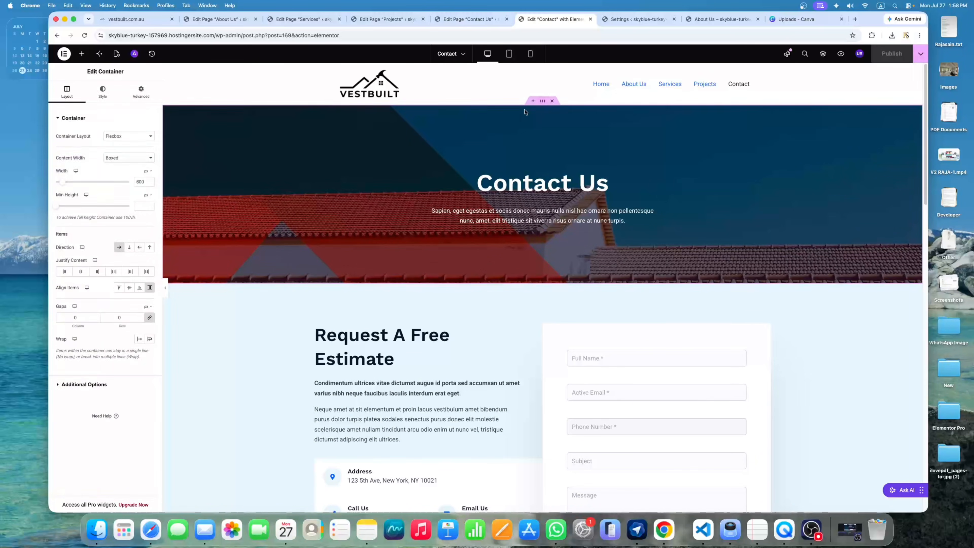
left_click(106, 97)
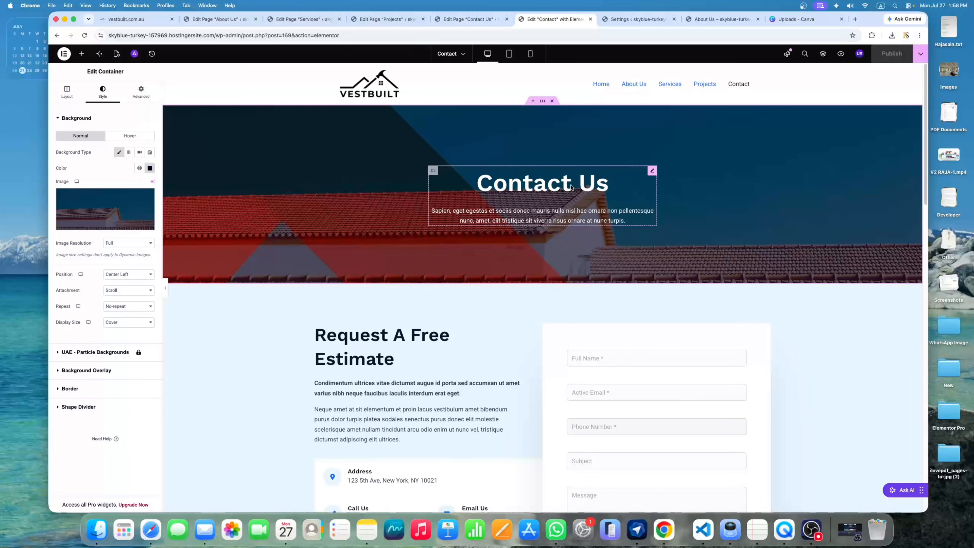
left_click(651, 182)
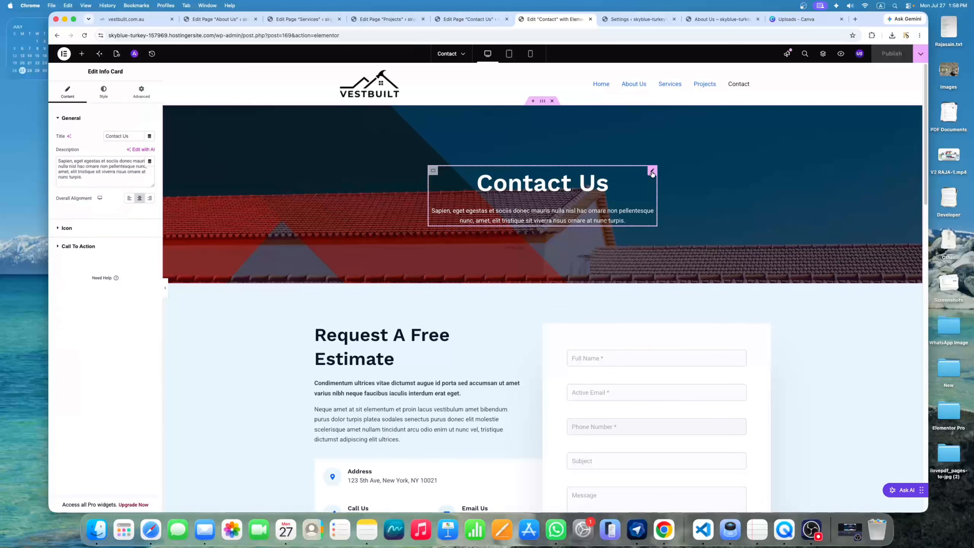
scroll(504, 327, "down", 3)
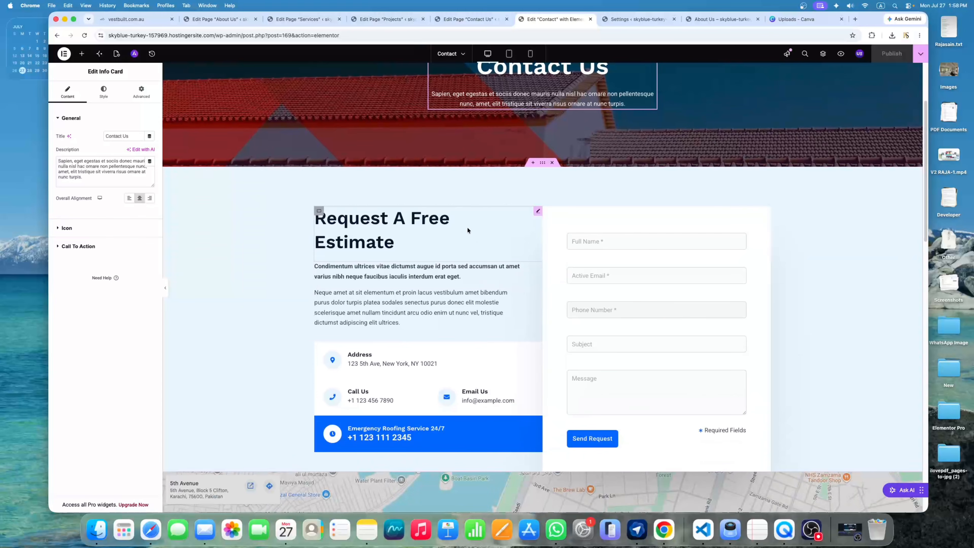
left_click(432, 247)
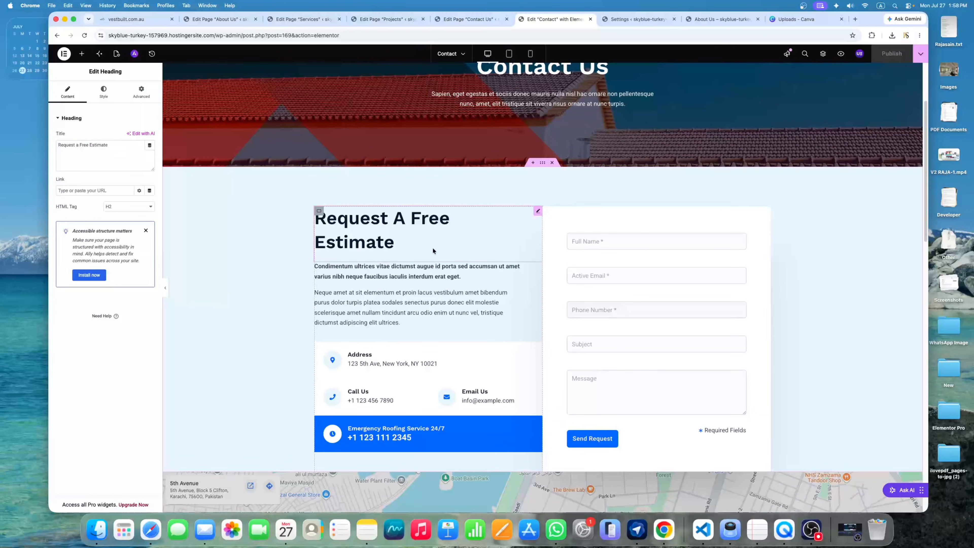
left_click(534, 271)
scroll(506, 342, "down", 1)
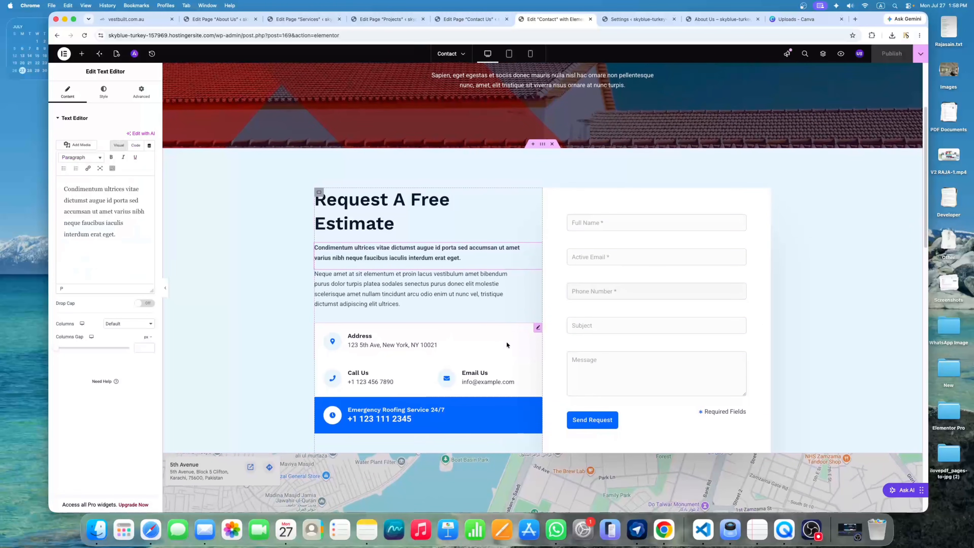
left_click(536, 329)
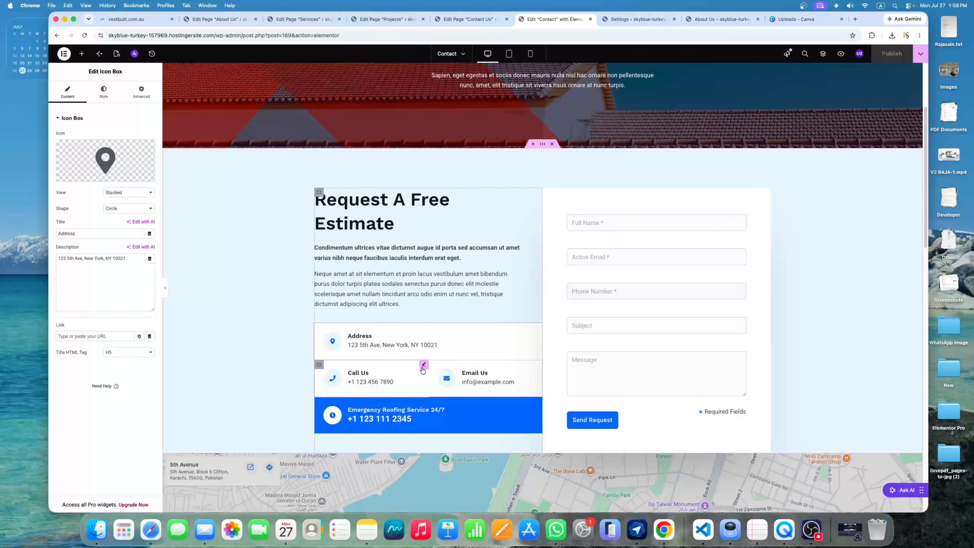
left_click(424, 366)
scroll(318, 180, "down", 10)
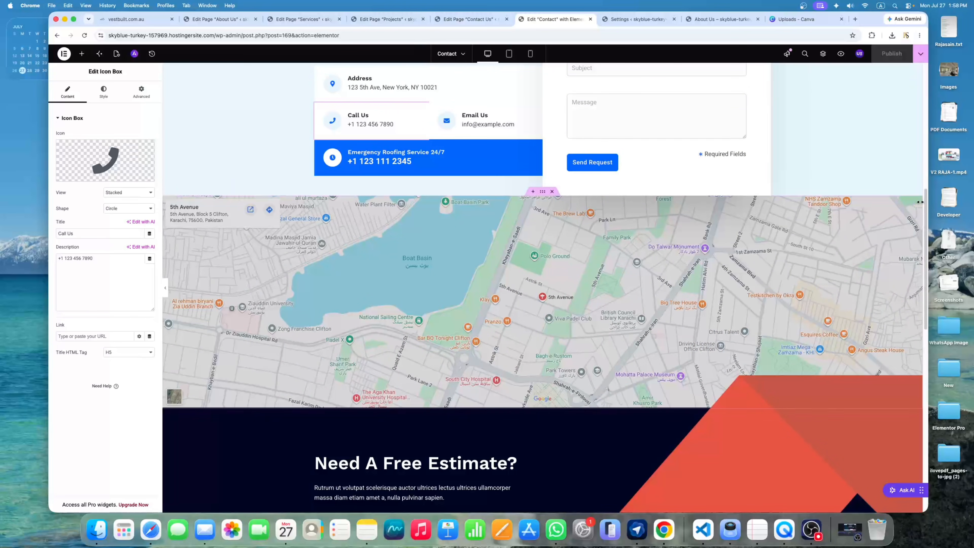
Open the Google Maps widget settings and check its location address
left_click(918, 202)
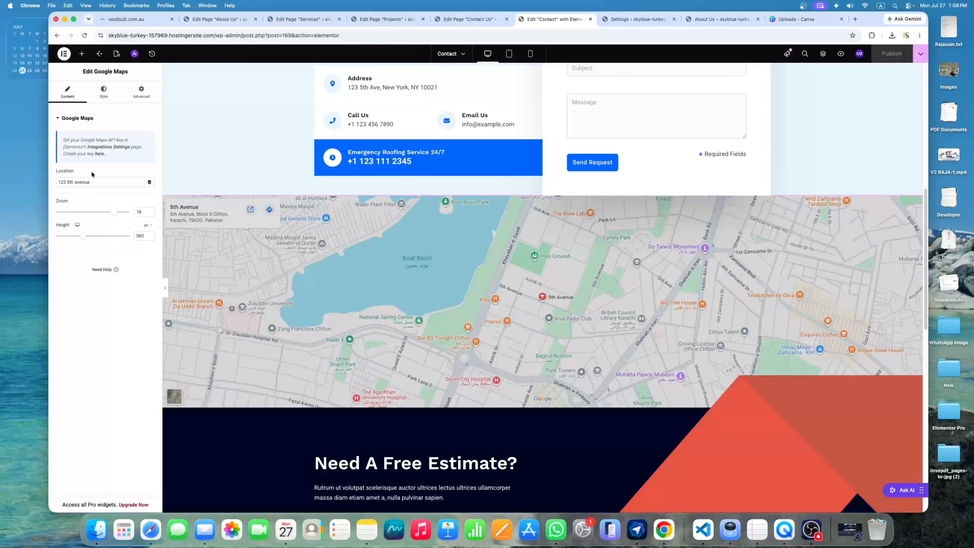
left_click_drag(95, 186, 66, 180)
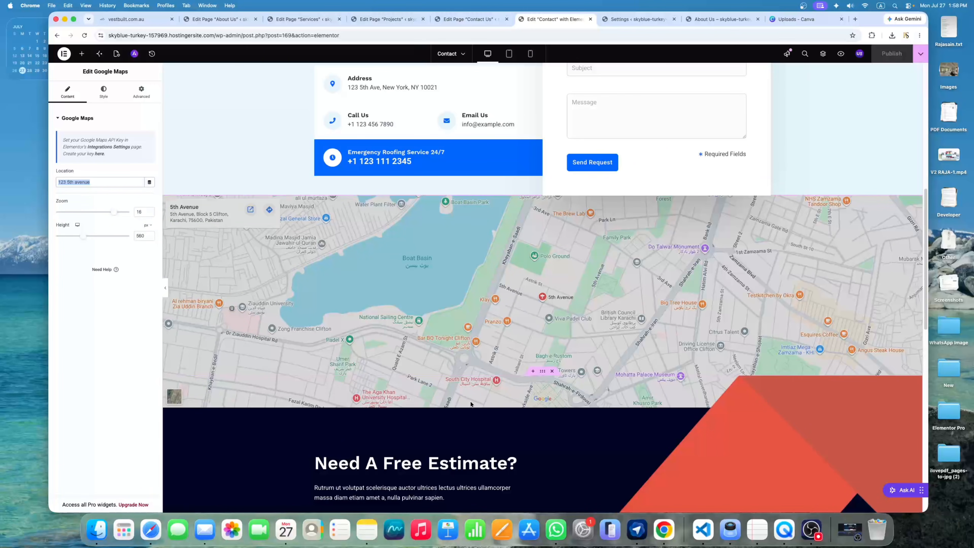
scroll(470, 403, "down", 10)
scroll(468, 385, "up", 3)
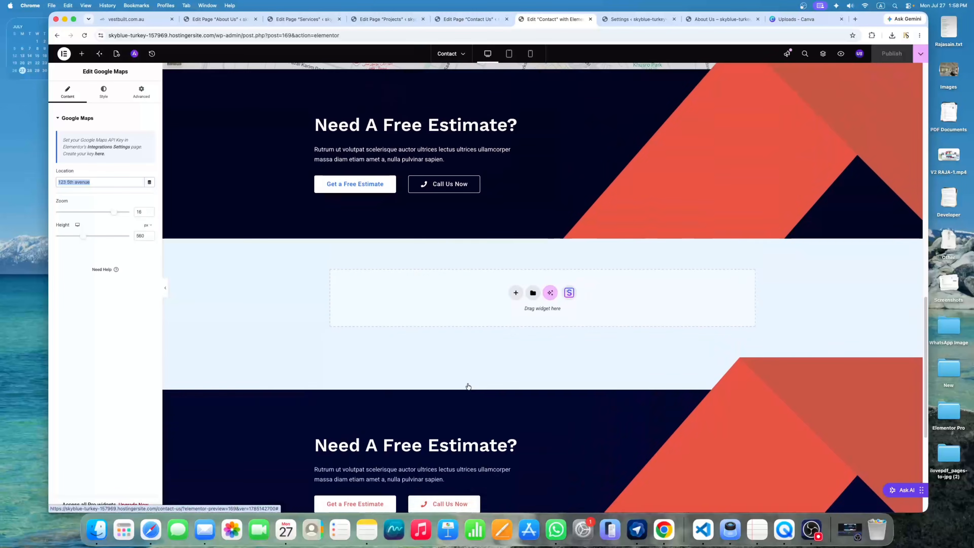
scroll(468, 386, "down", 6)
scroll(468, 376, "up", 4)
scroll(467, 309, "up", 4)
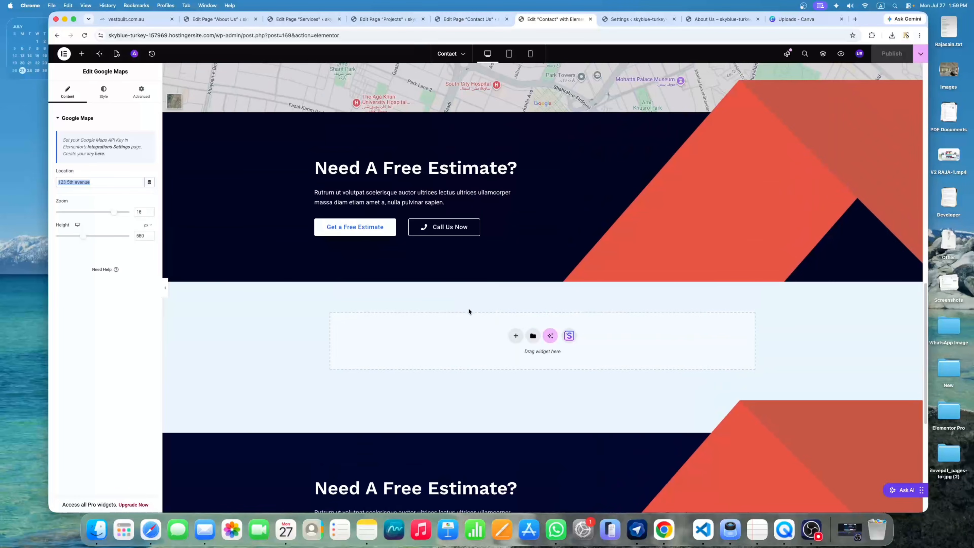
scroll(467, 309, "down", 2)
scroll(468, 311, "up", 3)
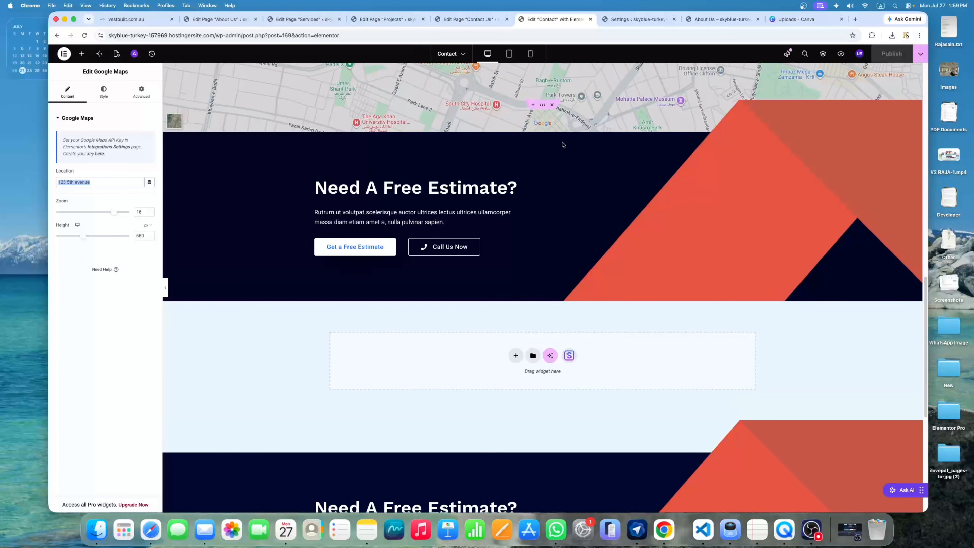
Delete the dark Need A Free Estimate section below the map and publish the Contact page
left_click(551, 105)
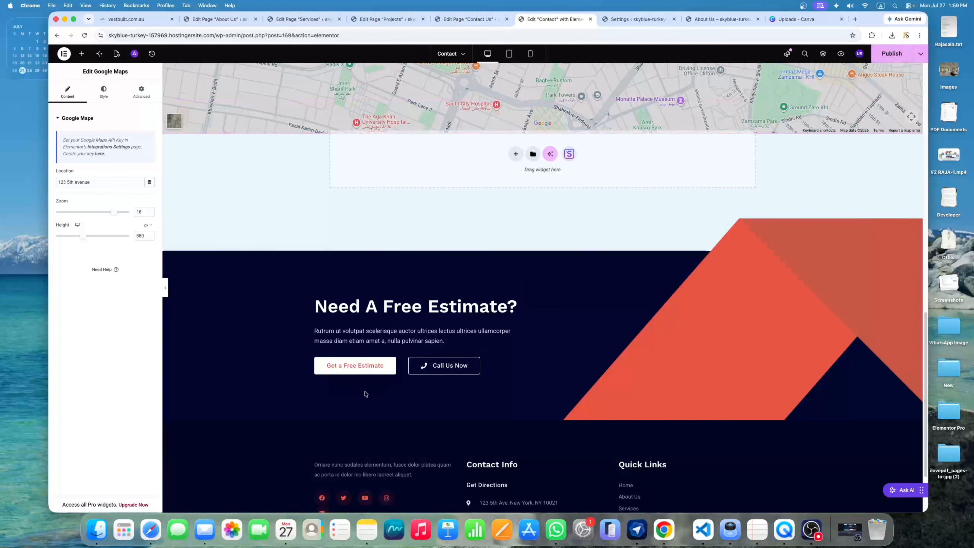
left_click(892, 57)
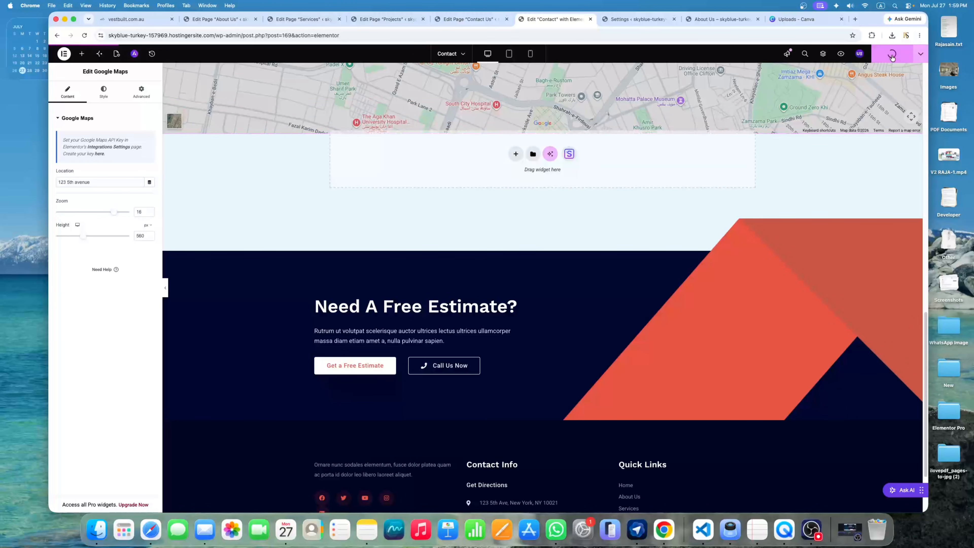
scroll(790, 173, "up", 15)
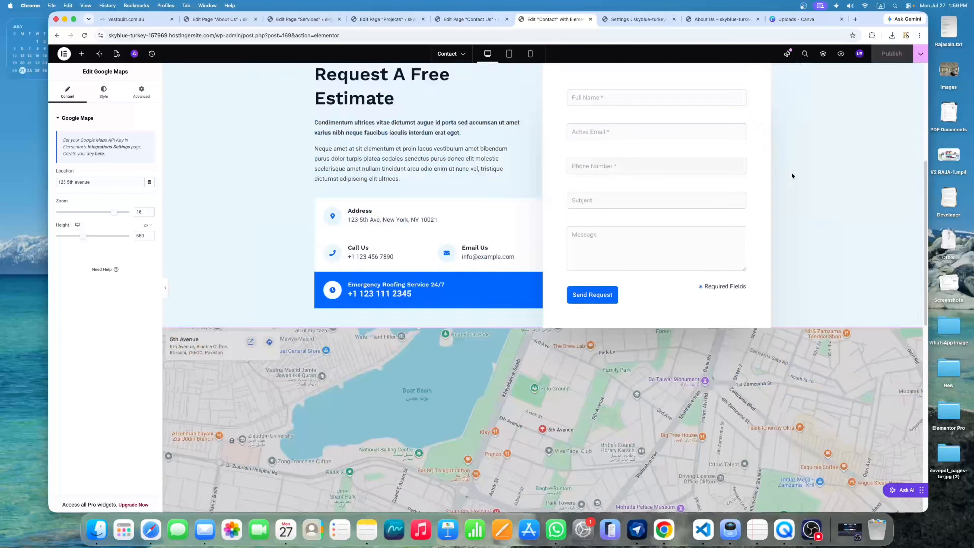
left_click_drag(215, 35, 403, 35)
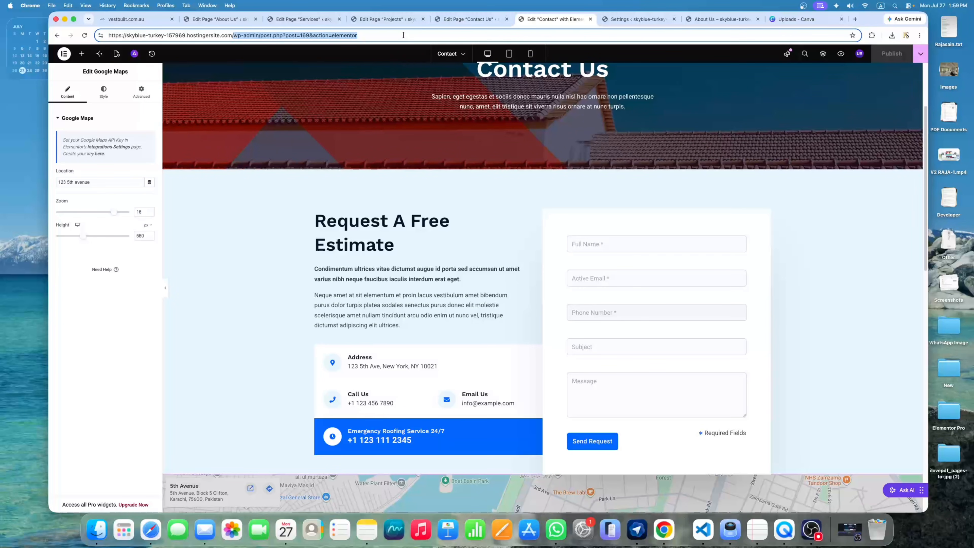
Load the live VESTBUILT home page by removing the admin path from the address
key("BackSpace")
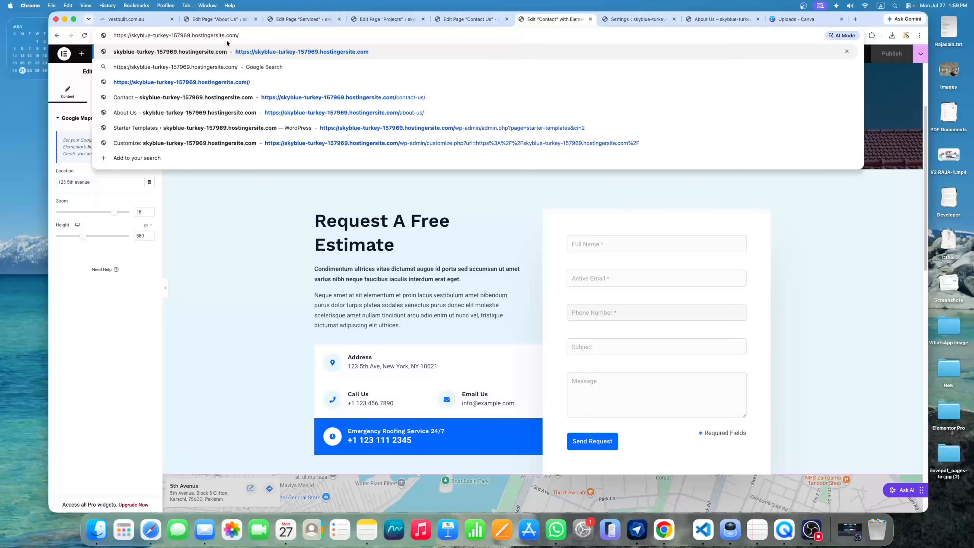
key("Return")
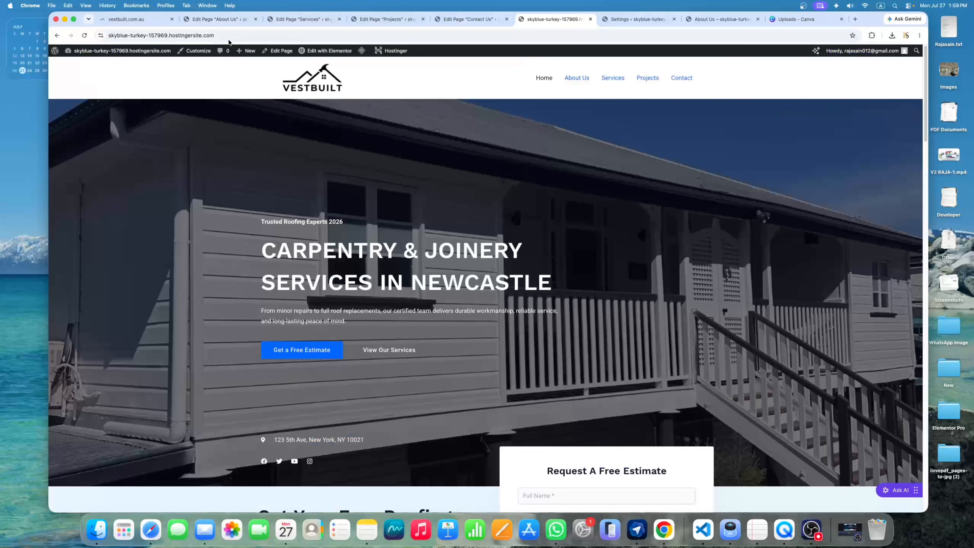
scroll(584, 96, "down", 8)
scroll(581, 88, "up", 8)
Visit the live About Us, Services, Projects and Contact pages through the site navigation
left_click(582, 81)
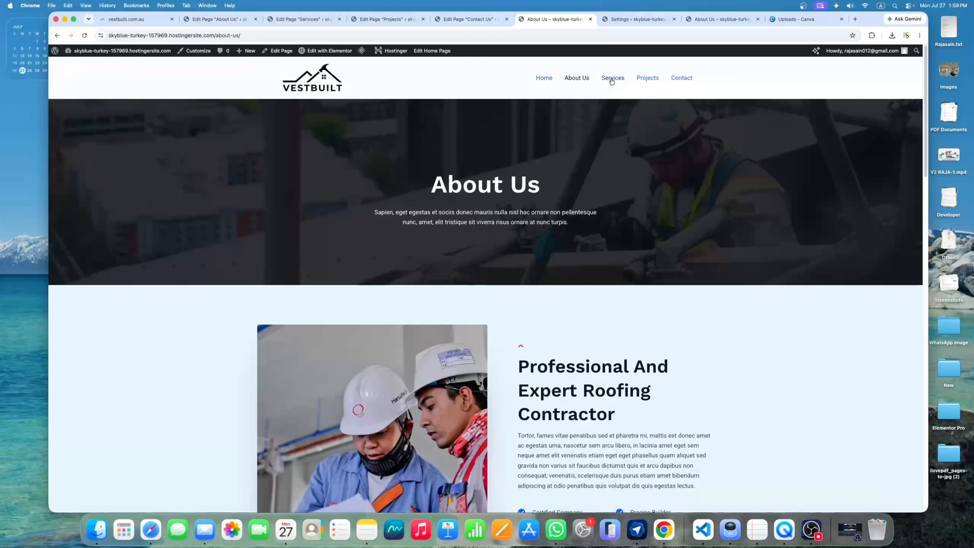
left_click(612, 79)
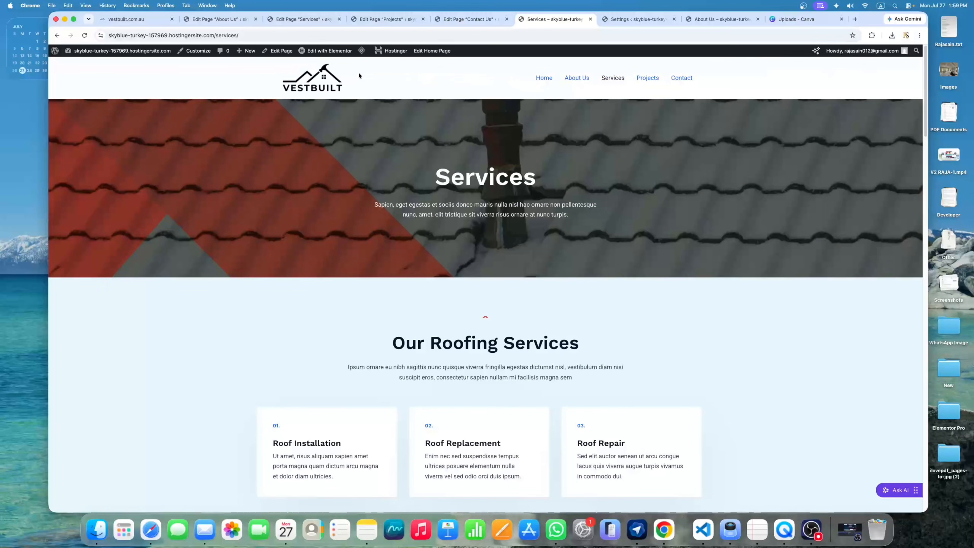
left_click(650, 79)
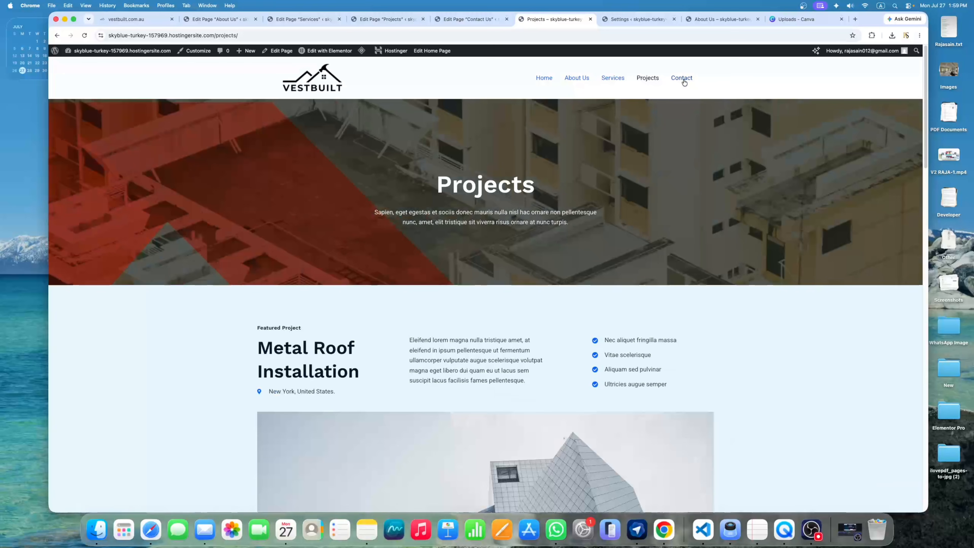
left_click(681, 78)
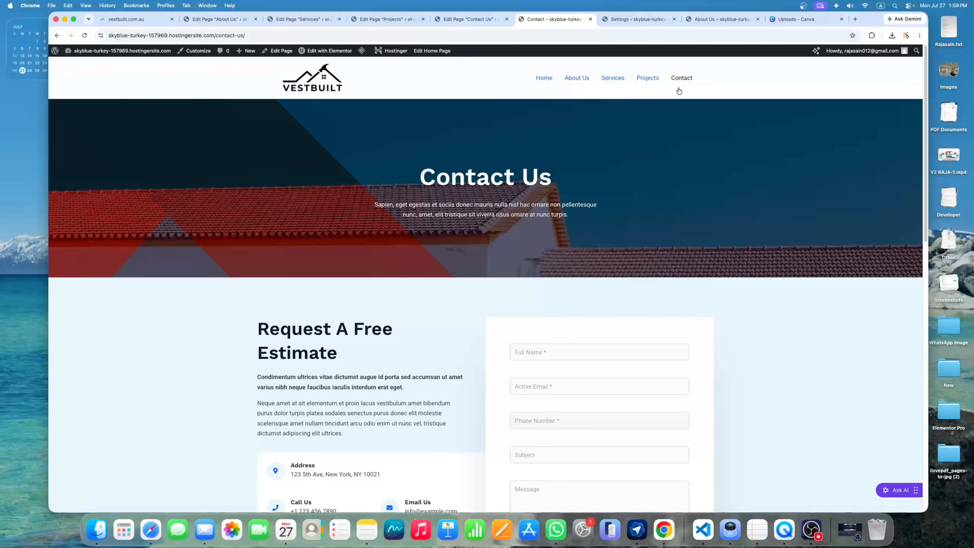
scroll(671, 94, "down", 5)
scroll(668, 95, "up", 5)
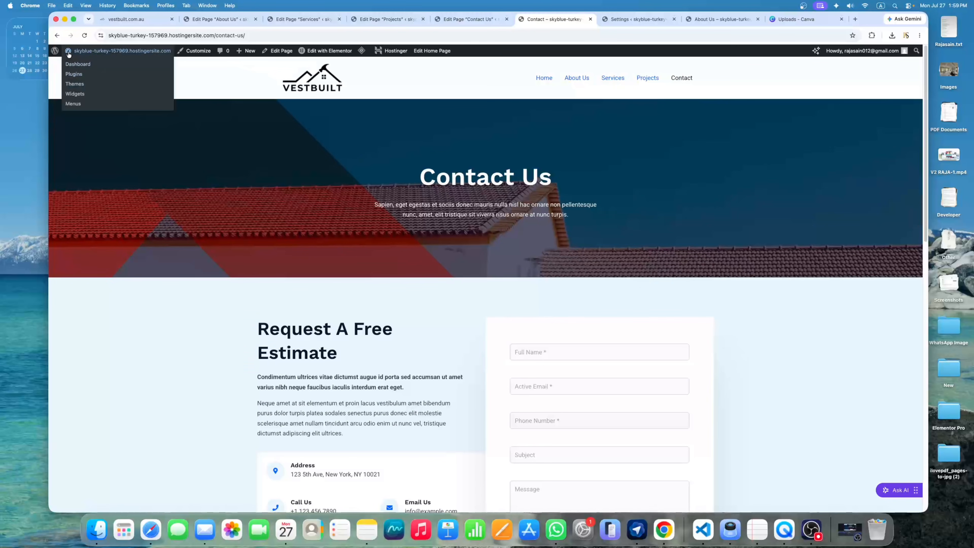
Go to the Dashboard and start a new page from the Pages list
left_click(82, 65)
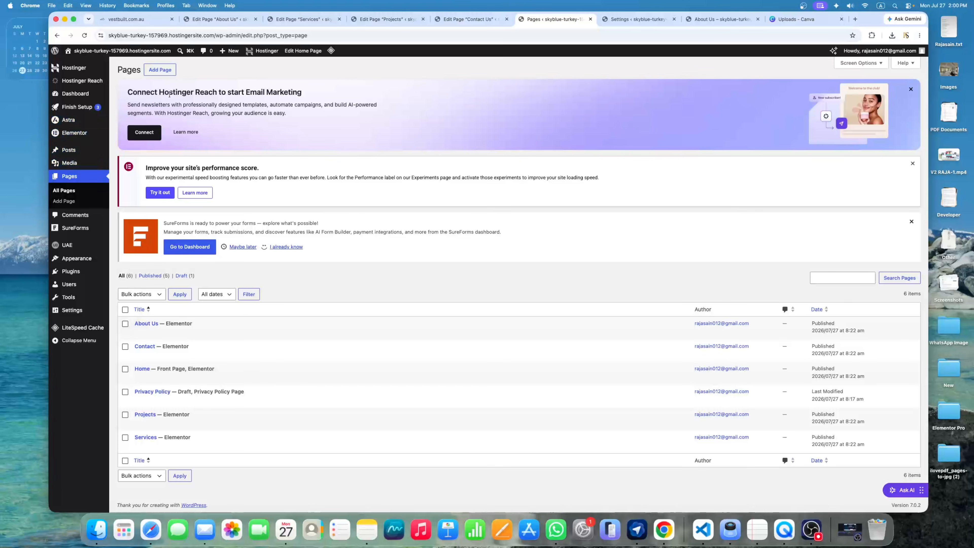
left_click(163, 71)
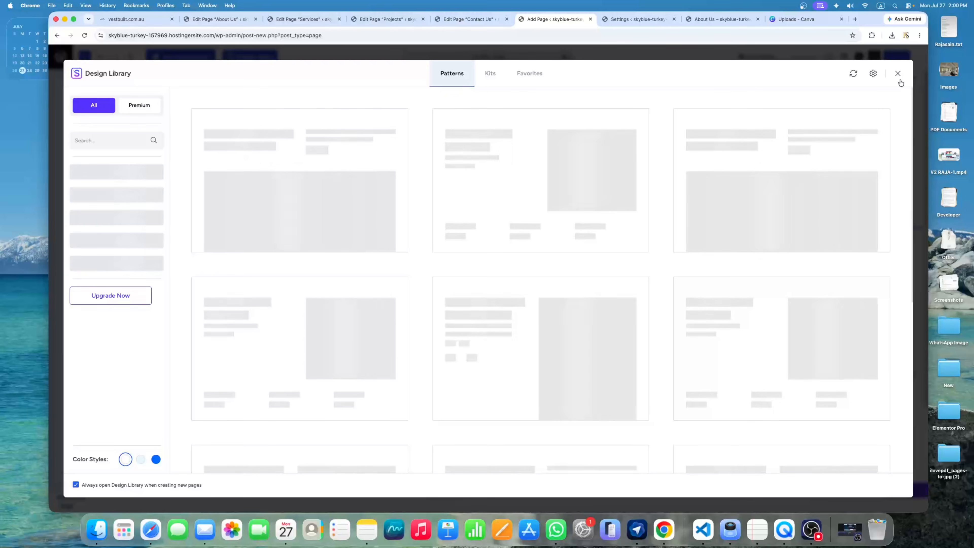
Create a page titled 'Blog', publish it, and view it live in a new tab
left_click(898, 73)
left_click(235, 122)
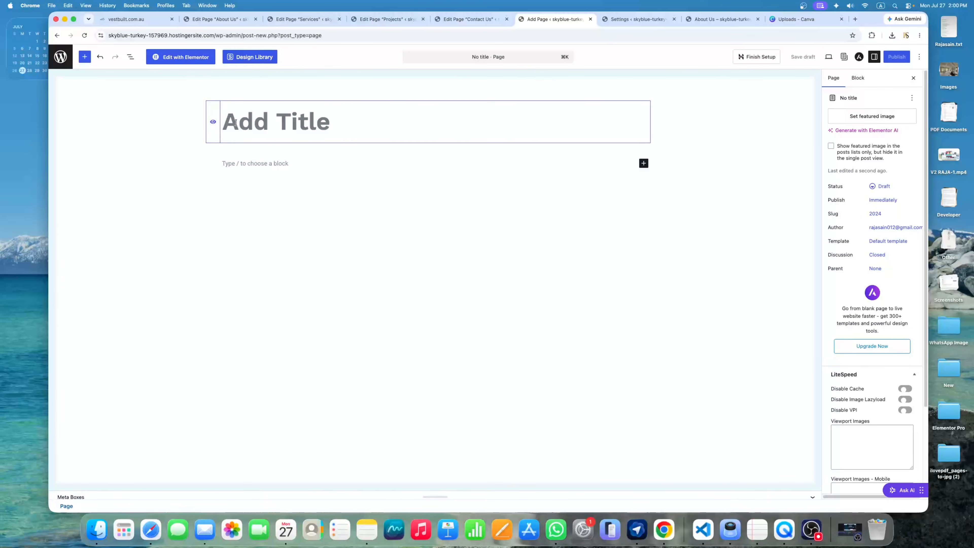
type("Blog")
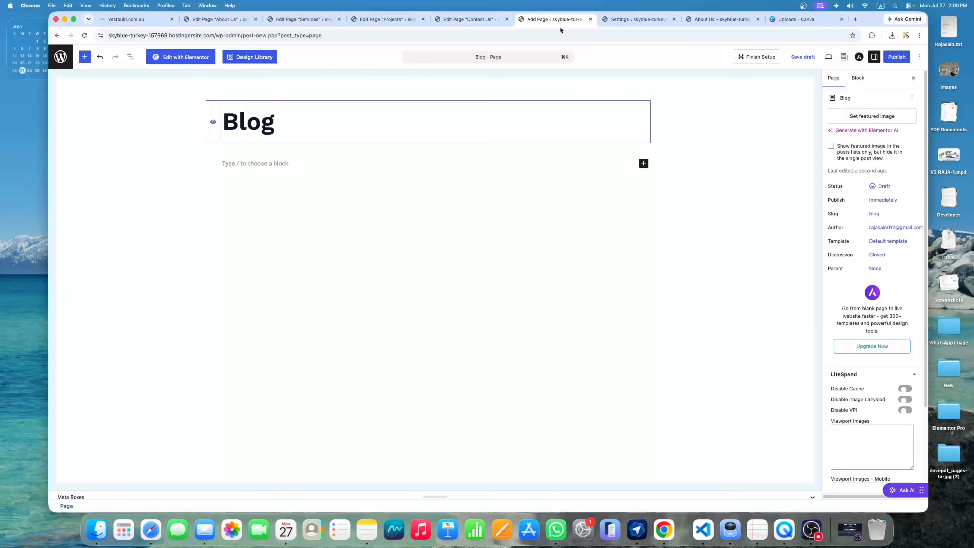
left_click(897, 58)
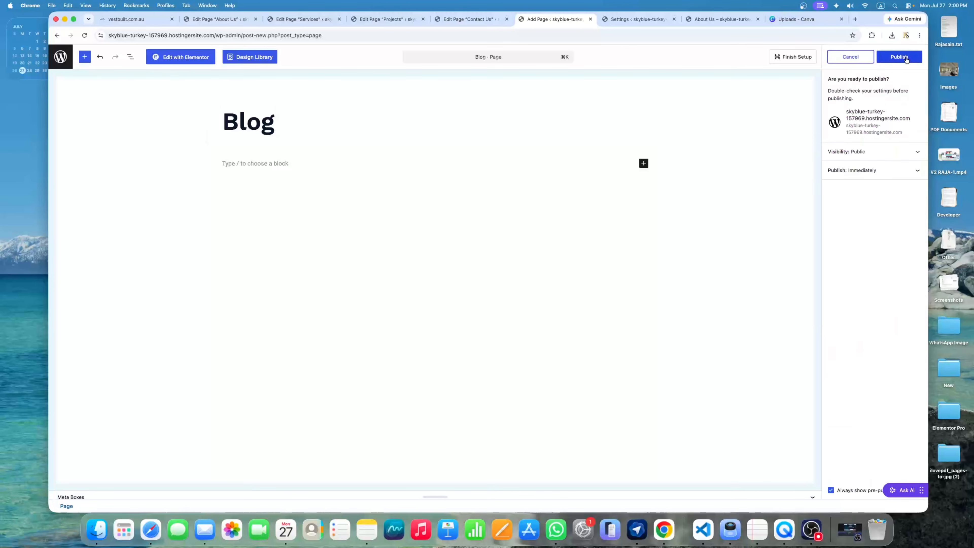
left_click(901, 59)
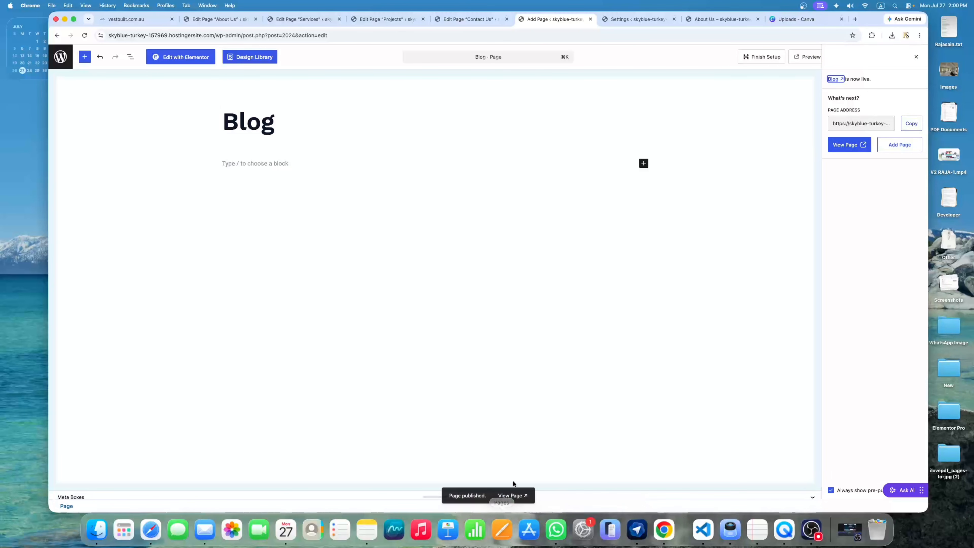
left_click(513, 496)
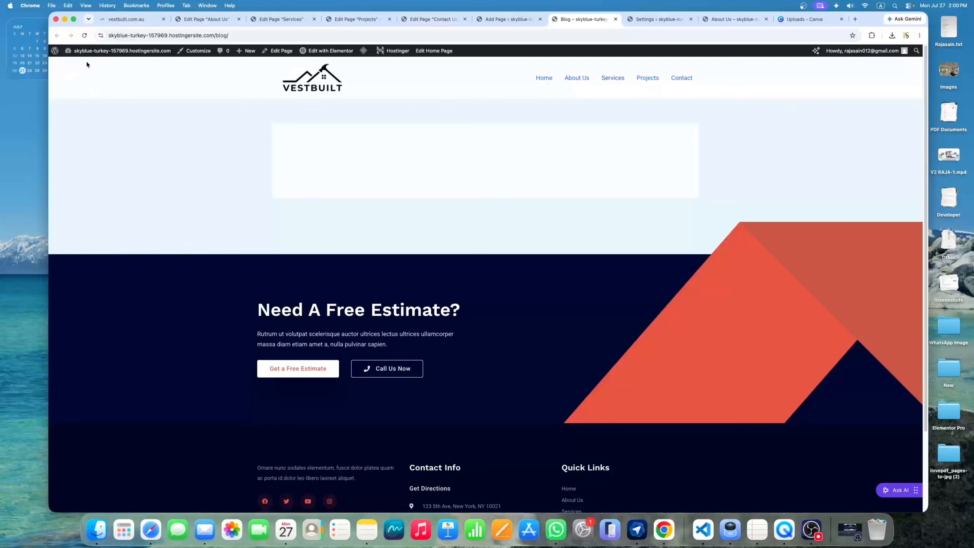
Return to the admin Dashboard and dismiss the SureForms popup
mouse_move(87, 52)
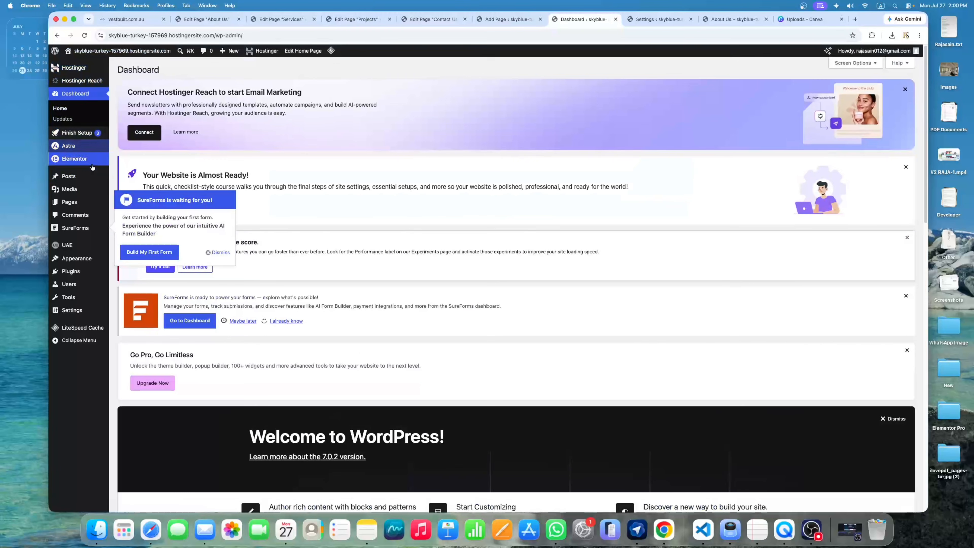
mouse_move(71, 261)
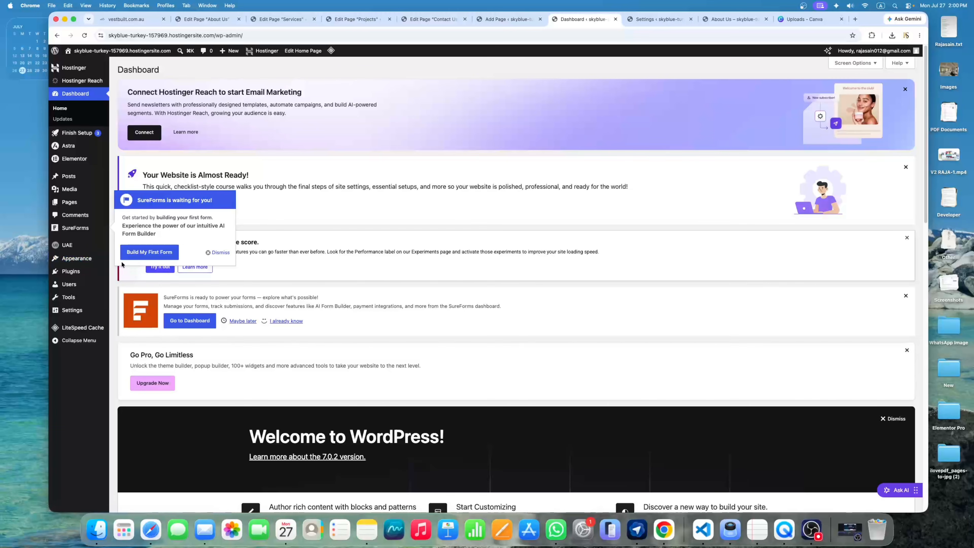
left_click(214, 253)
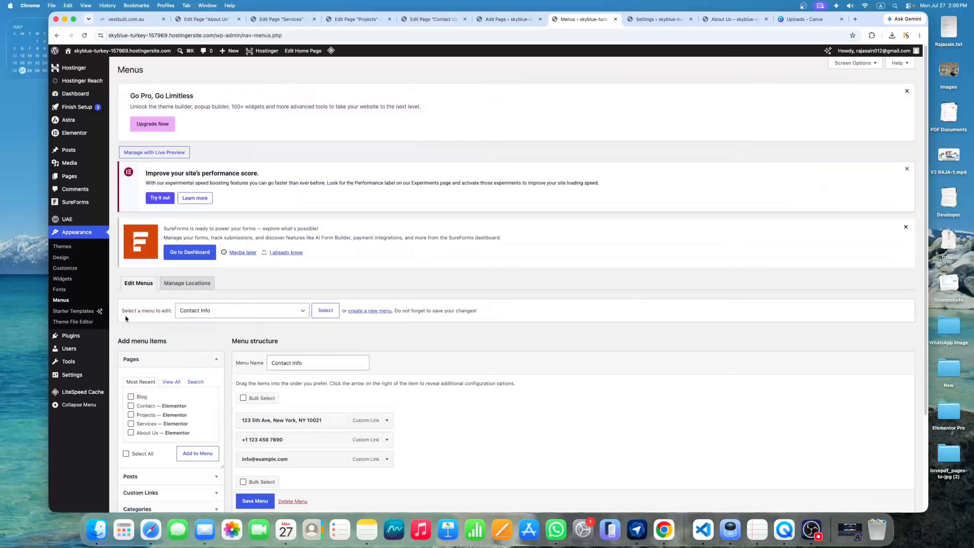
Load the Primary Menu for editing on the Menus screen
scroll(124, 315, "down", 3)
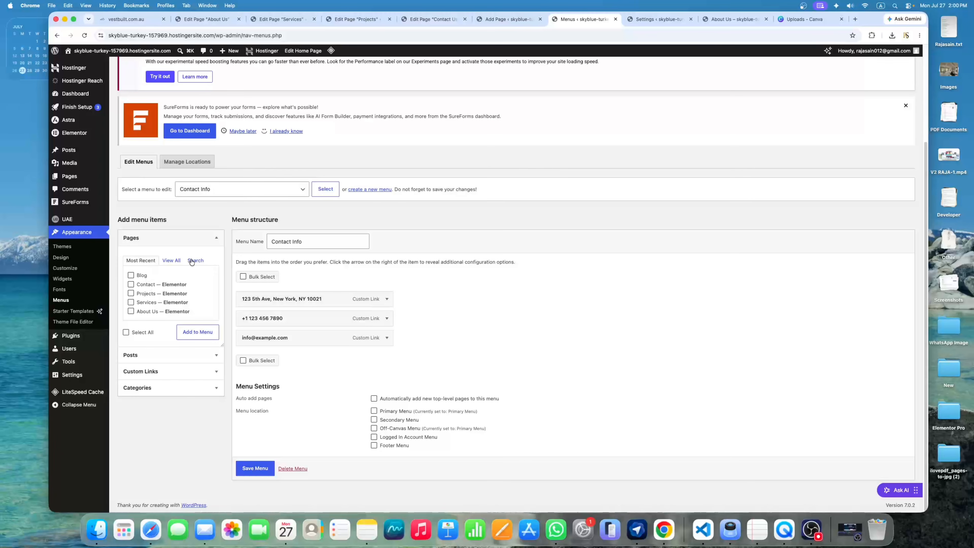
left_click(224, 190)
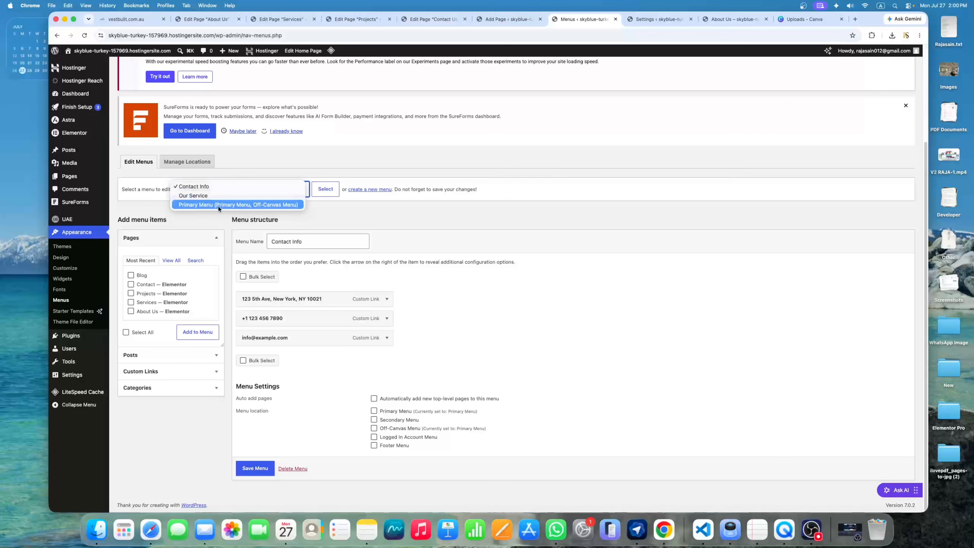
left_click(333, 192)
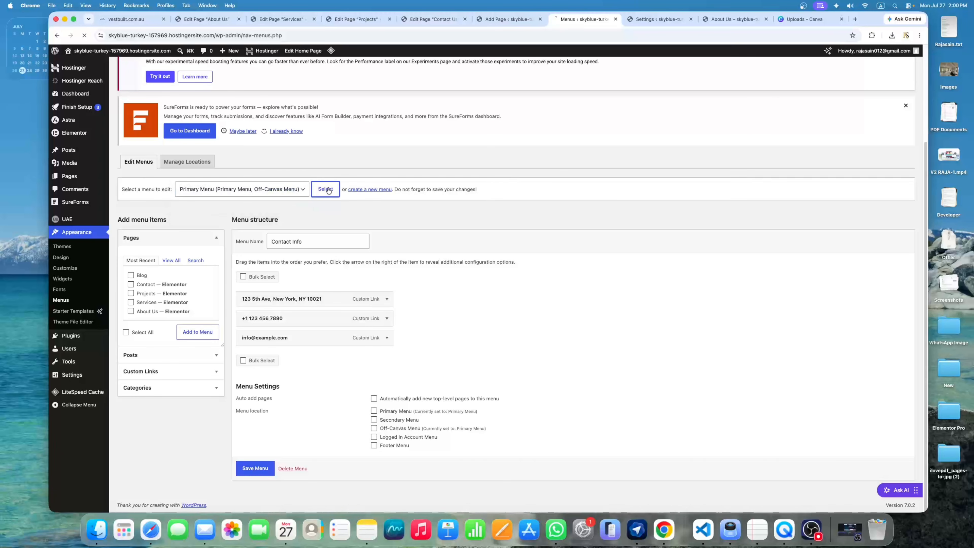
Add the Blog page to the Primary Menu above Contact and save the menu
scroll(328, 191, "down", 3)
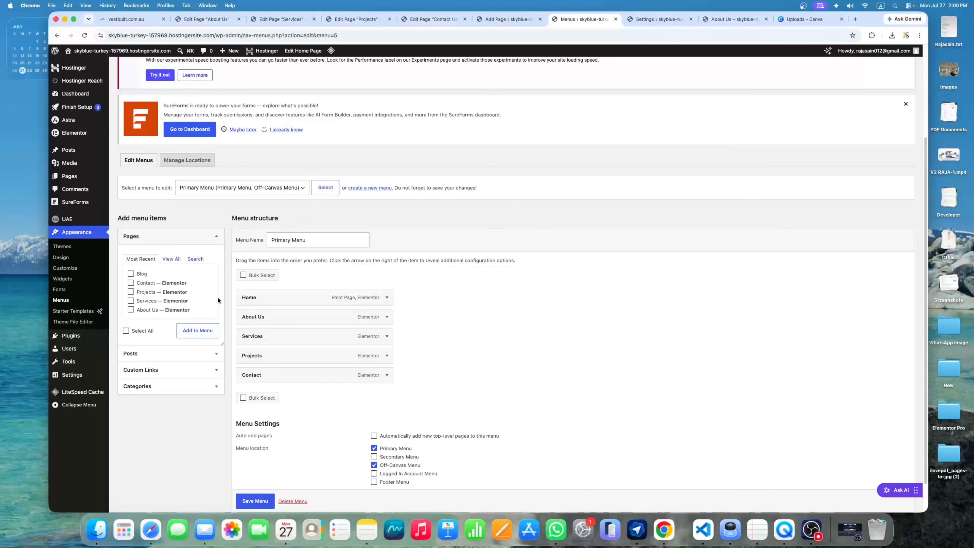
scroll(218, 300, "down", 1)
left_click(131, 237)
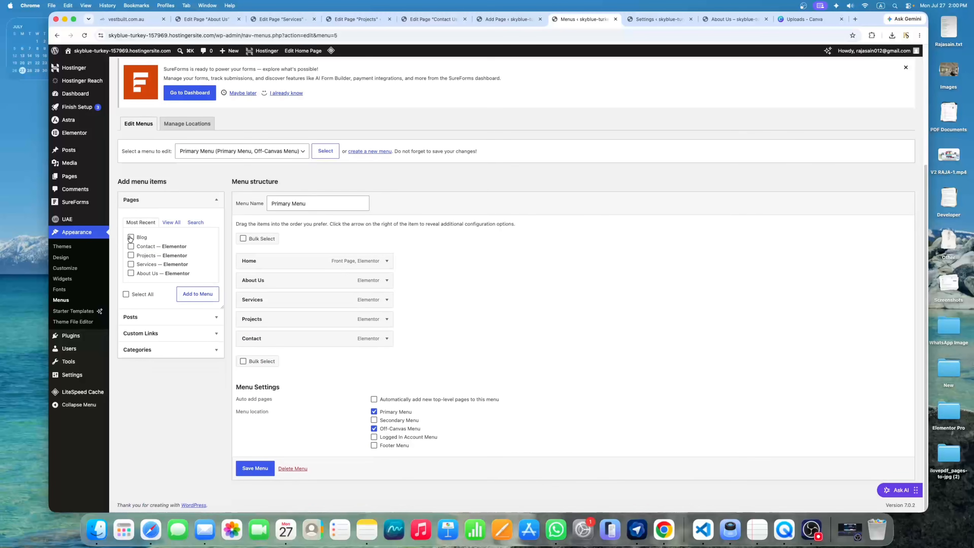
left_click(197, 298)
mouse_move(293, 354)
left_mouse_down()
mouse_move(278, 356)
mouse_move(280, 334)
mouse_move(280, 362)
mouse_move(277, 335)
mouse_move(278, 343)
left_mouse_up()
scroll(291, 402, "down", 1)
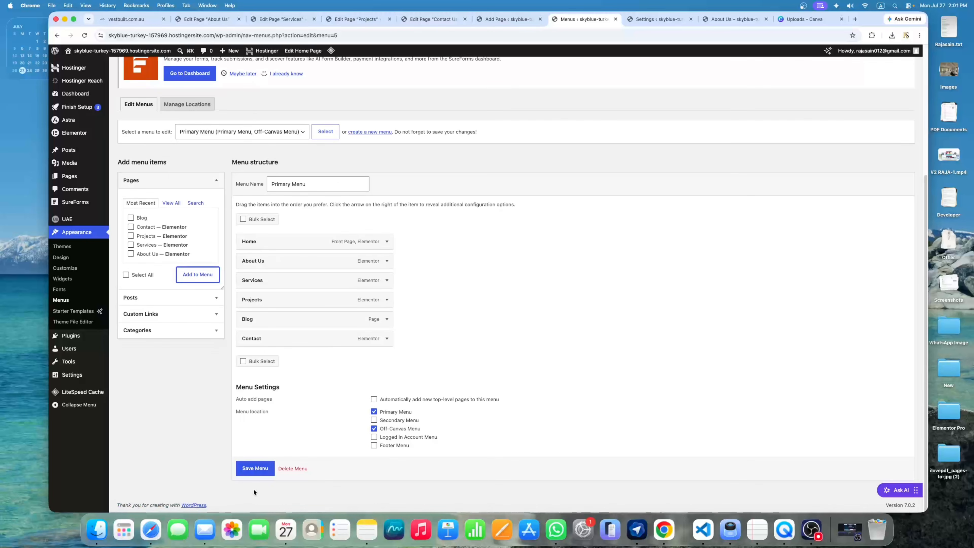
left_click(261, 471)
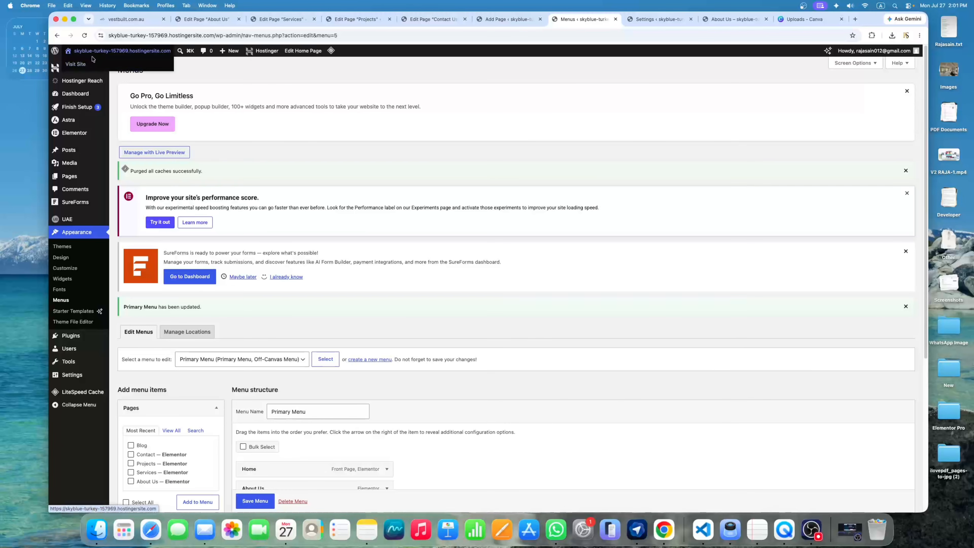
left_click(85, 65)
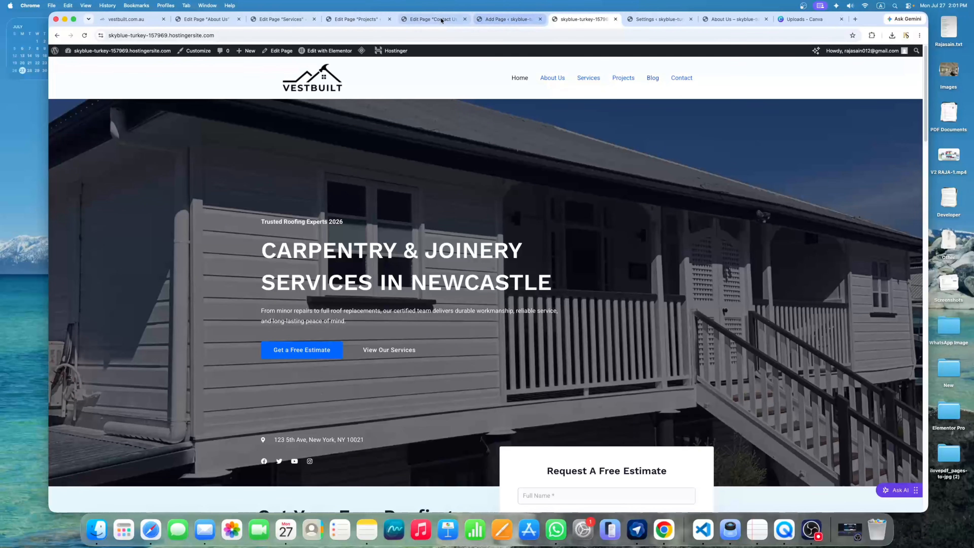
Close the leftover Contact Us, Services, Projects, About Us, Add Page and Settings tabs
left_click(465, 19)
left_click(389, 20)
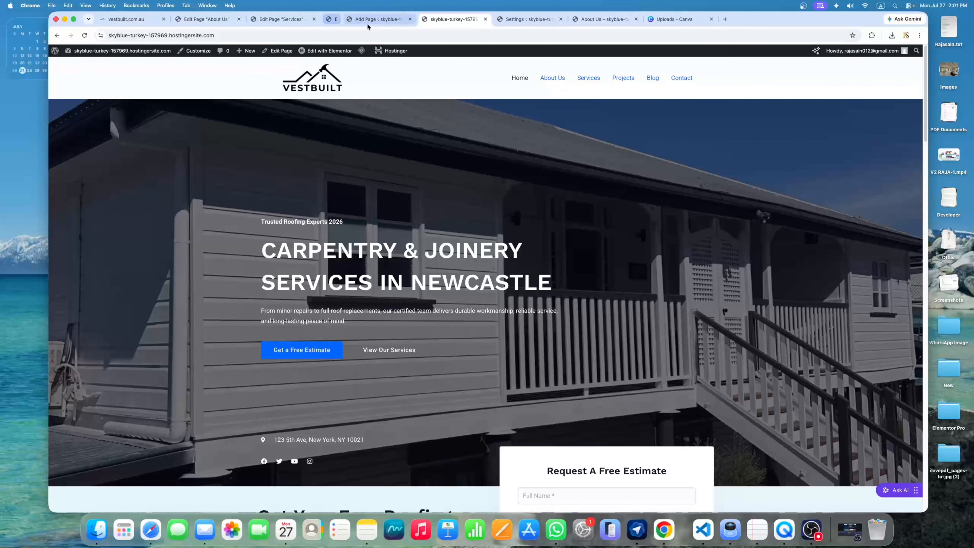
left_click(314, 20)
left_click(238, 19)
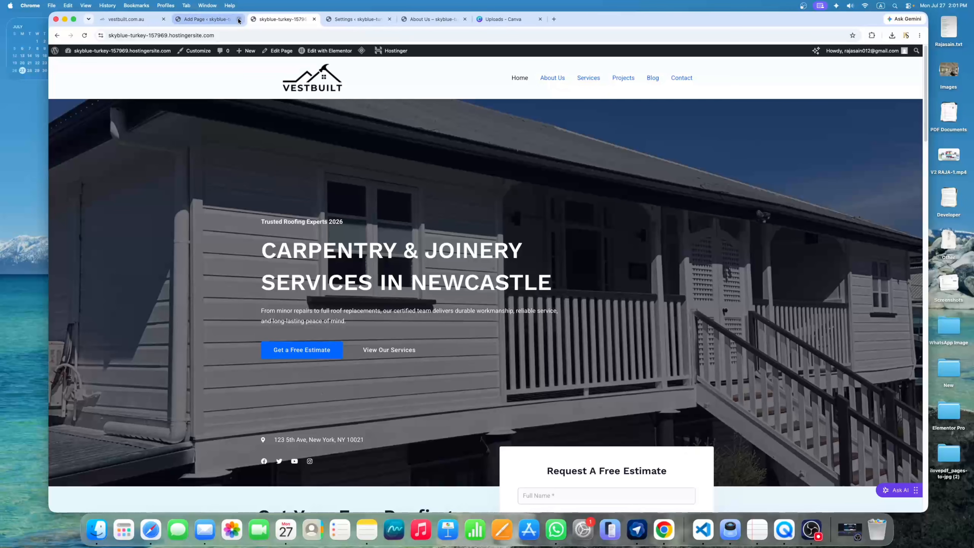
left_click(239, 19)
left_click(313, 19)
left_click(314, 19)
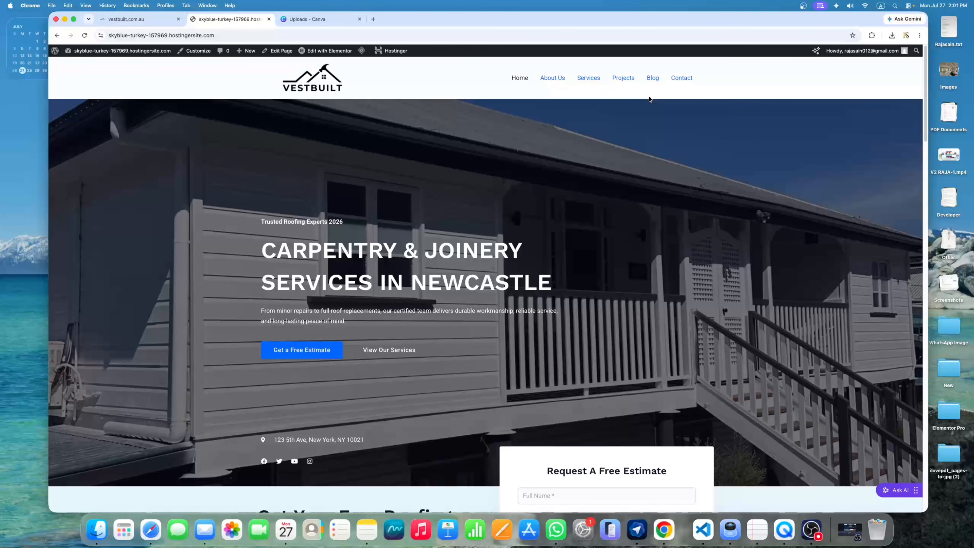
mouse_move(92, 54)
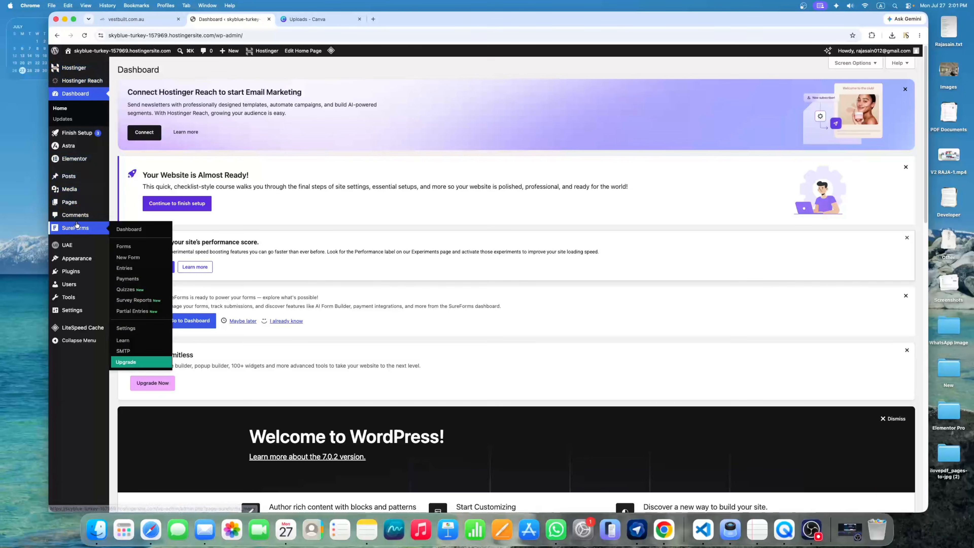
Set Blog as the posts page in Settings > Reading and save the changes
mouse_move(73, 179)
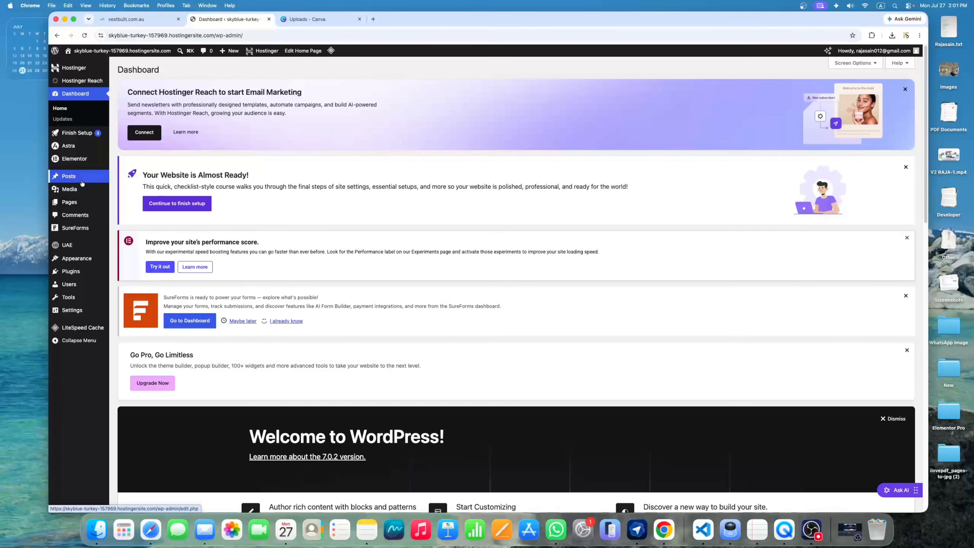
mouse_move(89, 310)
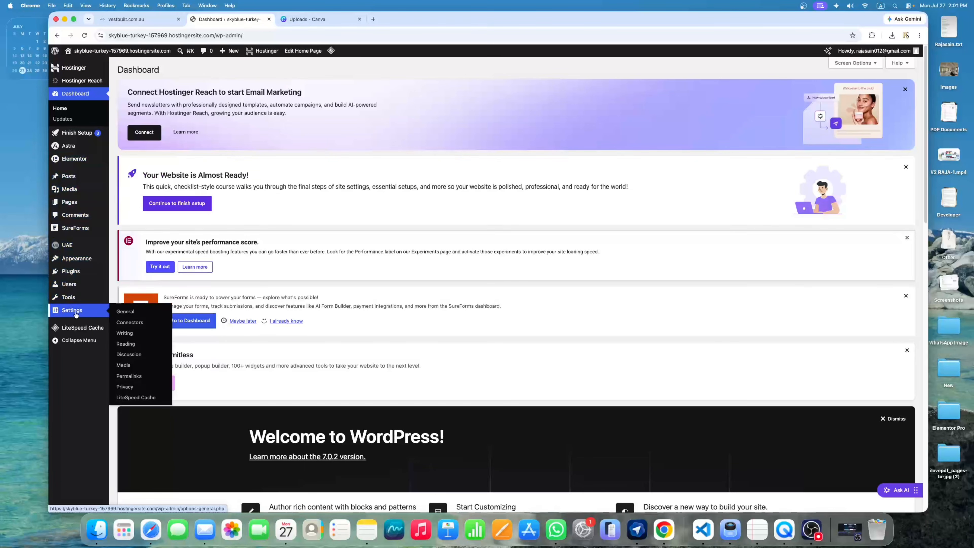
left_click(135, 344)
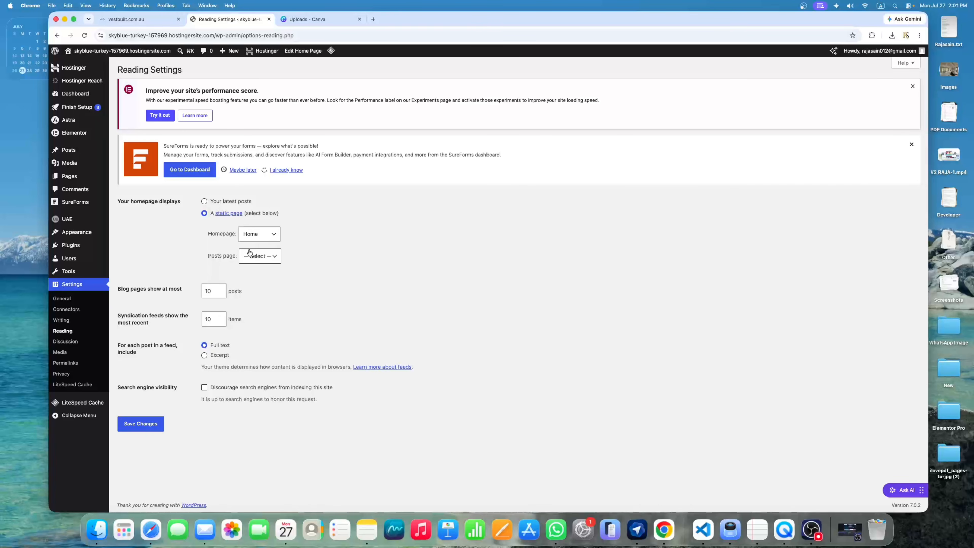
left_click(256, 256)
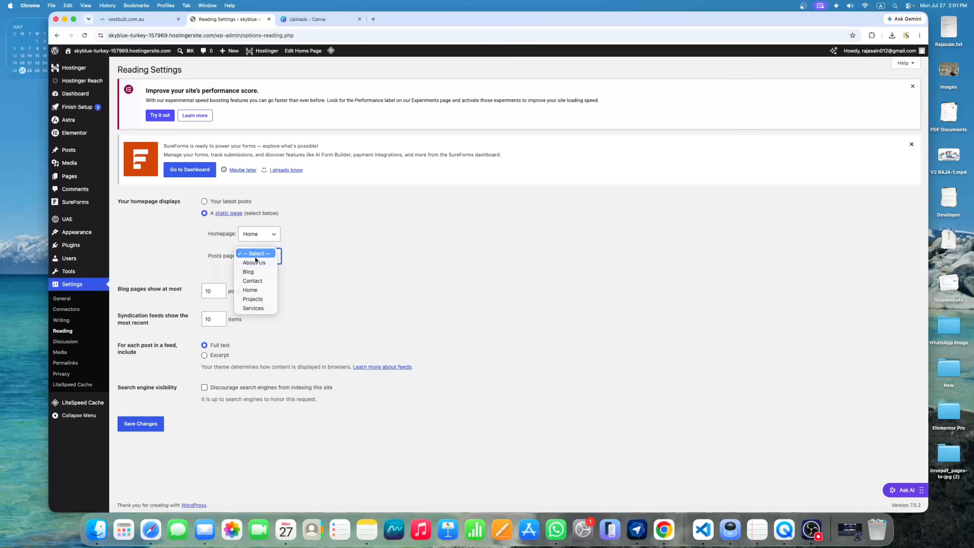
left_click(257, 272)
left_click(149, 428)
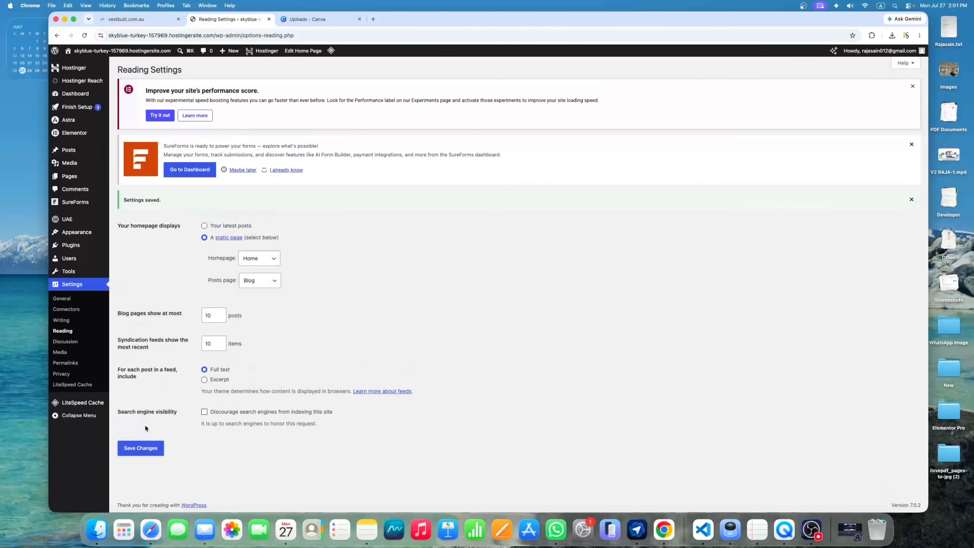
mouse_move(84, 150)
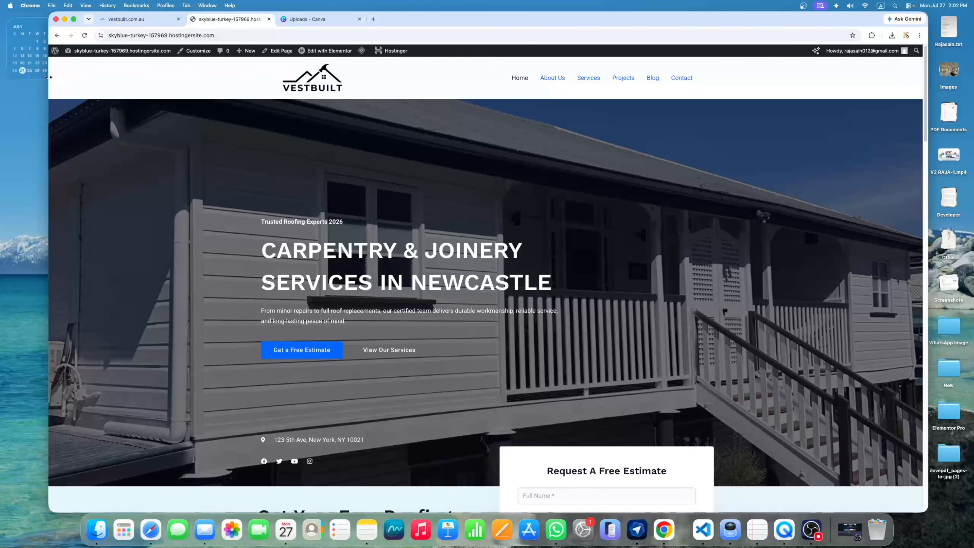
Widen the browser, scroll through the live homepage, and close the 'Uploads - Canva' tab
left_click_drag(49, 73, 6, 72)
scroll(551, 190, "down", 15)
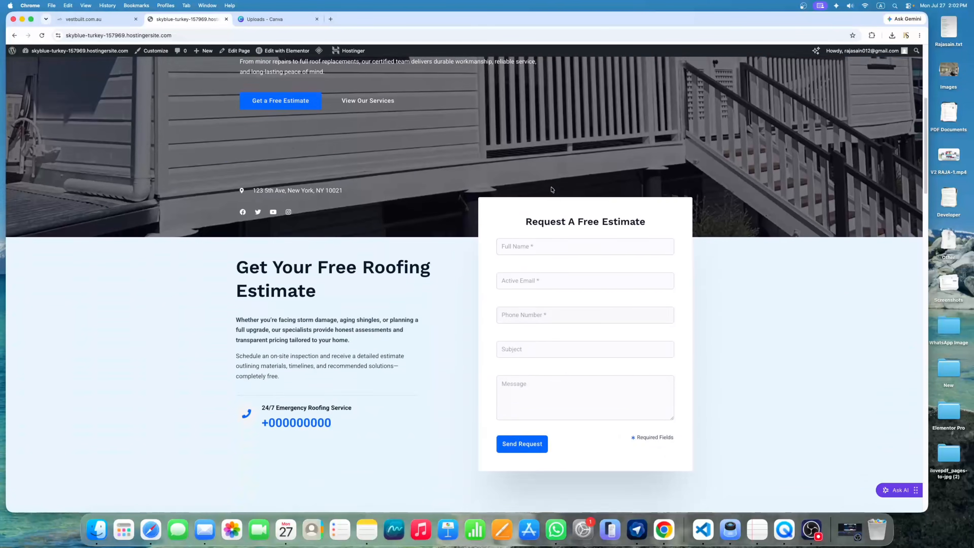
scroll(550, 186, "down", 15)
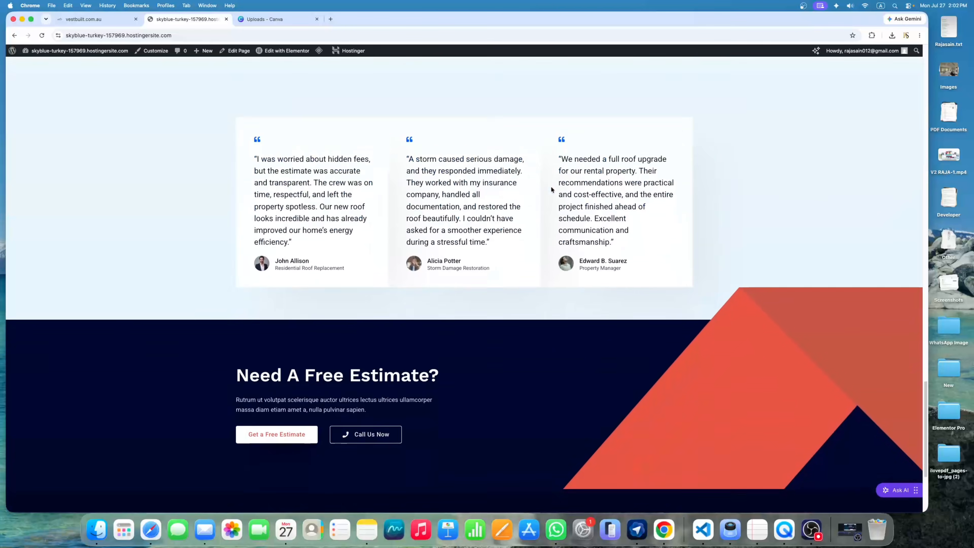
scroll(551, 186, "up", 4)
scroll(550, 185, "up", 20)
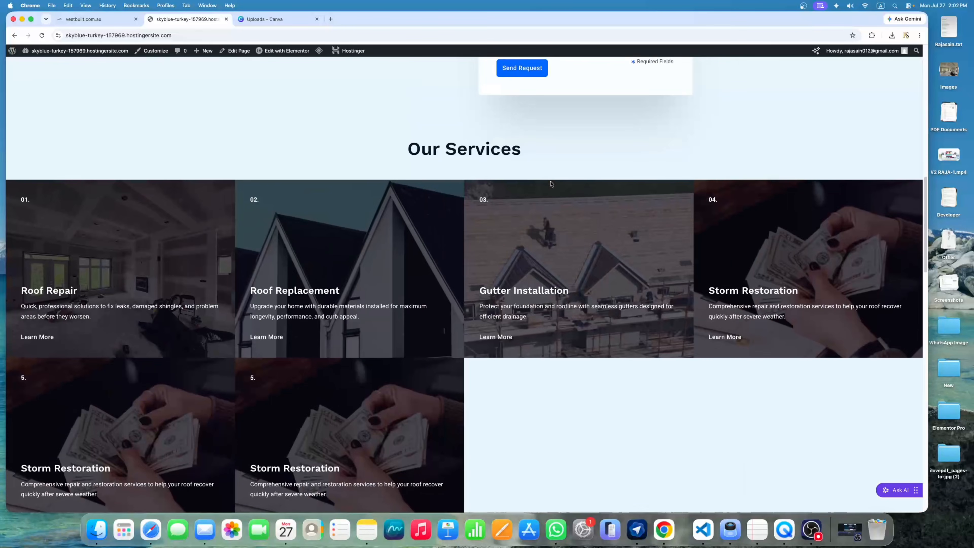
scroll(551, 183, "up", 1)
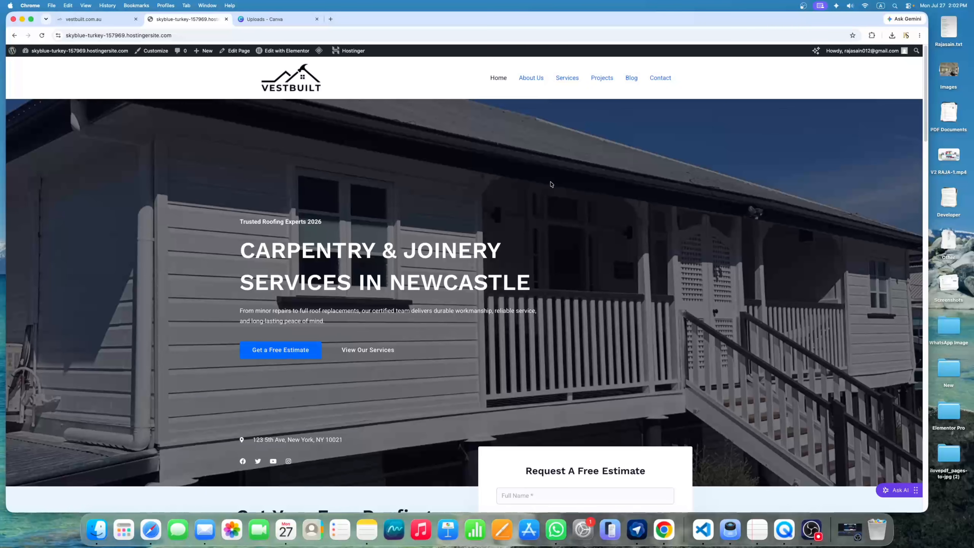
left_click(317, 19)
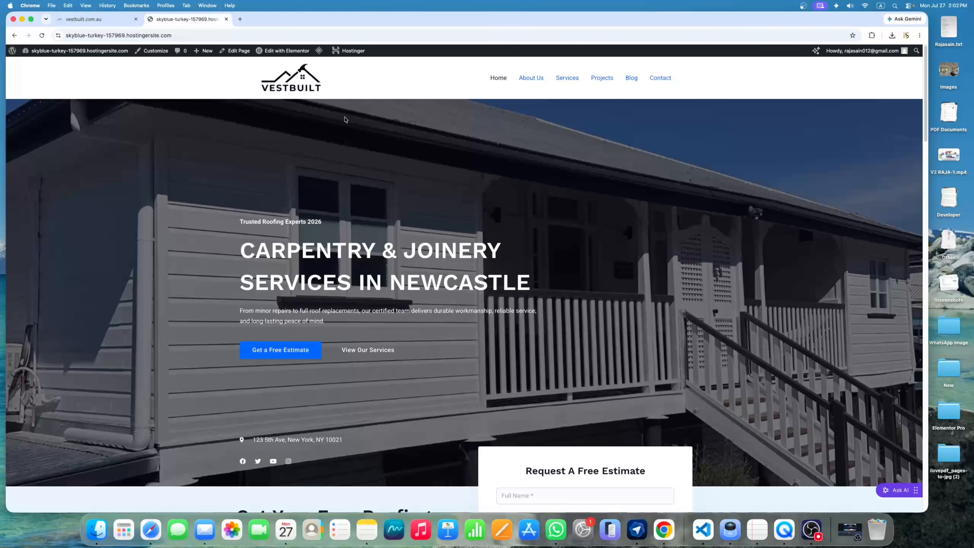